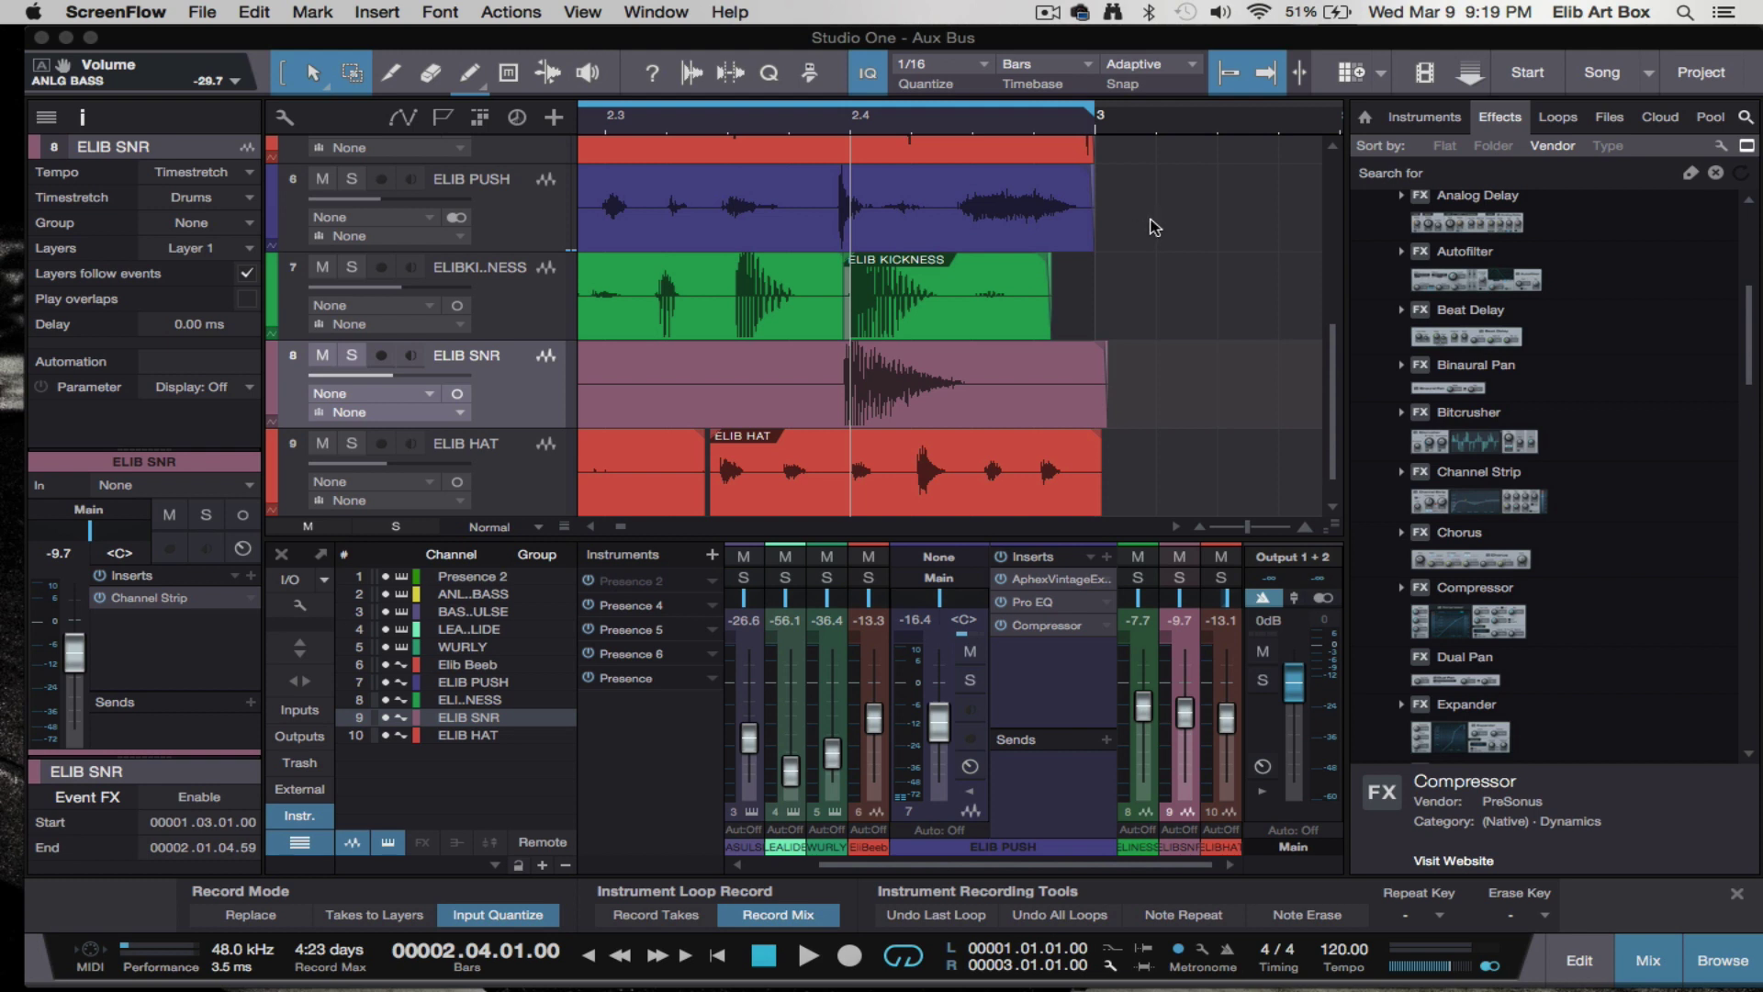
- Look over the whole two-bar loop and all its tracks, from ANLG BASS down to ELIB HAT
click(1155, 227)
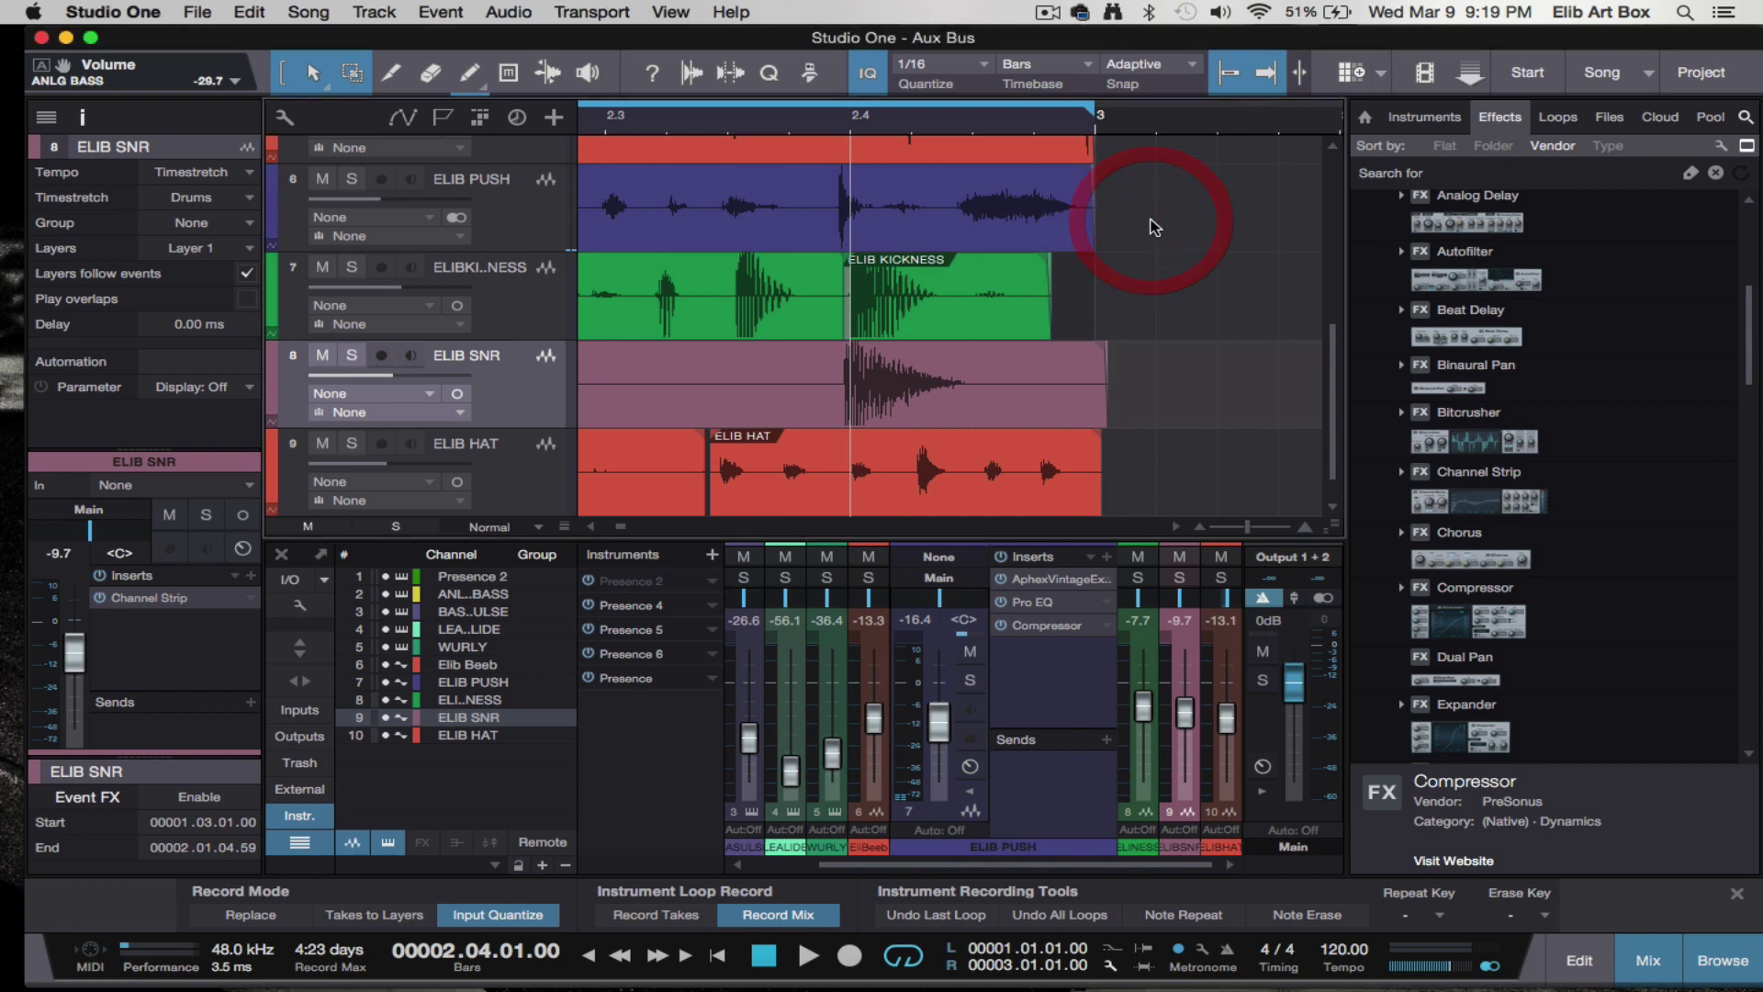
scroll(1272, 196, right, 3)
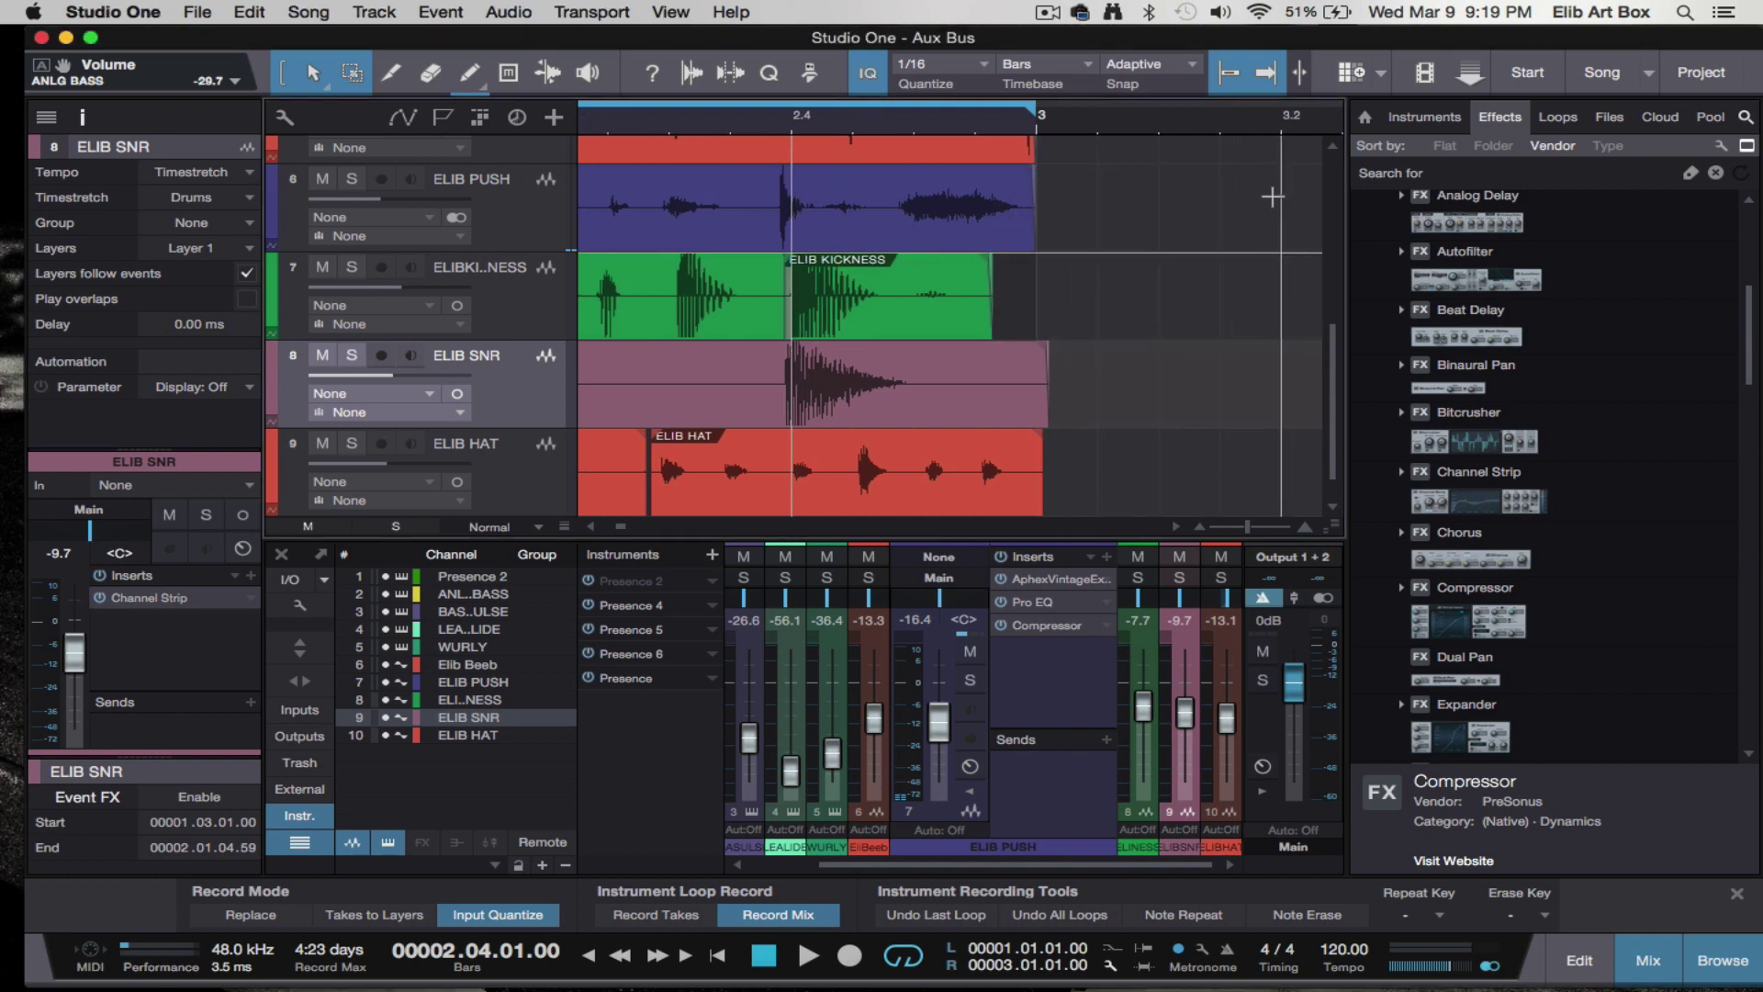
scroll(1192, 163, left, 10)
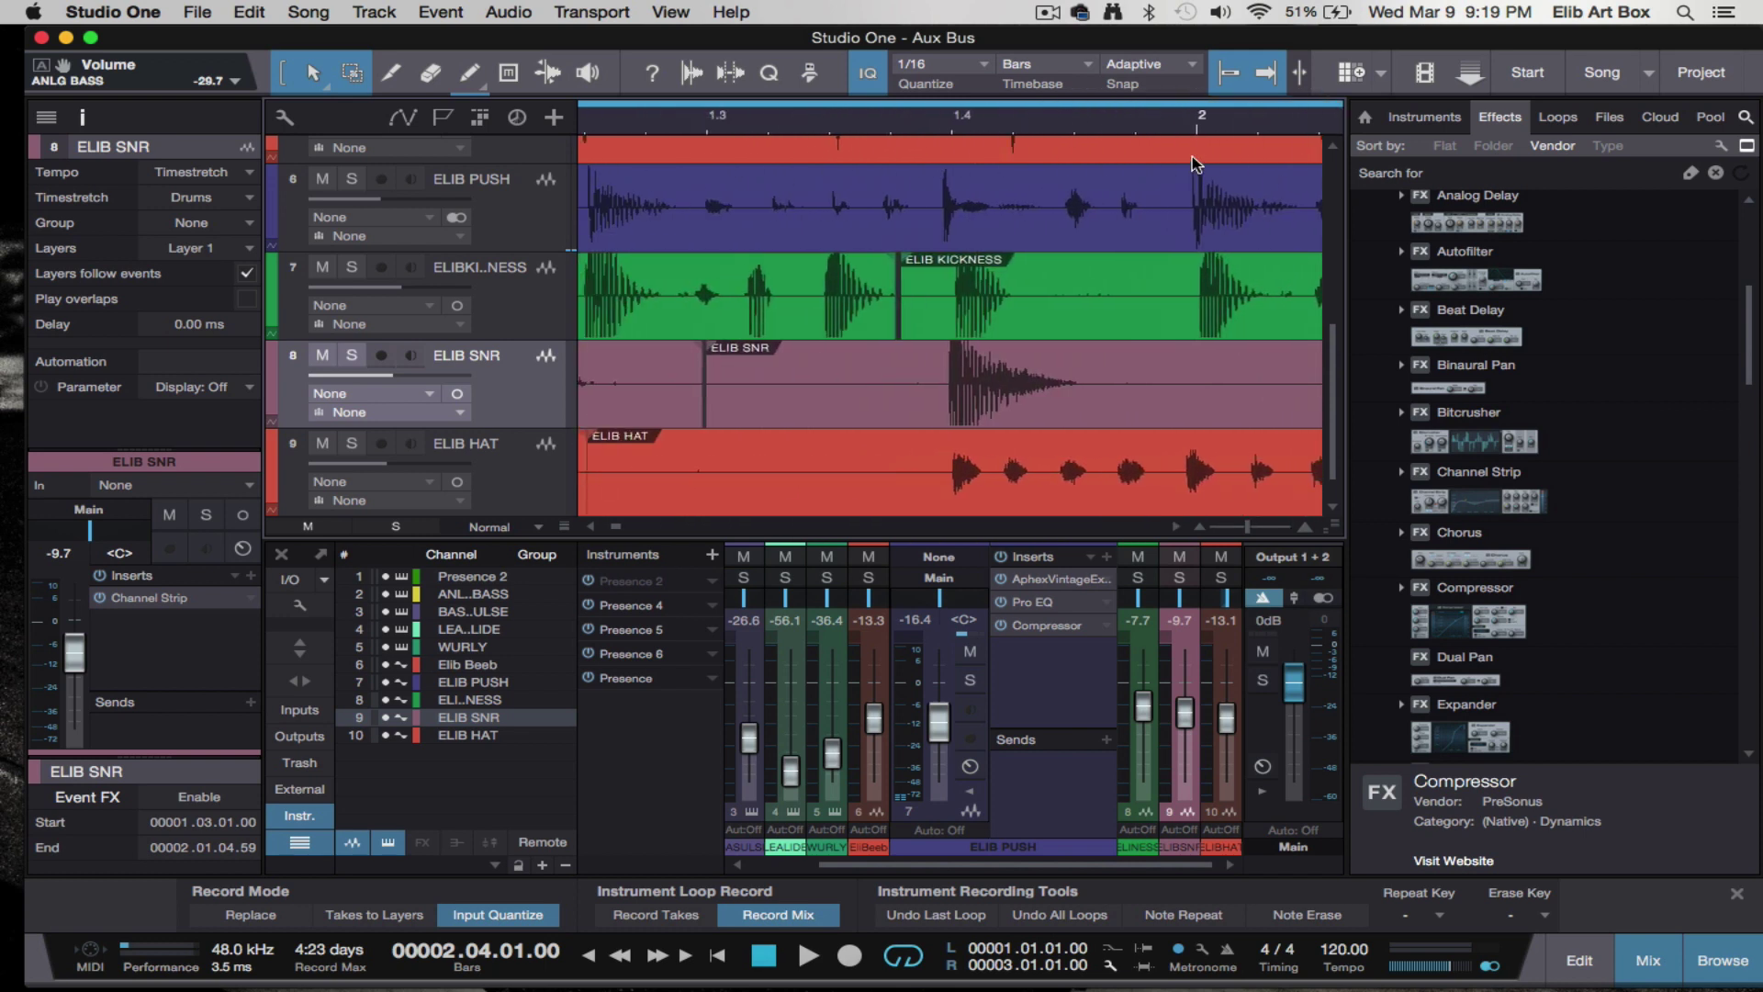
scroll(1192, 164, left, 6)
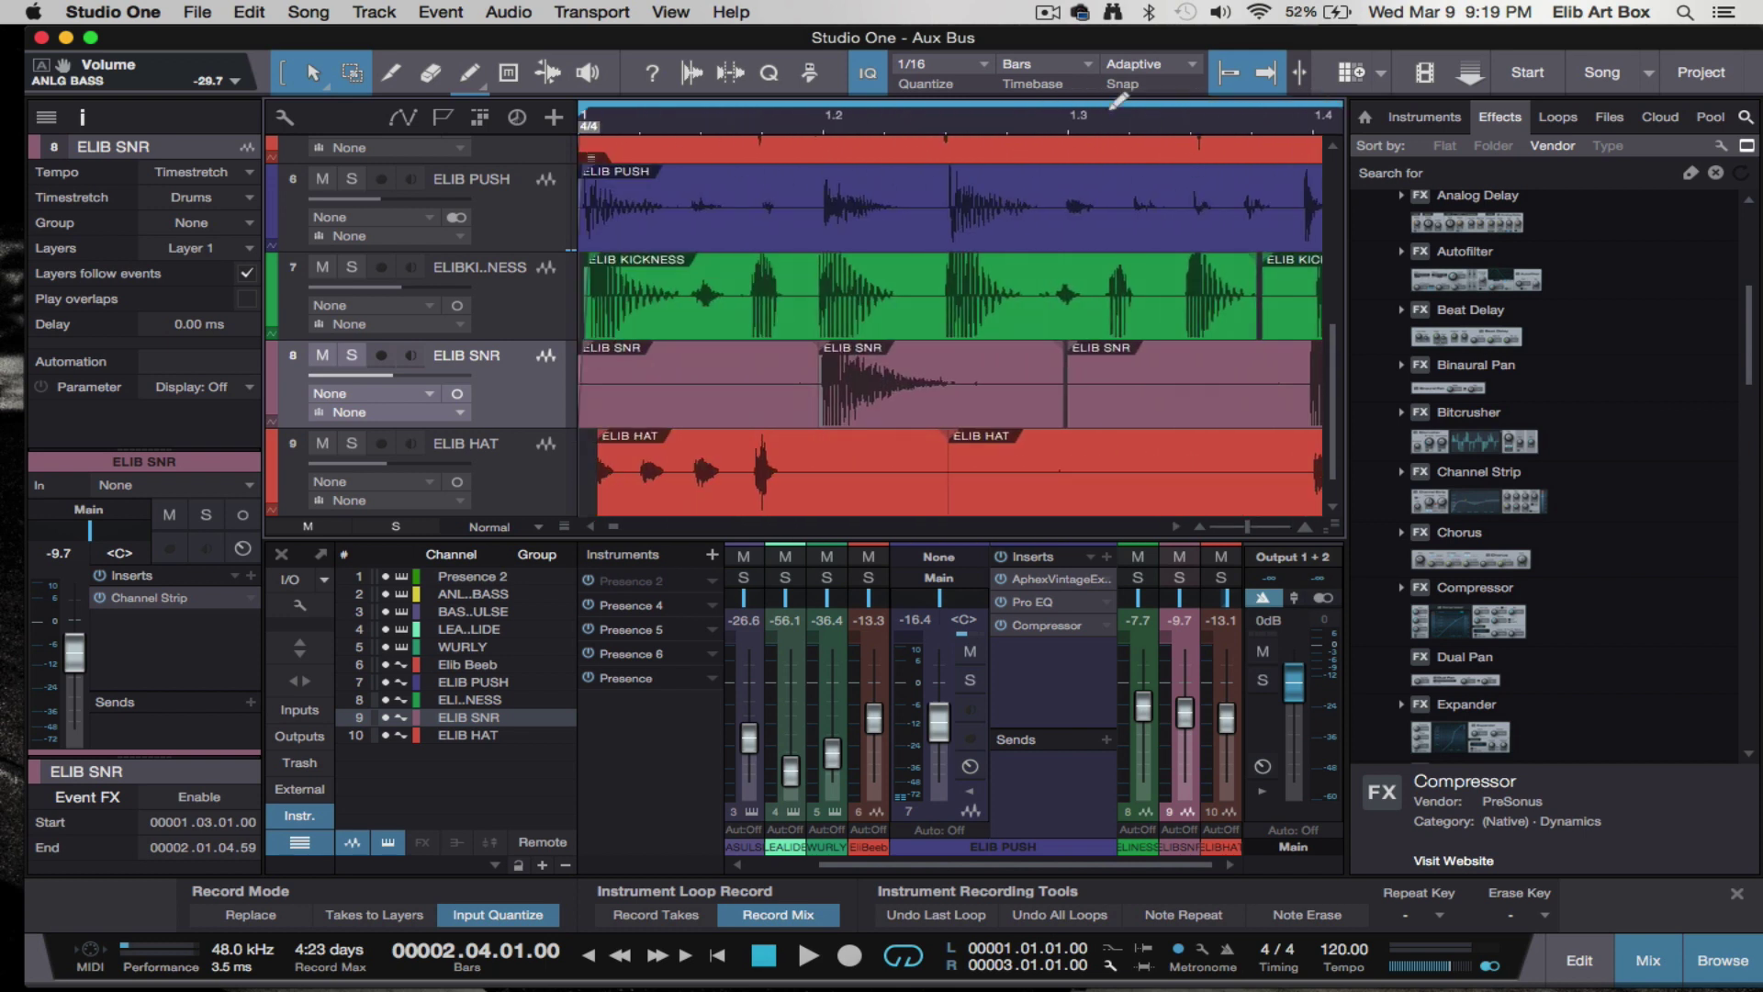
key(w)
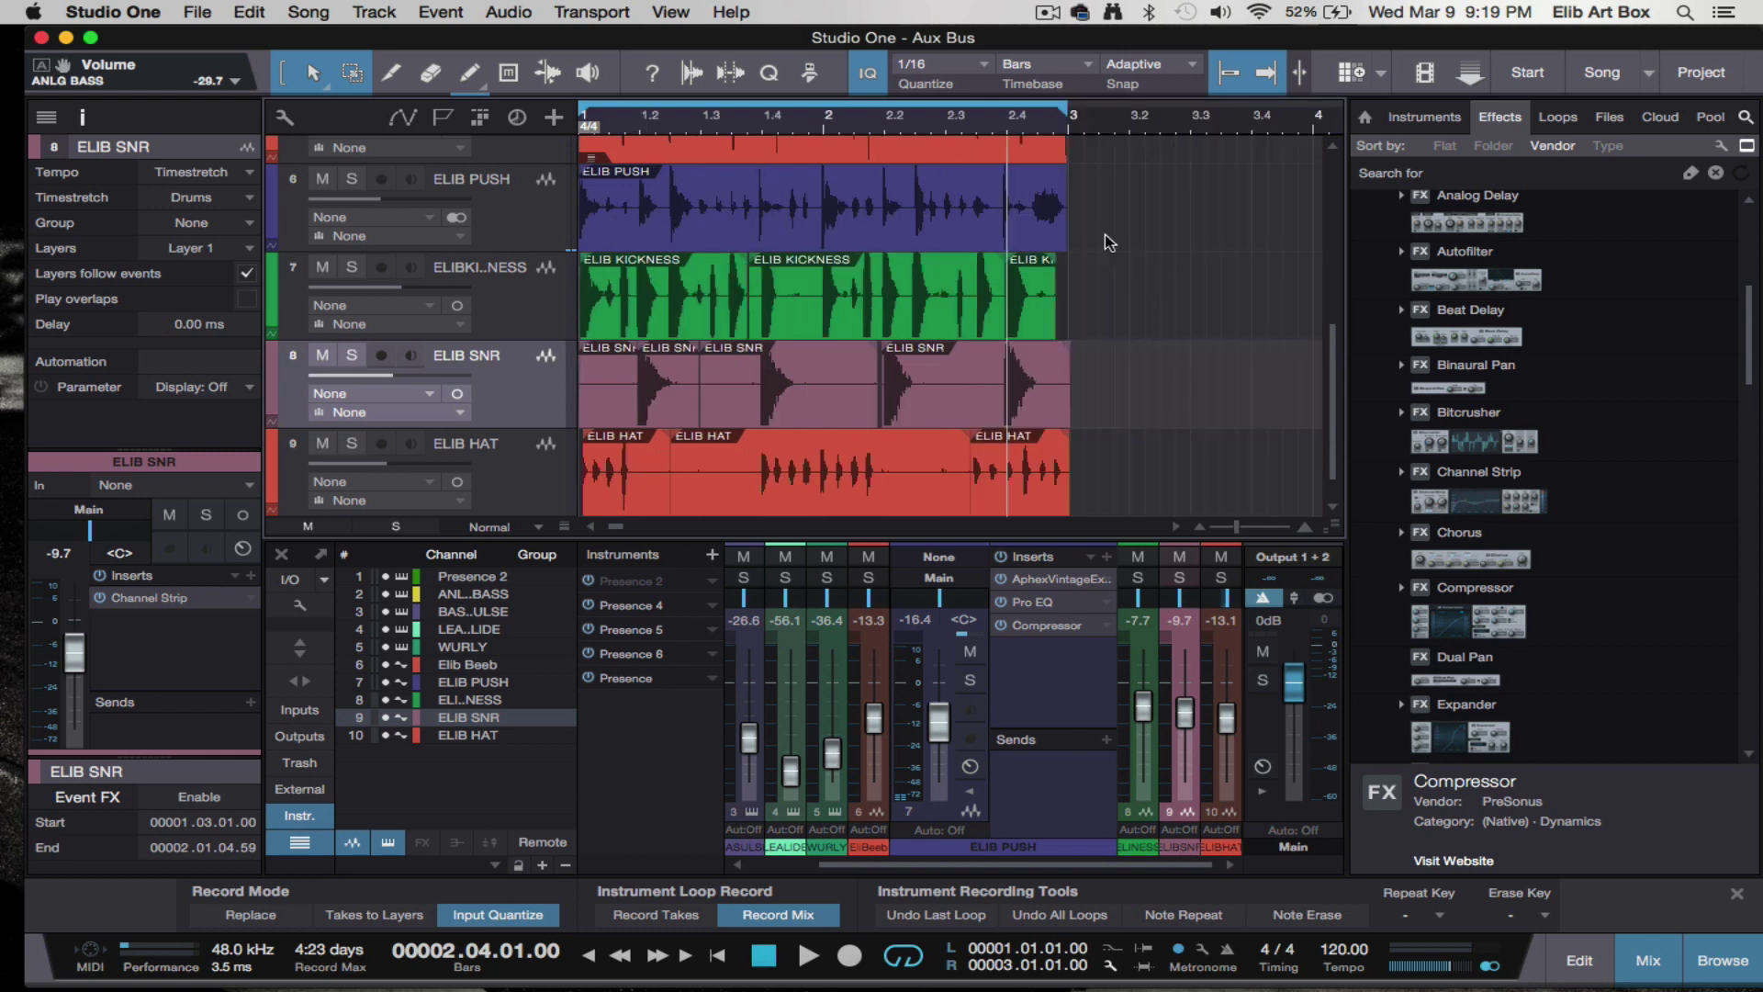
scroll(1124, 258, up, 5)
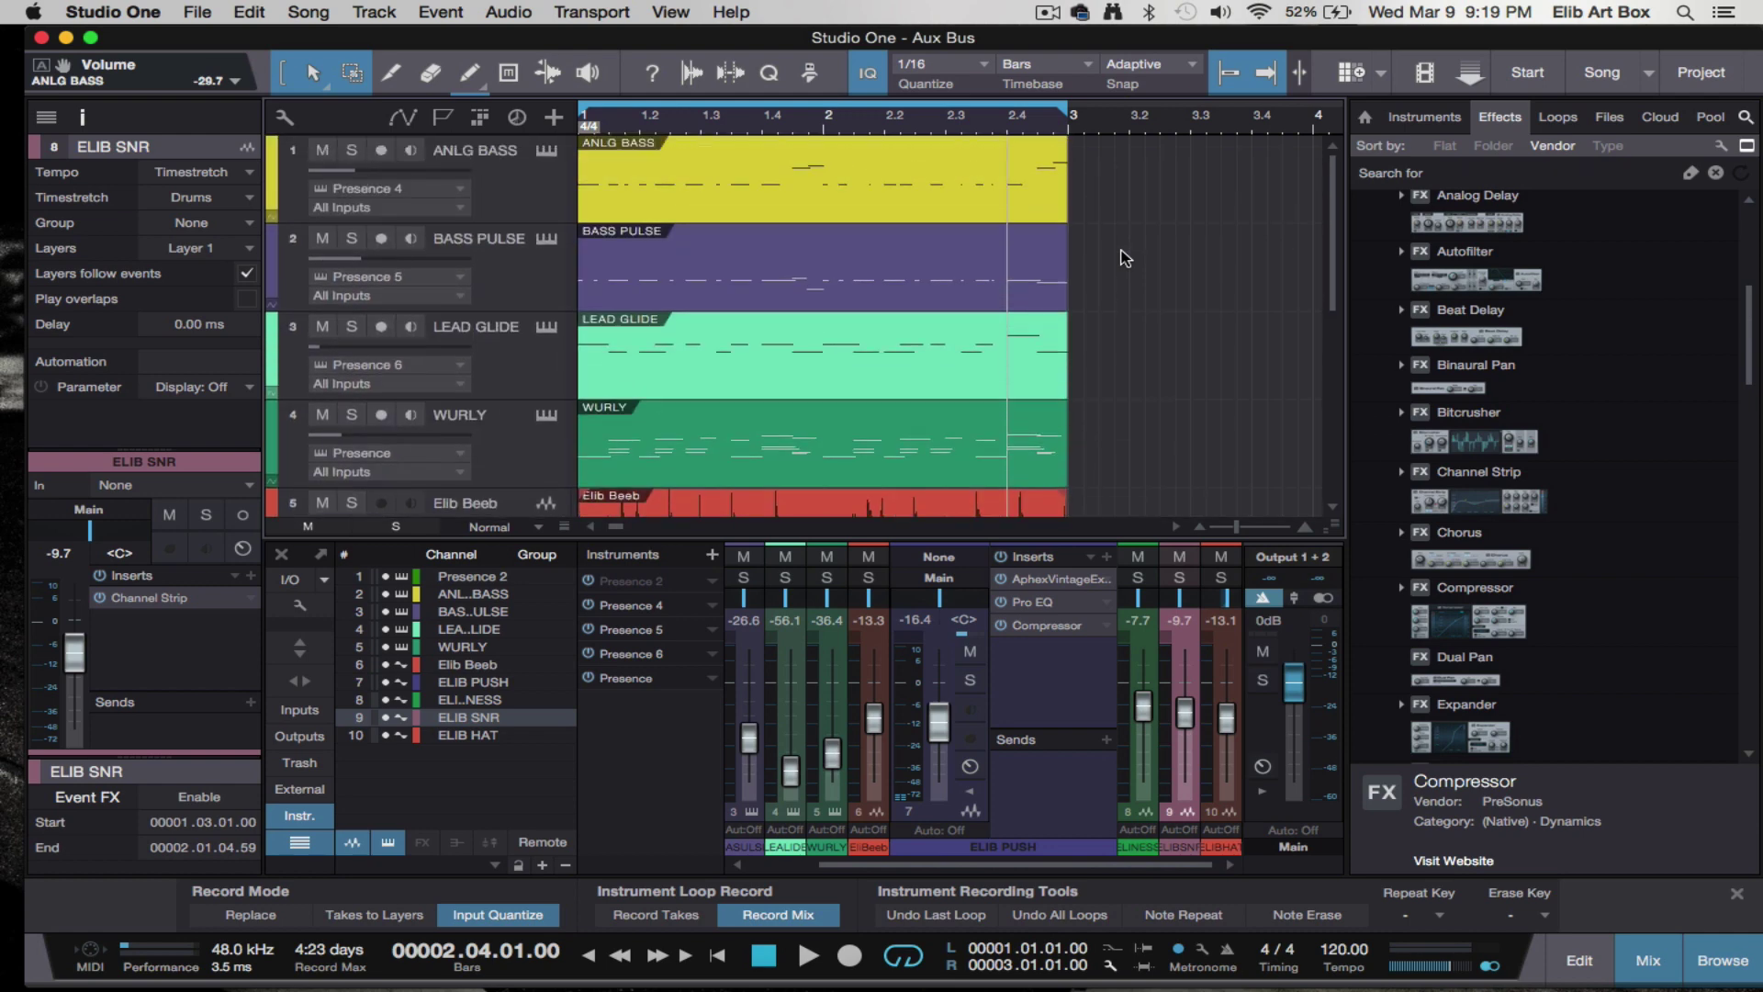
scroll(1125, 258, down, 5)
scroll(1124, 258, up, 5)
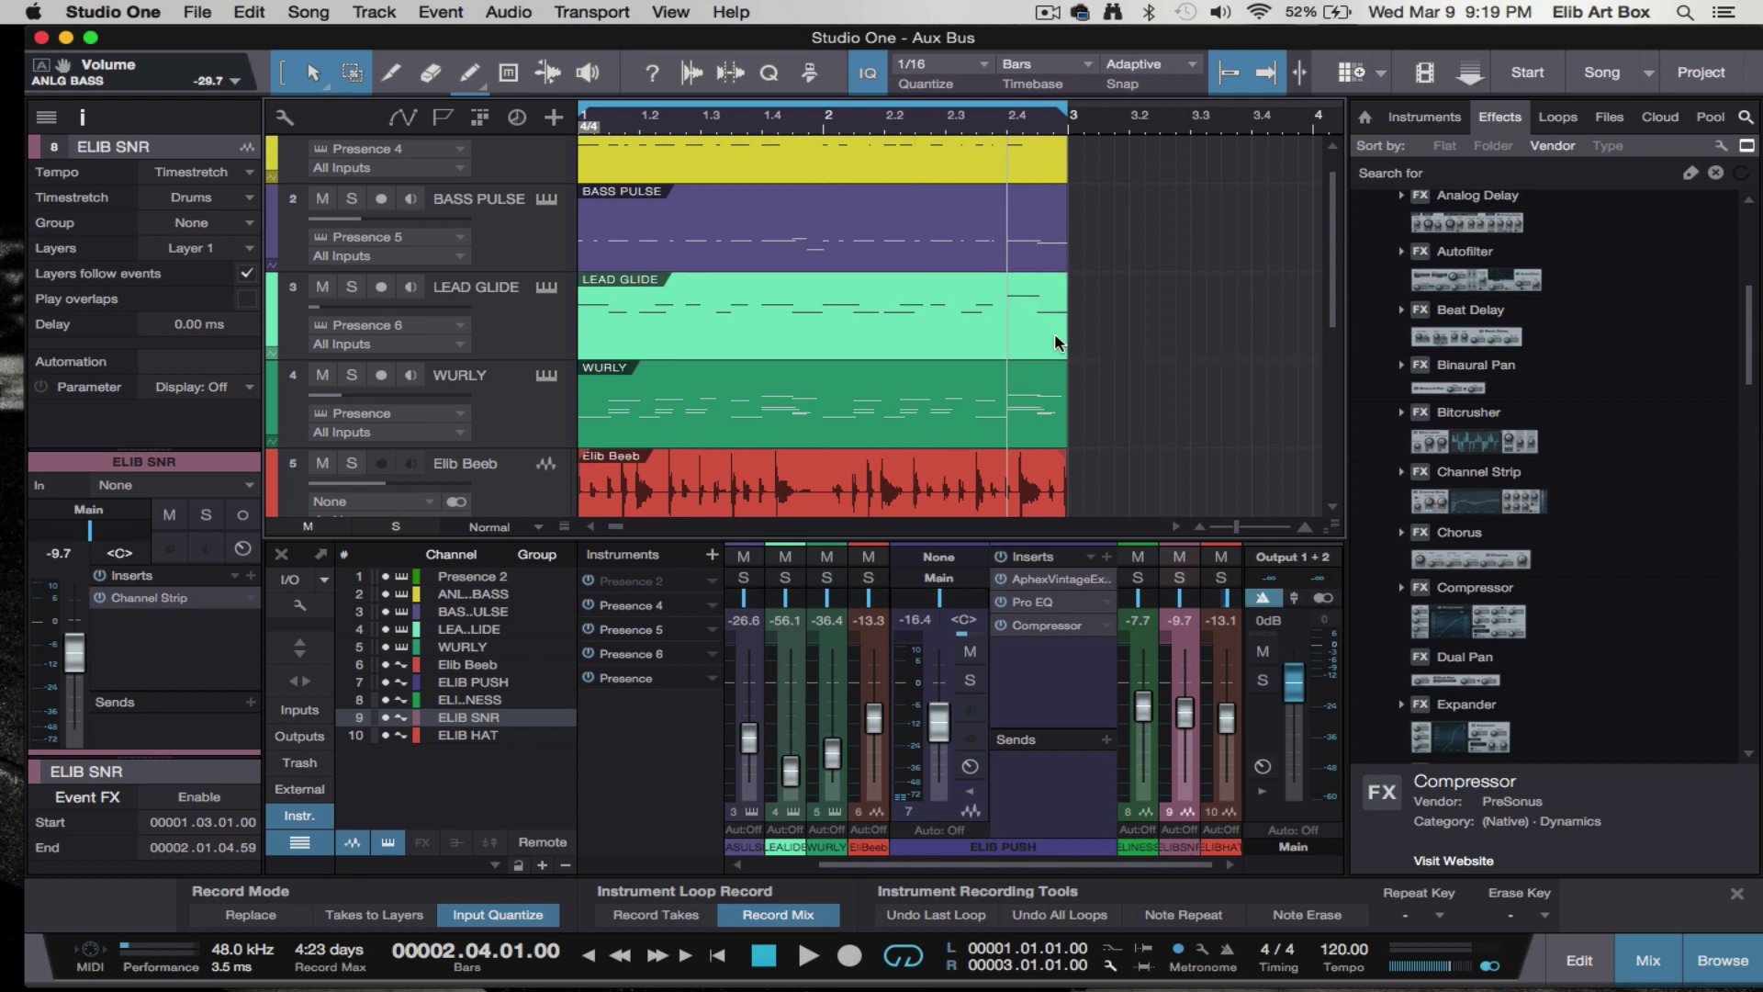
scroll(1031, 300, down, 5)
scroll(1056, 342, up, 4)
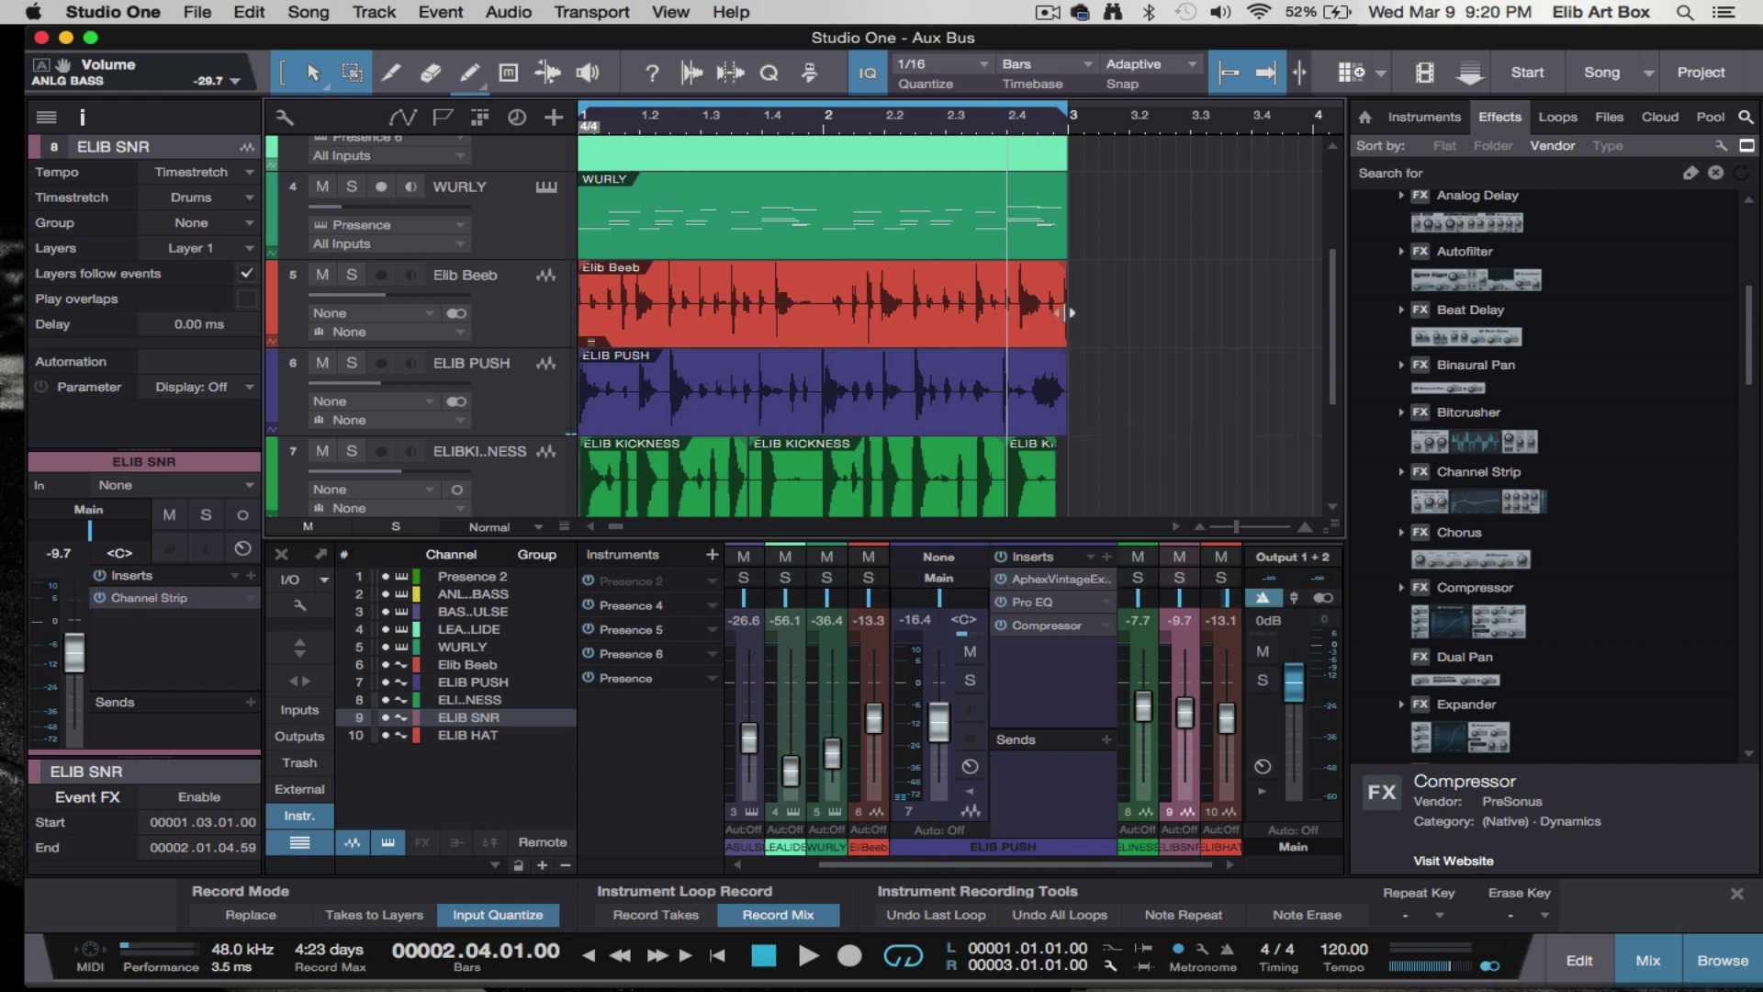
- Hide the browser and the track inspector to widen the arrangement area
key(F5)
scroll(969, 359, up, 1)
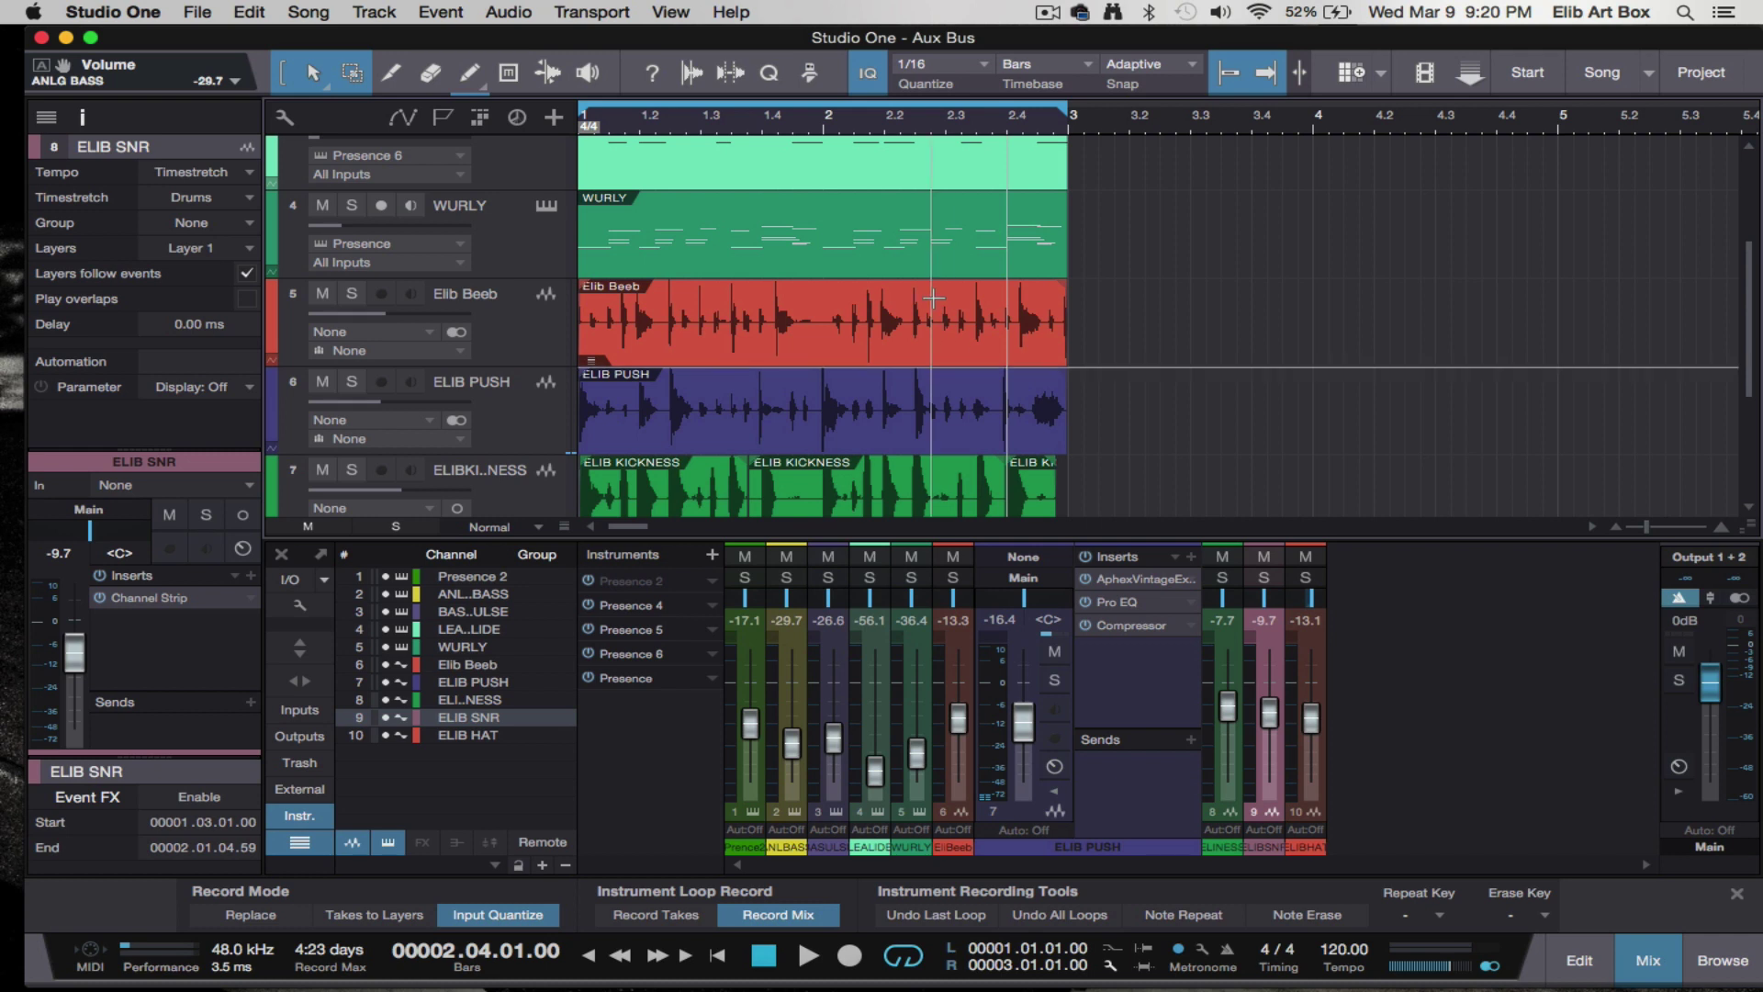
scroll(888, 358, down, 10)
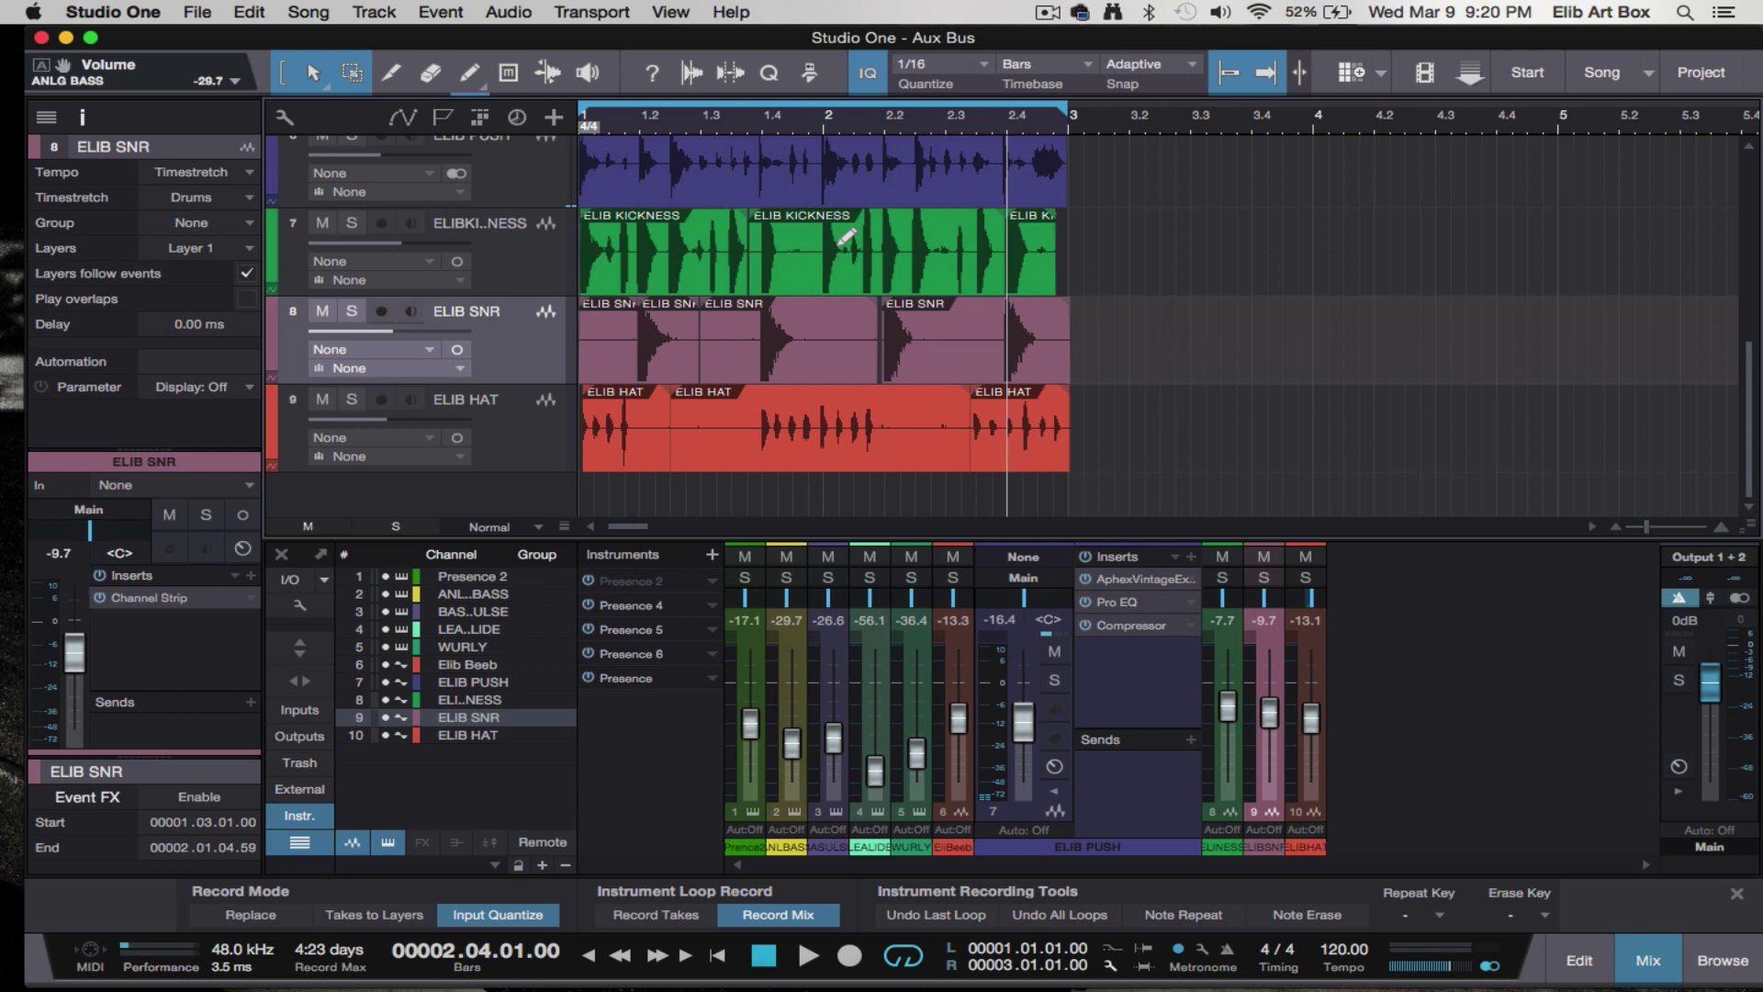
scroll(845, 237, up, 5)
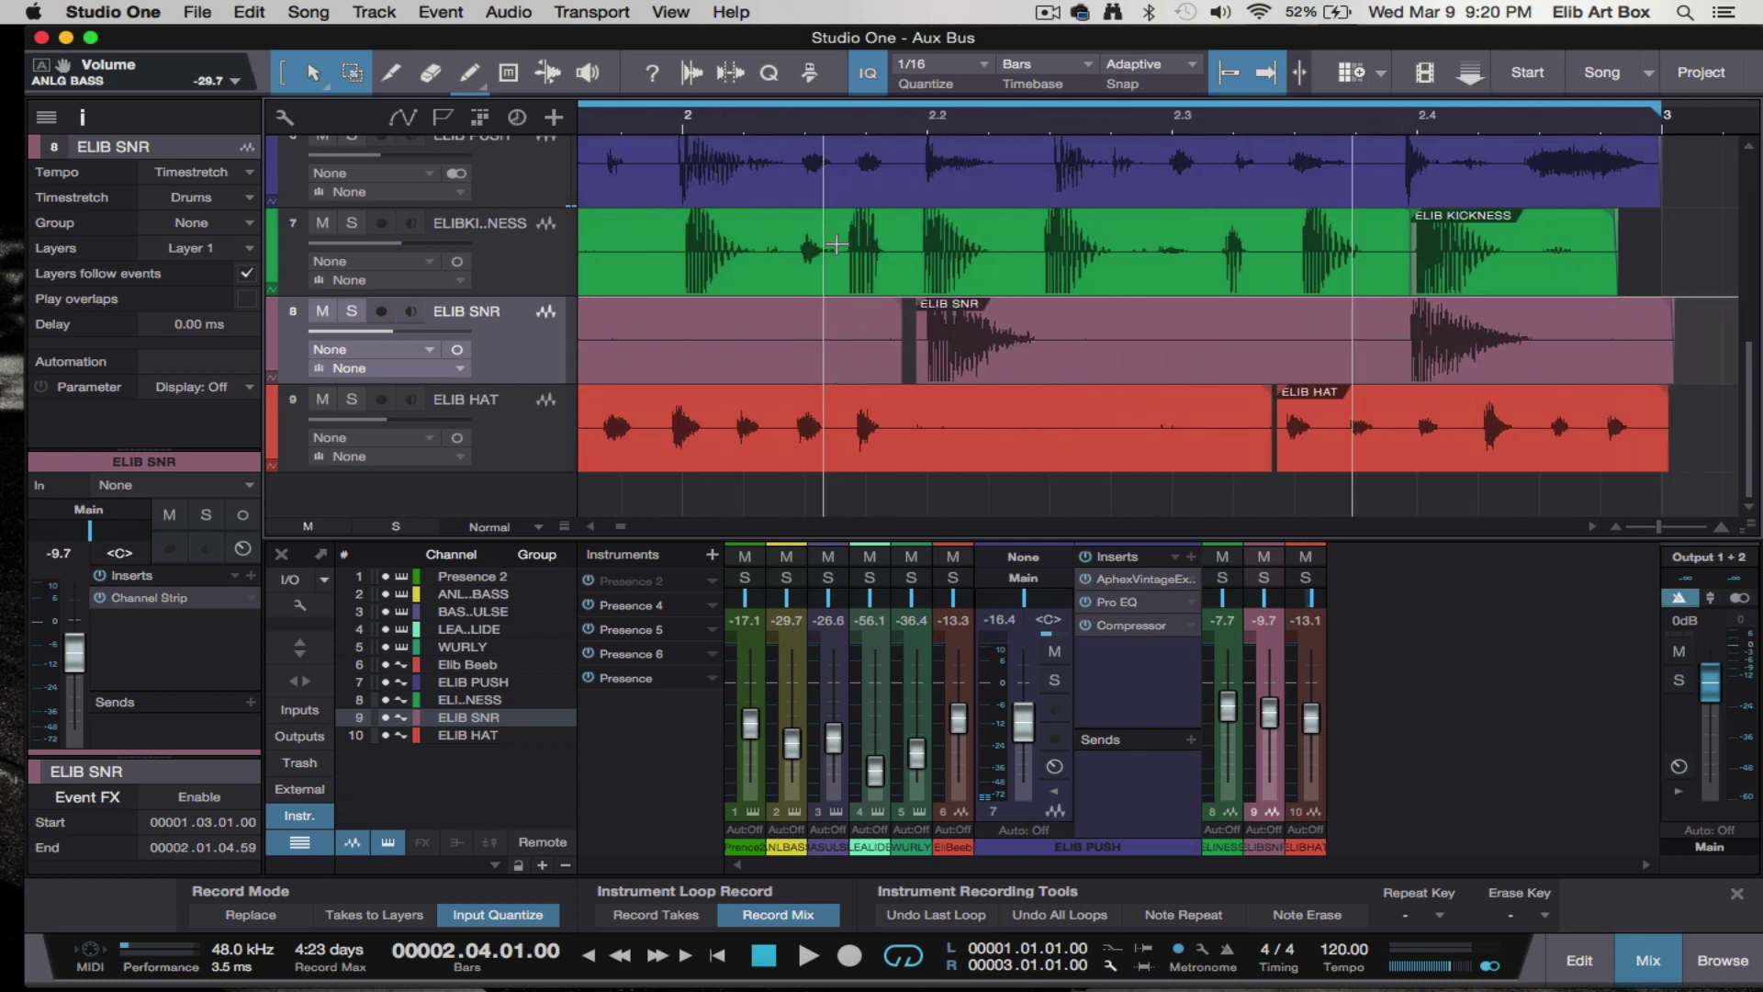
scroll(836, 244, left, 5)
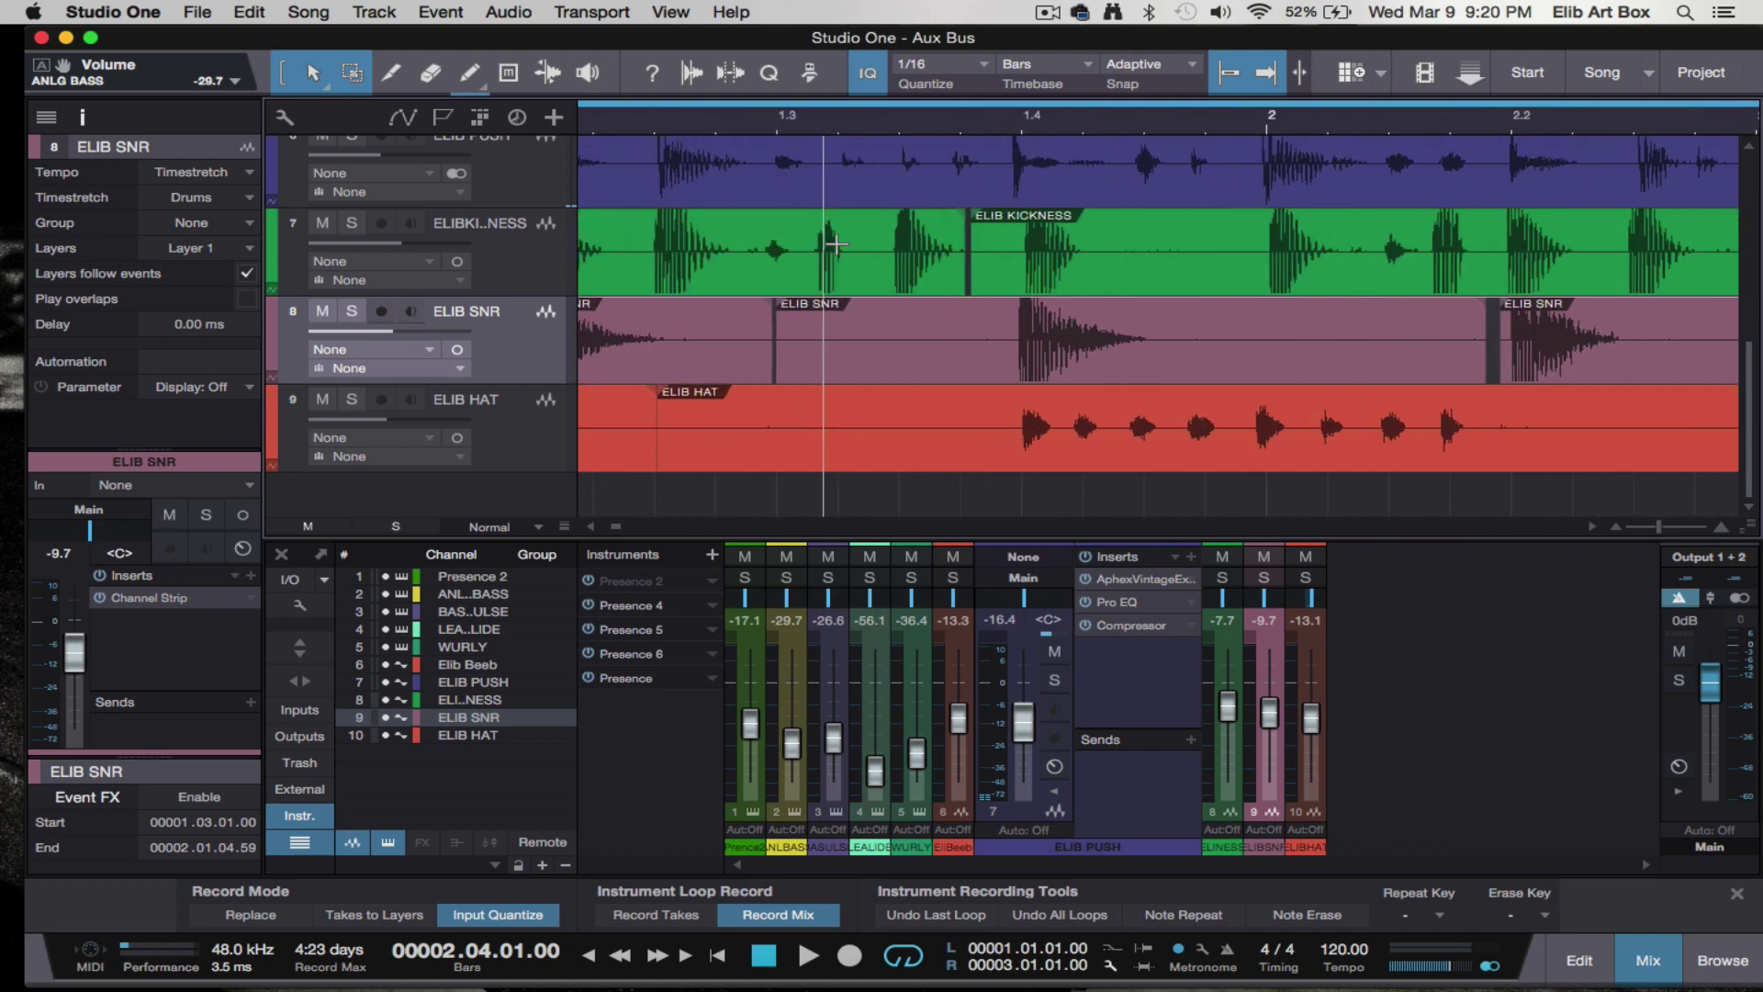
key(F4)
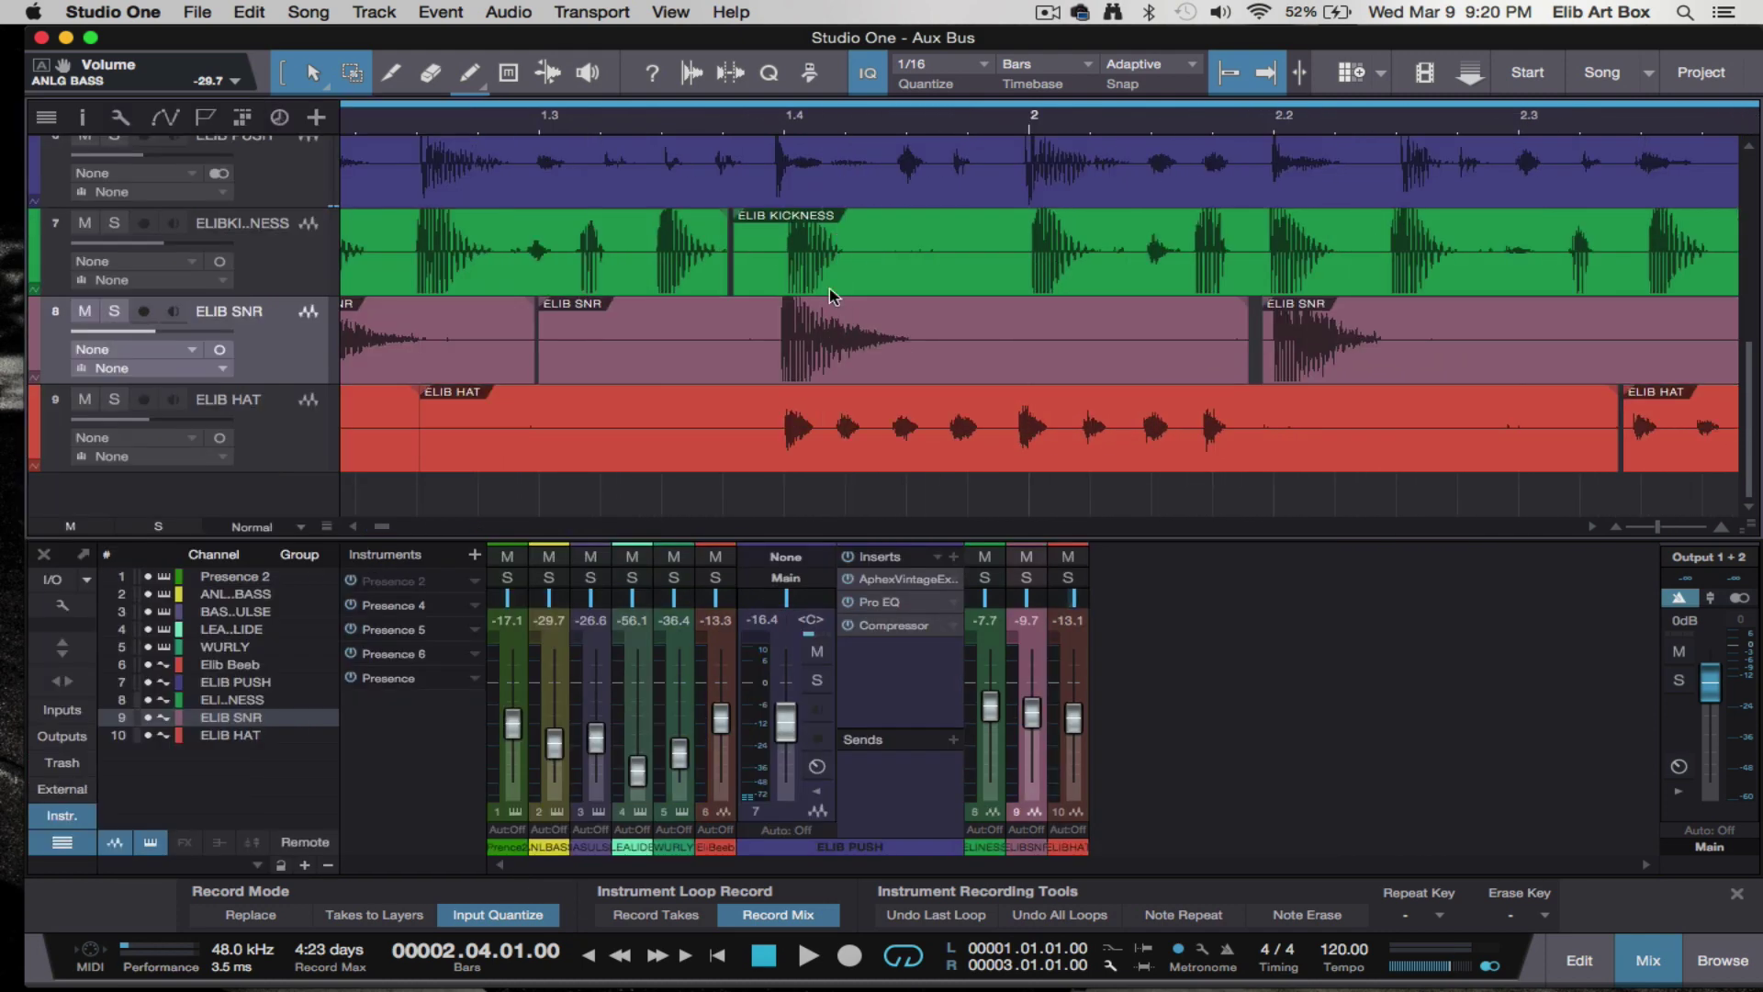
- Play the full loop with all tracks sounding, and stop playback
scroll(829, 288, up, 5)
scroll(830, 289, up, 4)
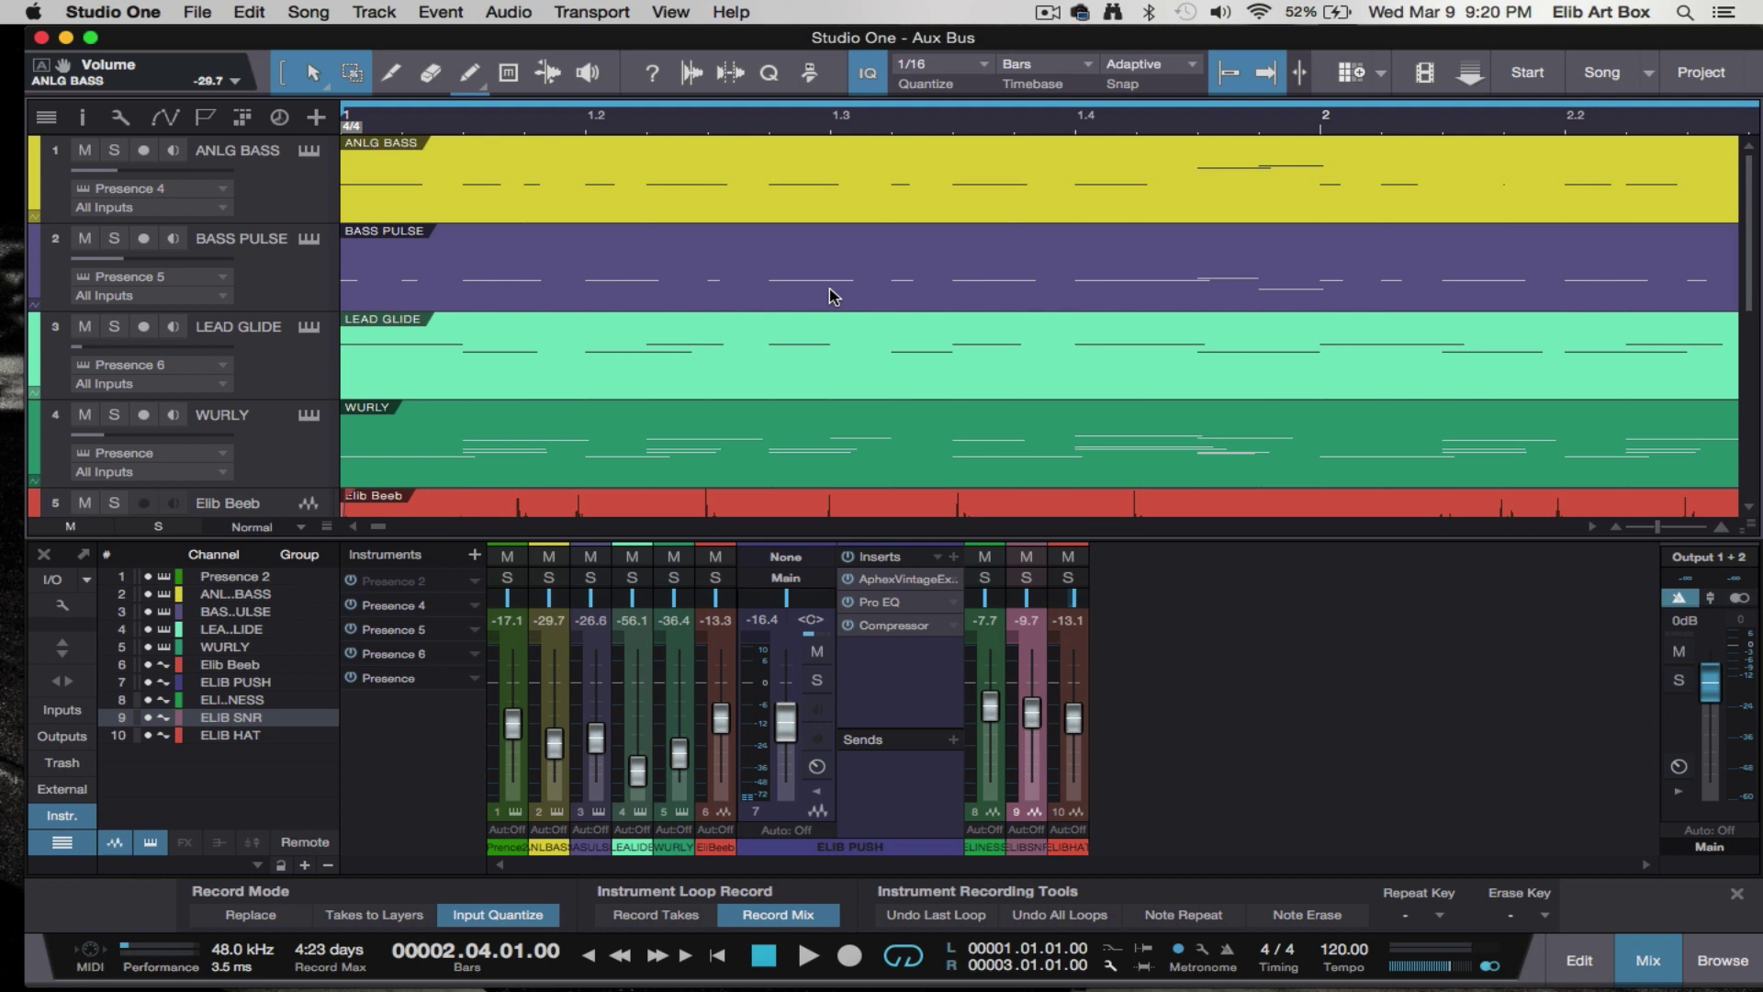
scroll(717, 127, right, 15)
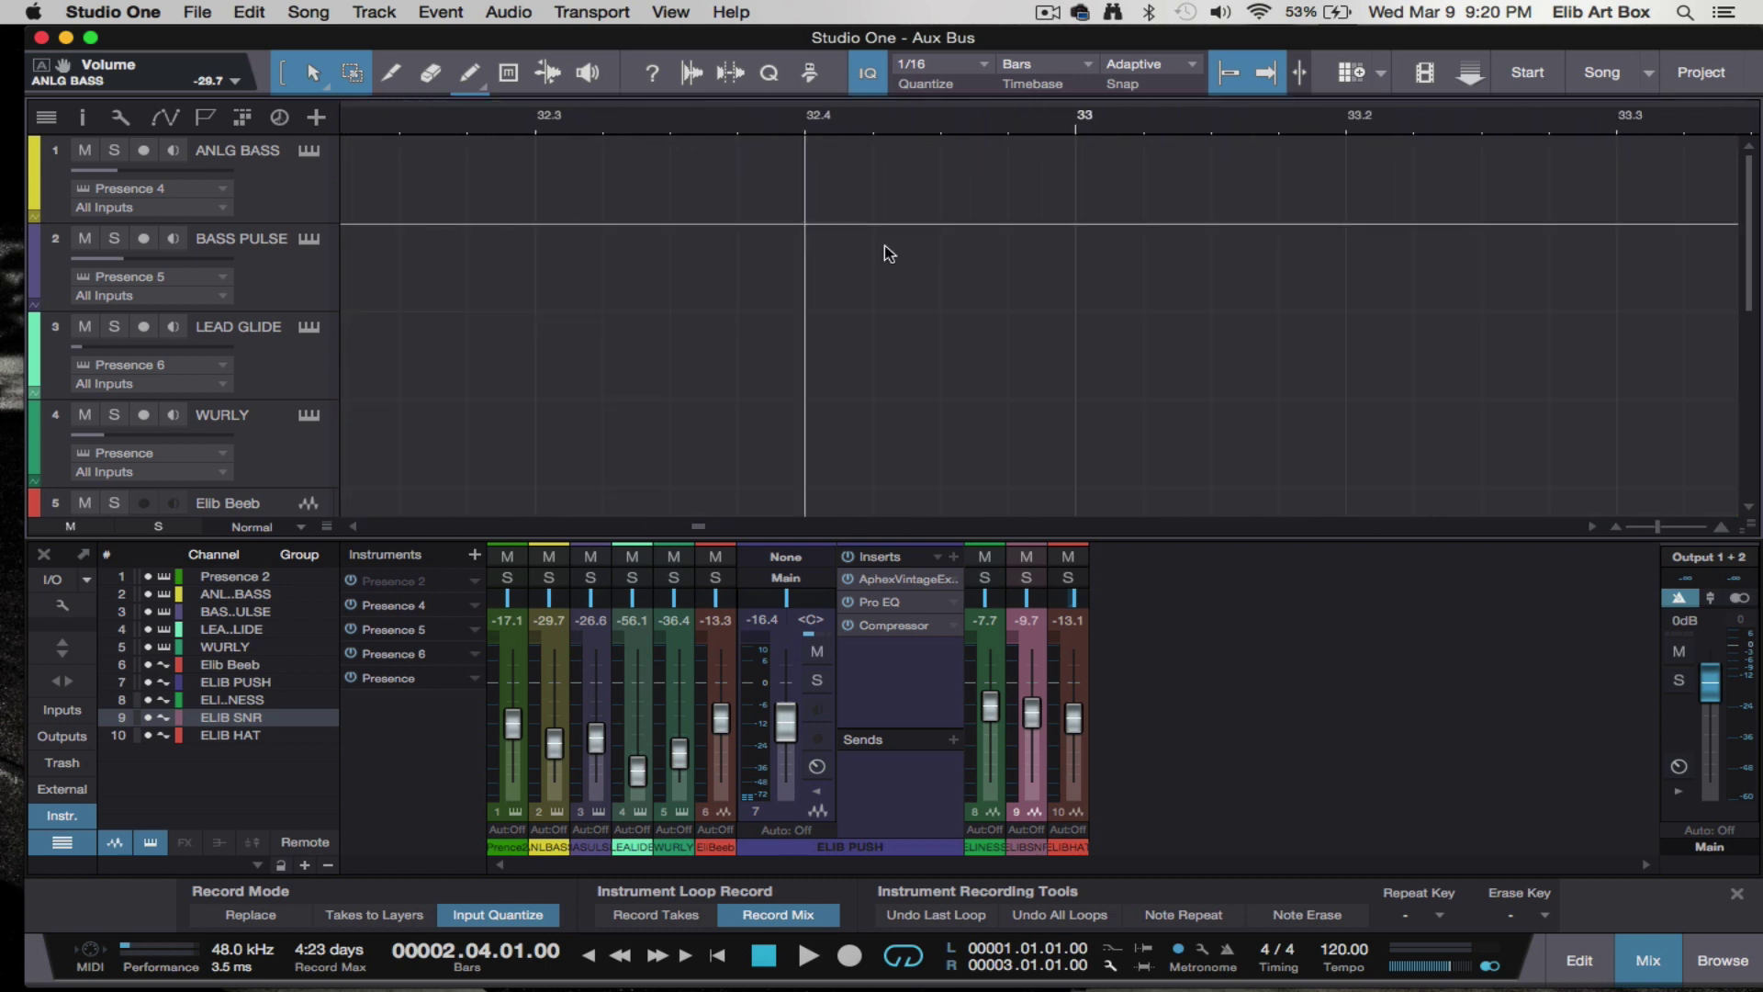
scroll(890, 327, left, 5)
scroll(891, 328, left, 5)
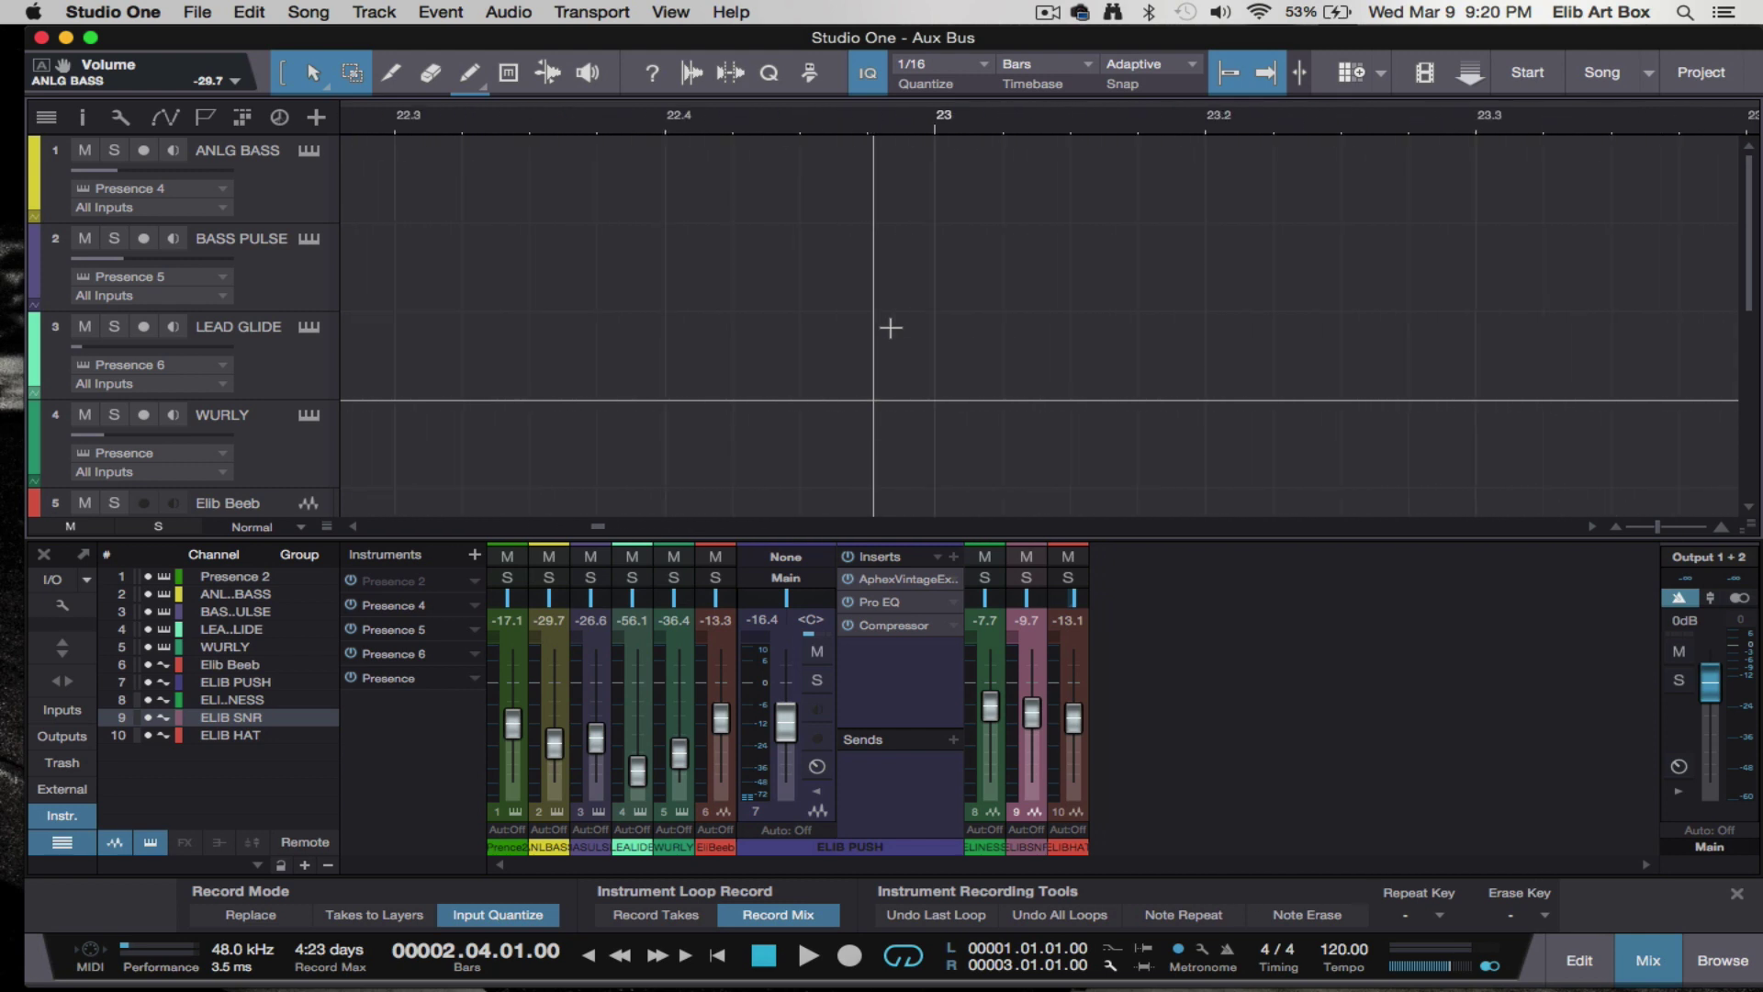
scroll(890, 327, left, 20)
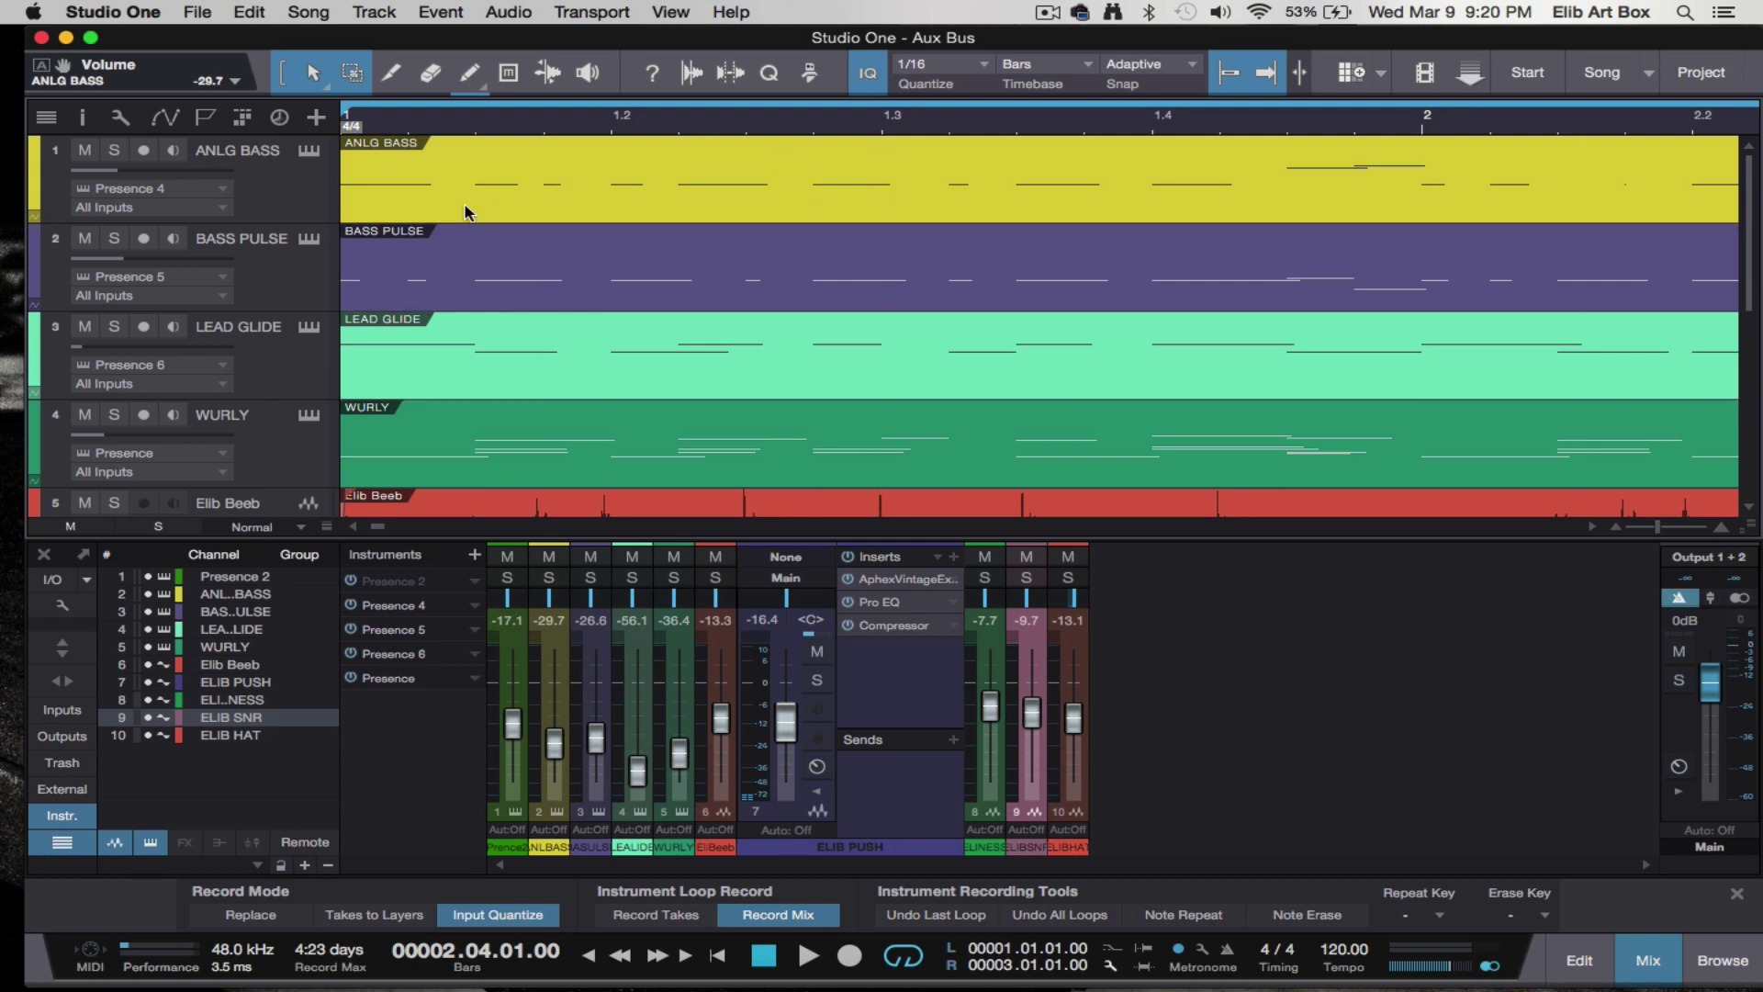
key(space)
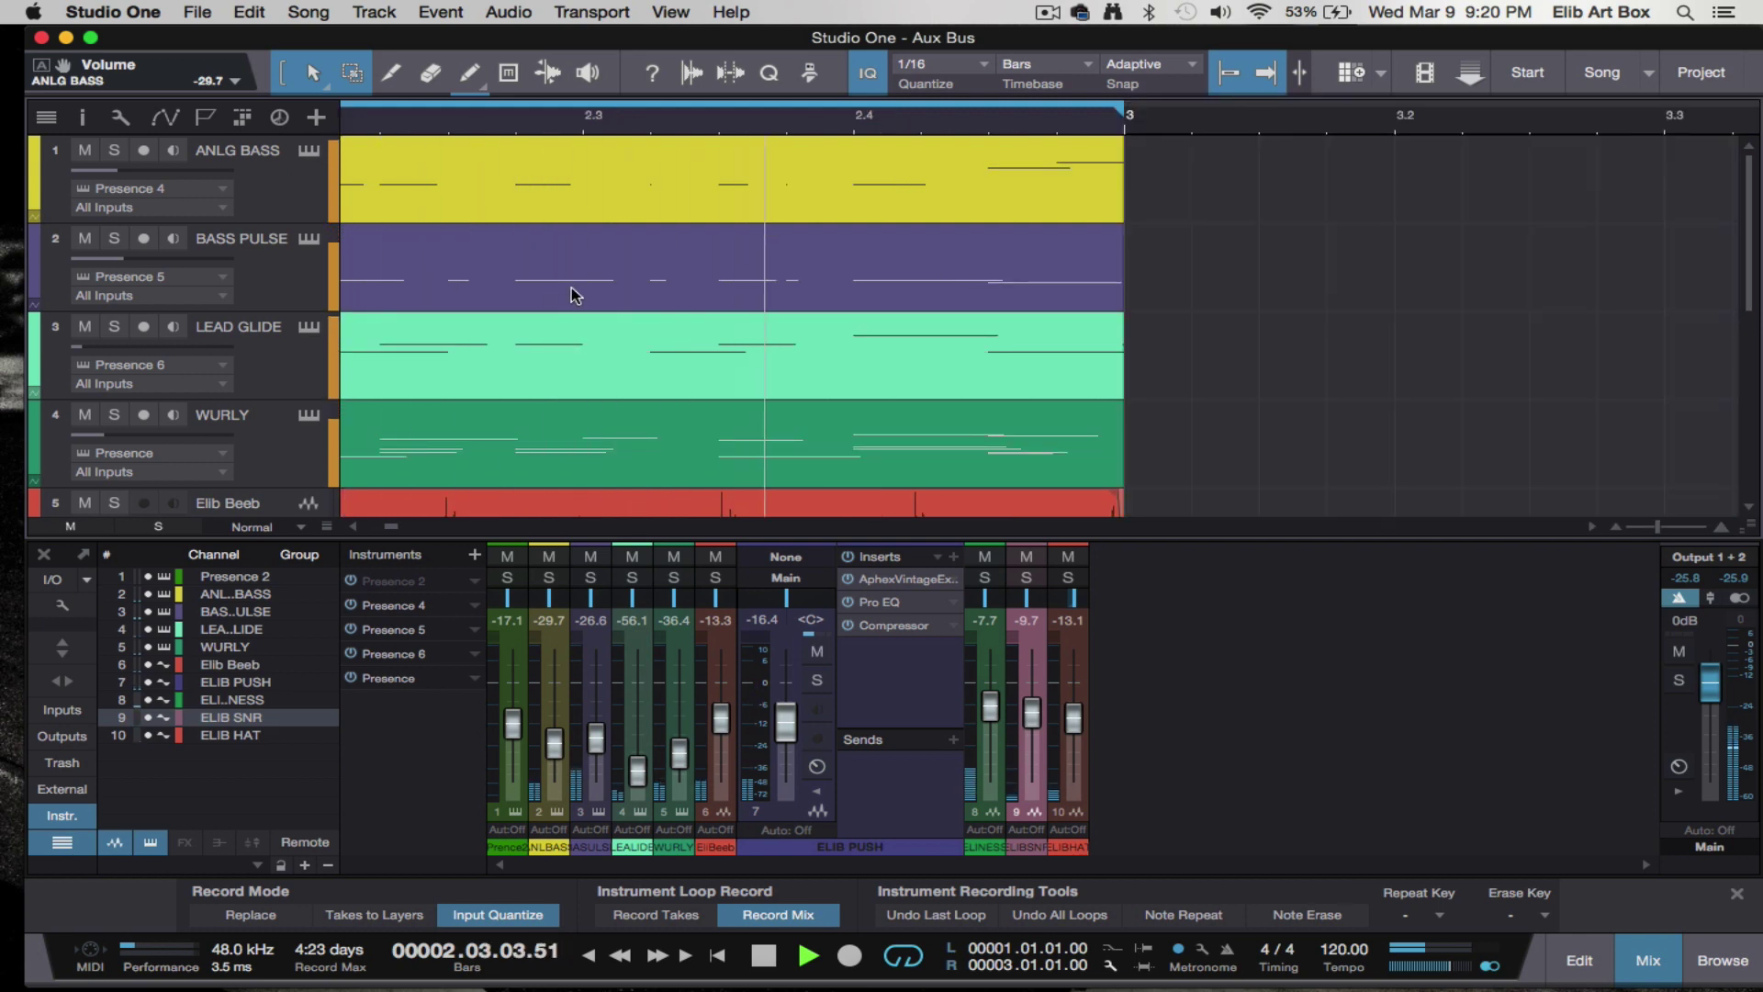
key(space)
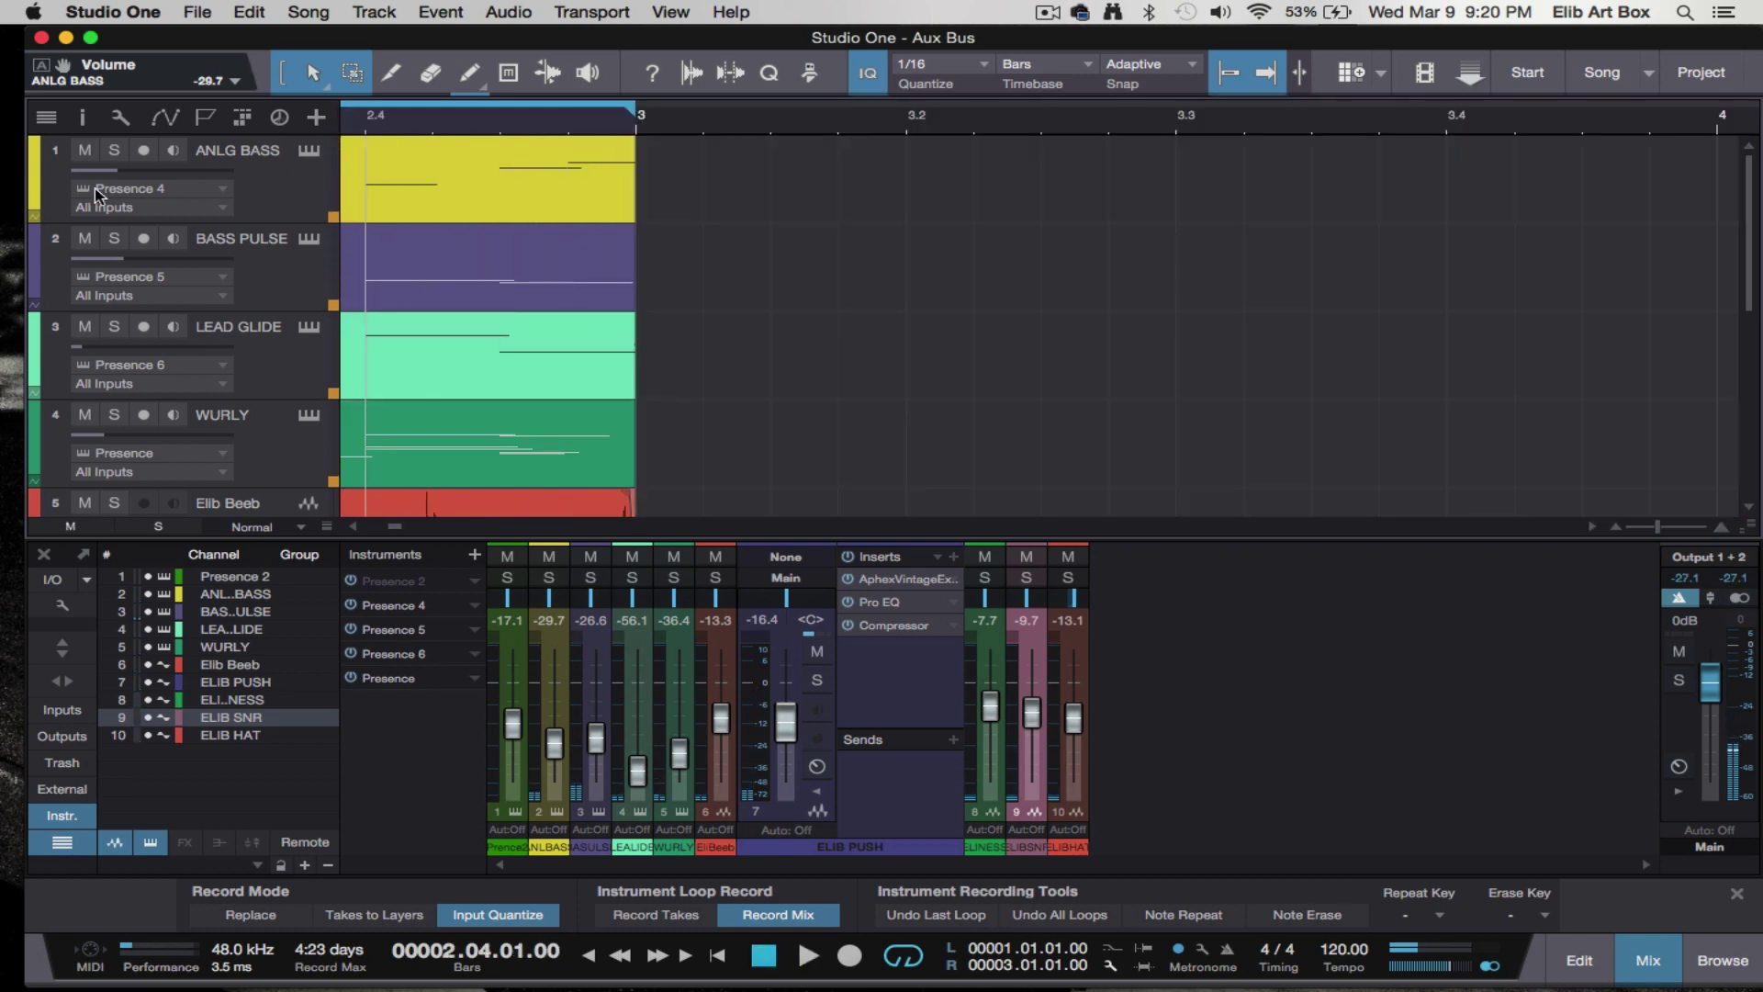
- Audition the instrument tracks during playback by soloing ANLG BASS, adding BASS PULSE, LEAD GLIDE and WURLY one by one
click(114, 153)
key(space)
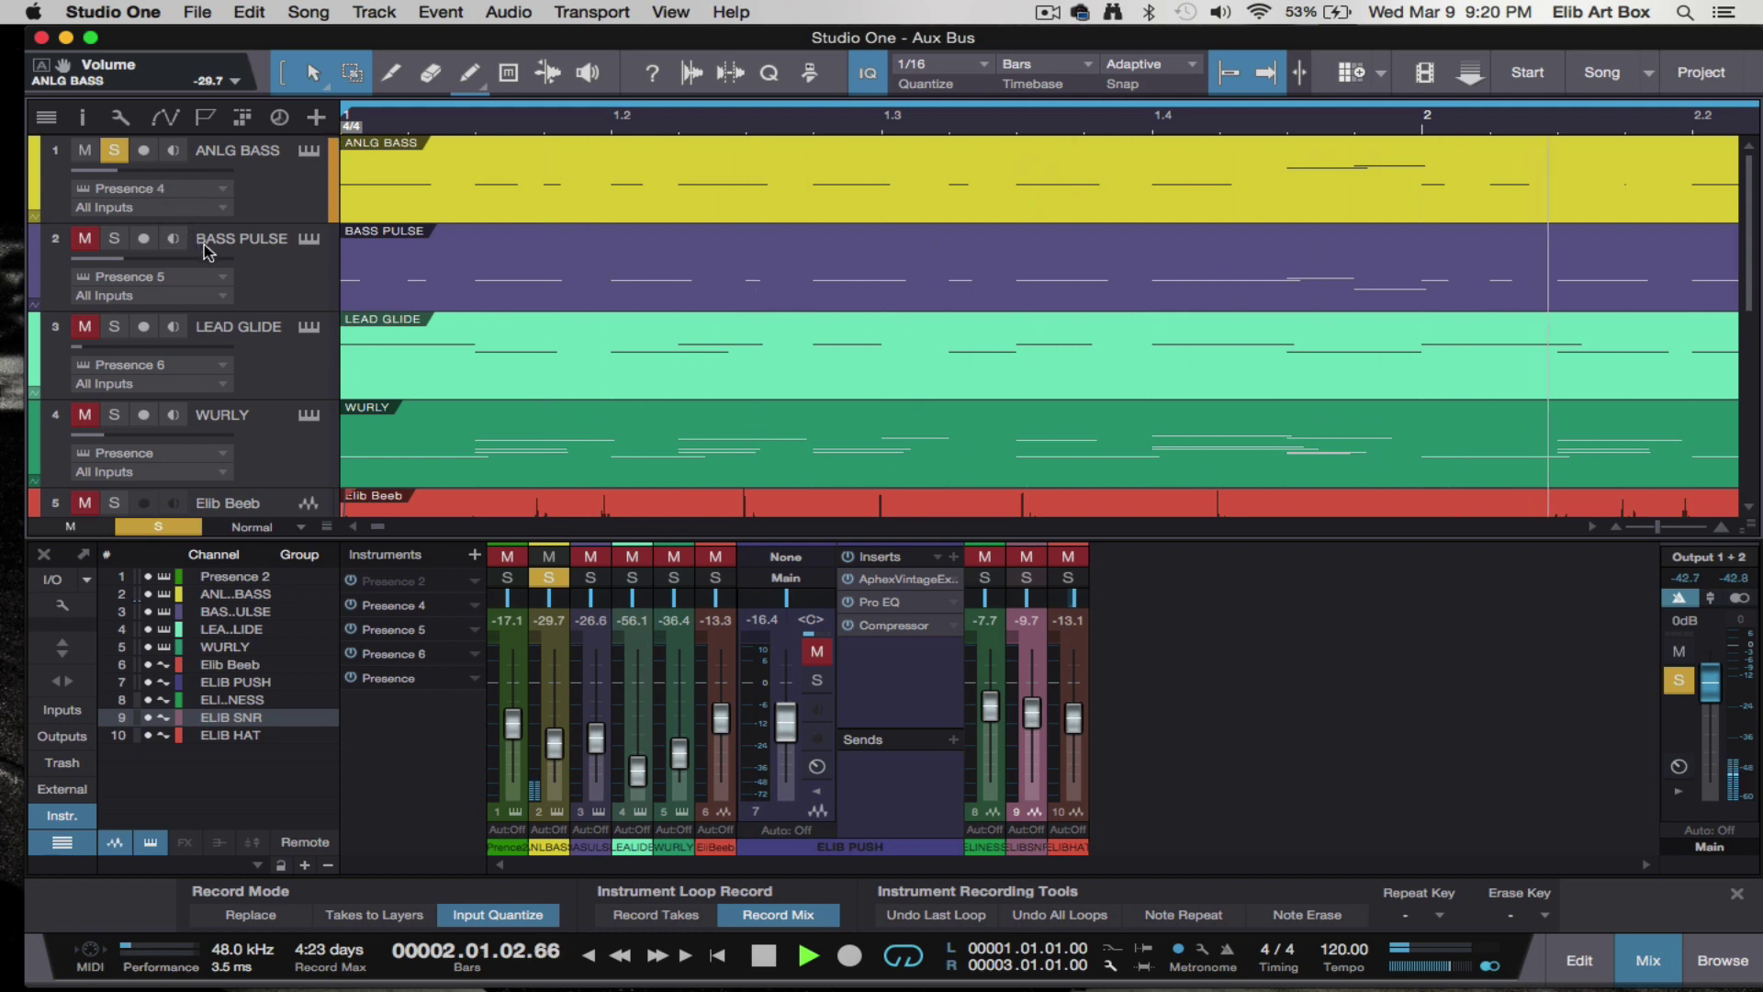
click(116, 241)
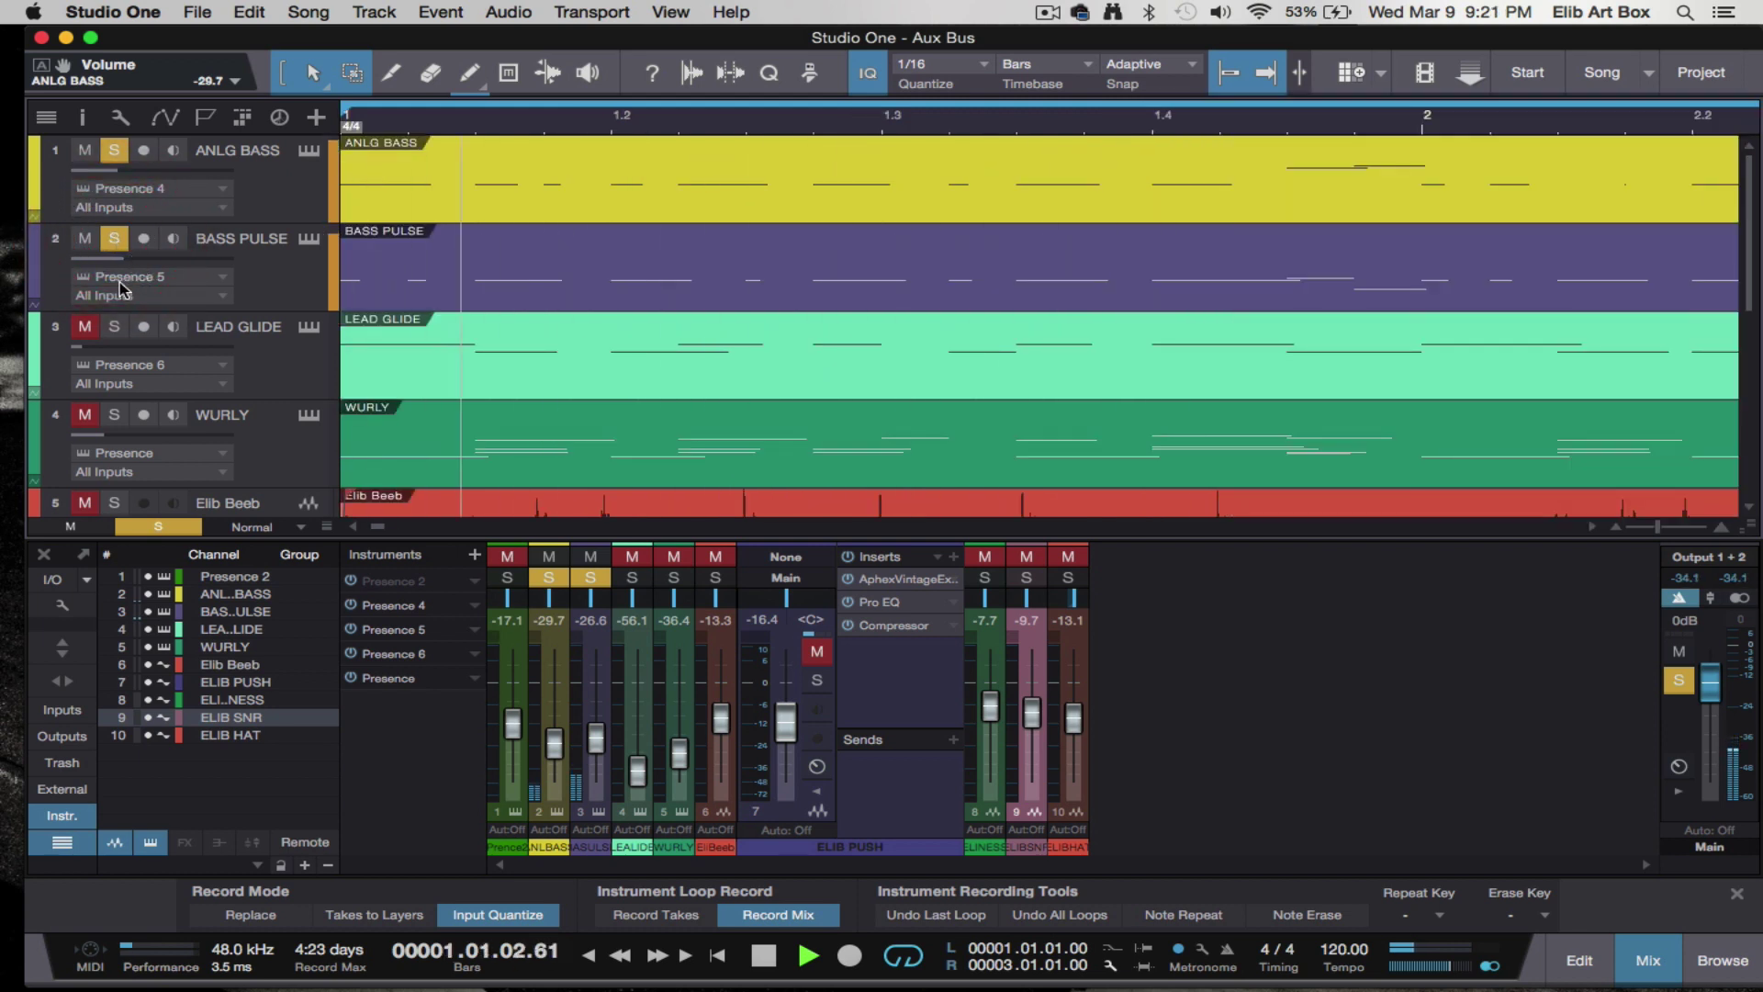
click(116, 329)
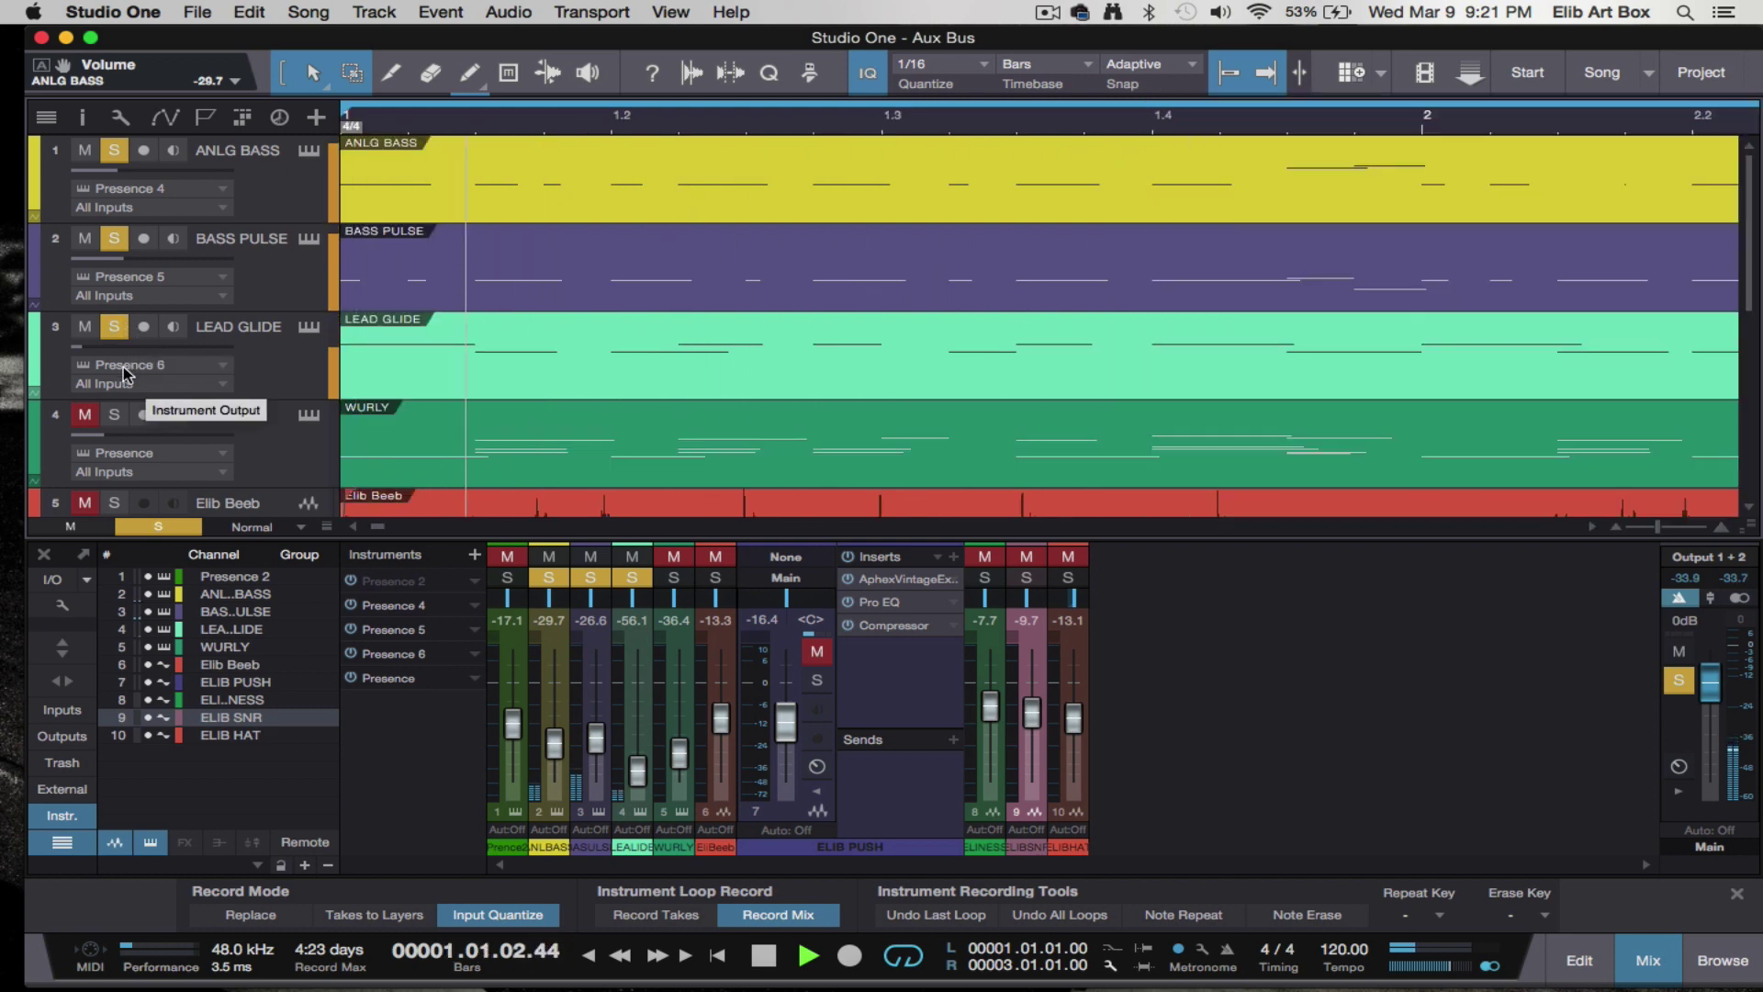
click(112, 415)
click(84, 415)
- Add the Elib Beeb track to the soloed tracks while the loop plays
scroll(130, 470, down, 1)
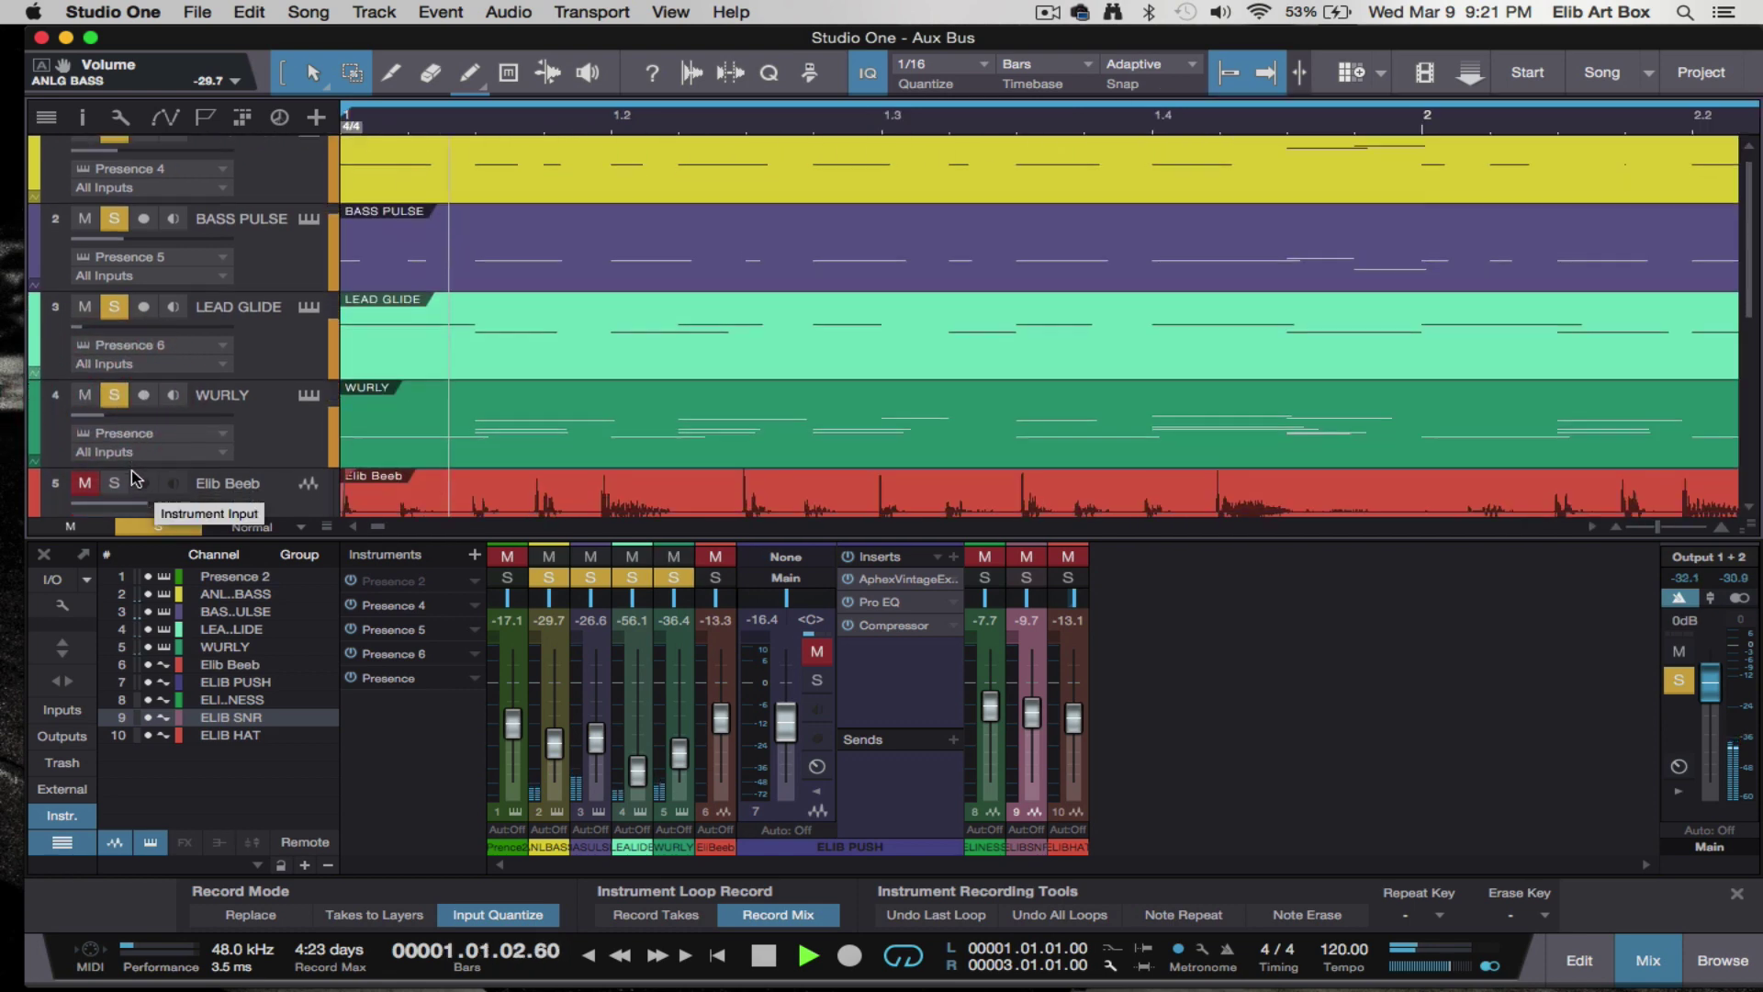
scroll(130, 470, down, 5)
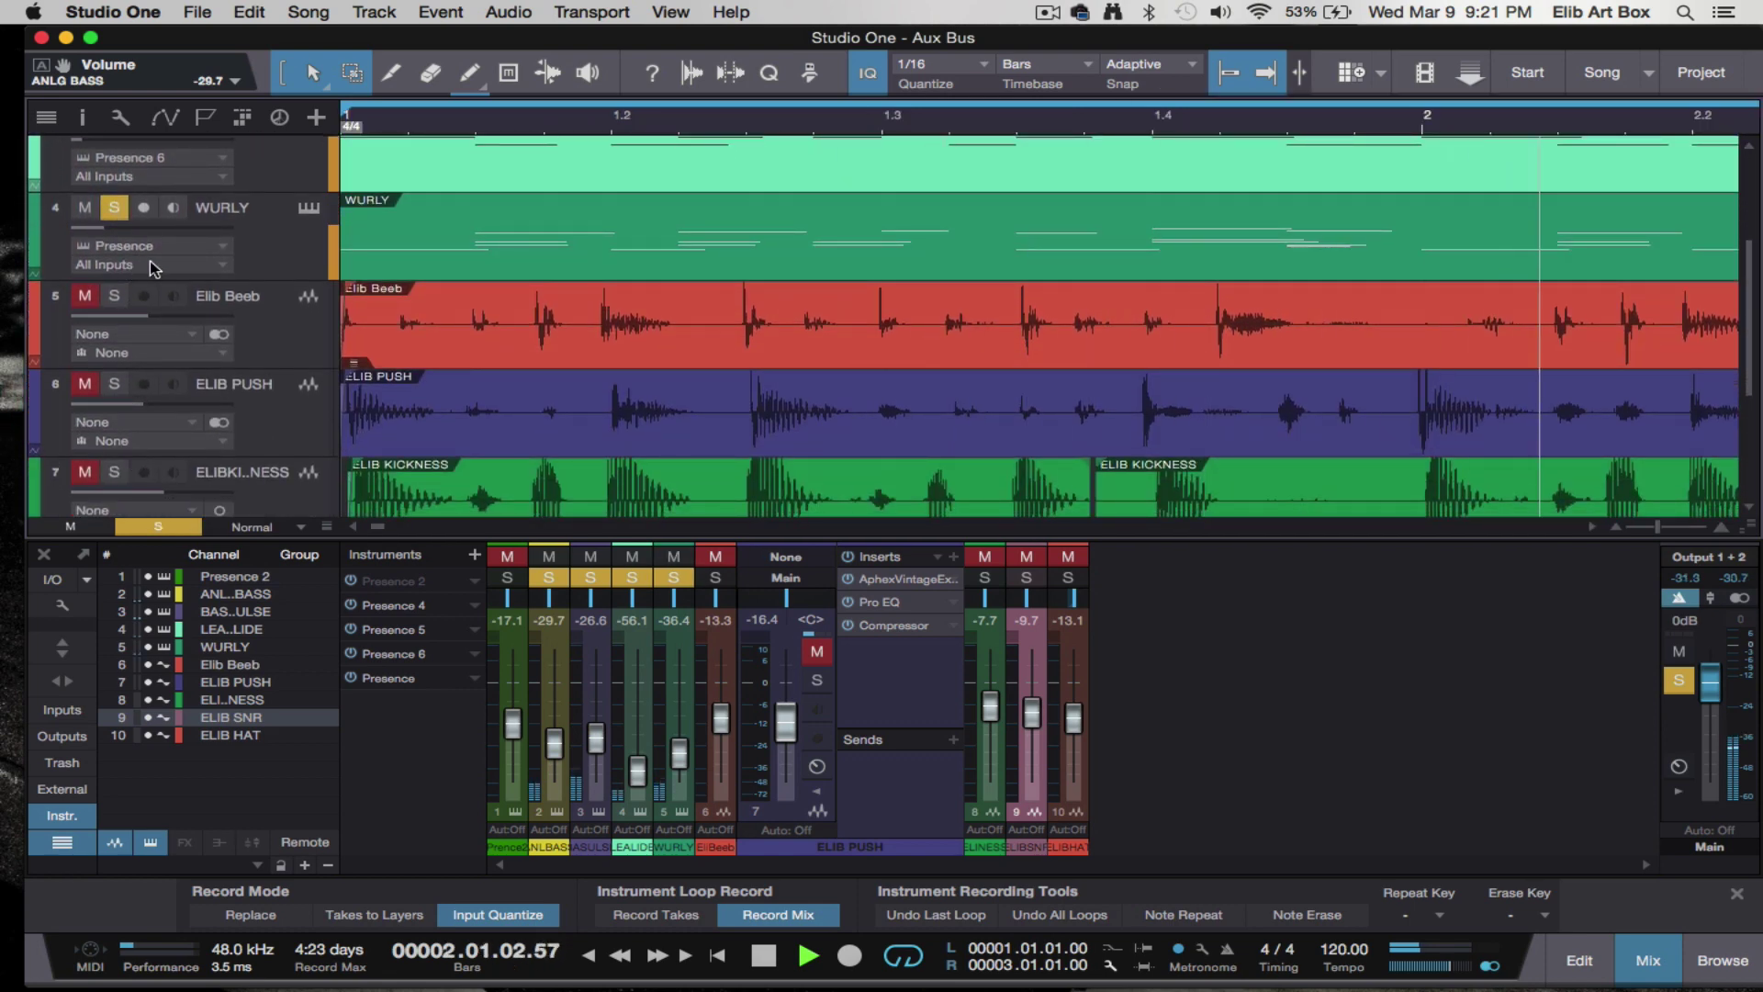
click(85, 296)
click(114, 297)
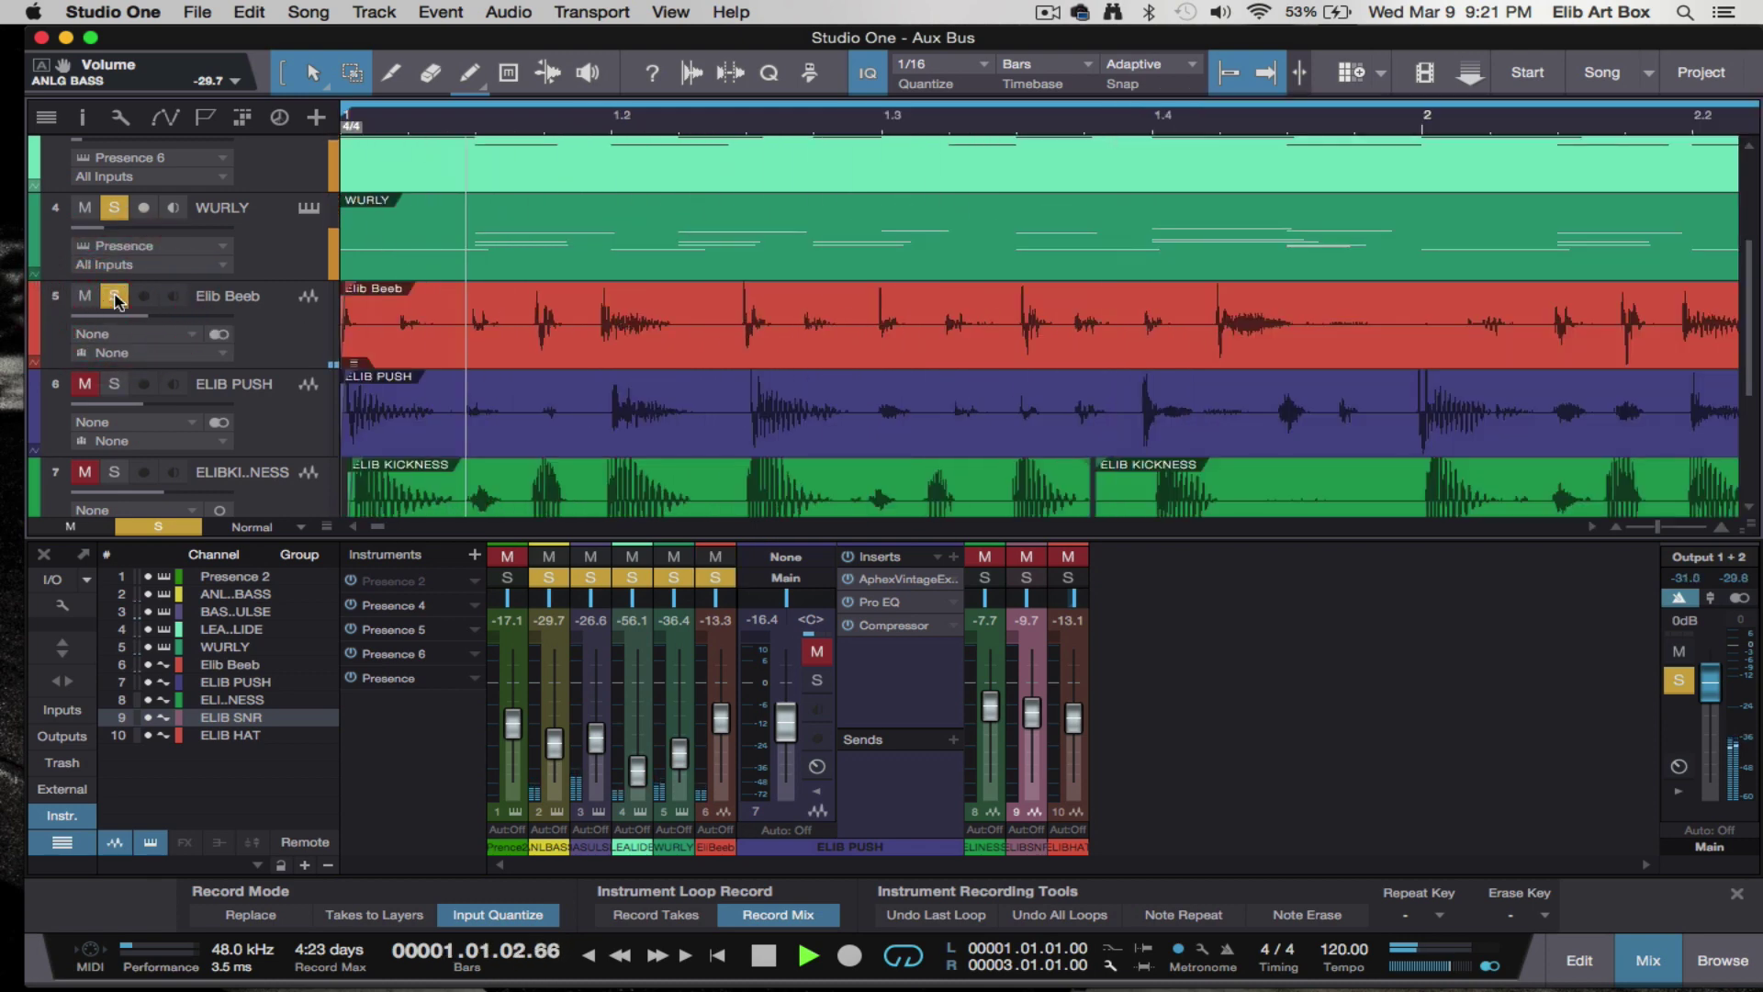
scroll(114, 266, up, 1)
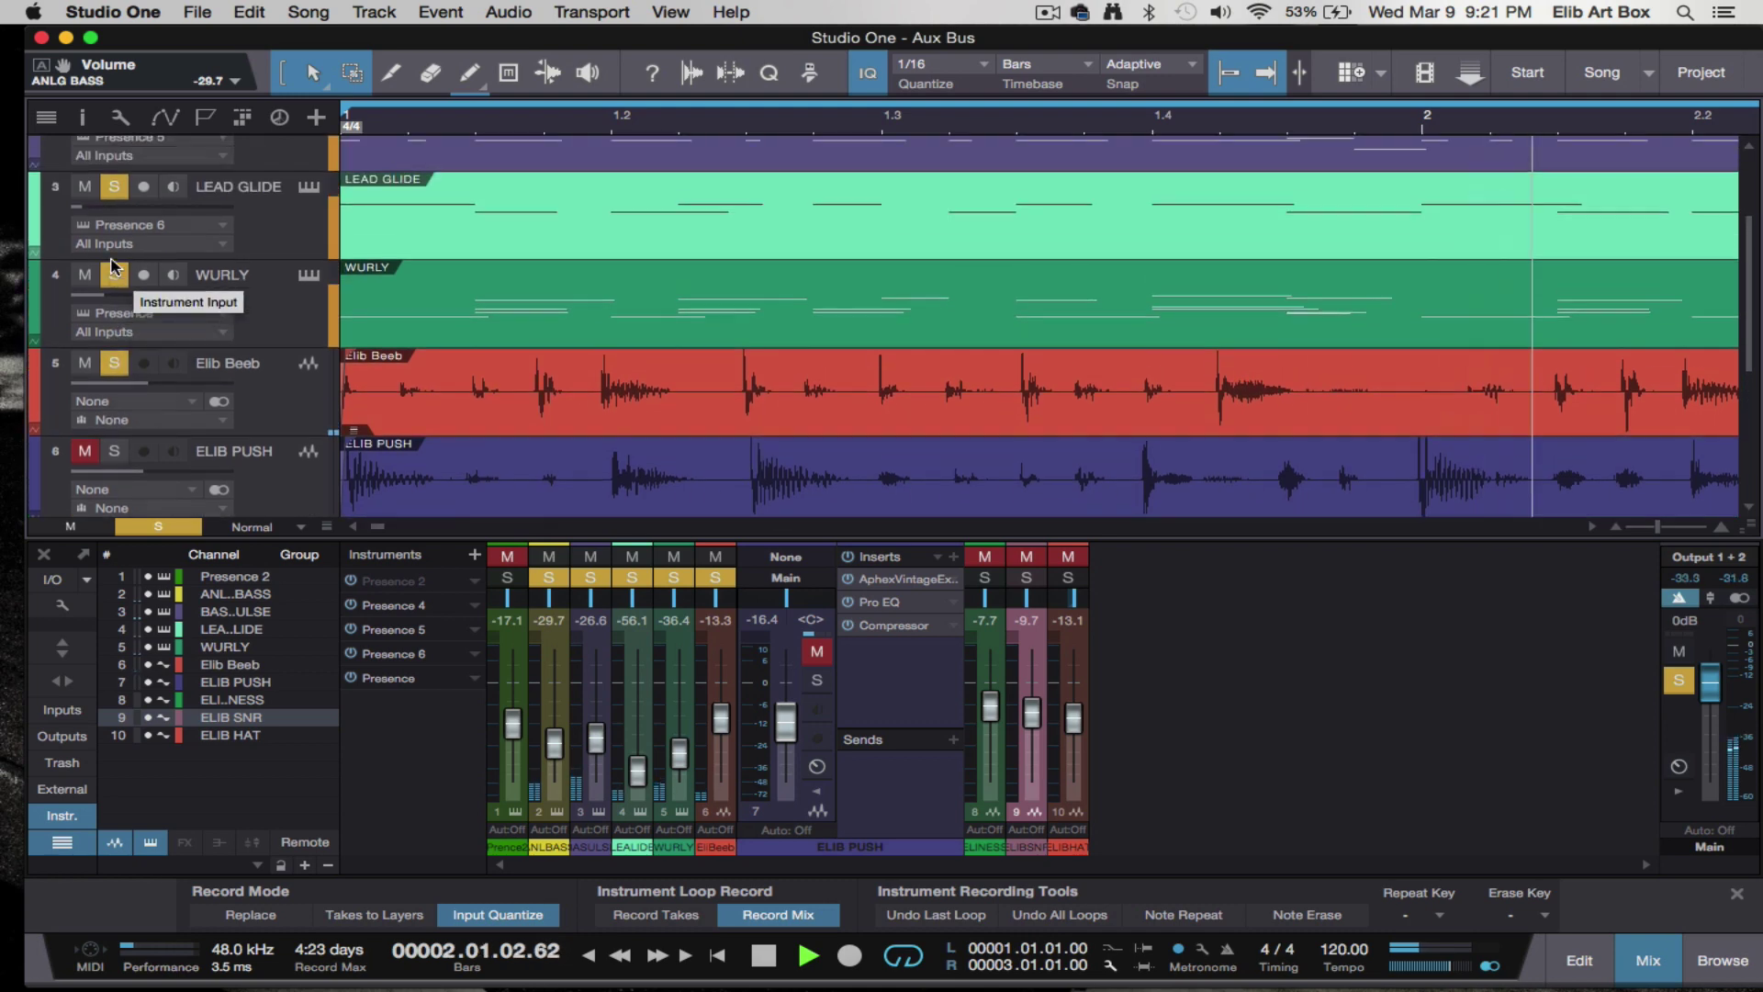
scroll(114, 266, down, 2)
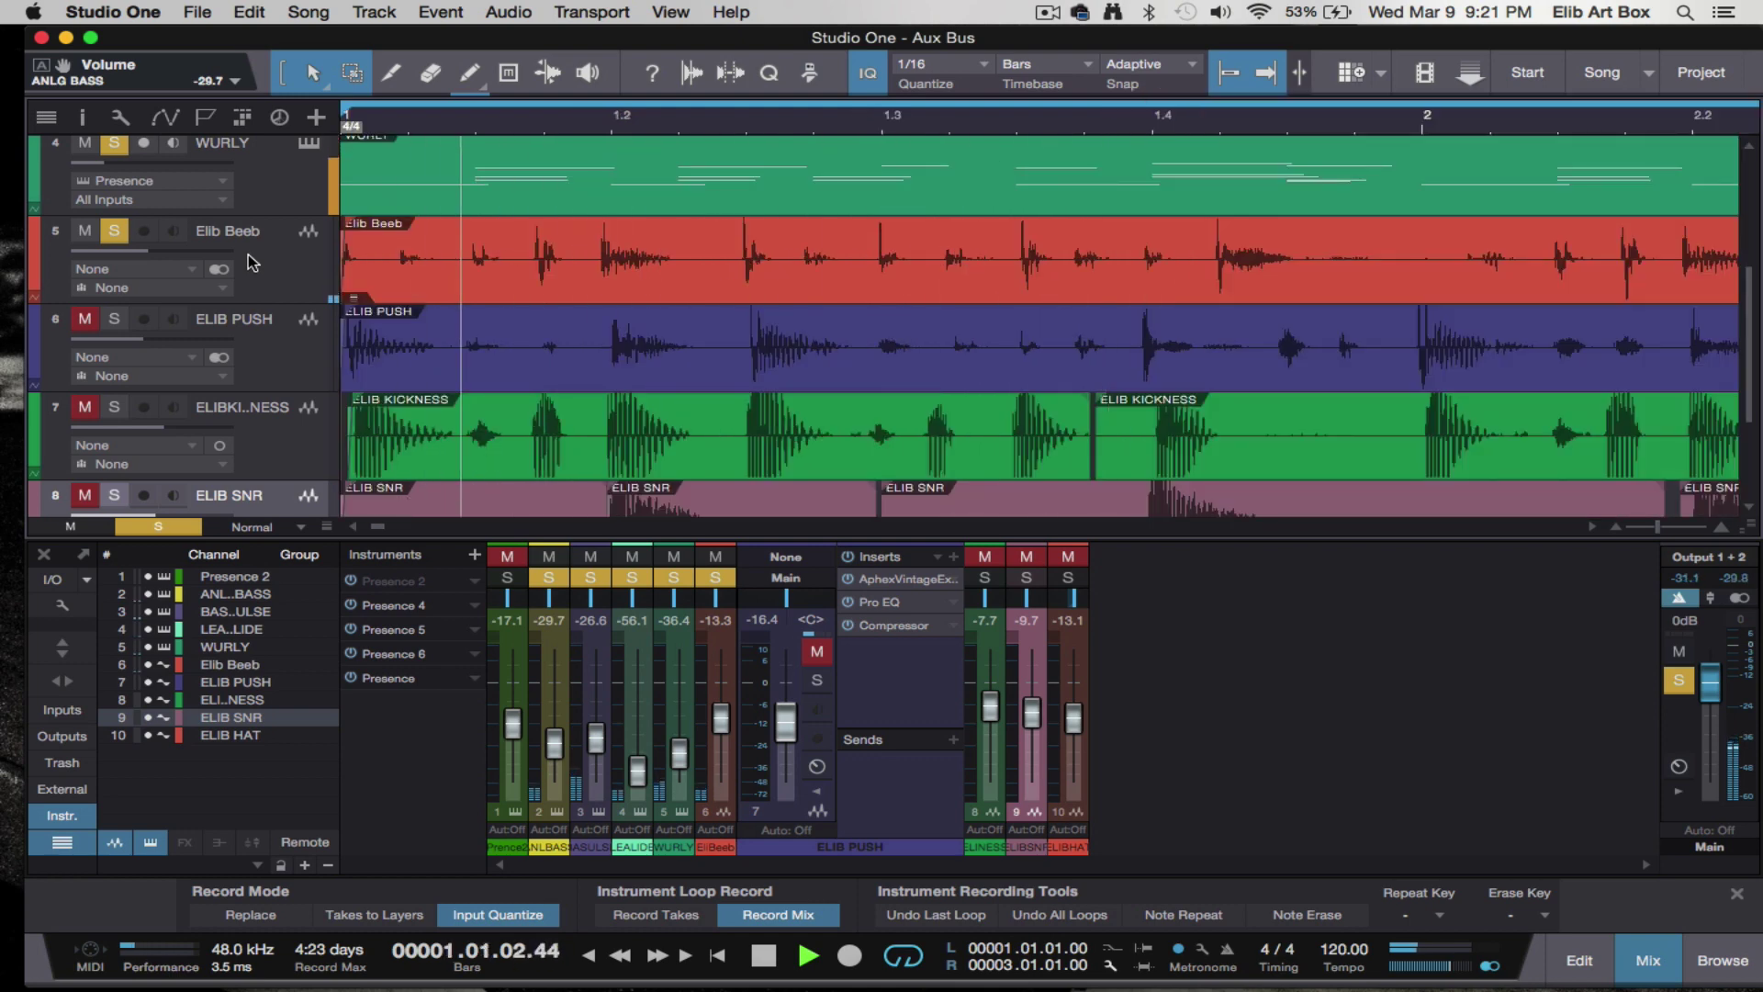
- Add the ELIB PUSH, ELIB KICKNESS, ELIB SNR and ELIB HAT tracks to the solo one after another
click(115, 320)
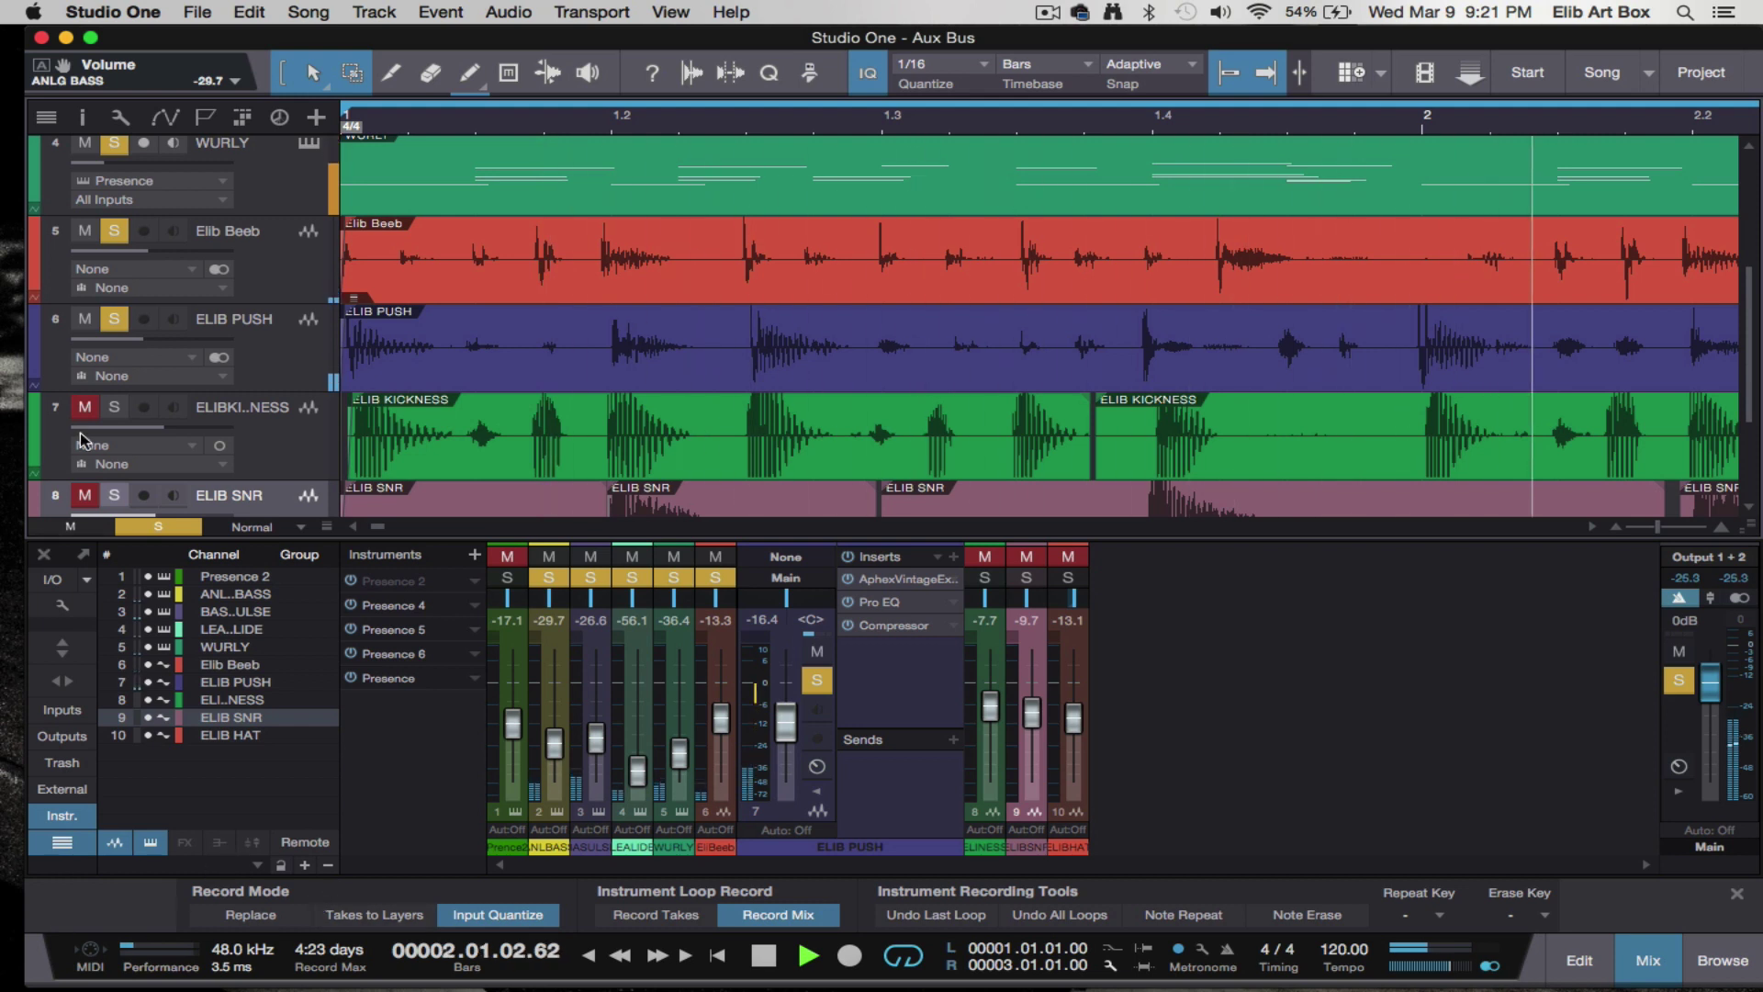
click(114, 409)
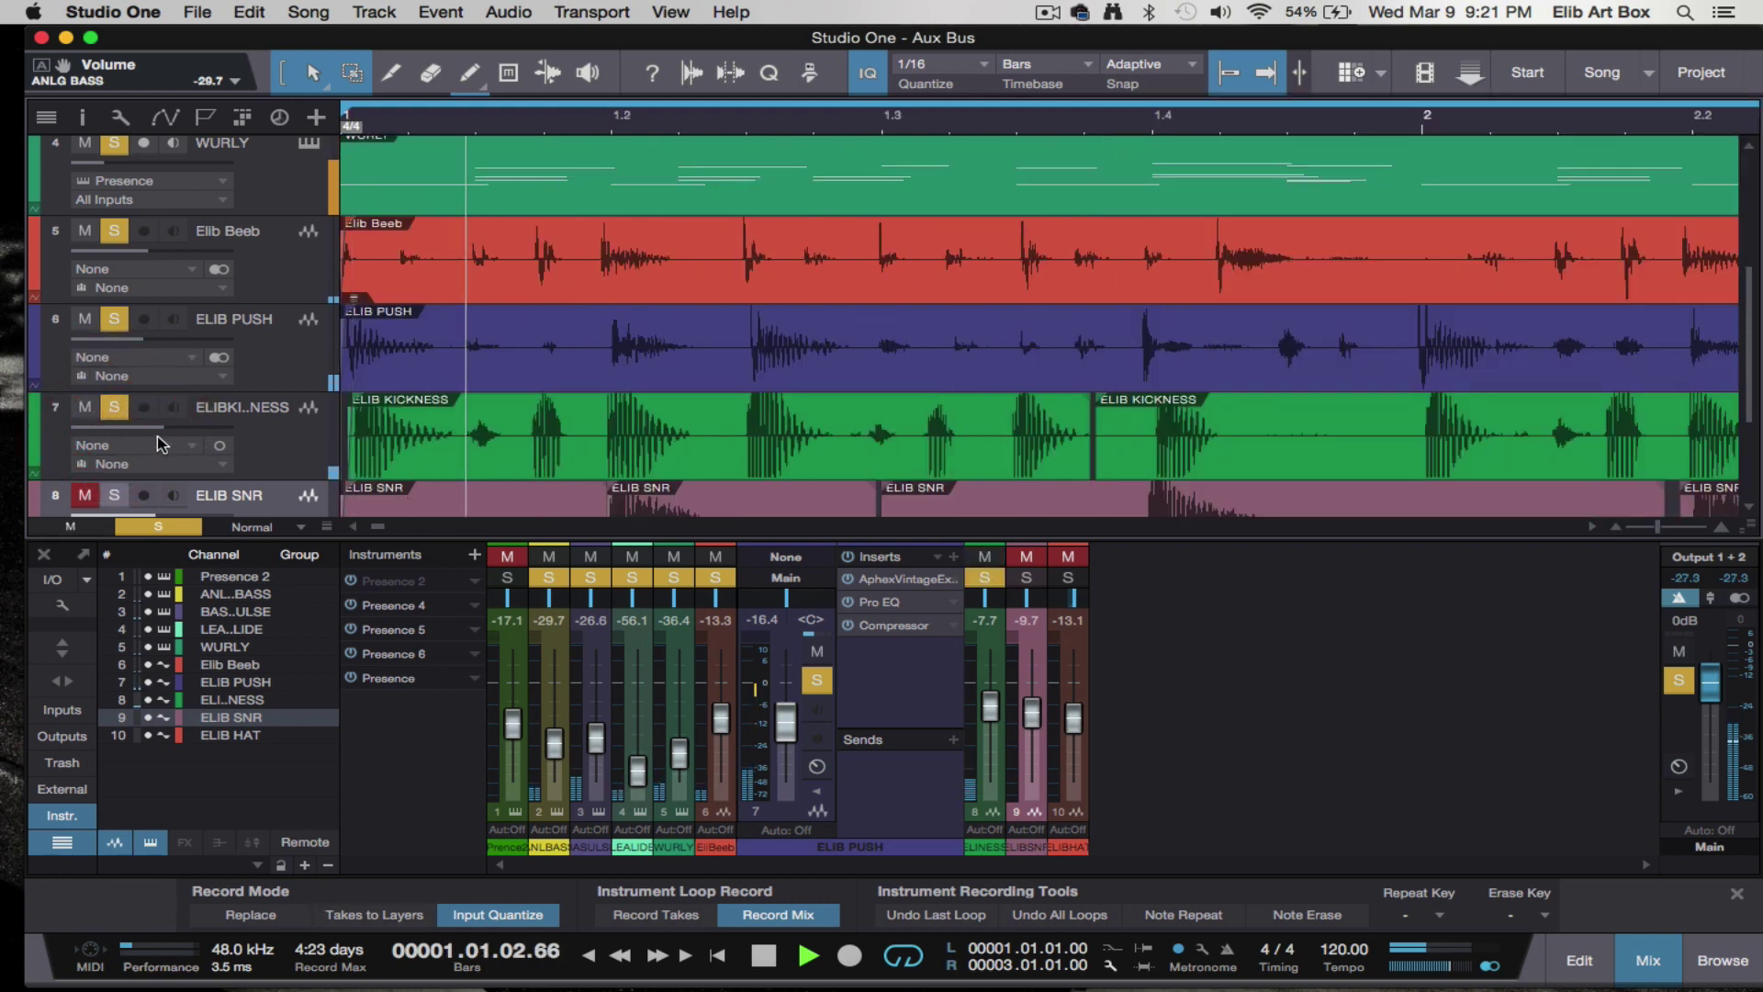
scroll(257, 431, down, 5)
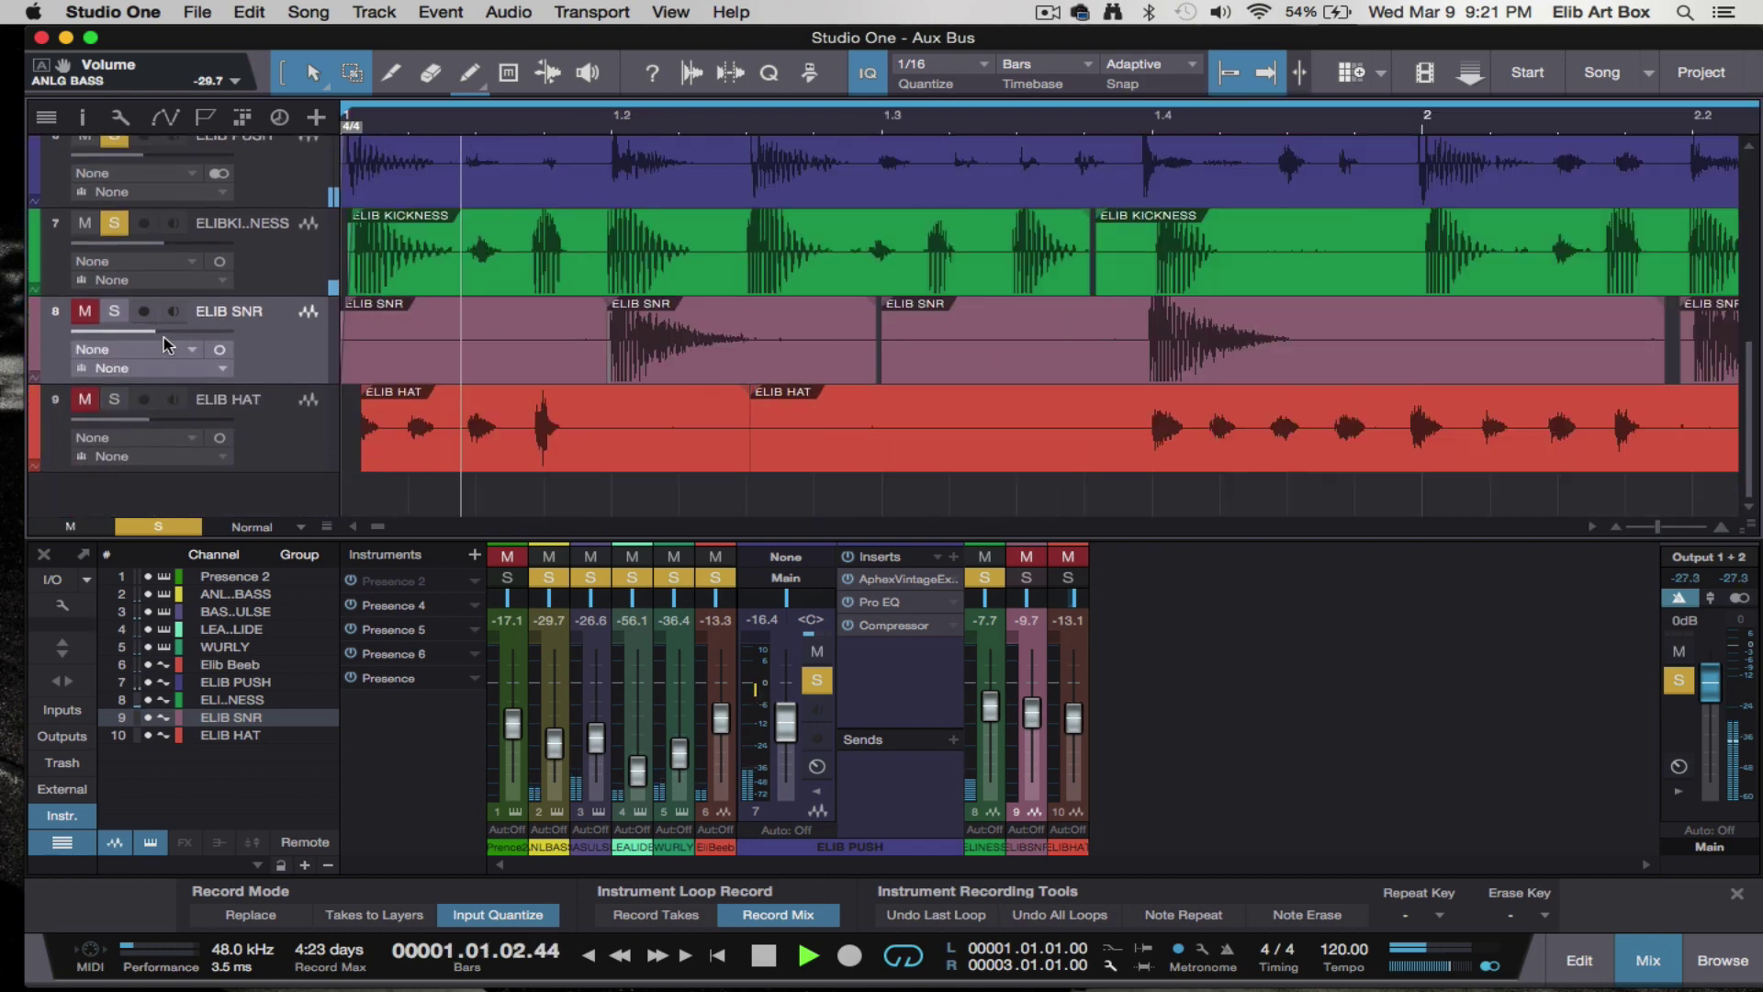
click(114, 316)
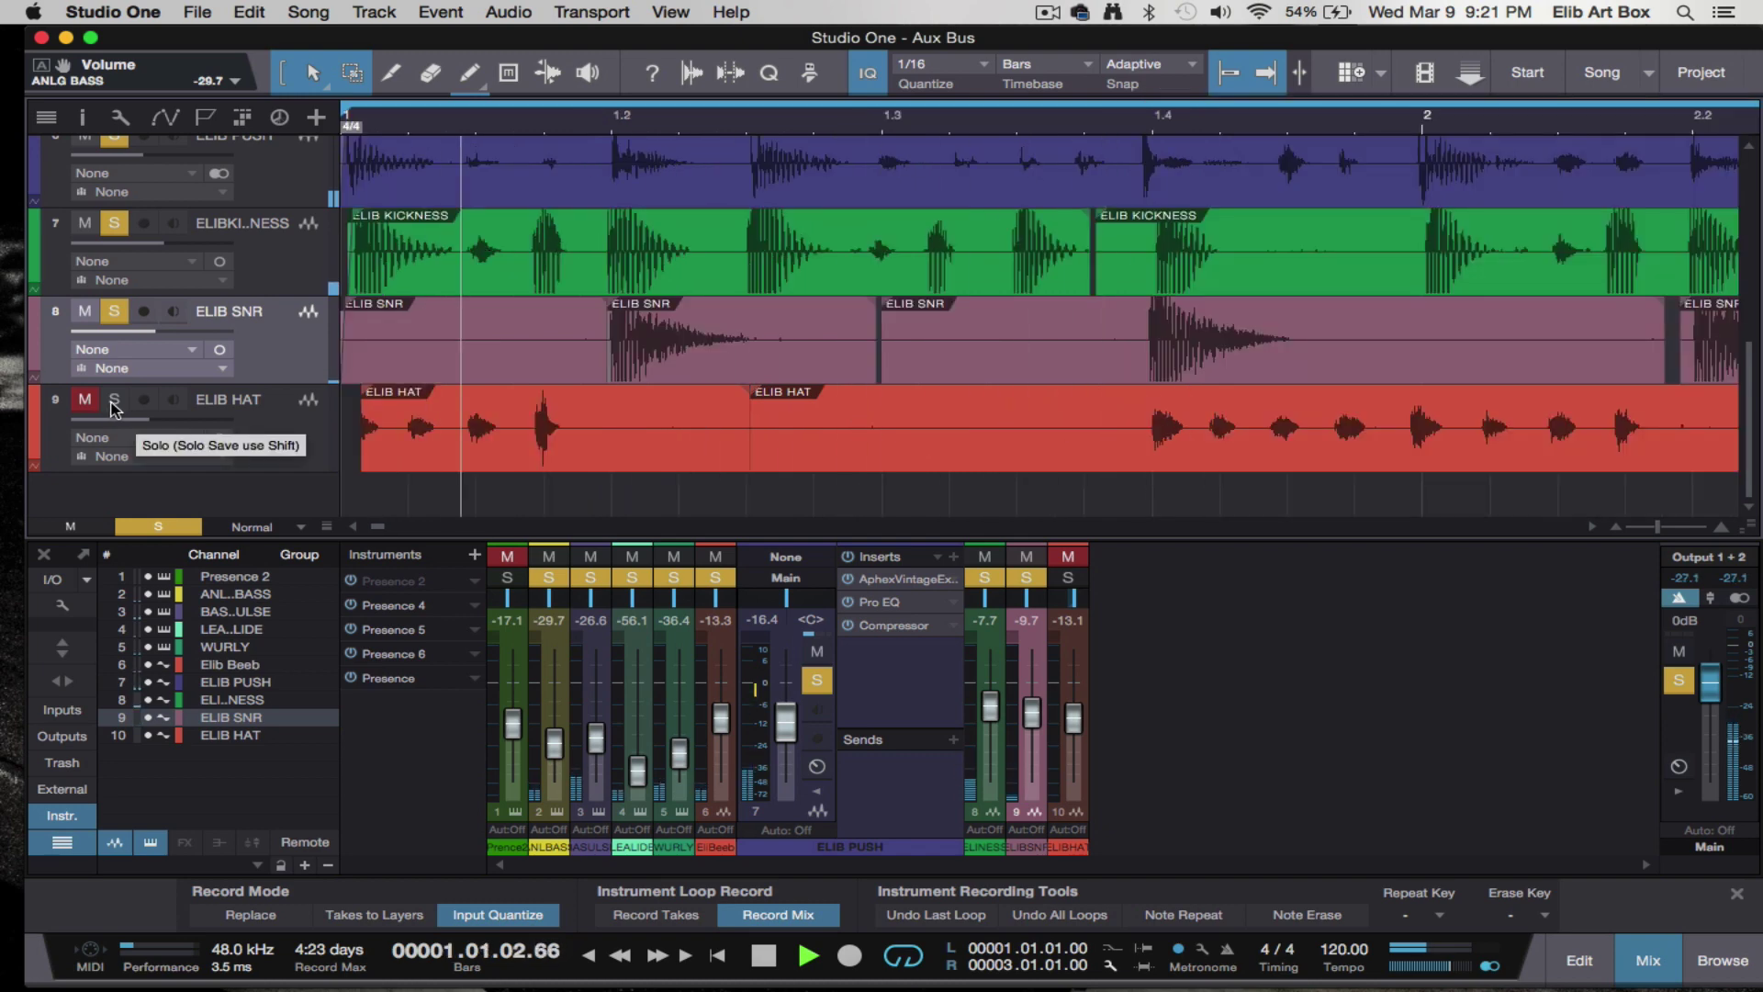
click(112, 402)
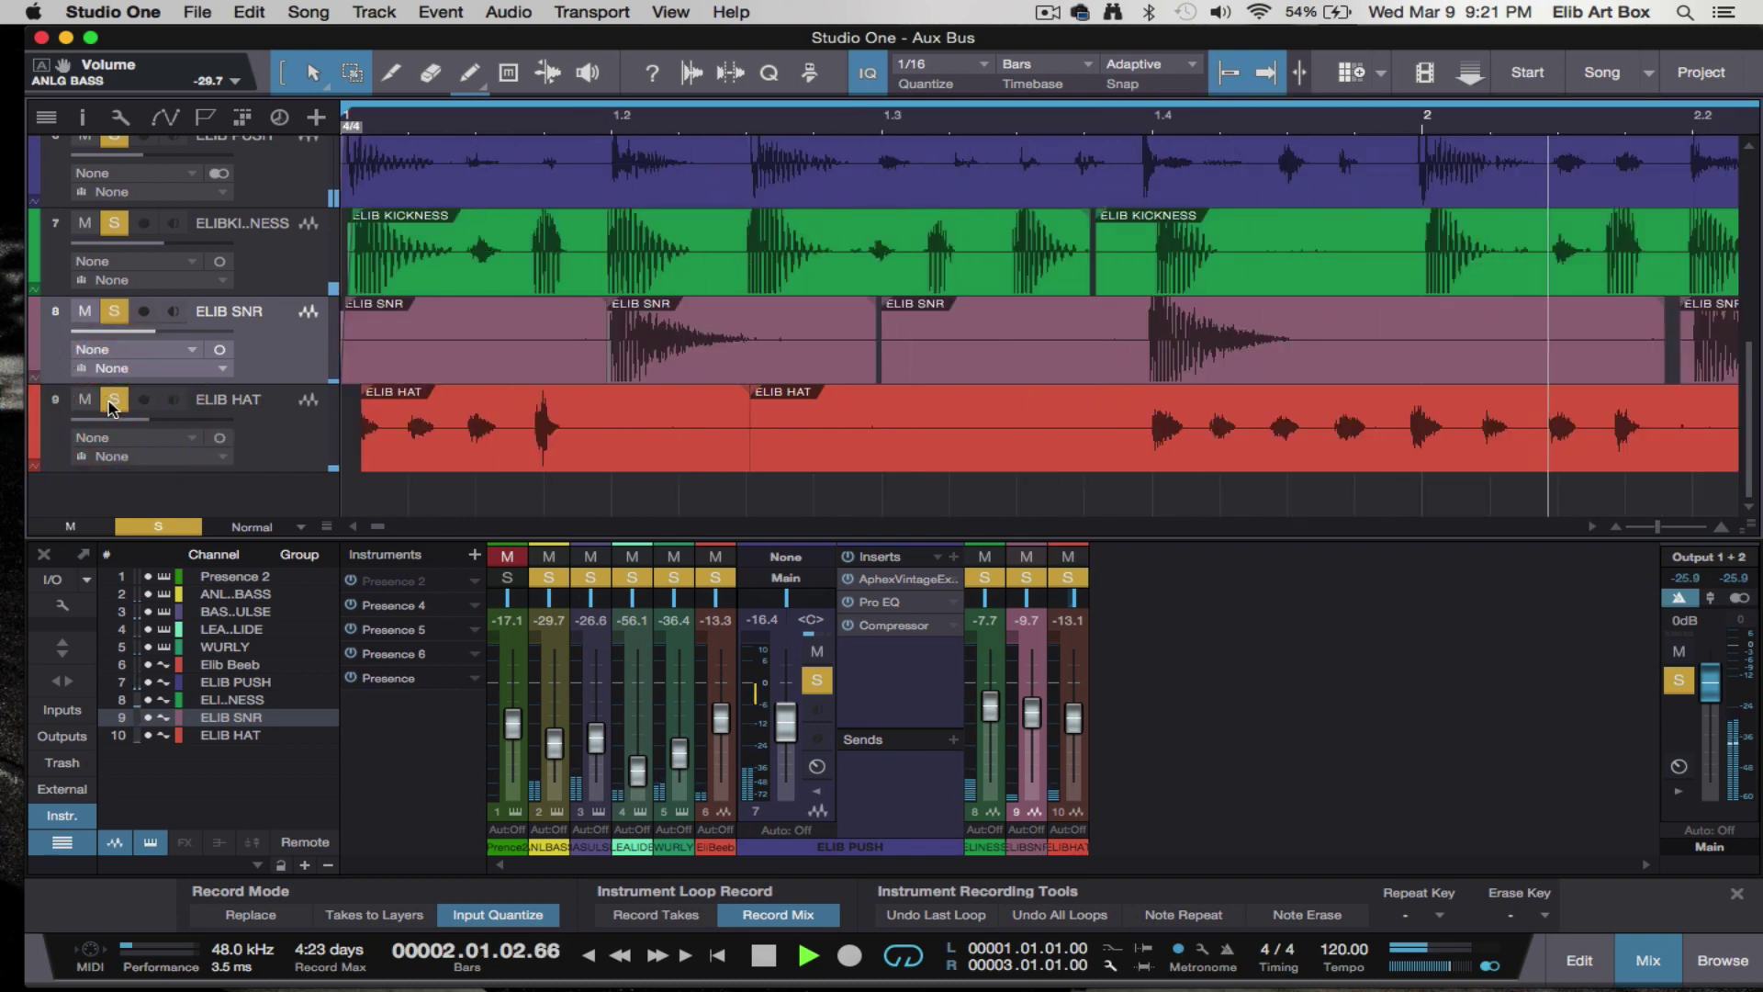
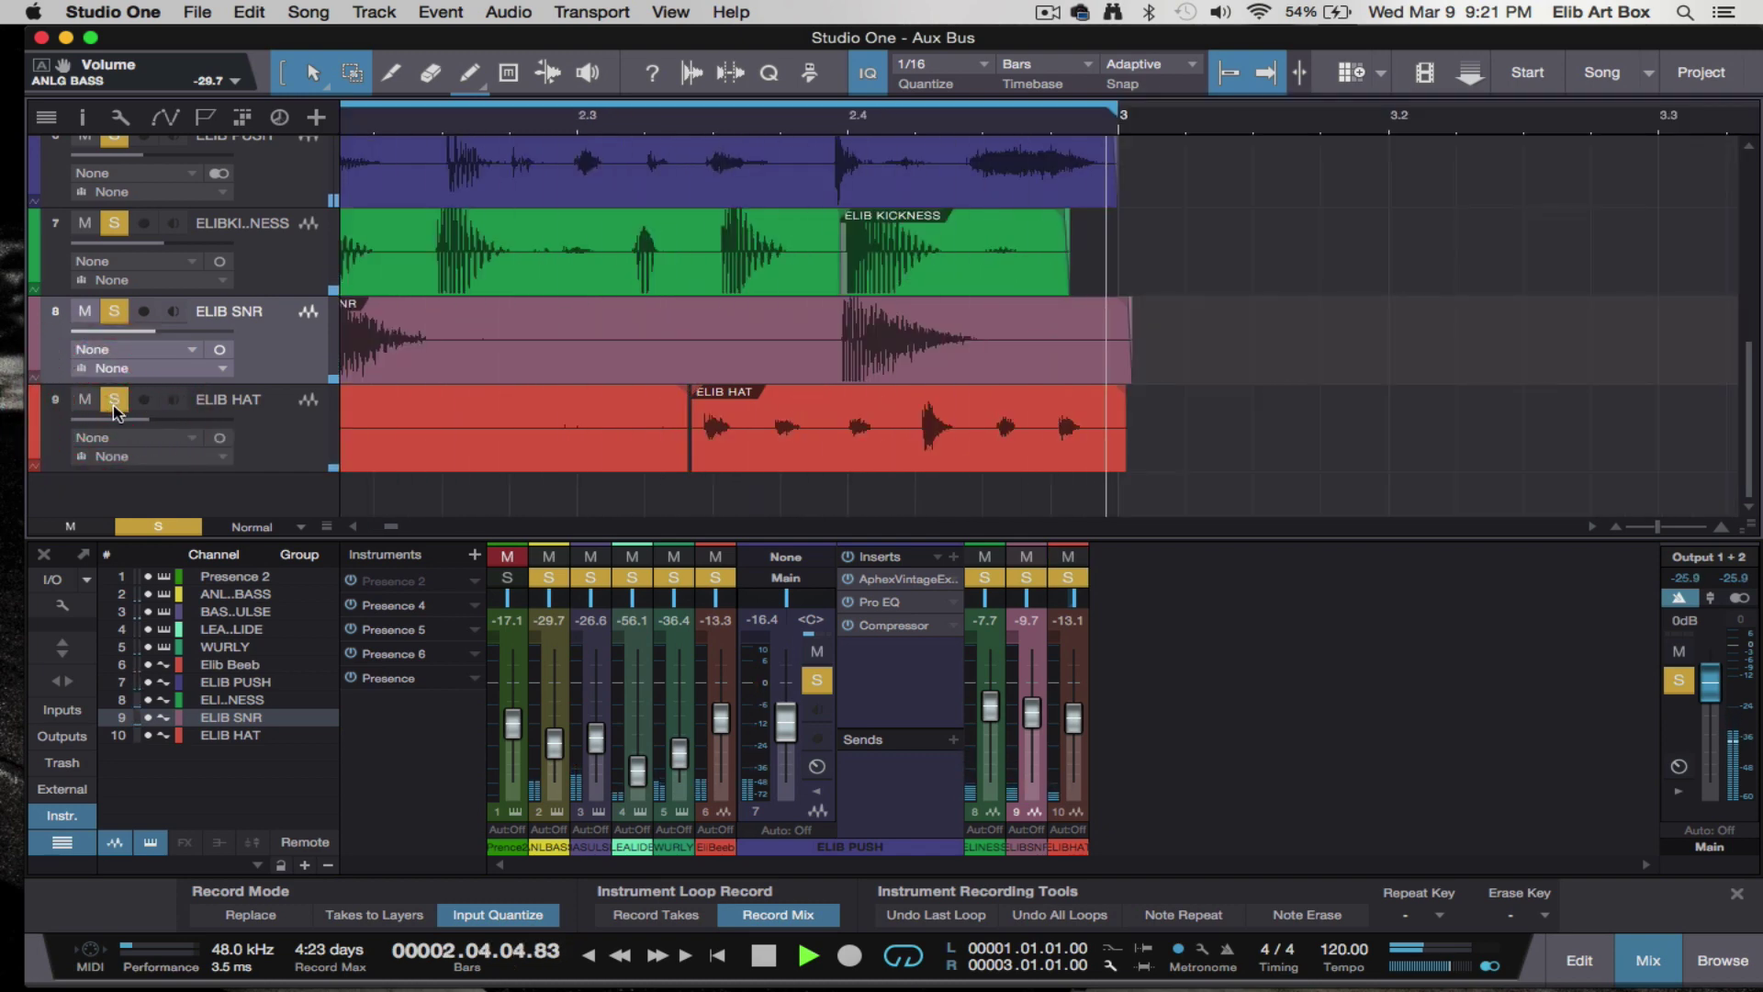
- Clear the solo on all tracks at once and stop playback
click(152, 527)
key(space)
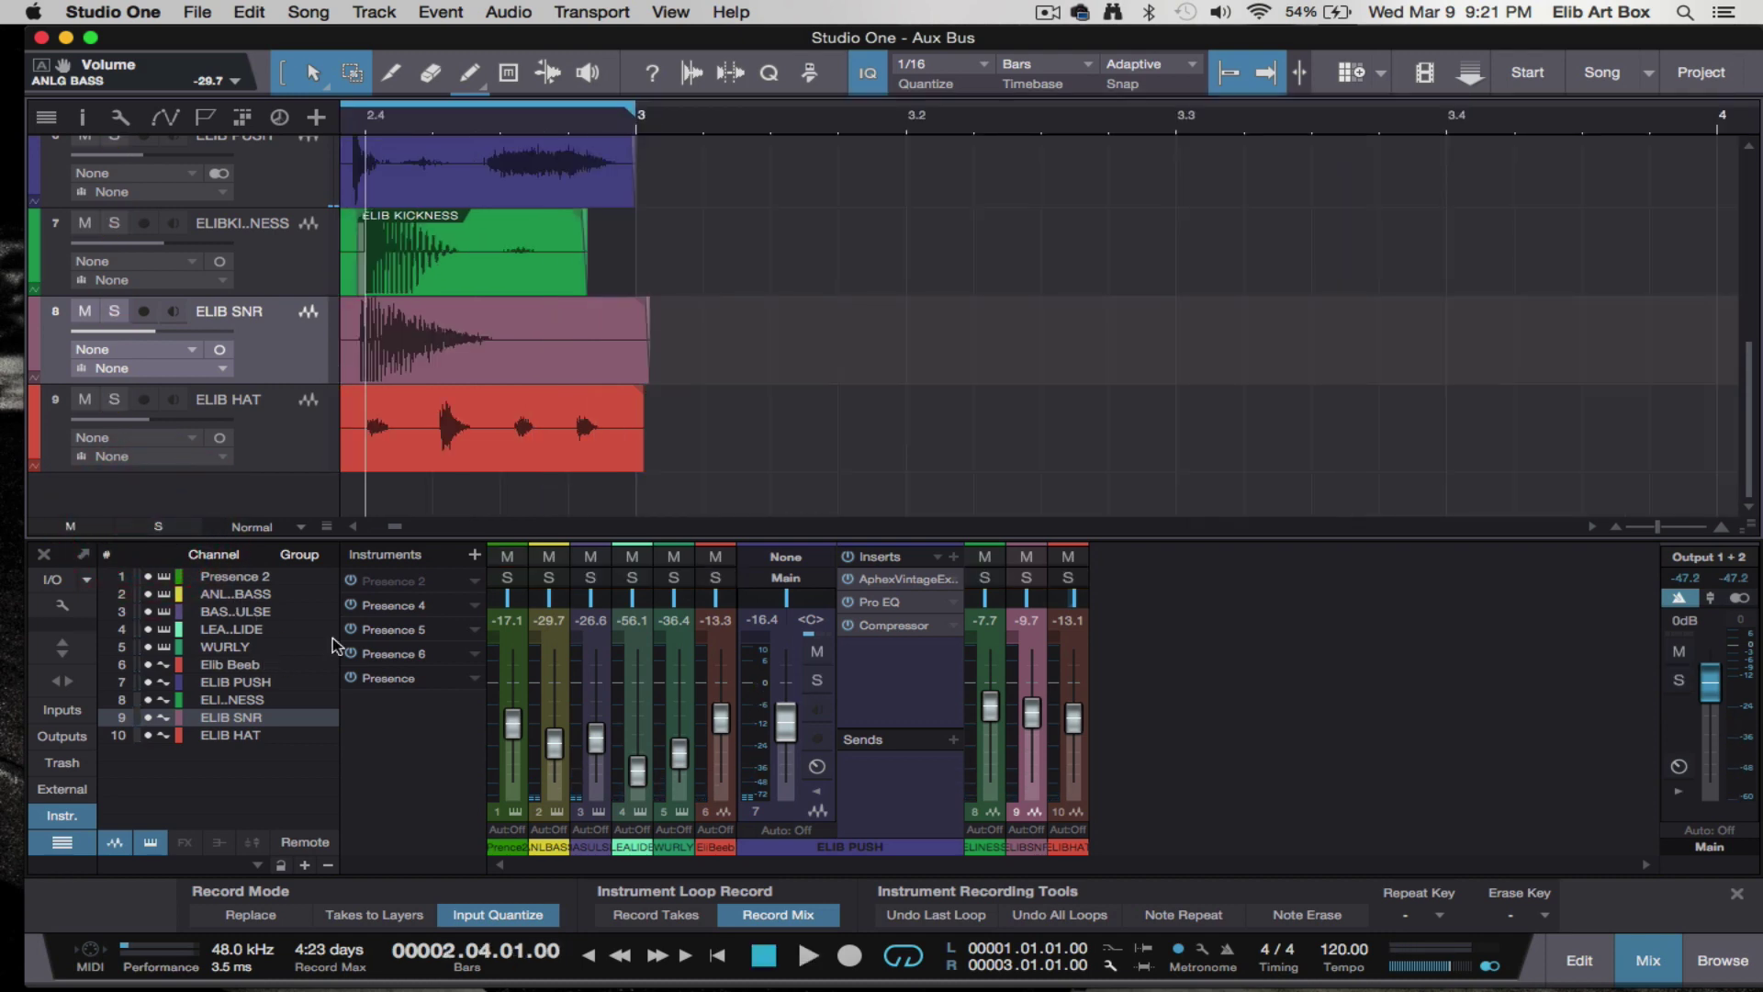
scroll(581, 461, left, 10)
scroll(581, 461, left, 2)
scroll(581, 461, up, 5)
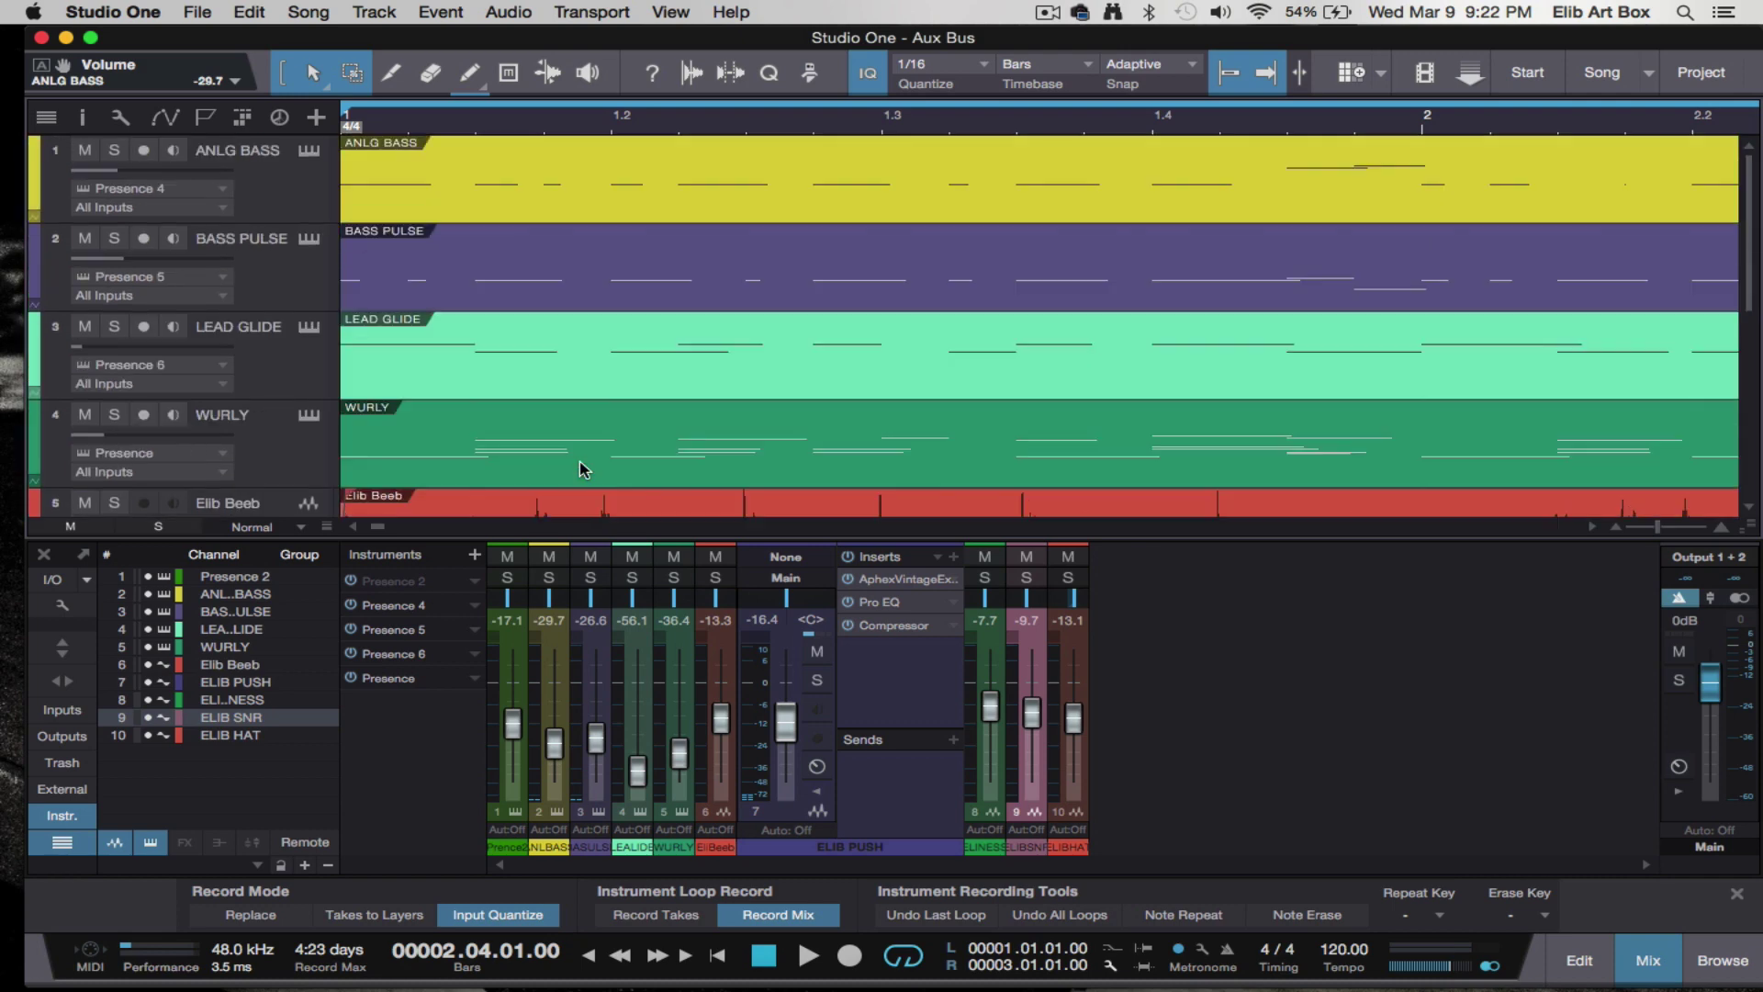
- Enlarge the mixer console to its tall view with wide channel strips and select the Presence 2 channel
scroll(580, 461, down, 6)
scroll(581, 462, up, 6)
click(56, 656)
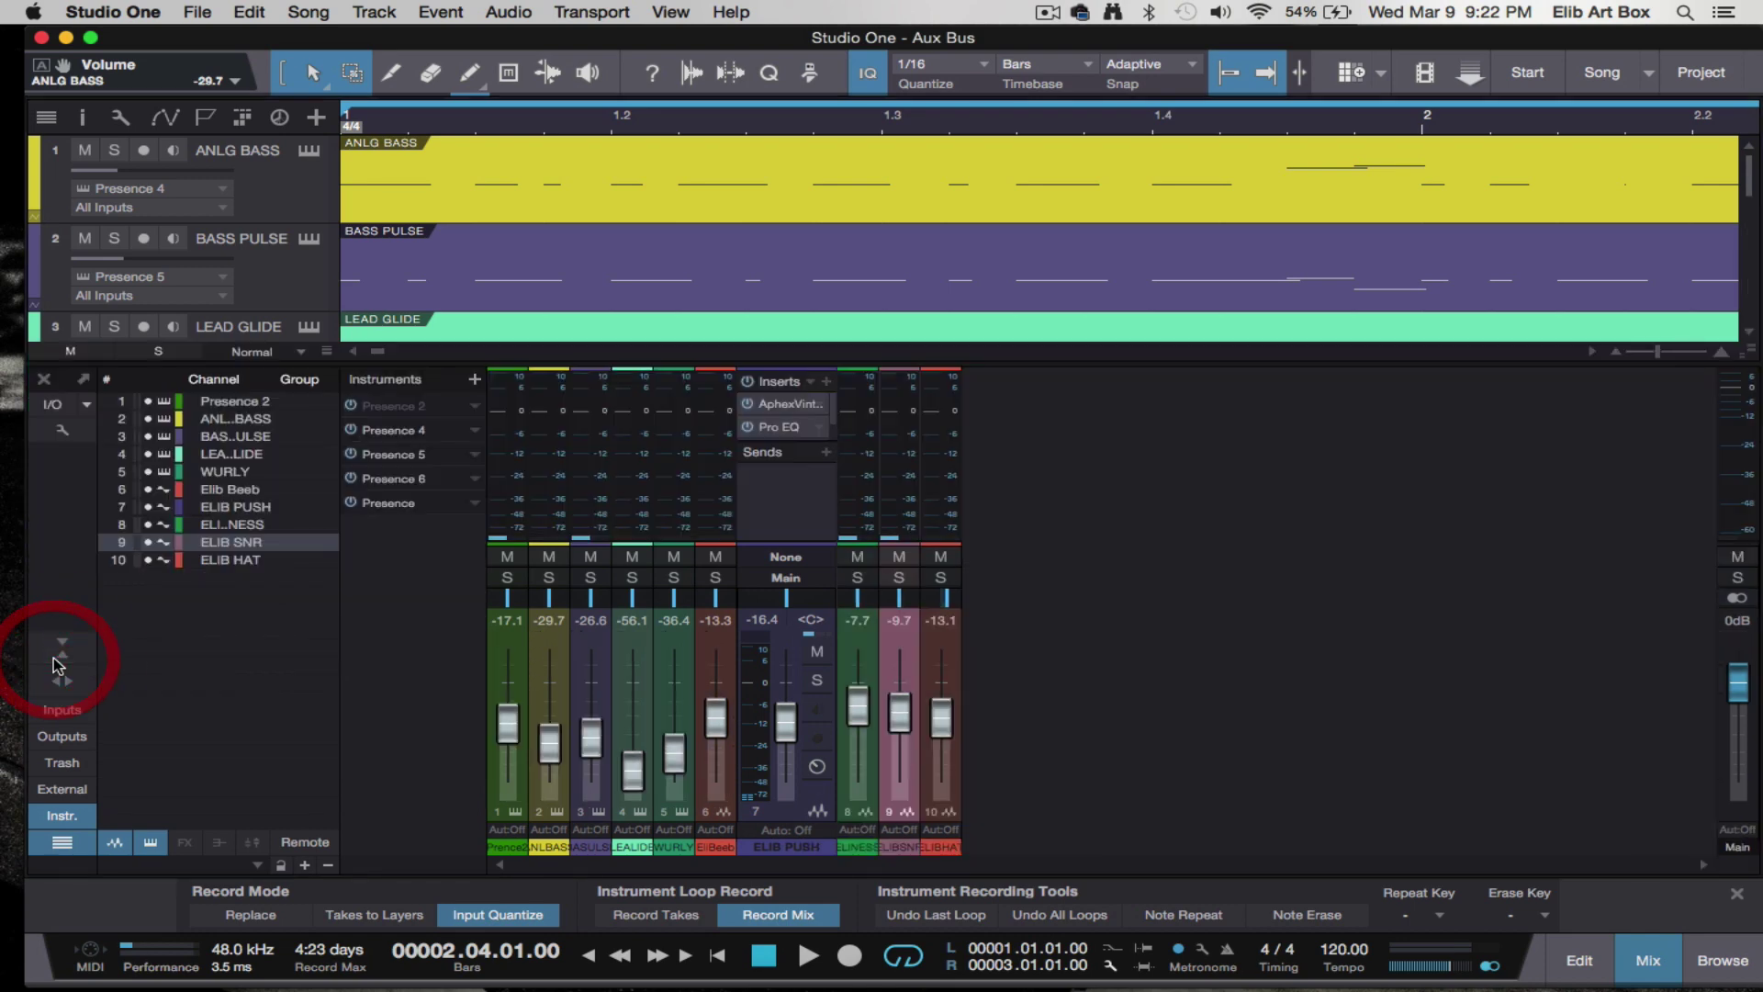
click(61, 681)
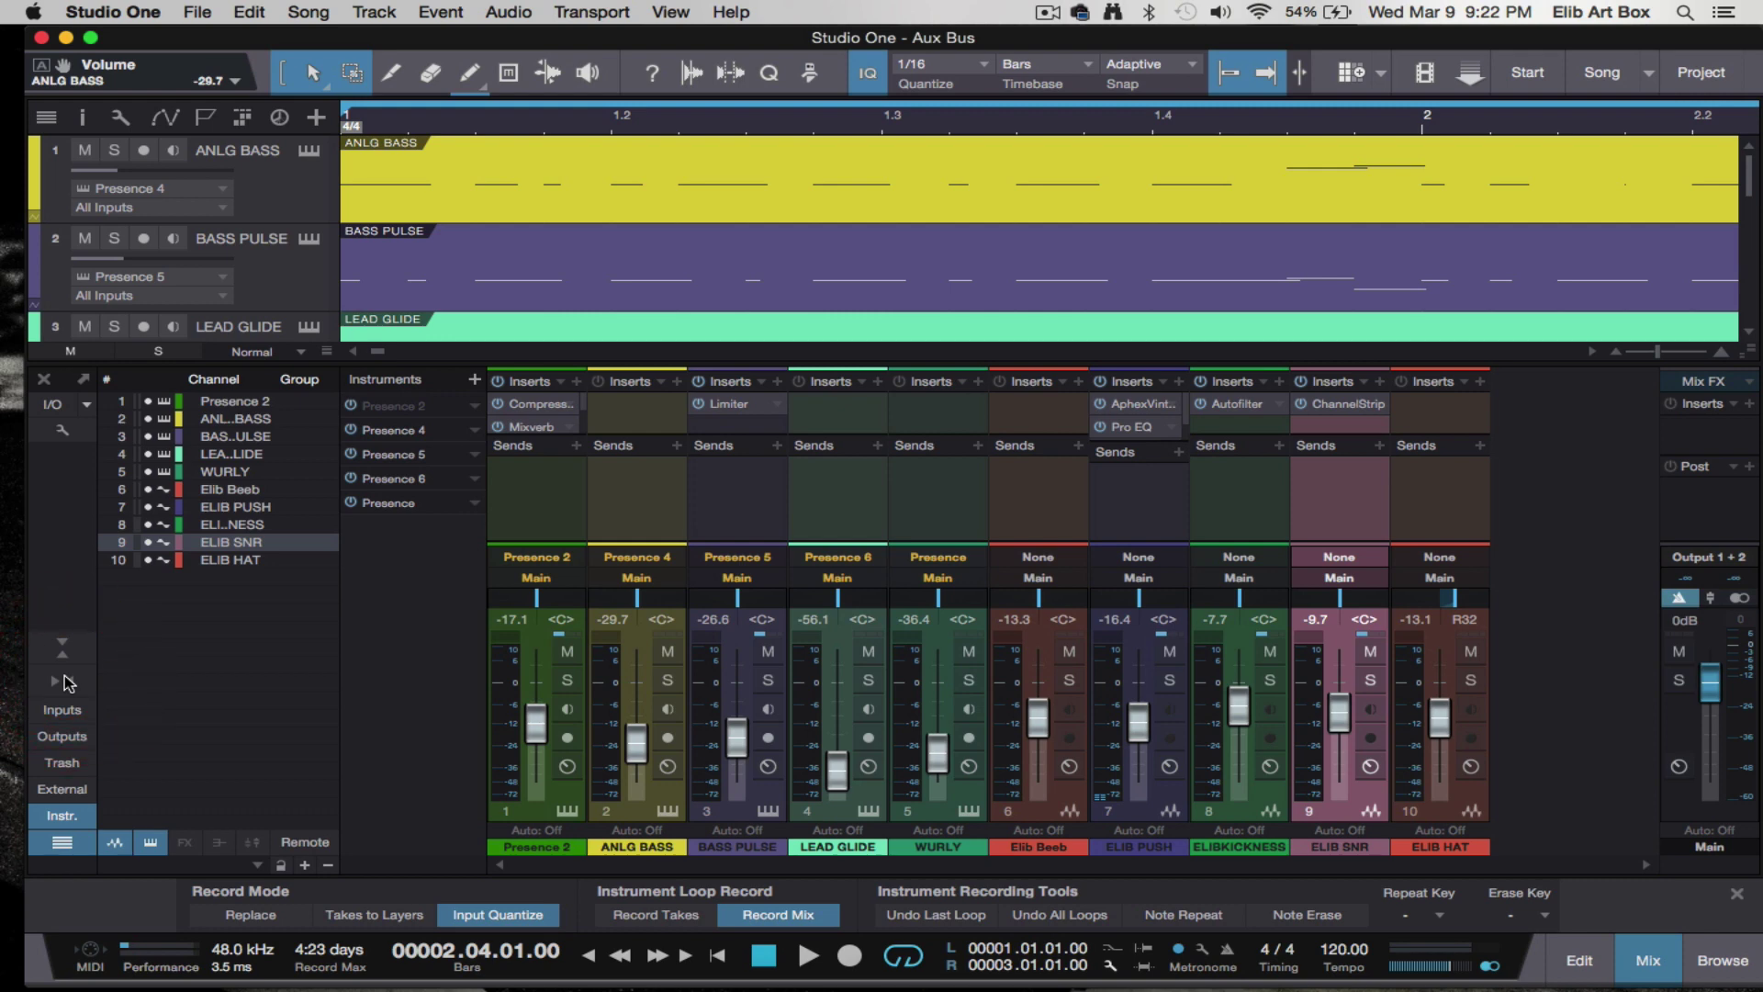
click(73, 647)
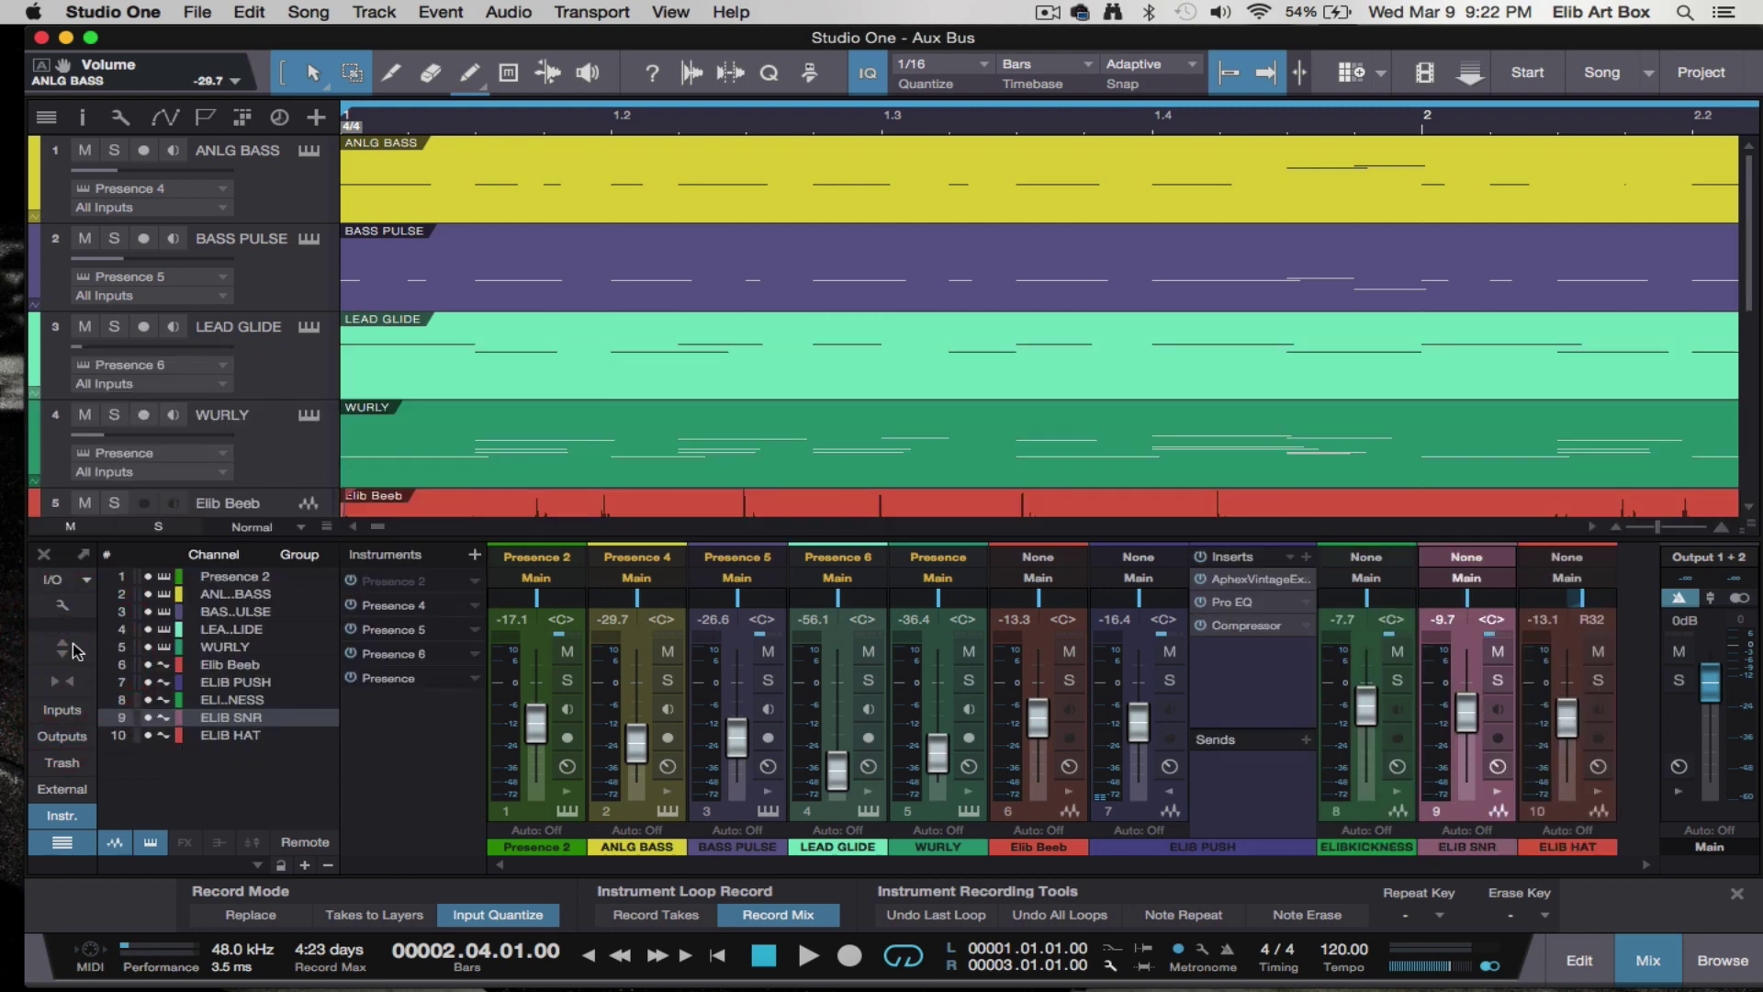
click(73, 648)
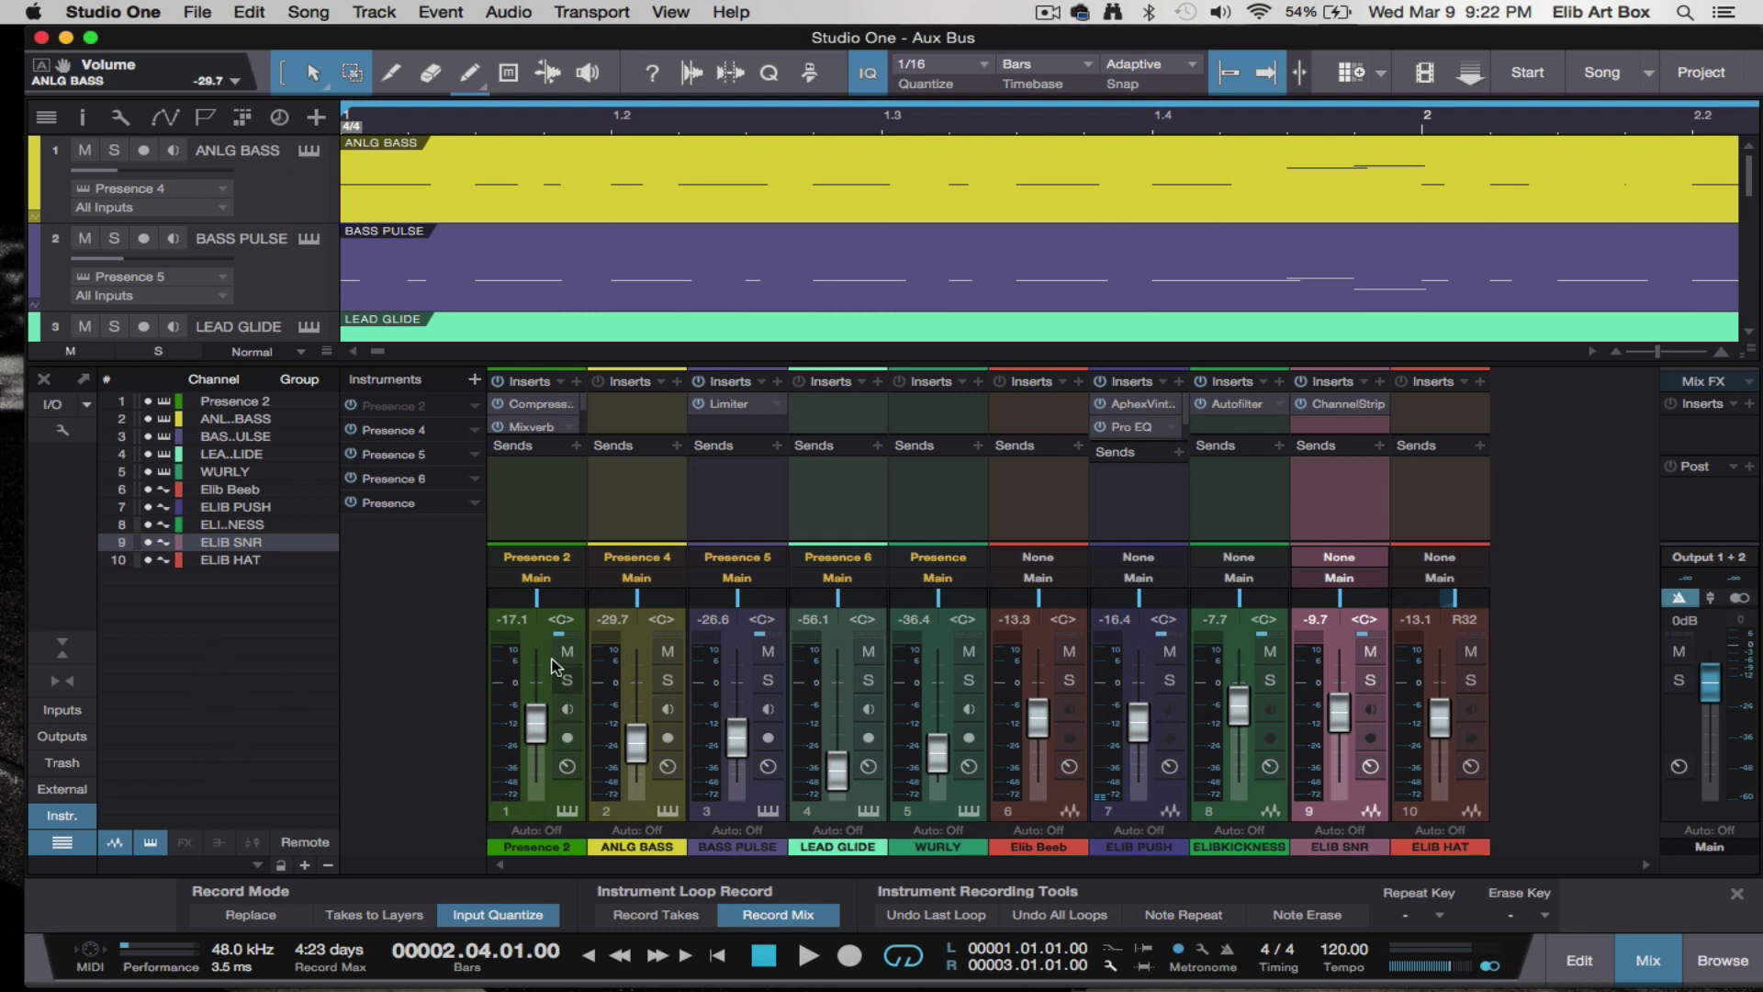
click(565, 791)
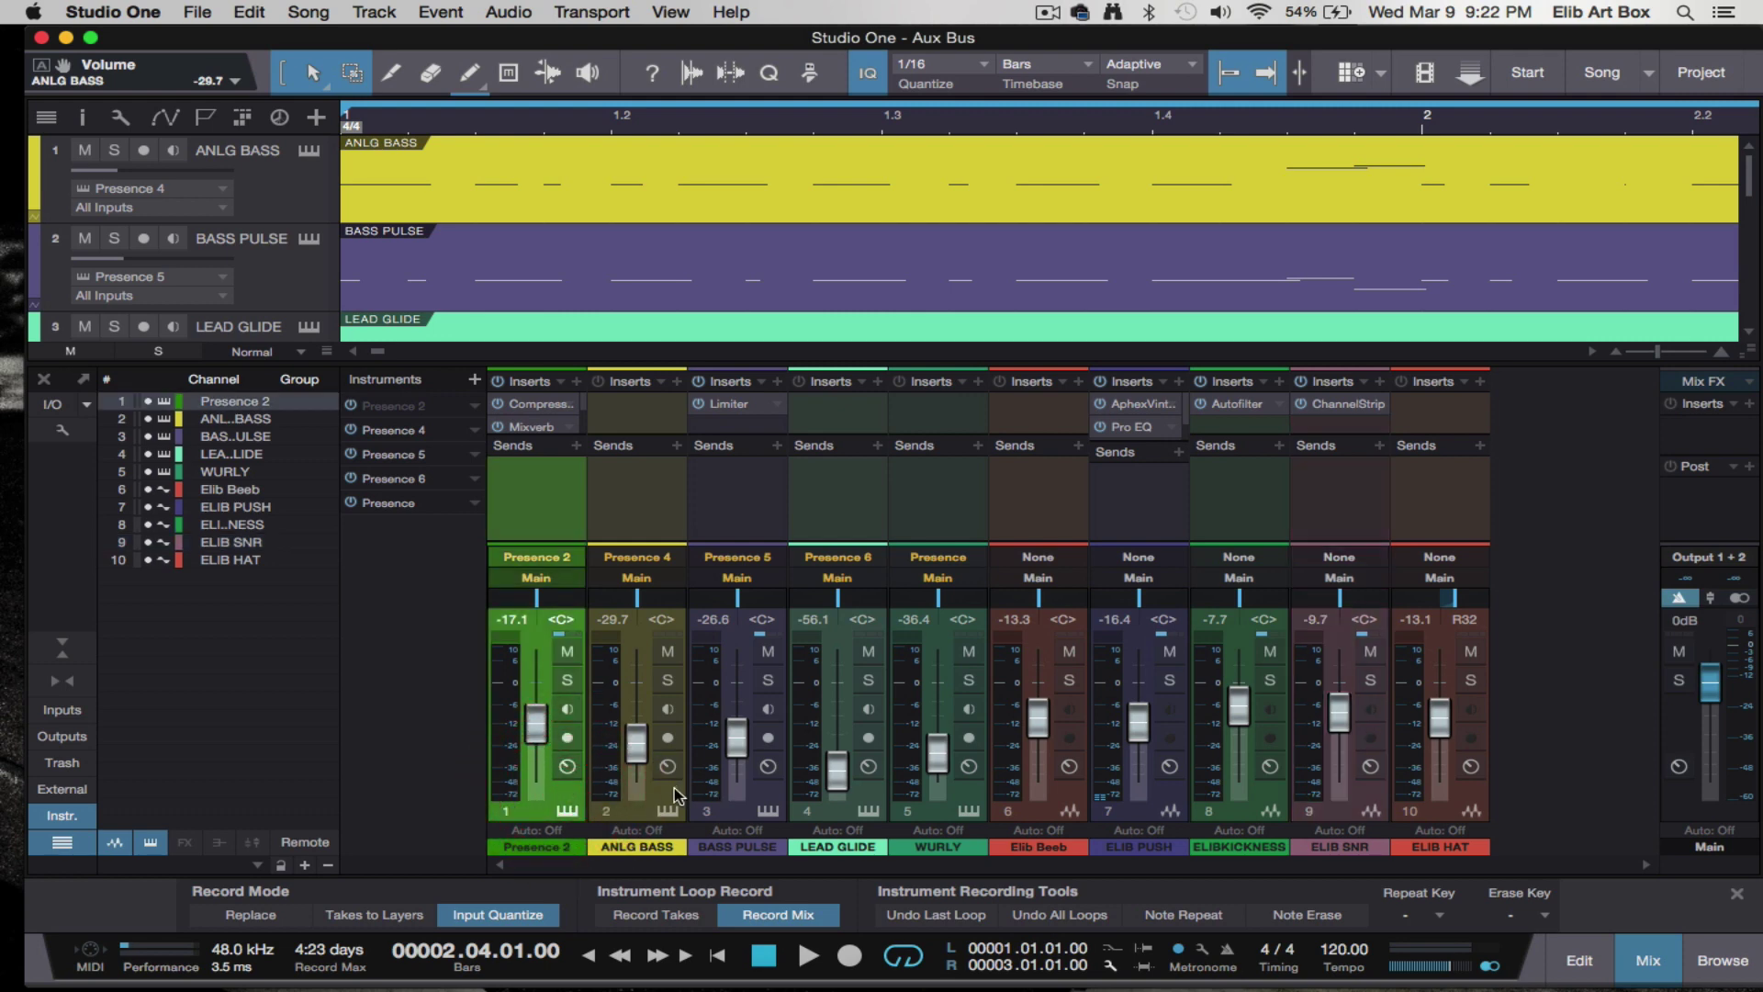
- Hide the mixer console and pack the ANLG BASS, BASS PULSE and LEAD GLIDE tracks into a folder
key(F3)
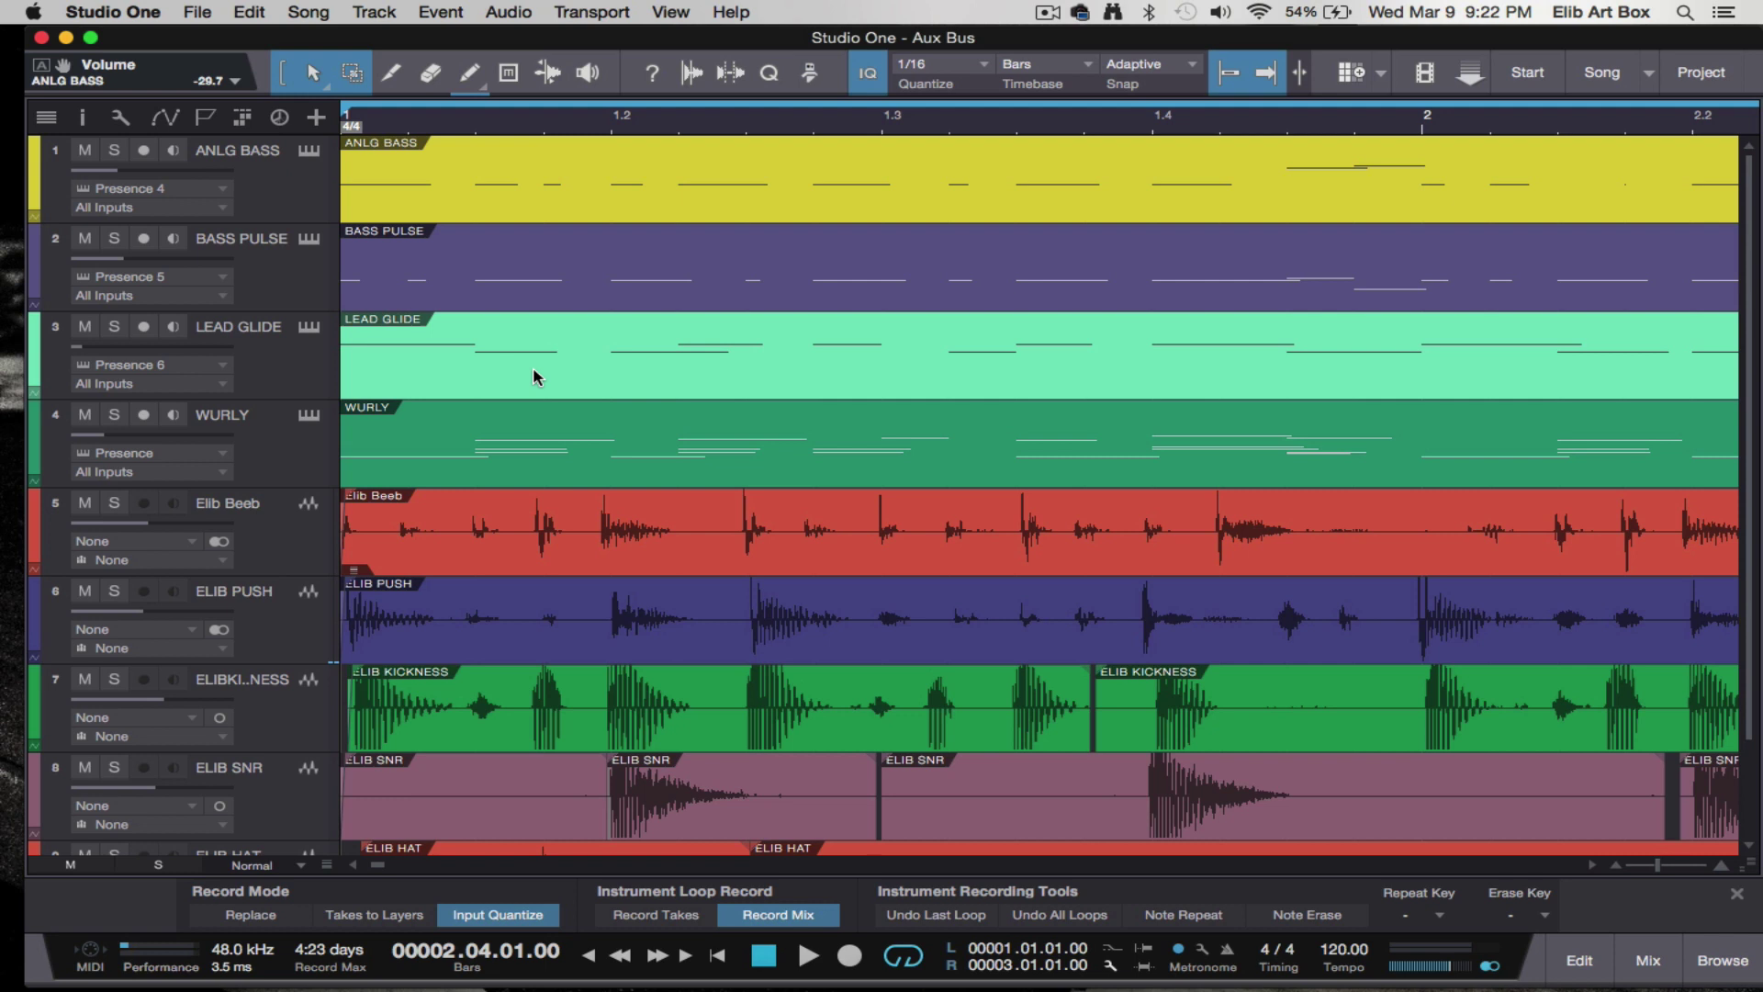
click(280, 180)
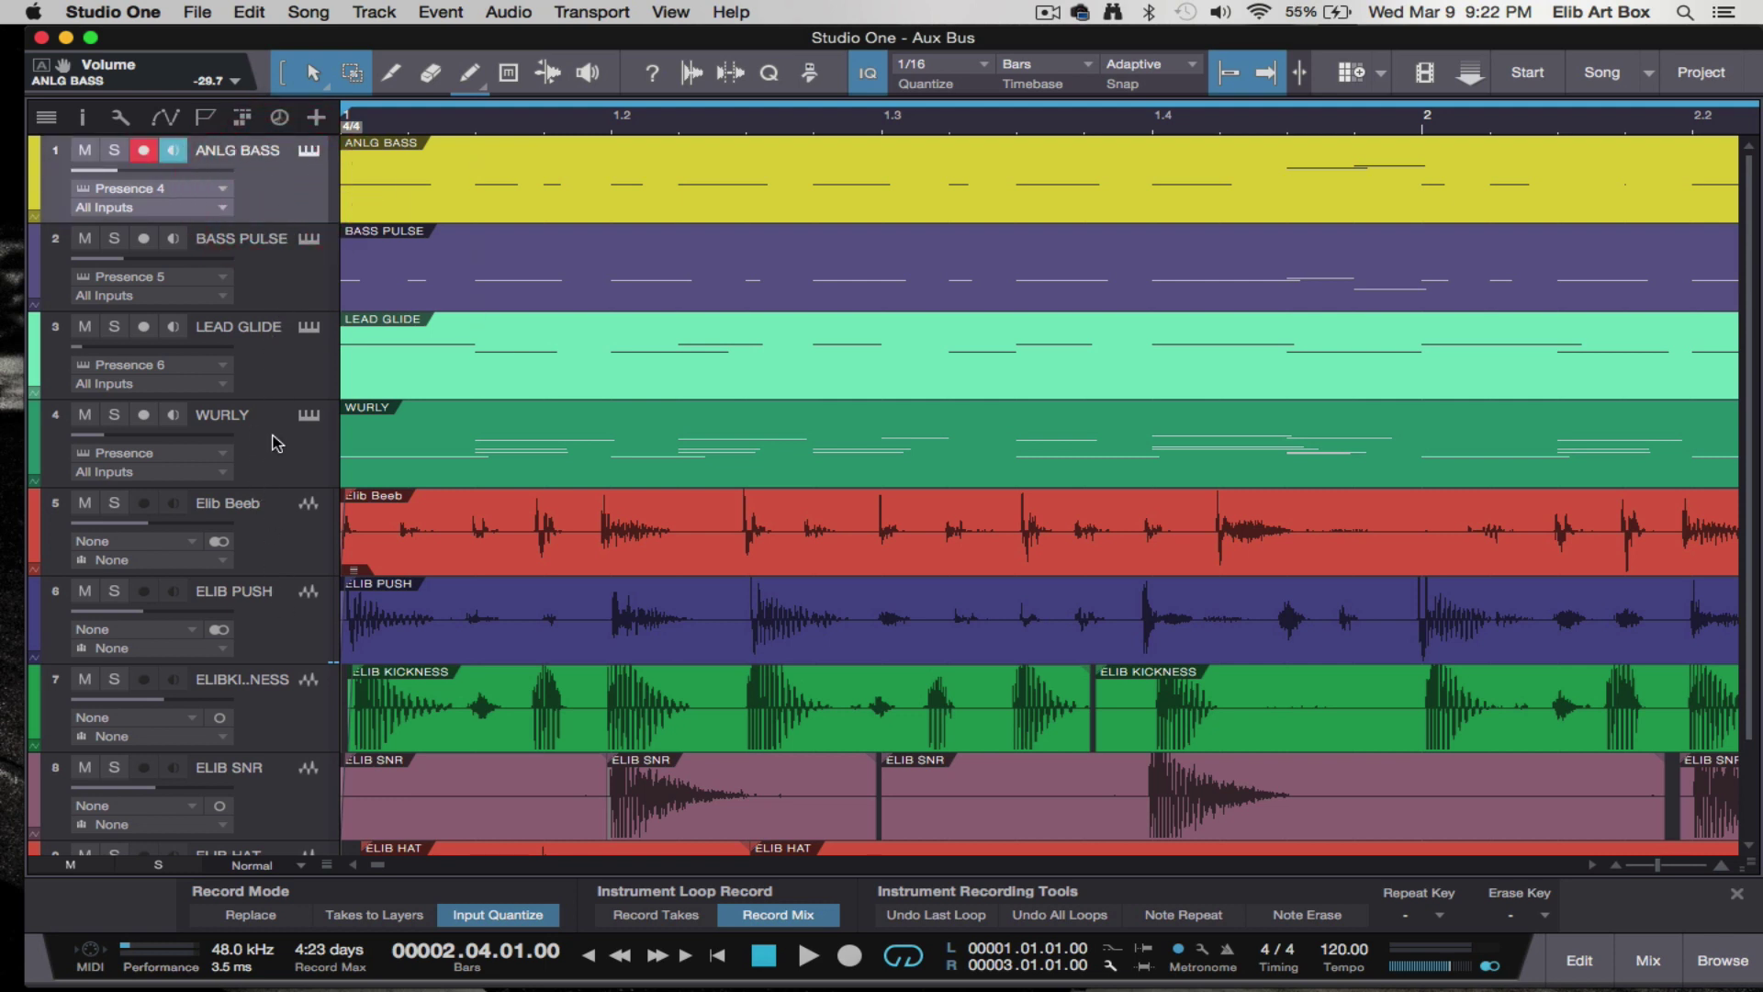
click(289, 368)
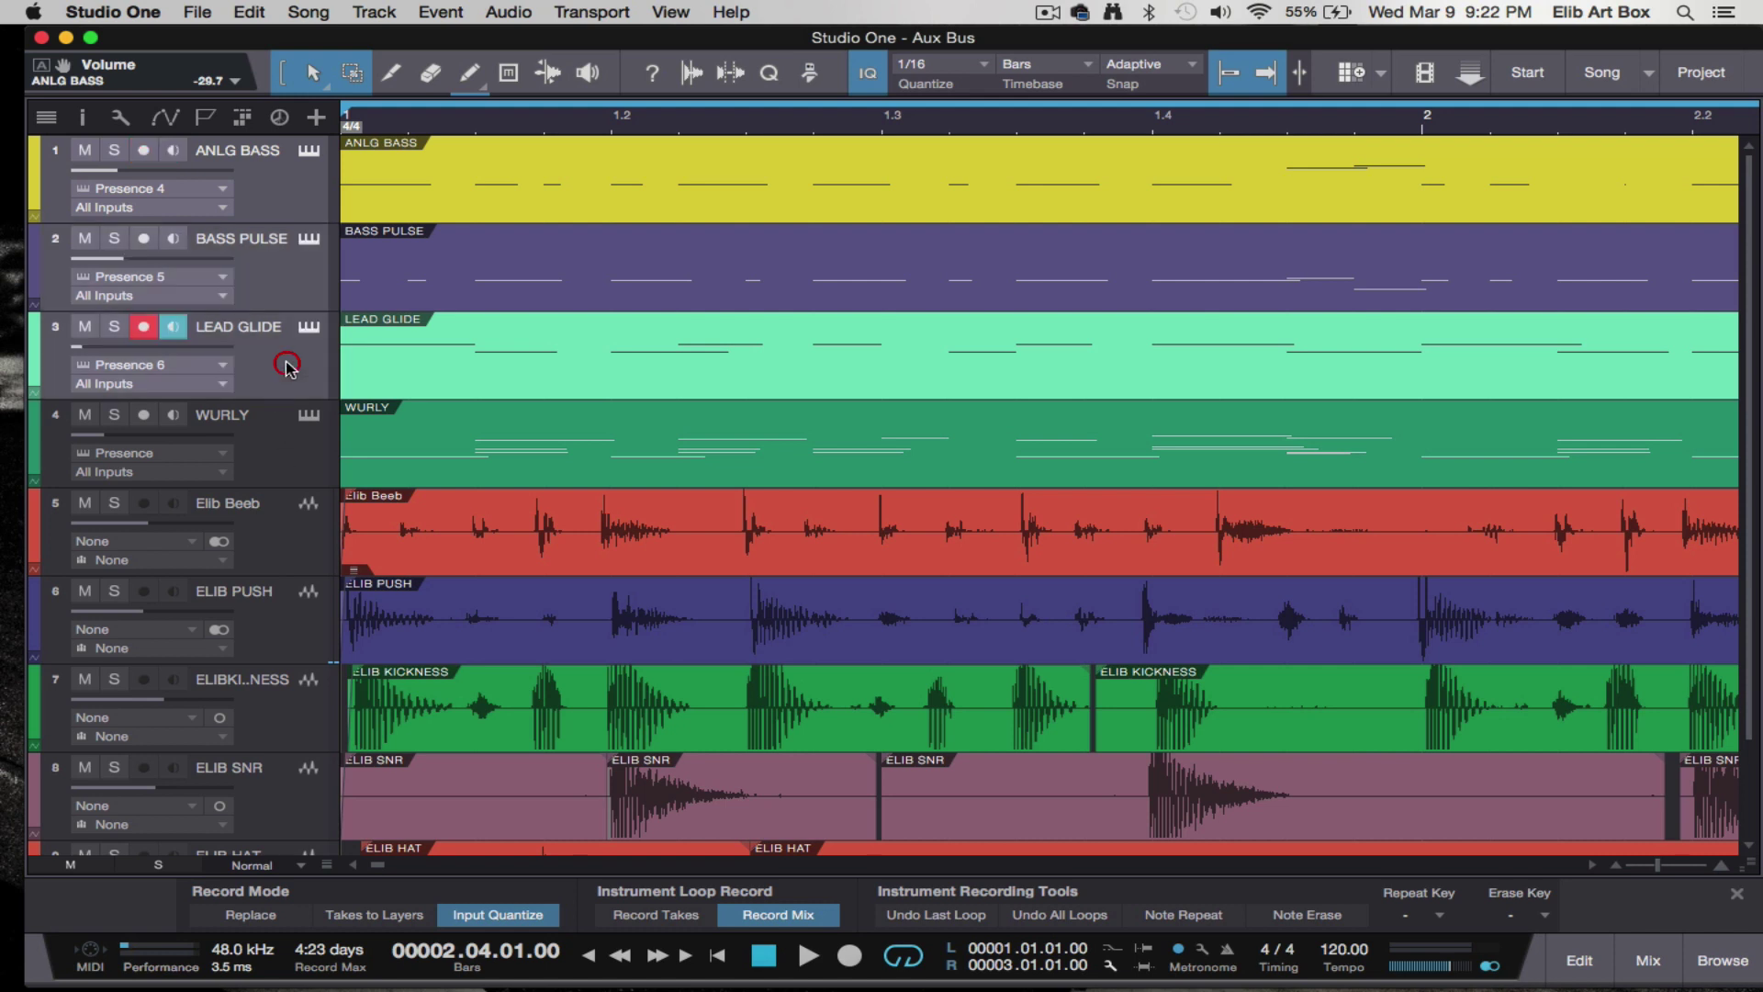
right_click(268, 280)
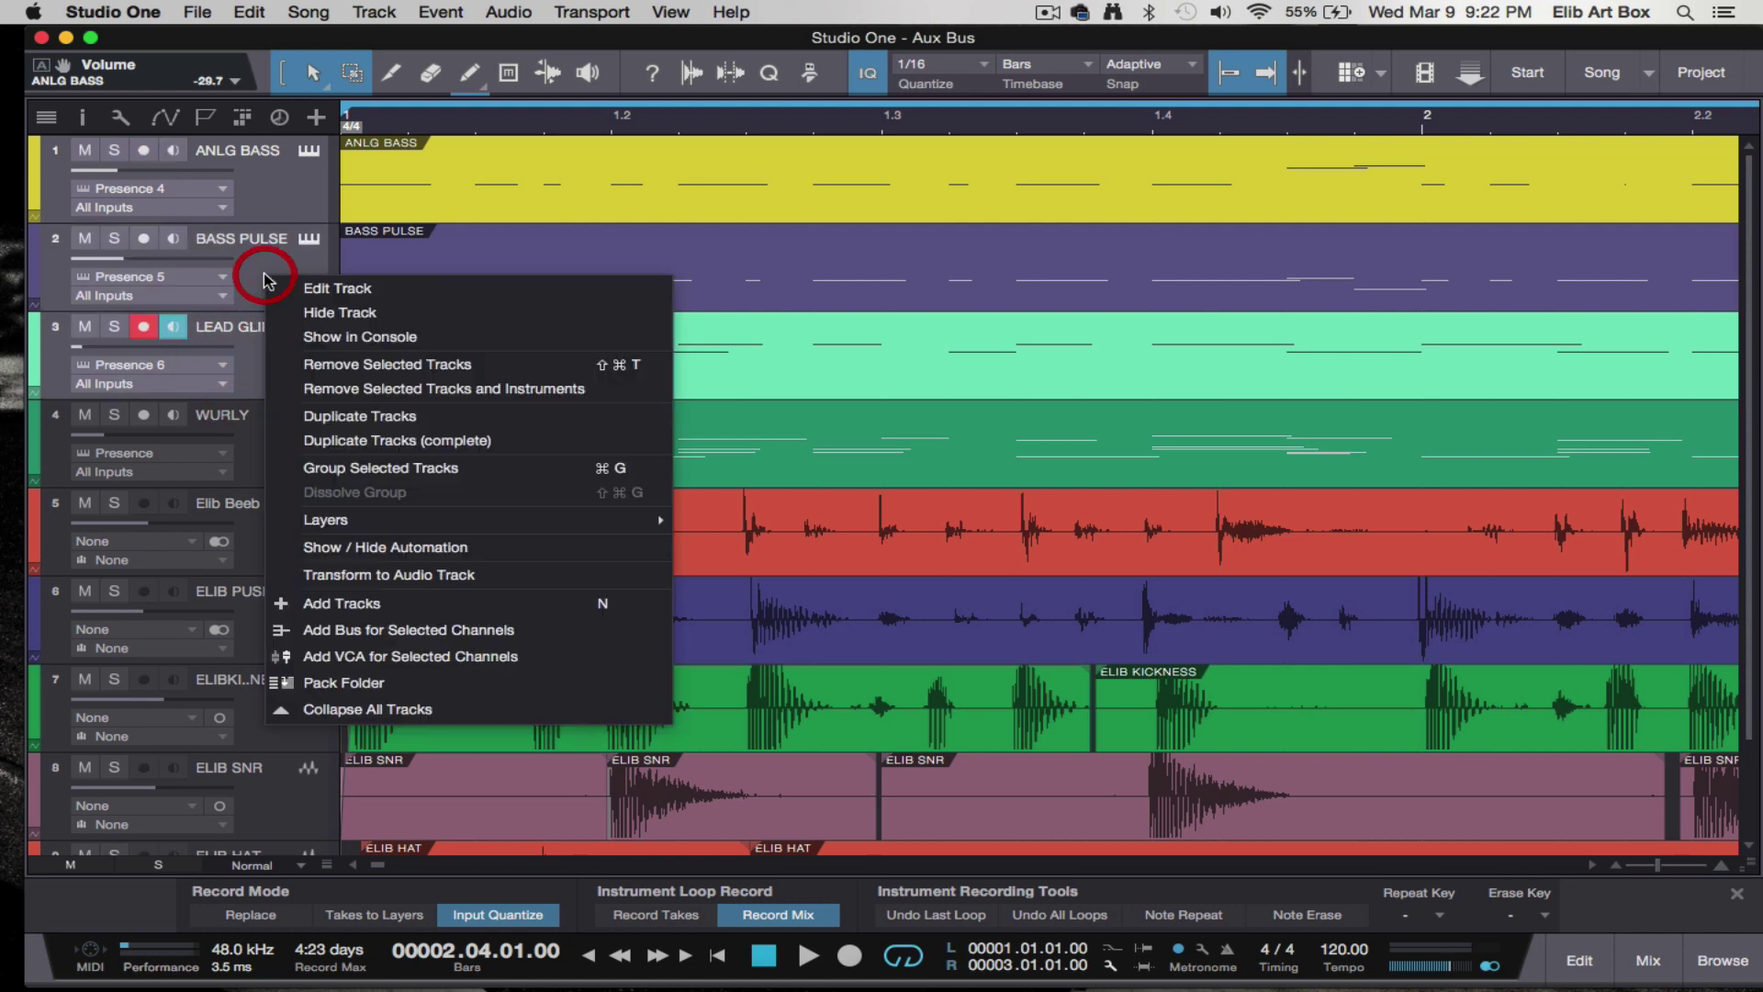
click(374, 683)
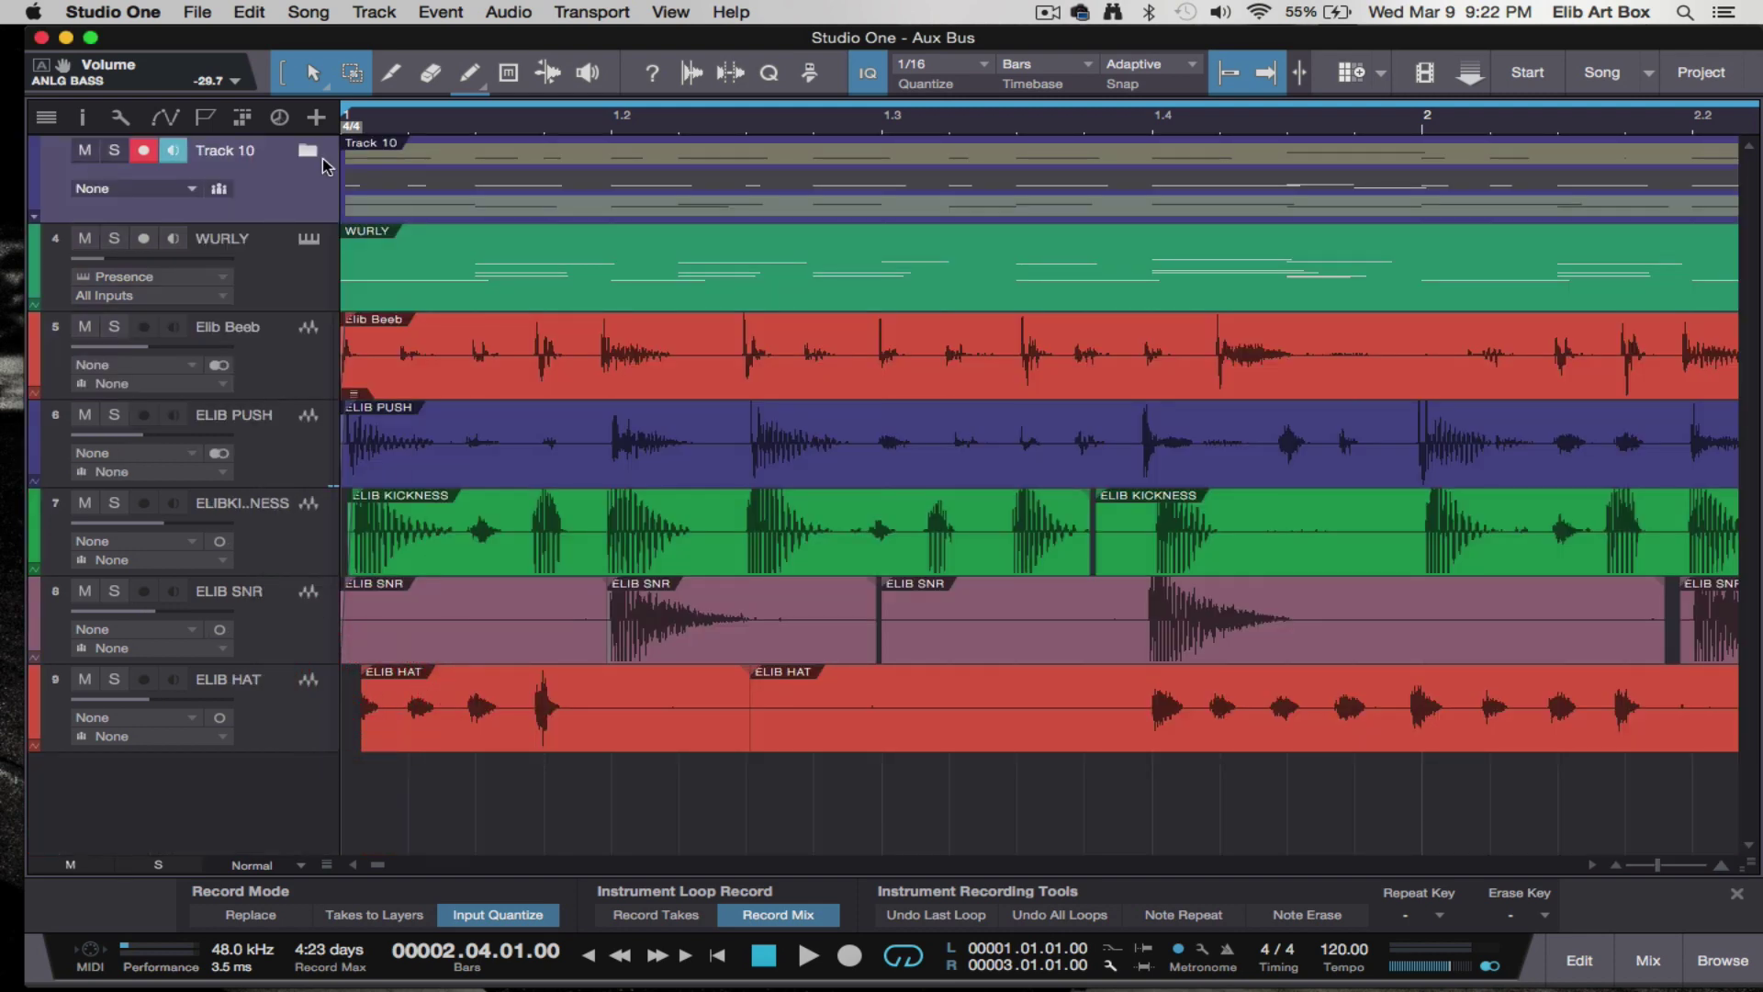
- Rename the new folder track as BASS ELEMENTS
double_click(228, 151)
text(BASS)
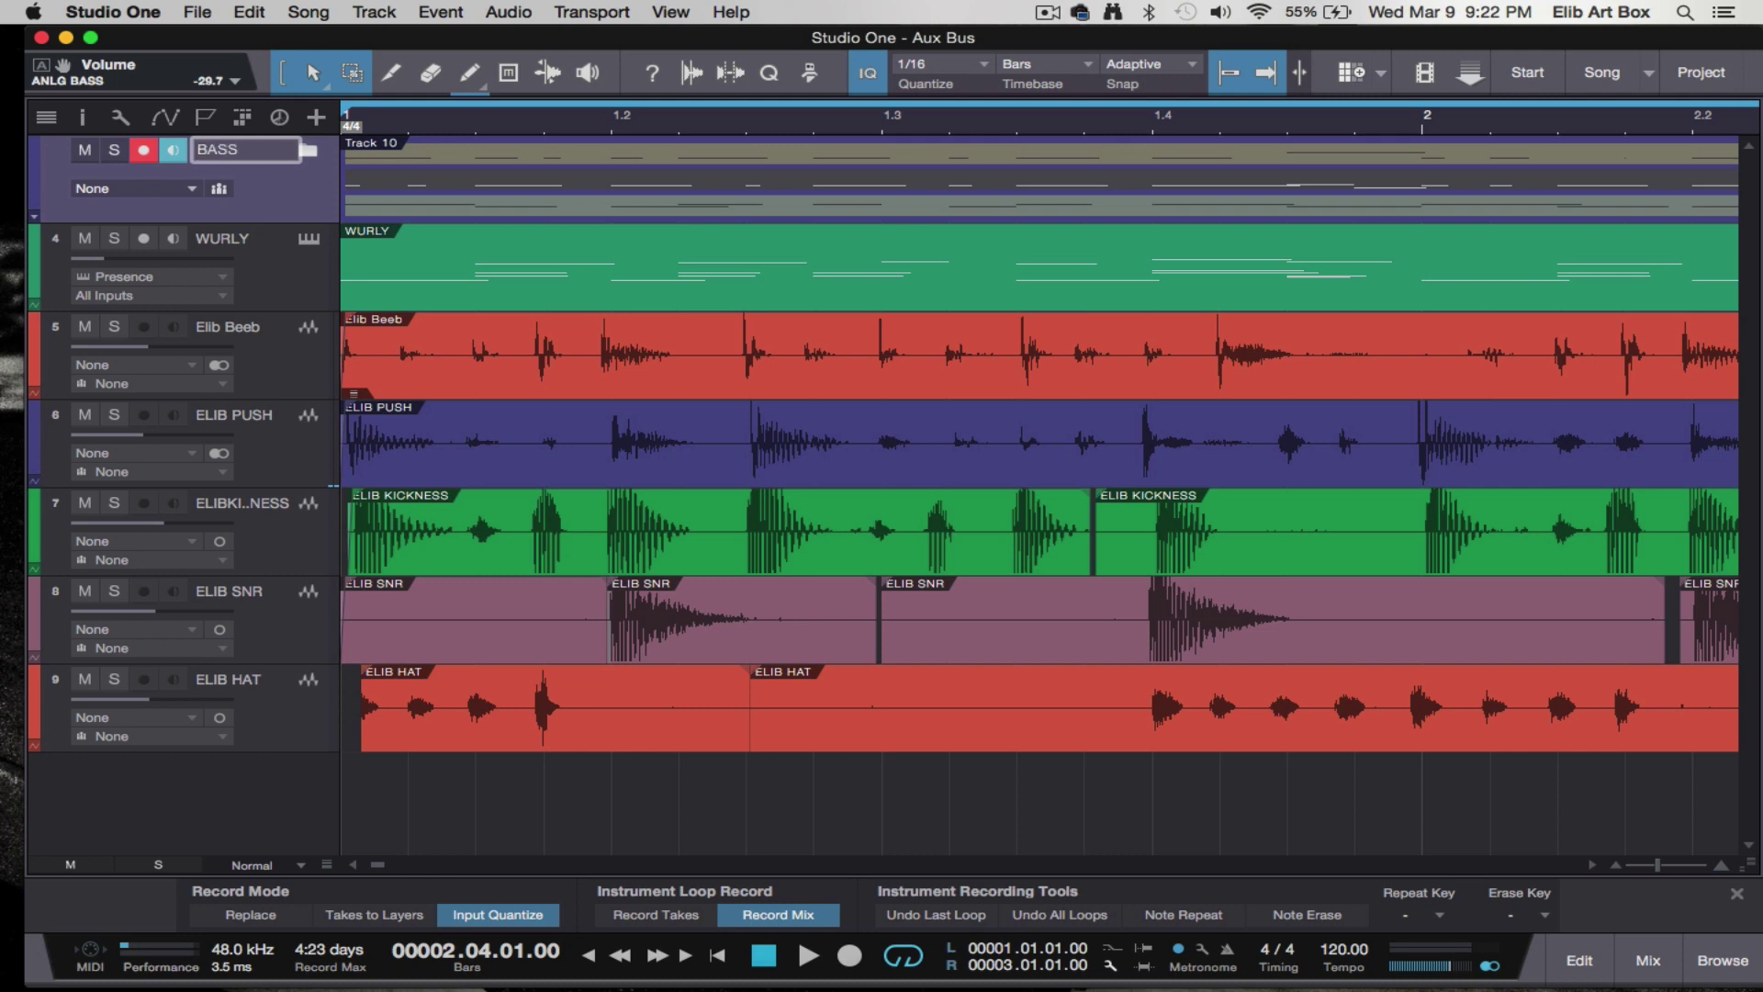
text( ELEMEN)
text(TS)
key(Return)
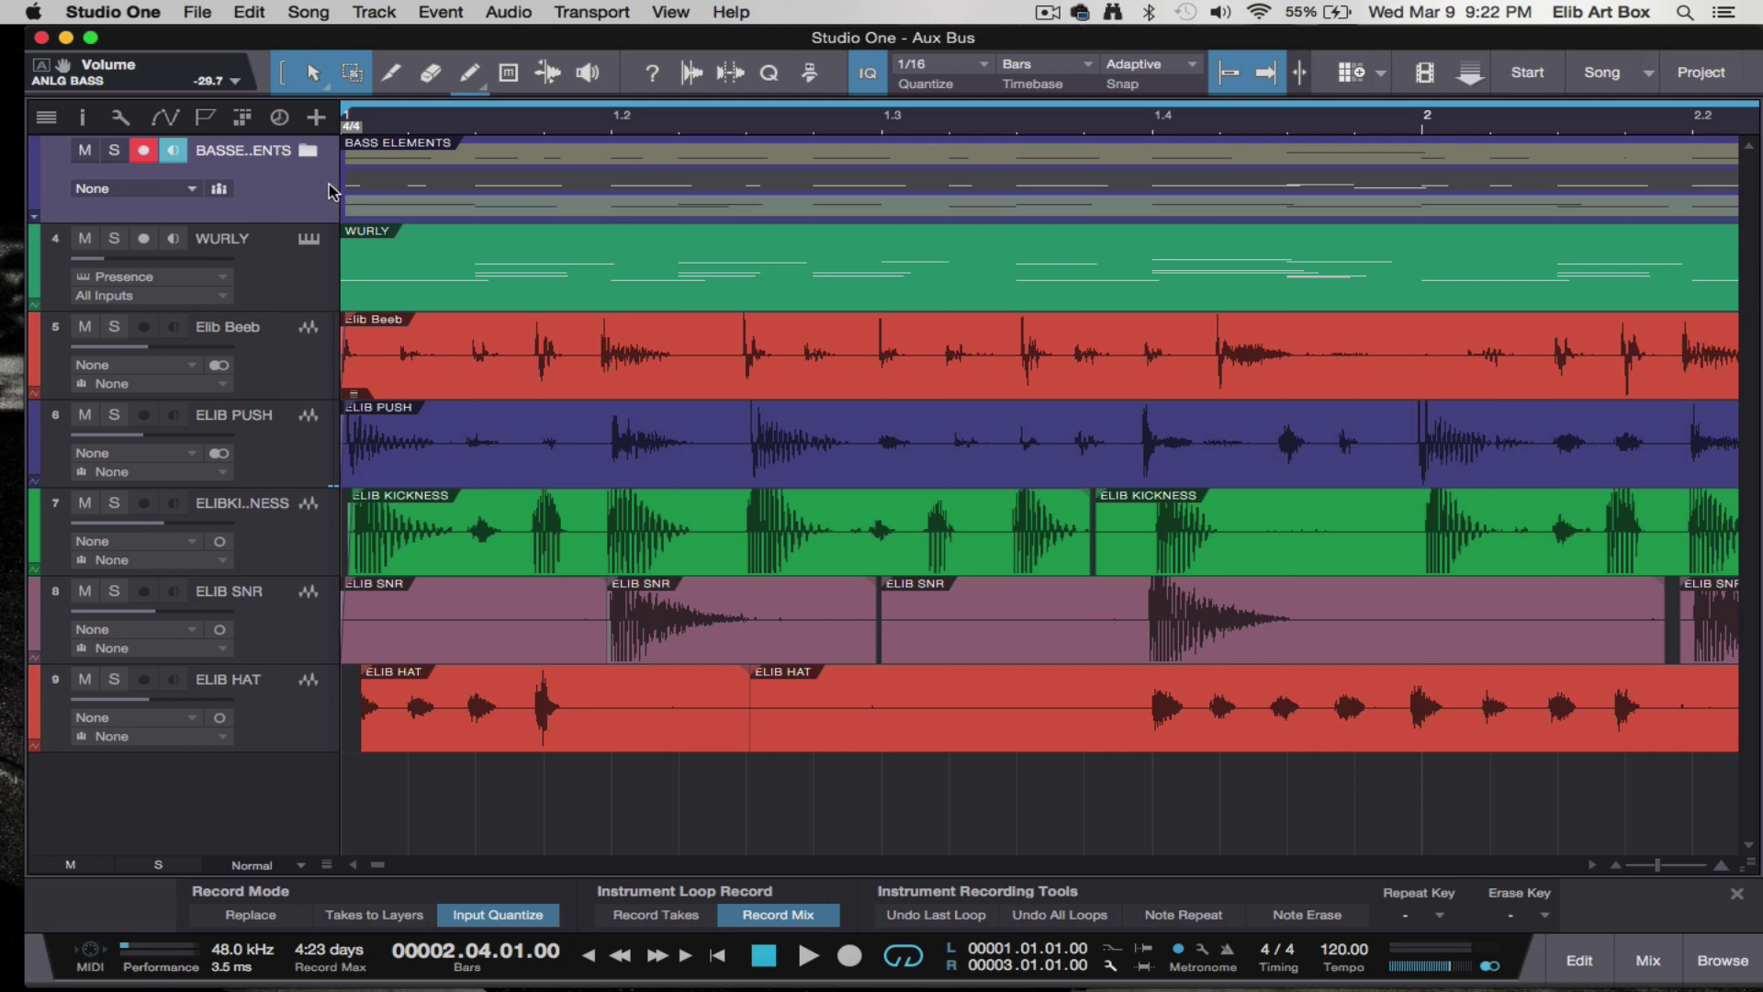
- Expand and collapse the BASS ELEMENTS folder repeatedly, with the mixer console shown, to examine how its channels follow
click(310, 151)
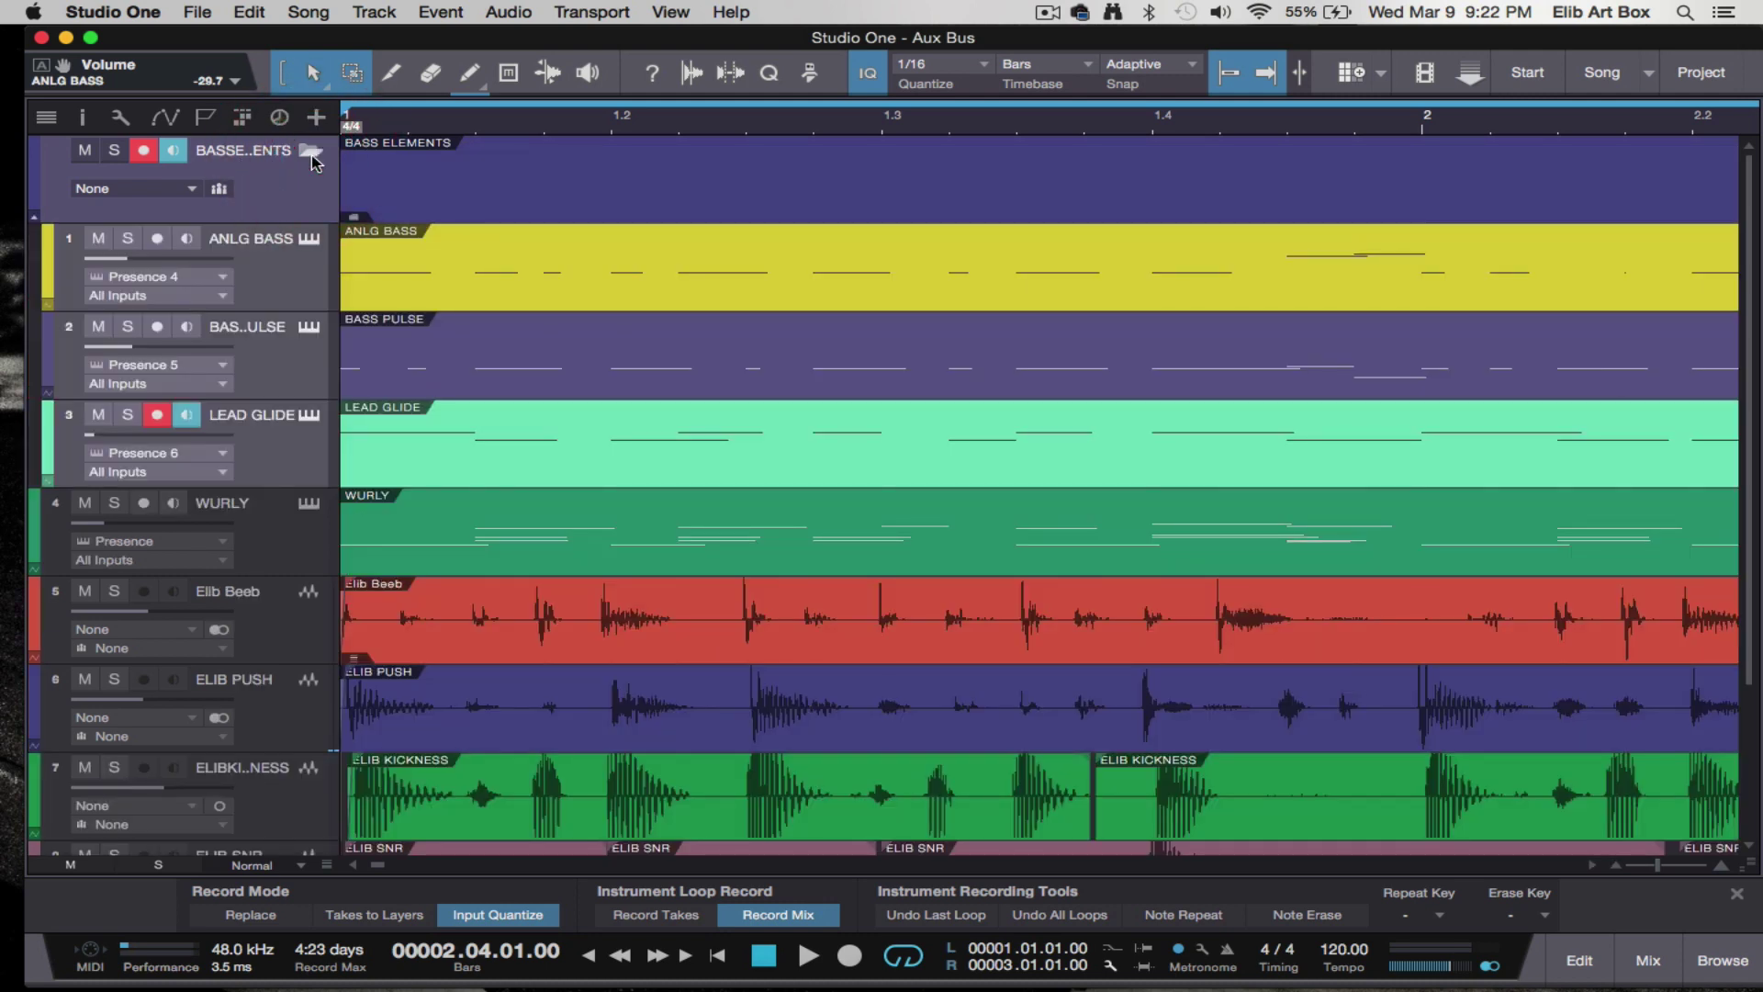
click(310, 153)
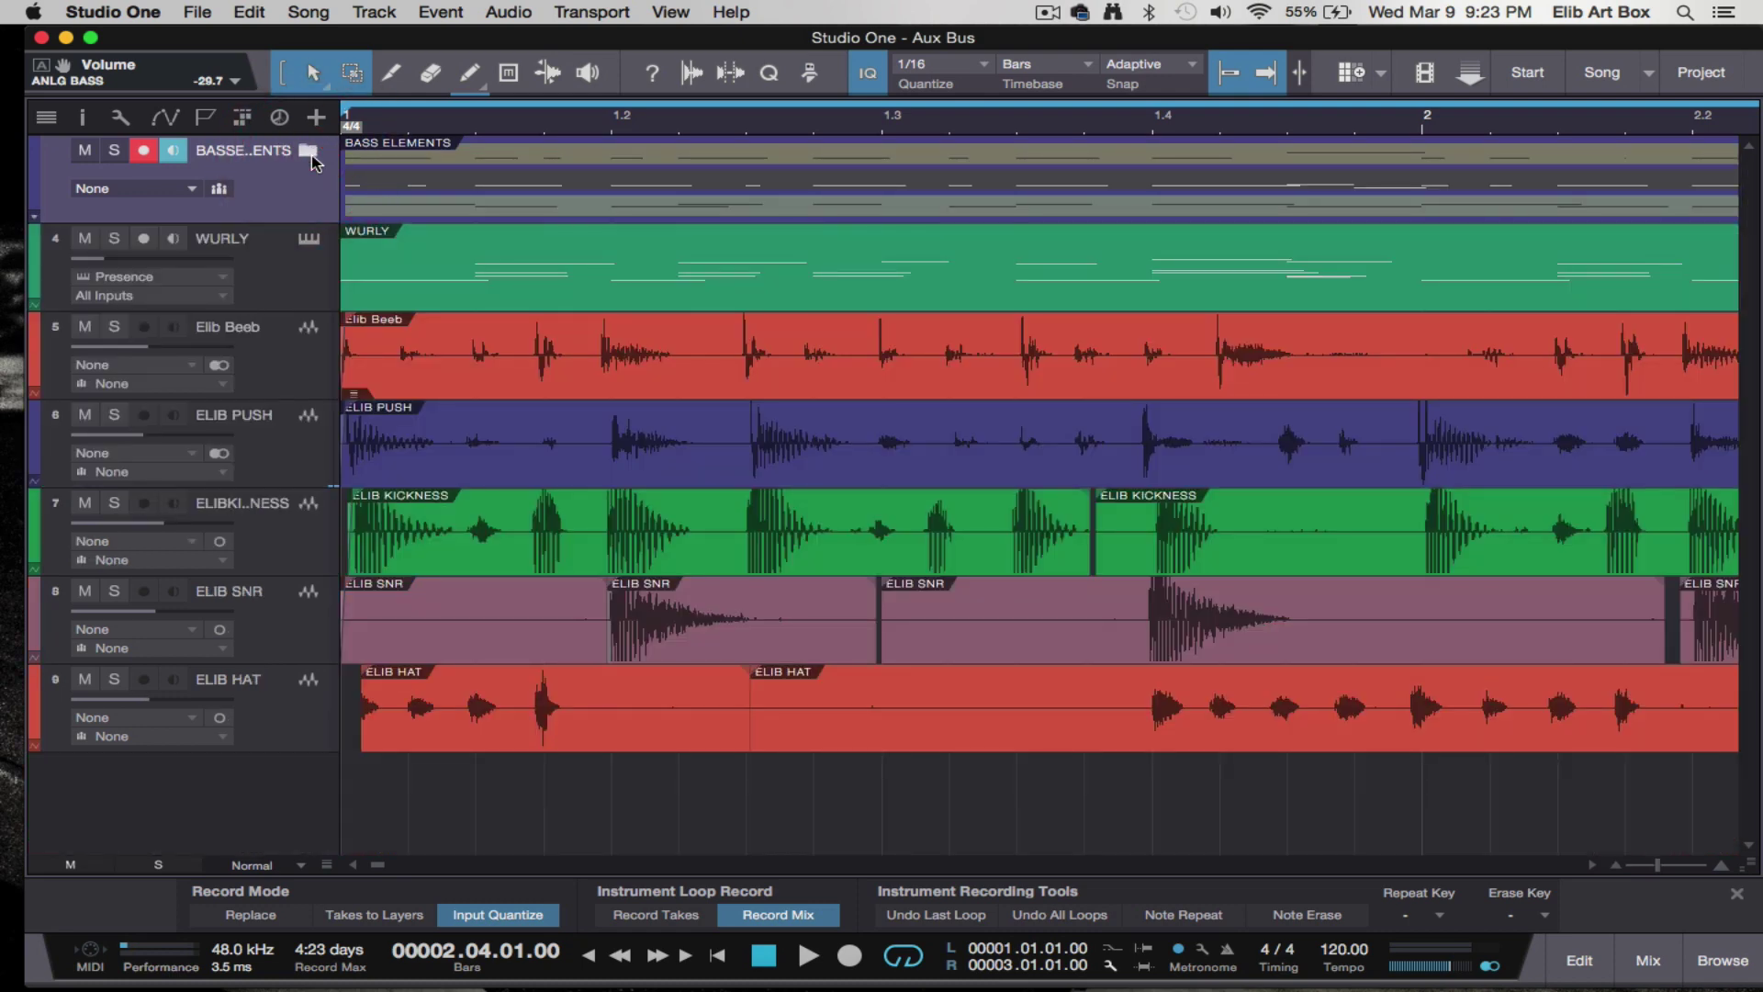
key(F3)
click(309, 153)
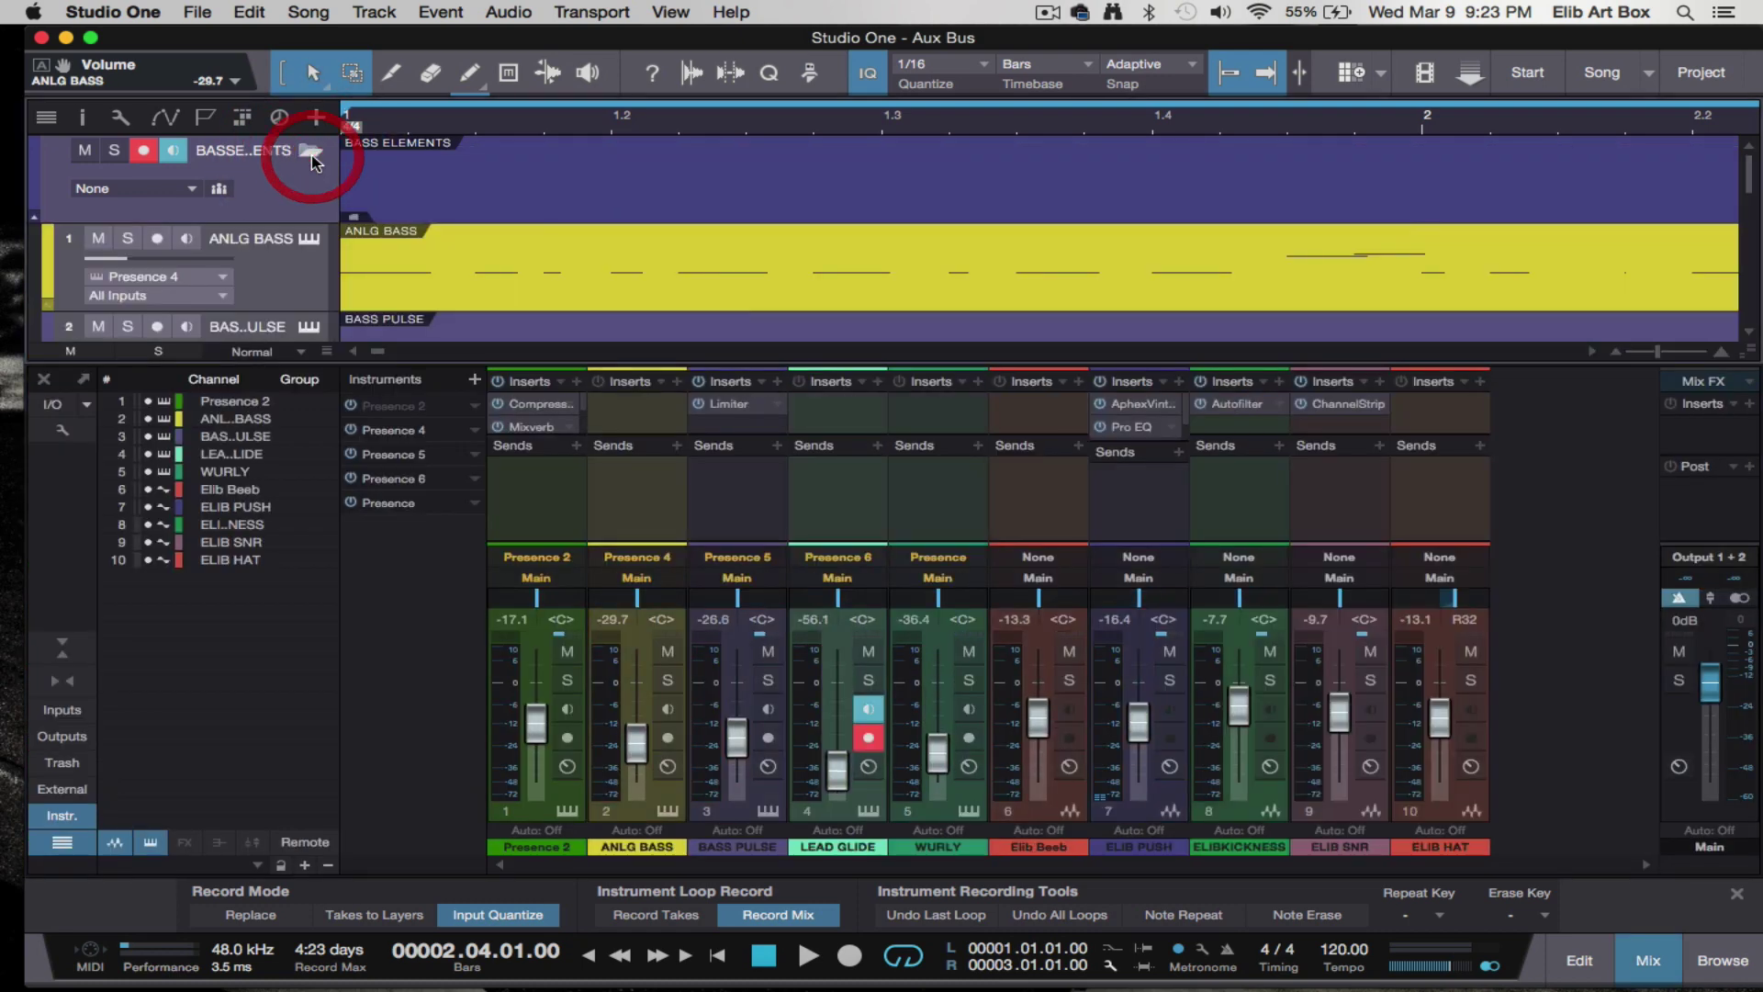
click(310, 153)
click(309, 153)
click(310, 152)
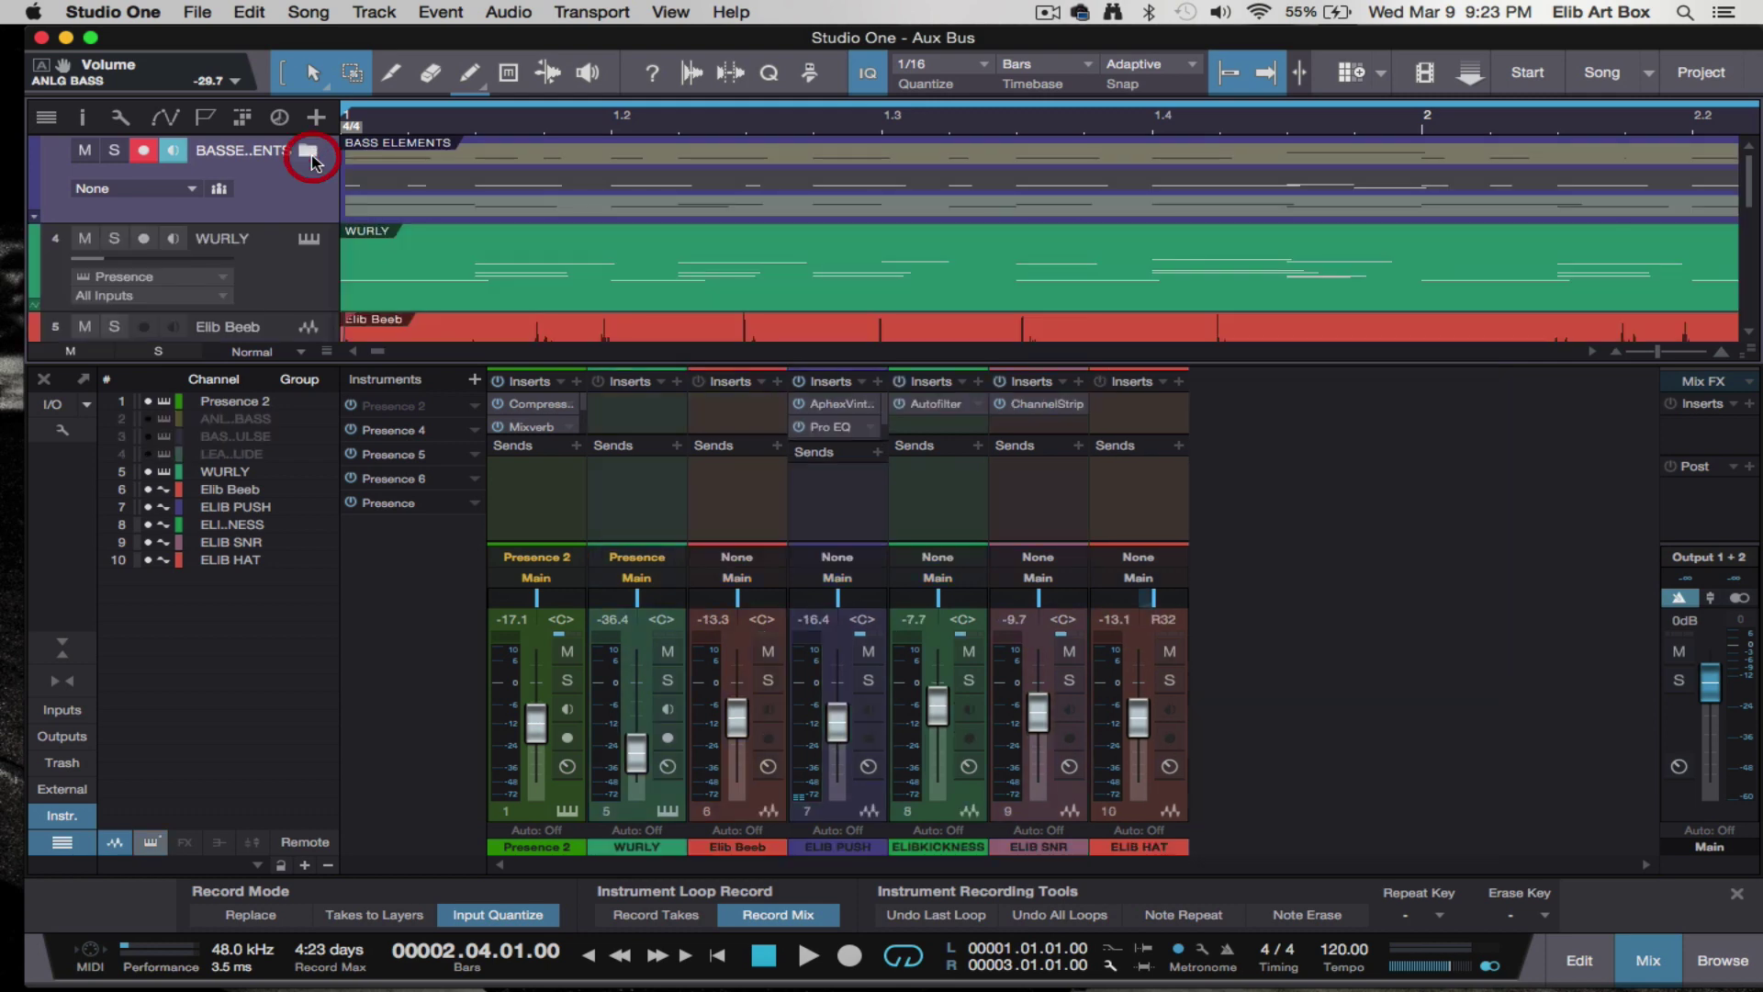
click(309, 152)
click(309, 152)
click(310, 153)
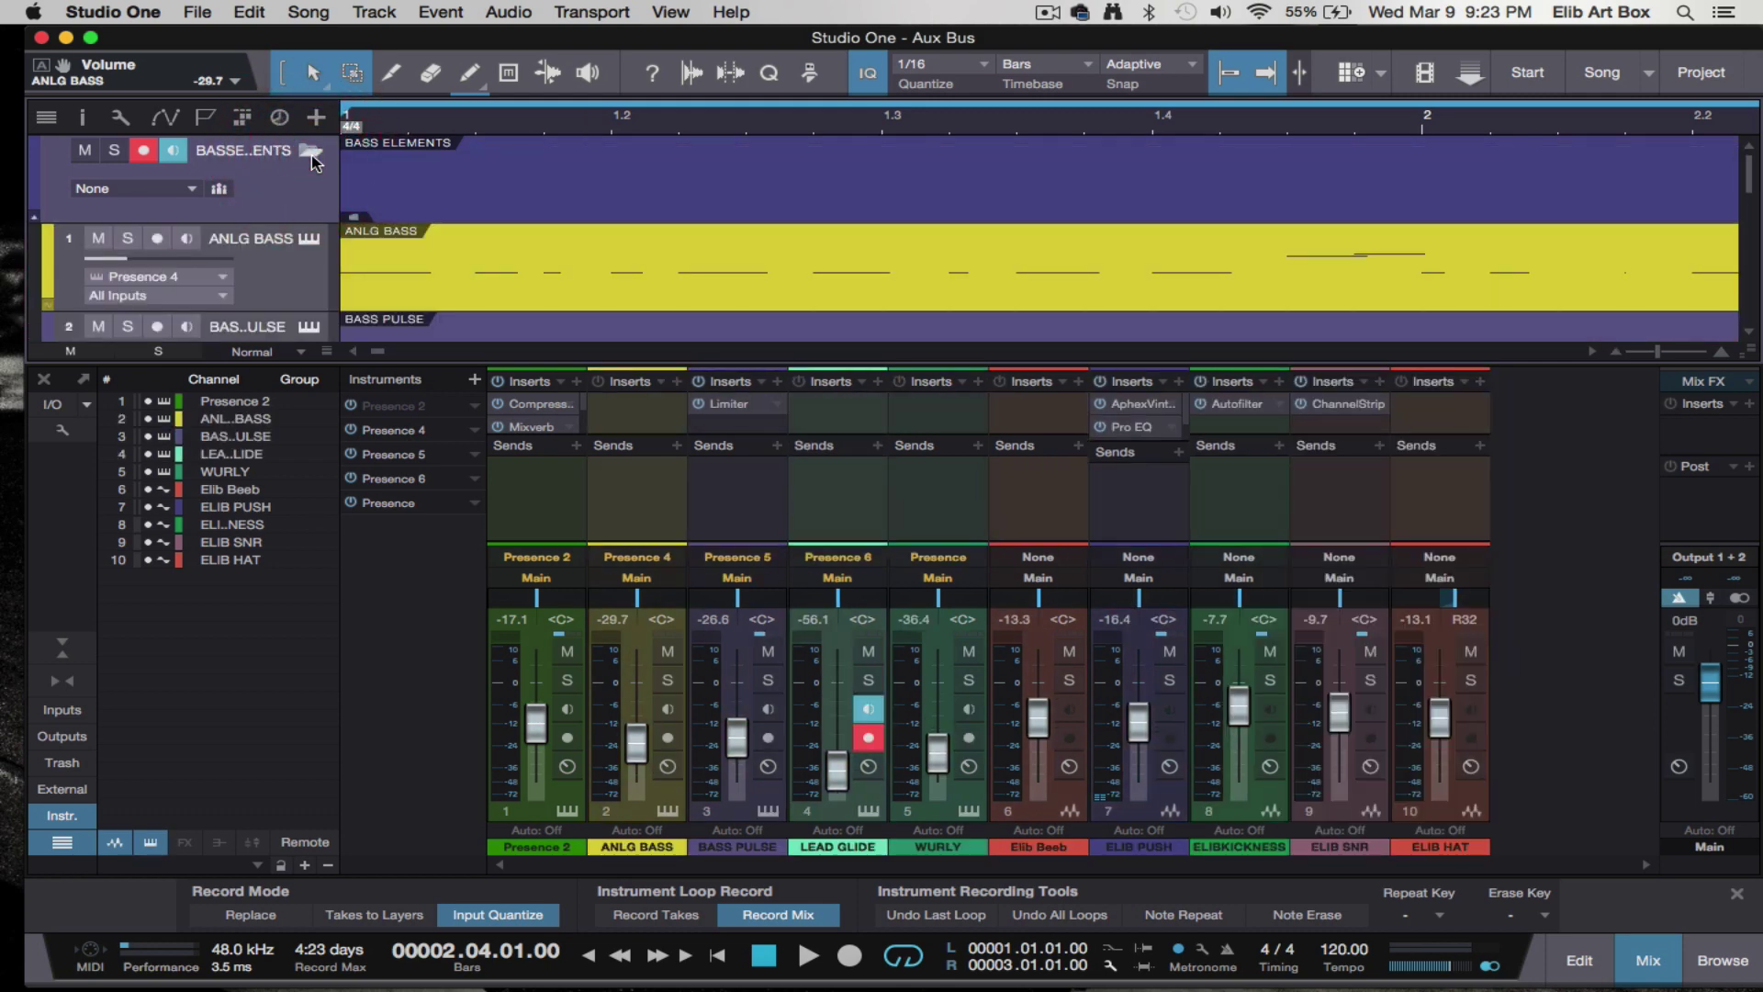
click(310, 152)
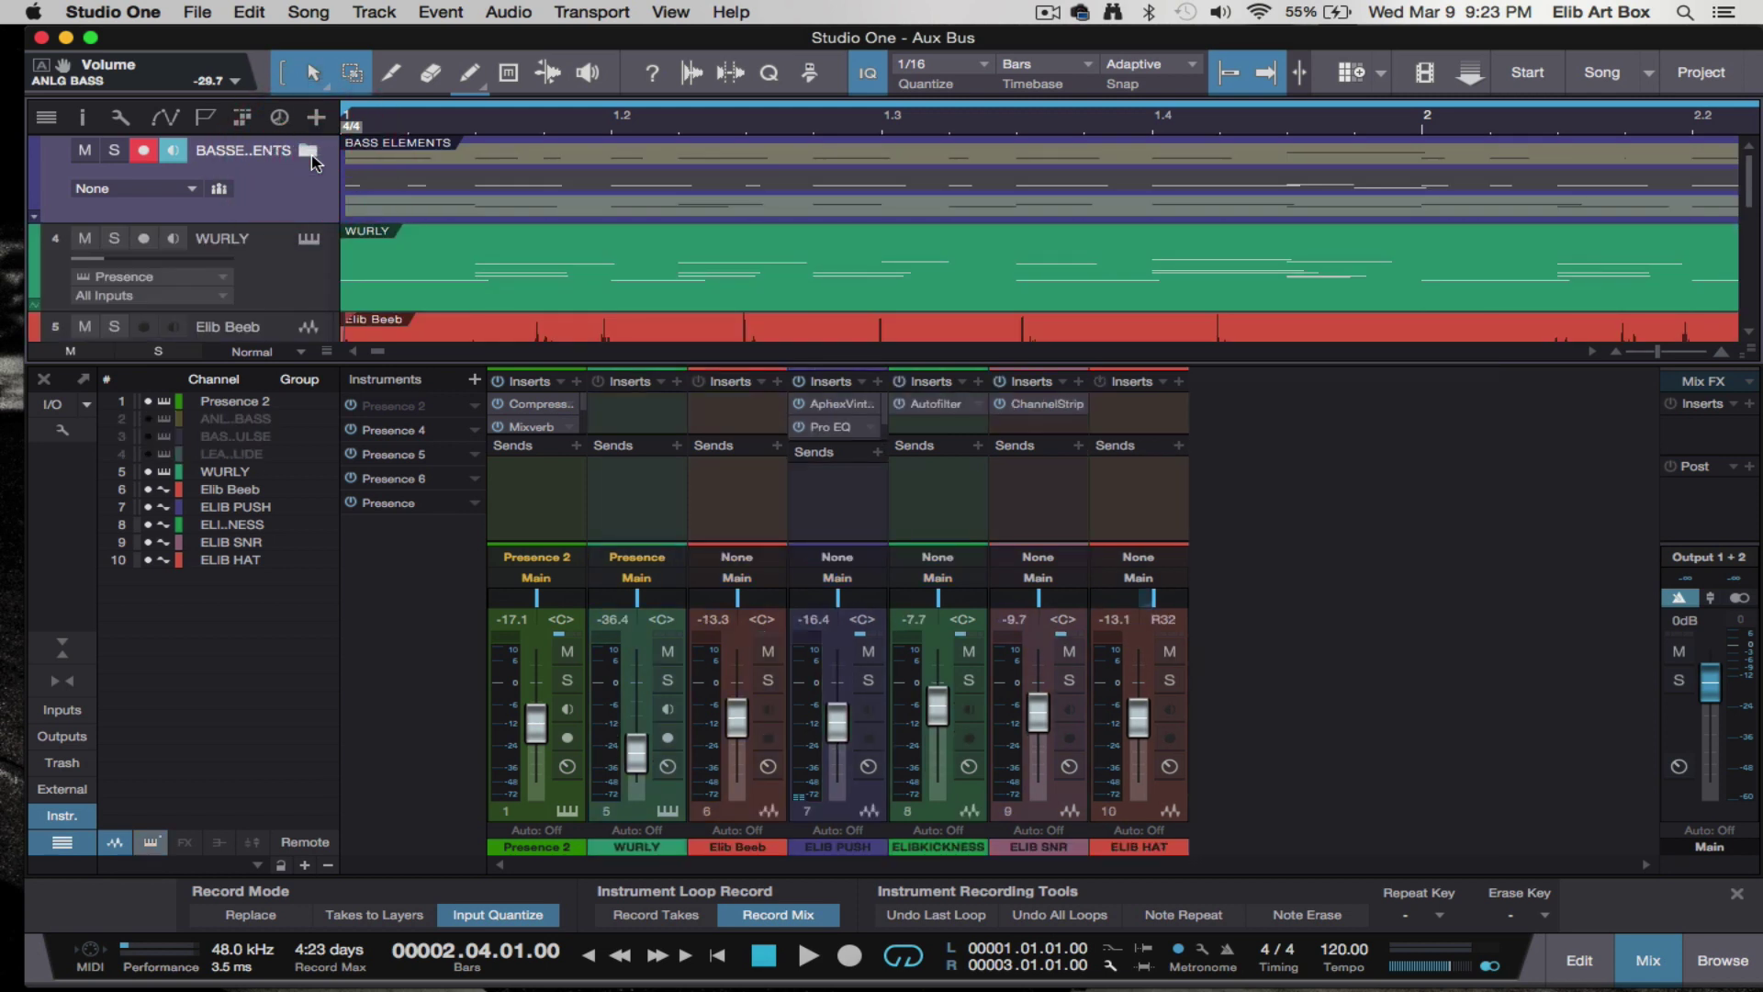
- Select the WURLY, BASS ELEMENTS and ELIB PUSH tracks in turn to compare them with their channels in the console
scroll(312, 262, down, 1)
scroll(313, 262, up, 1)
click(285, 266)
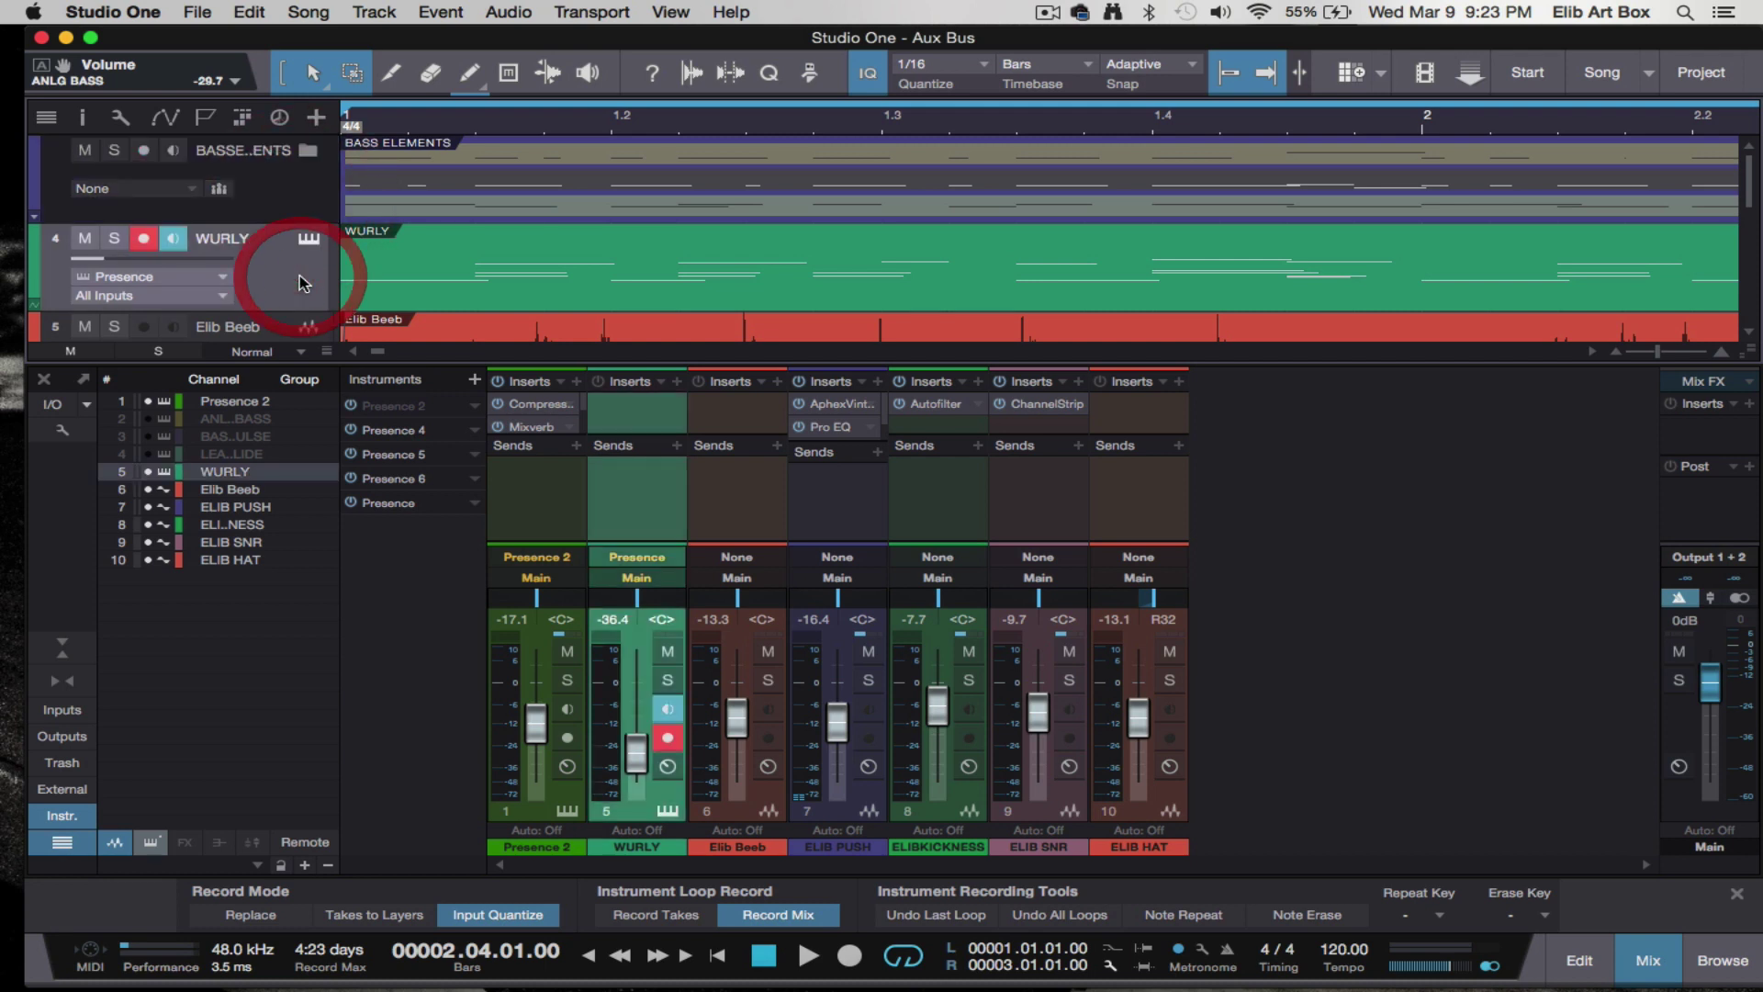
click(307, 191)
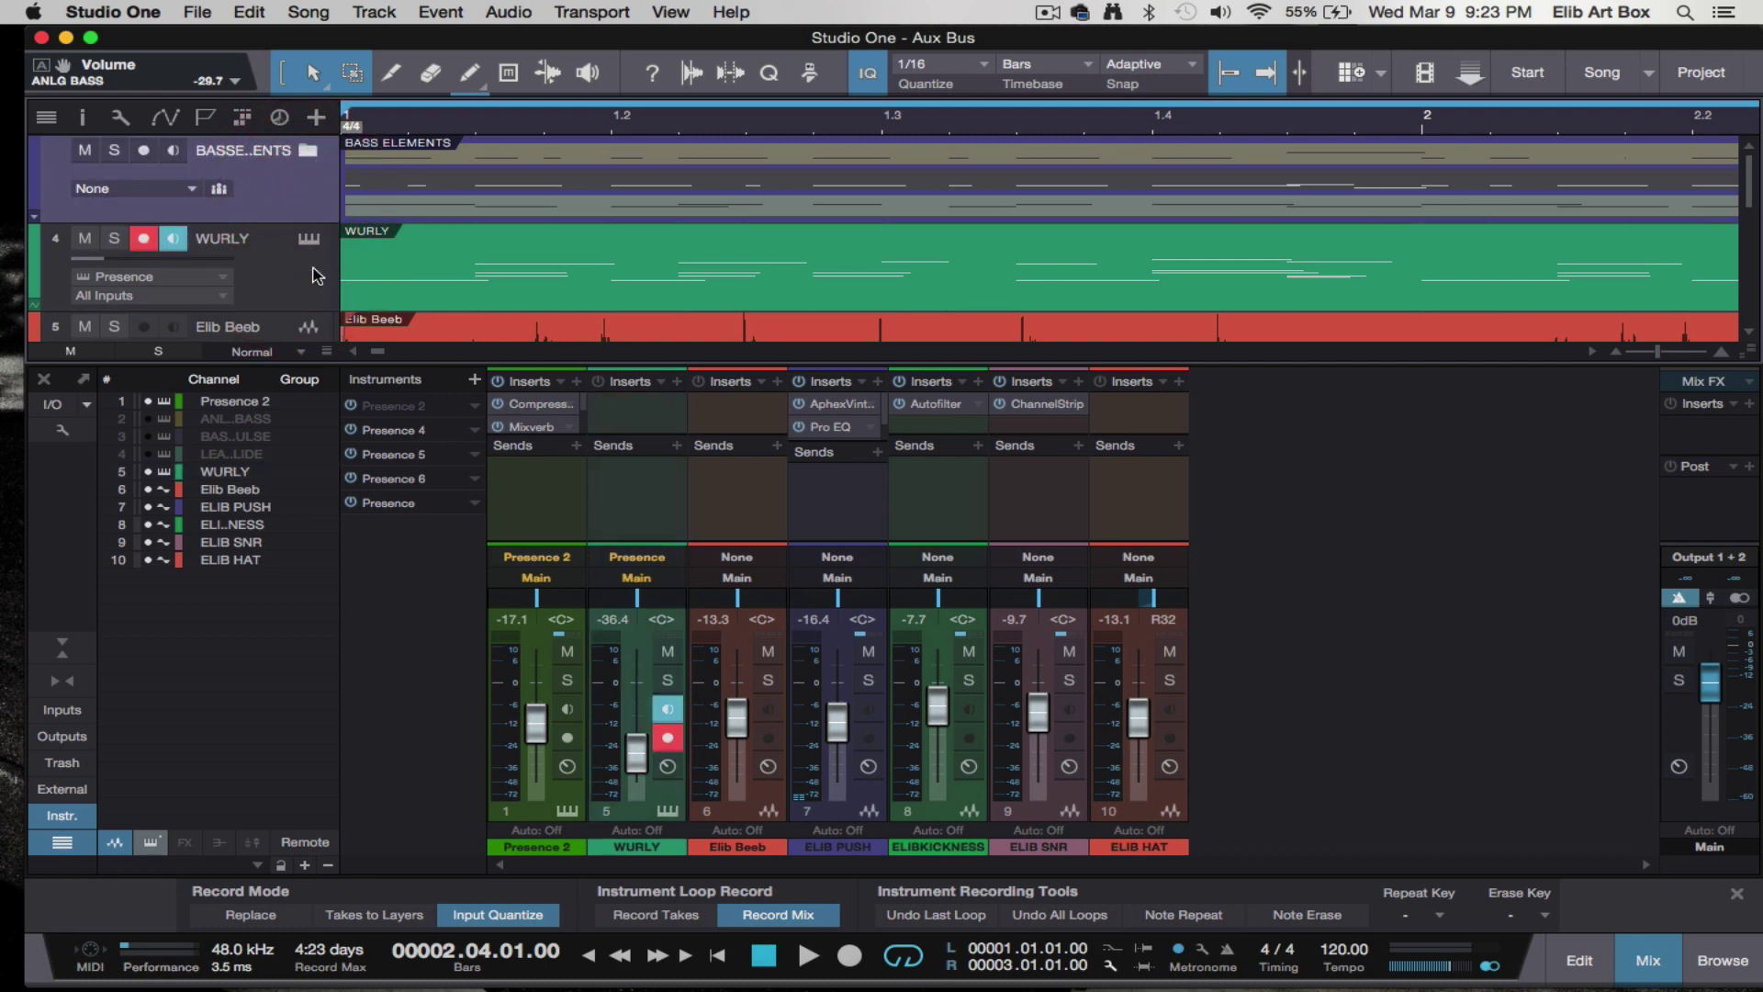
click(315, 275)
scroll(310, 294, down, 2)
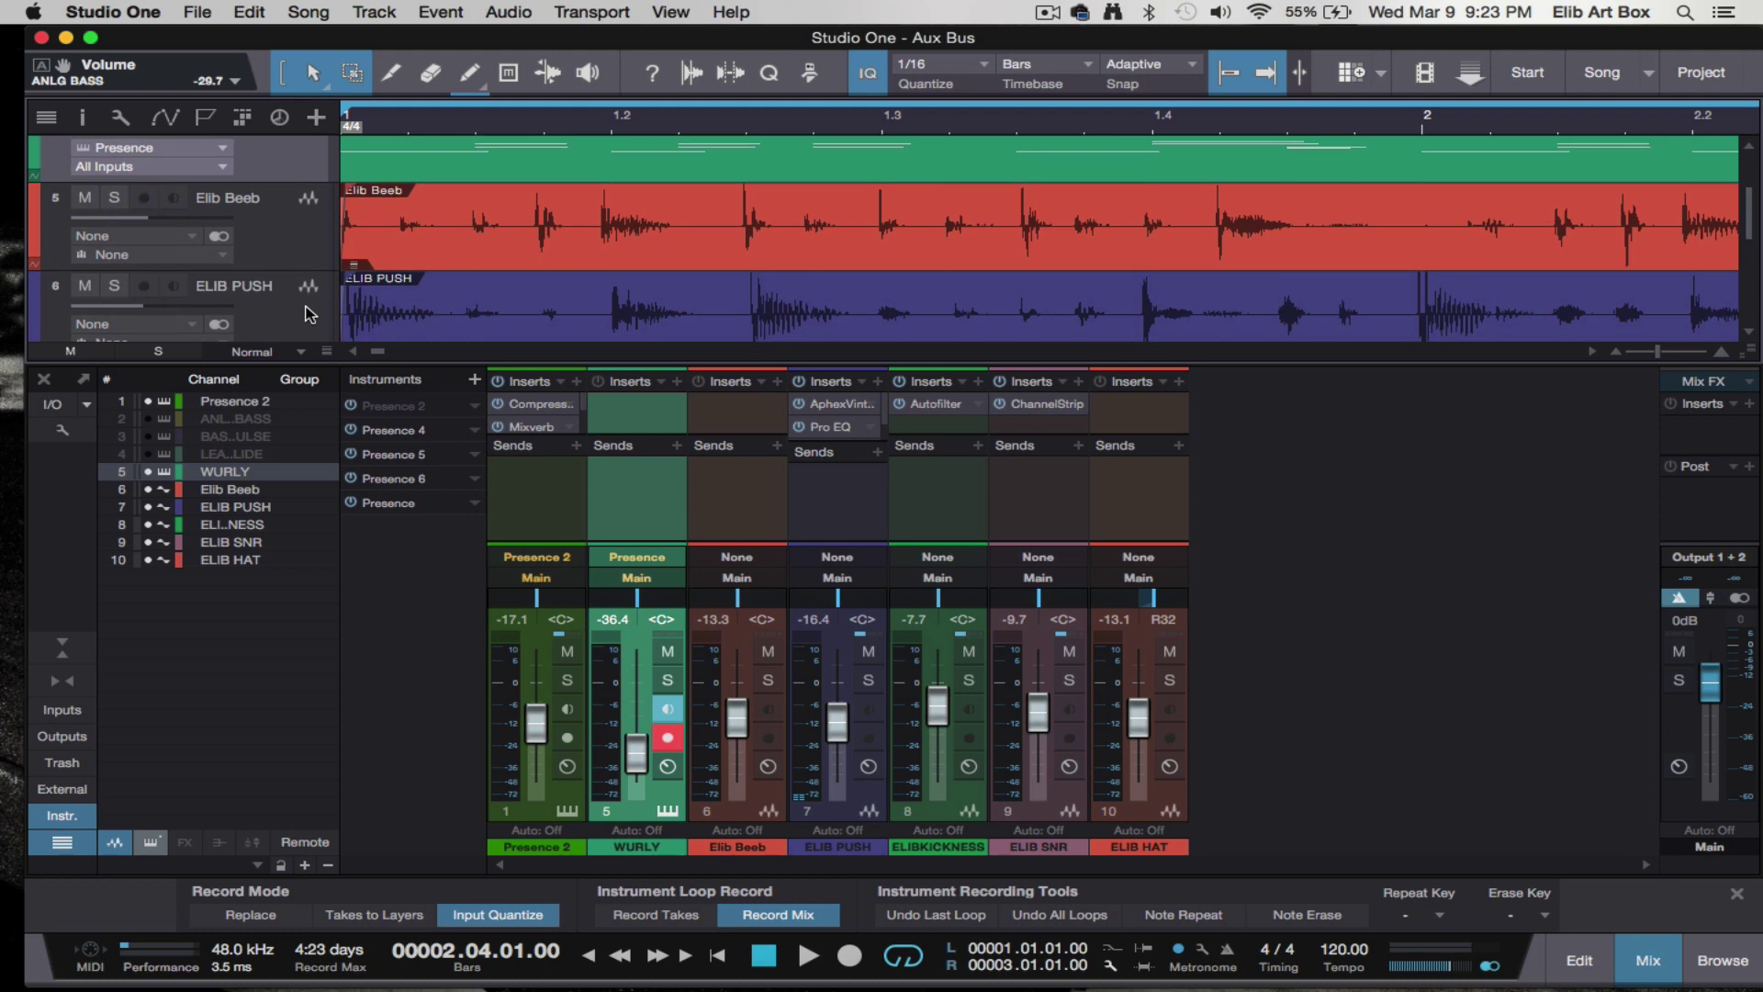
click(310, 223)
scroll(272, 304, down, 1)
click(280, 276)
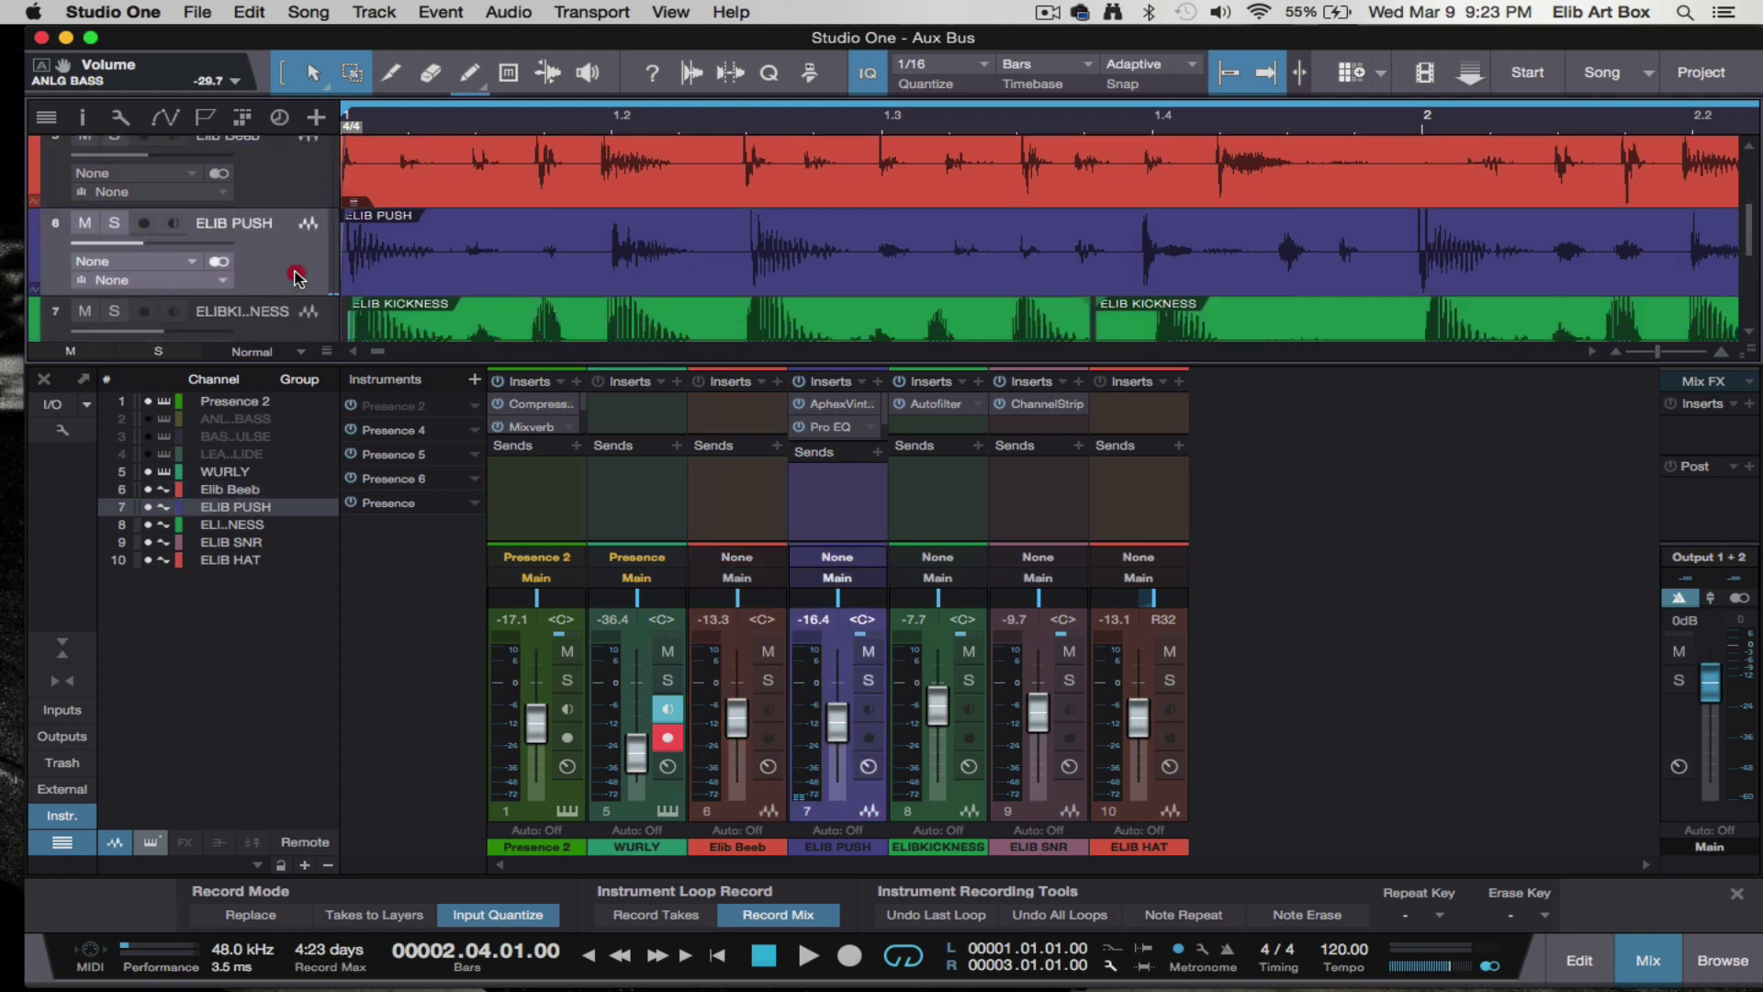
scroll(295, 273, up, 3)
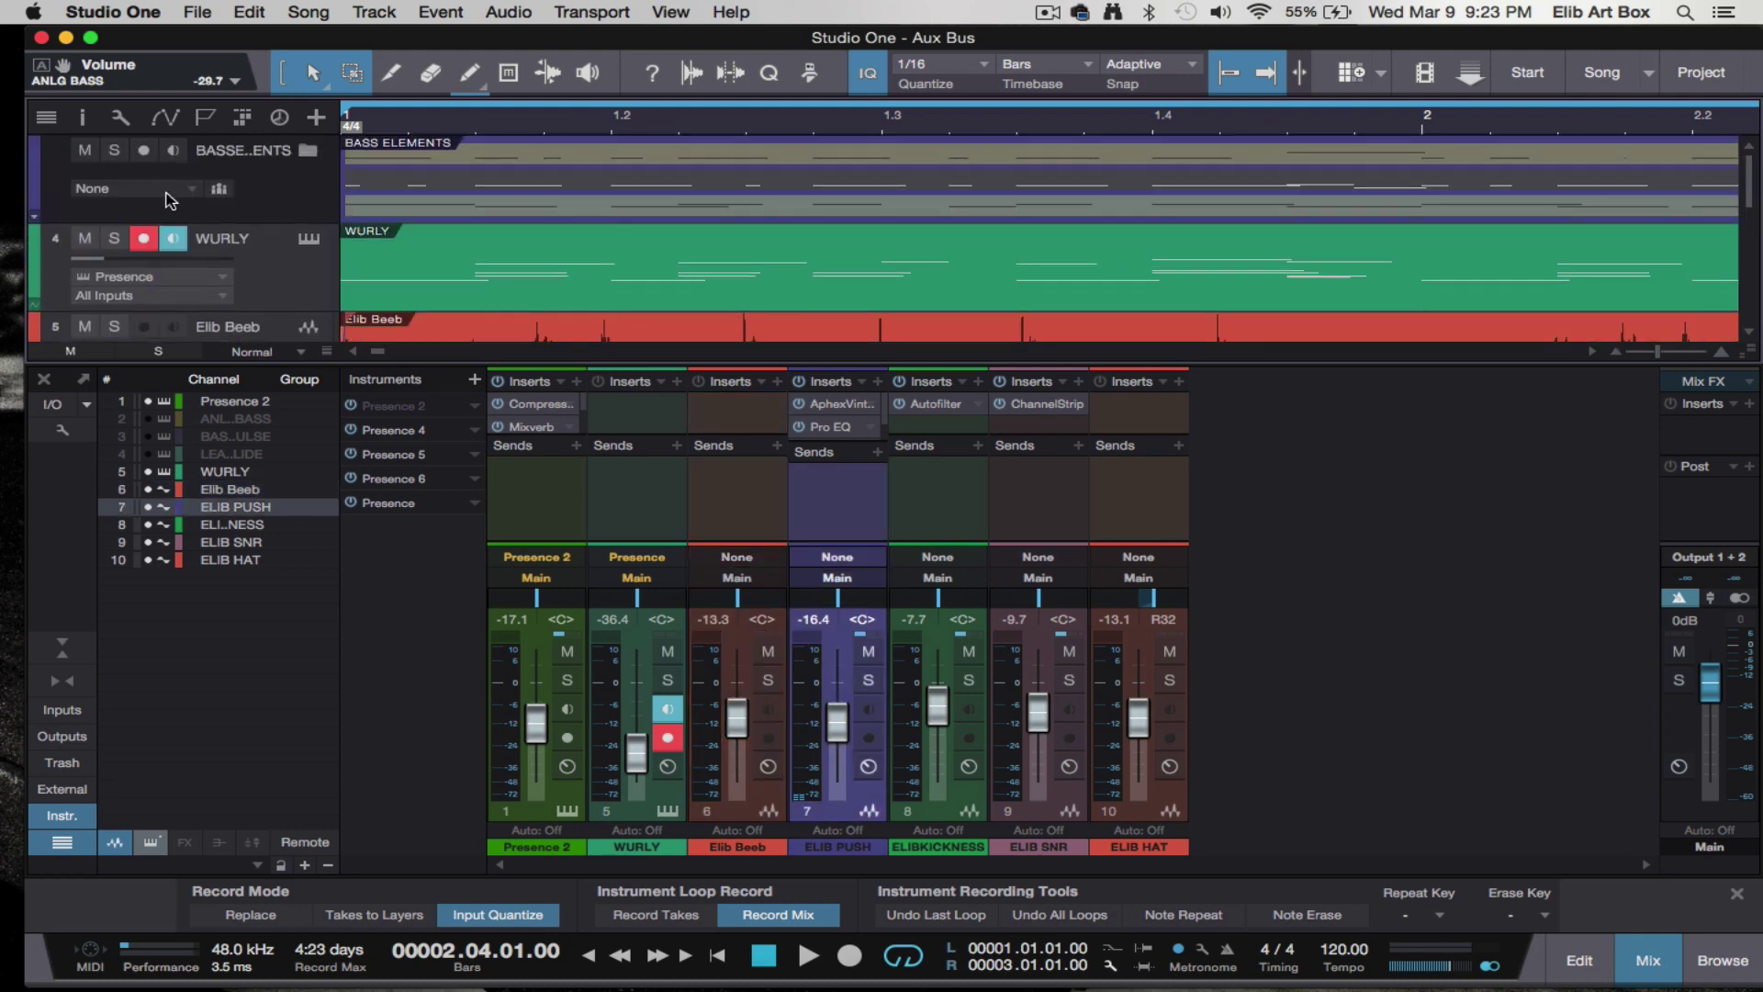
- Examine the BASS ELEMENTS folder's bus options, then hide the console and cycle the track heights back to Normal to check the bus selector
click(168, 189)
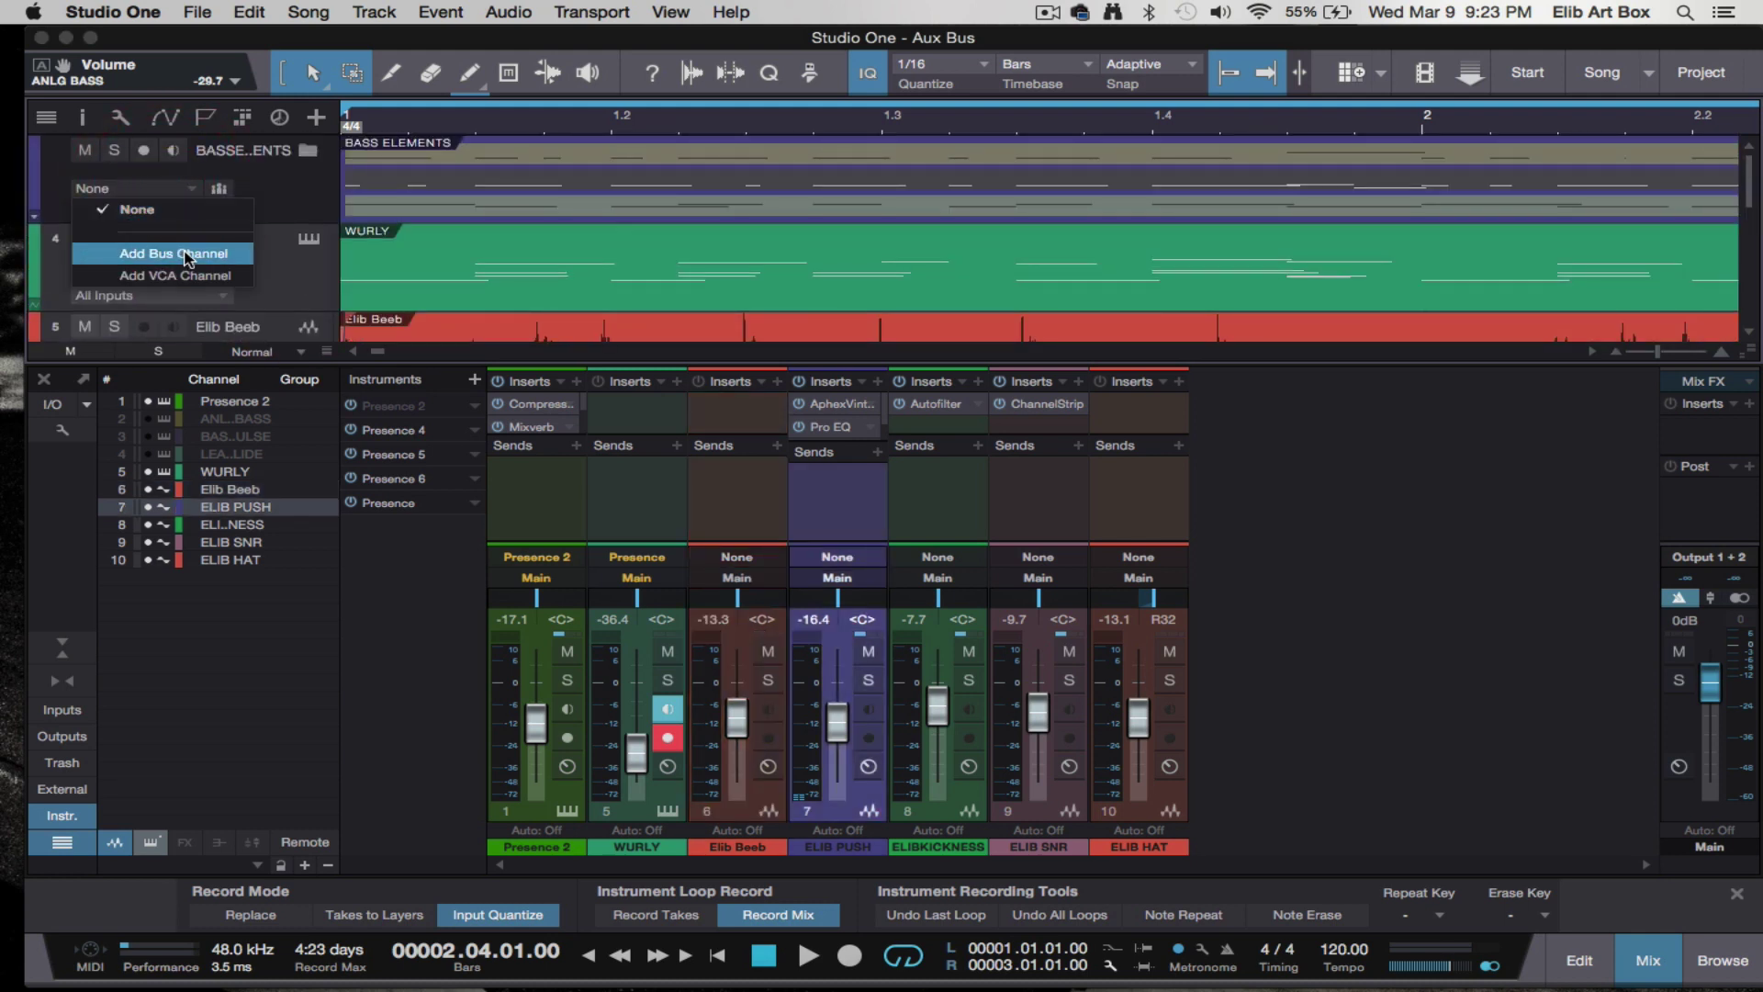
click(294, 197)
key(shift+w)
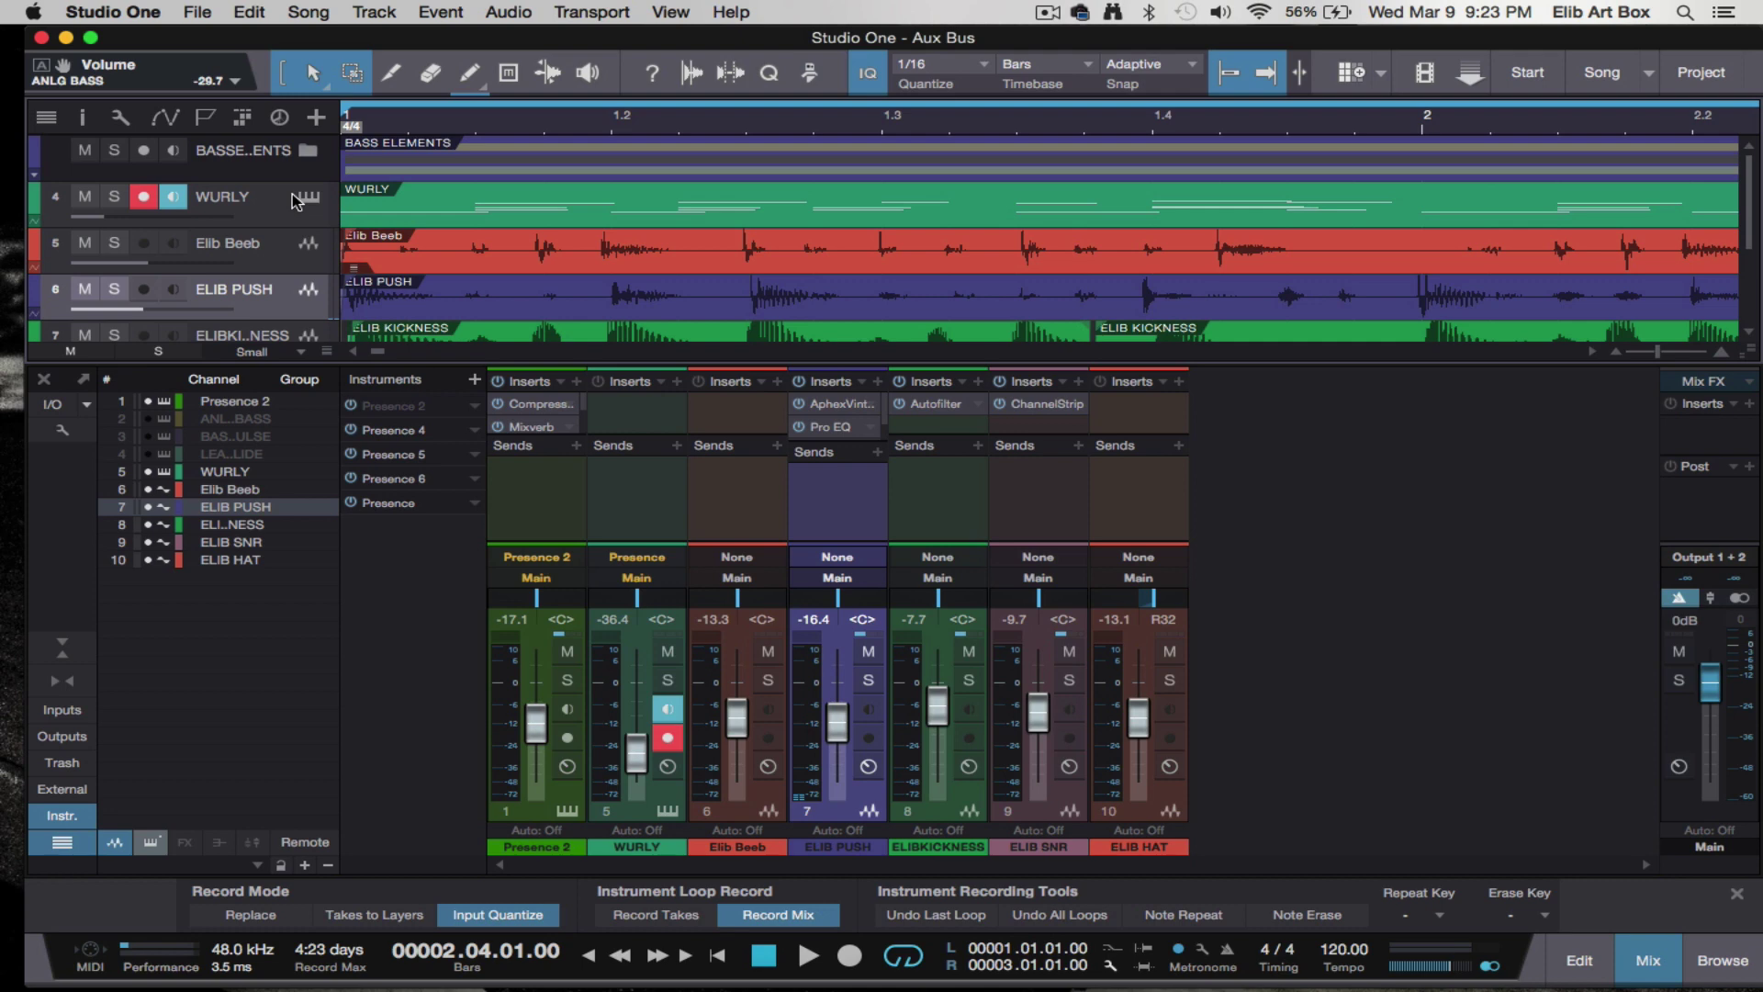
key(F3)
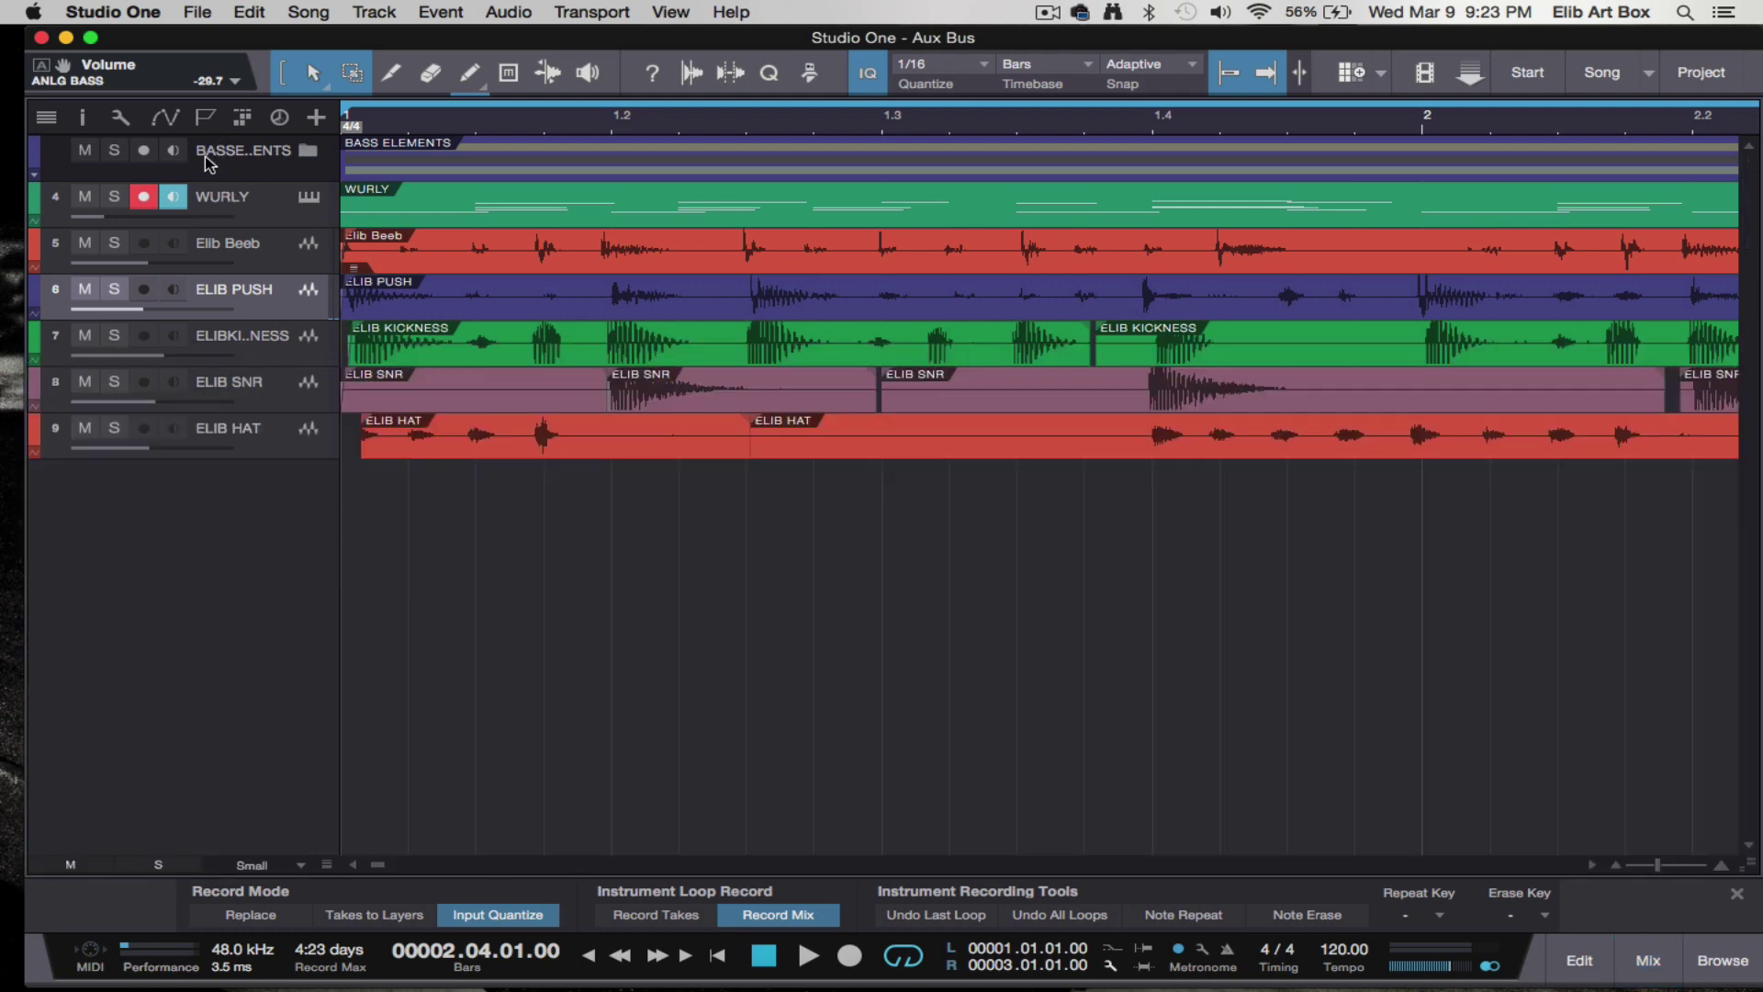
key(shift+w)
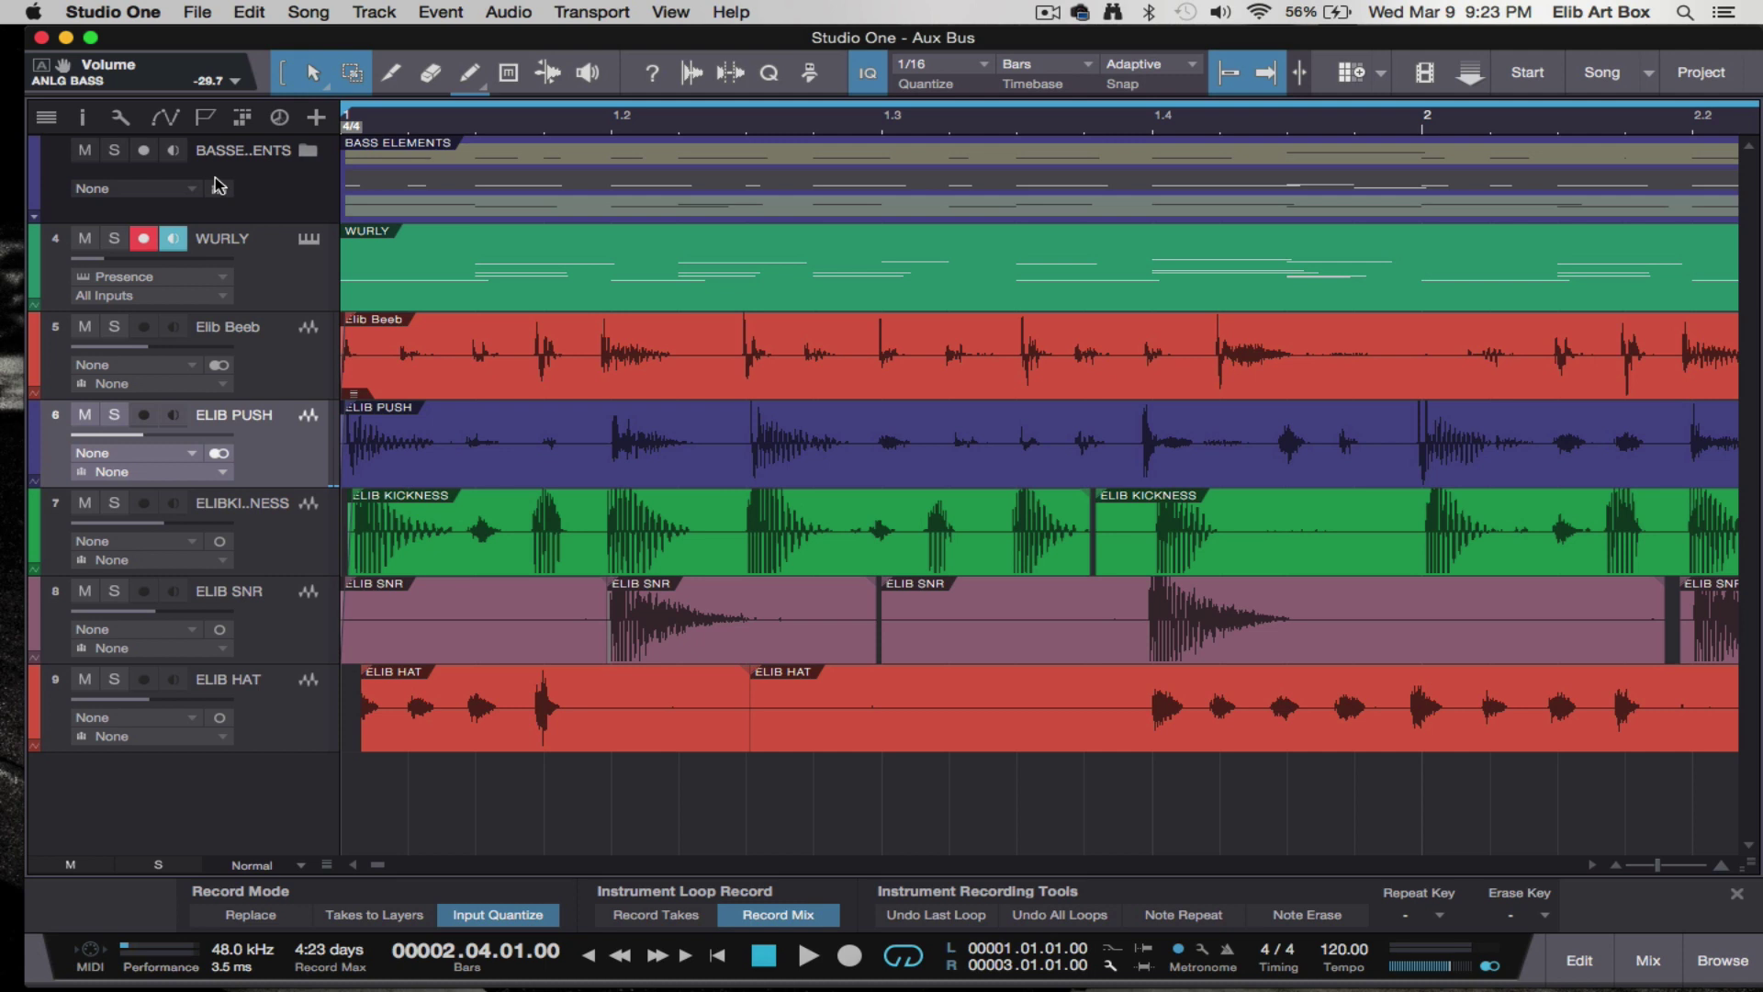
key(shift+w)
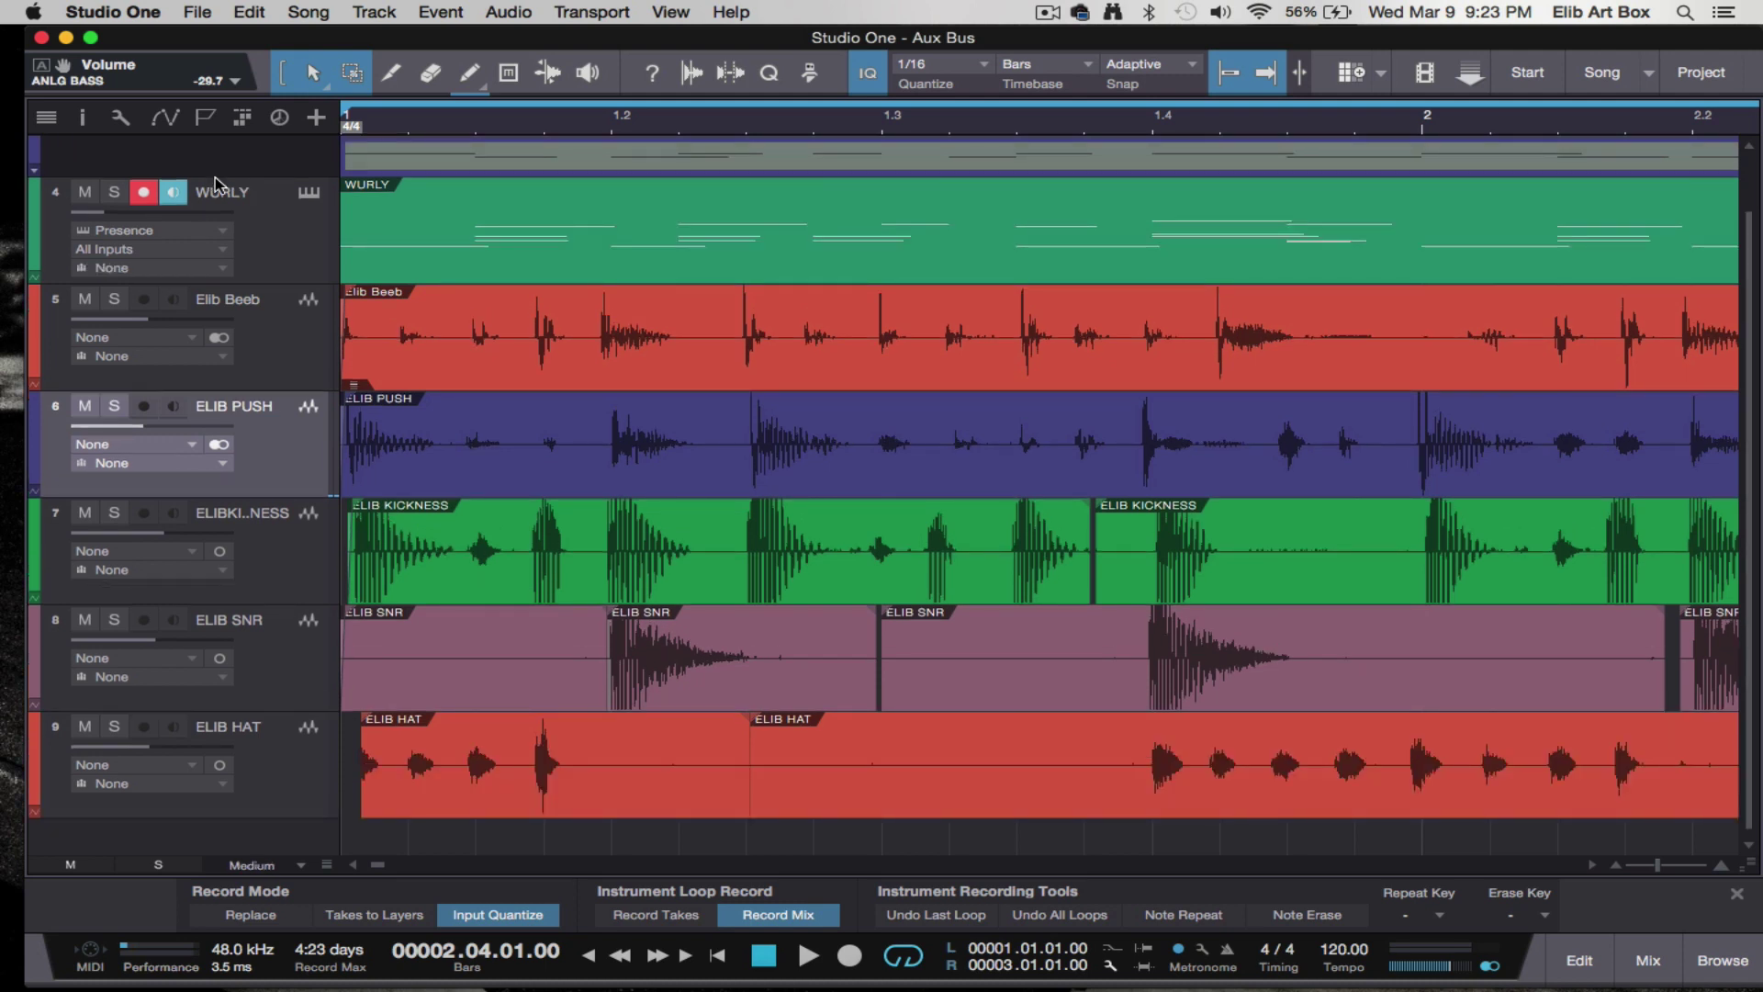
key(shift+w)
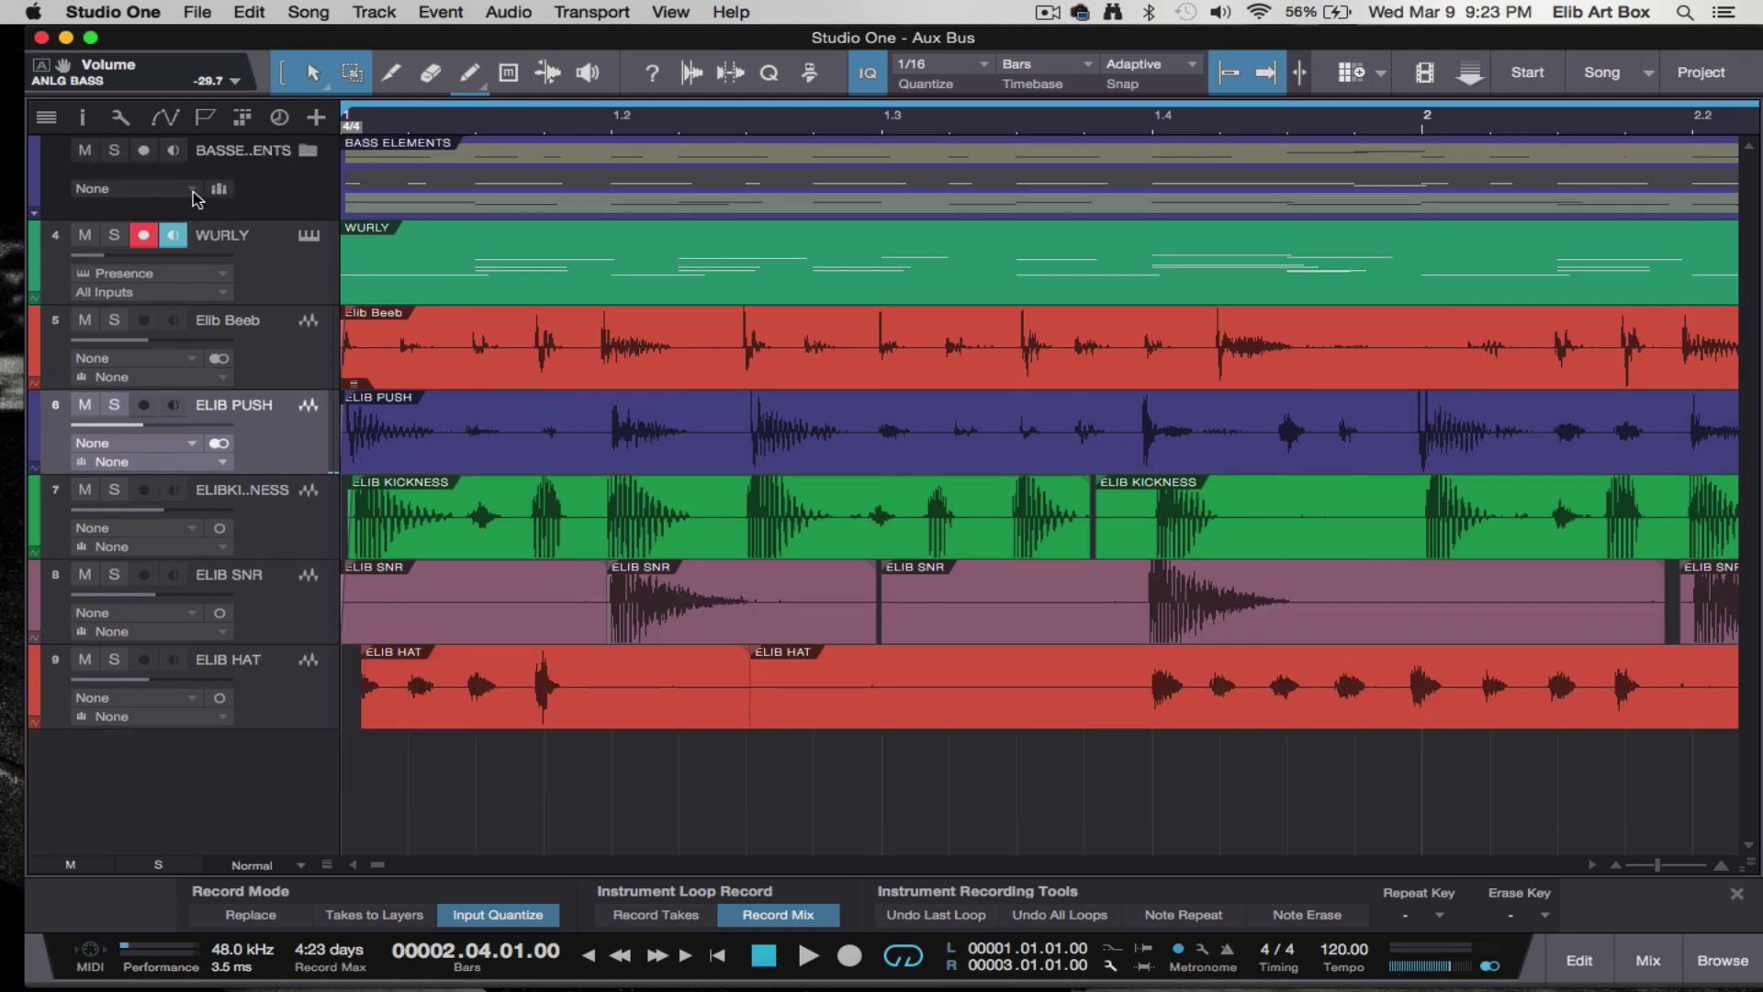
- Add a bus channel for the BASS ELEMENTS folder and show the mixer console
click(194, 199)
click(193, 249)
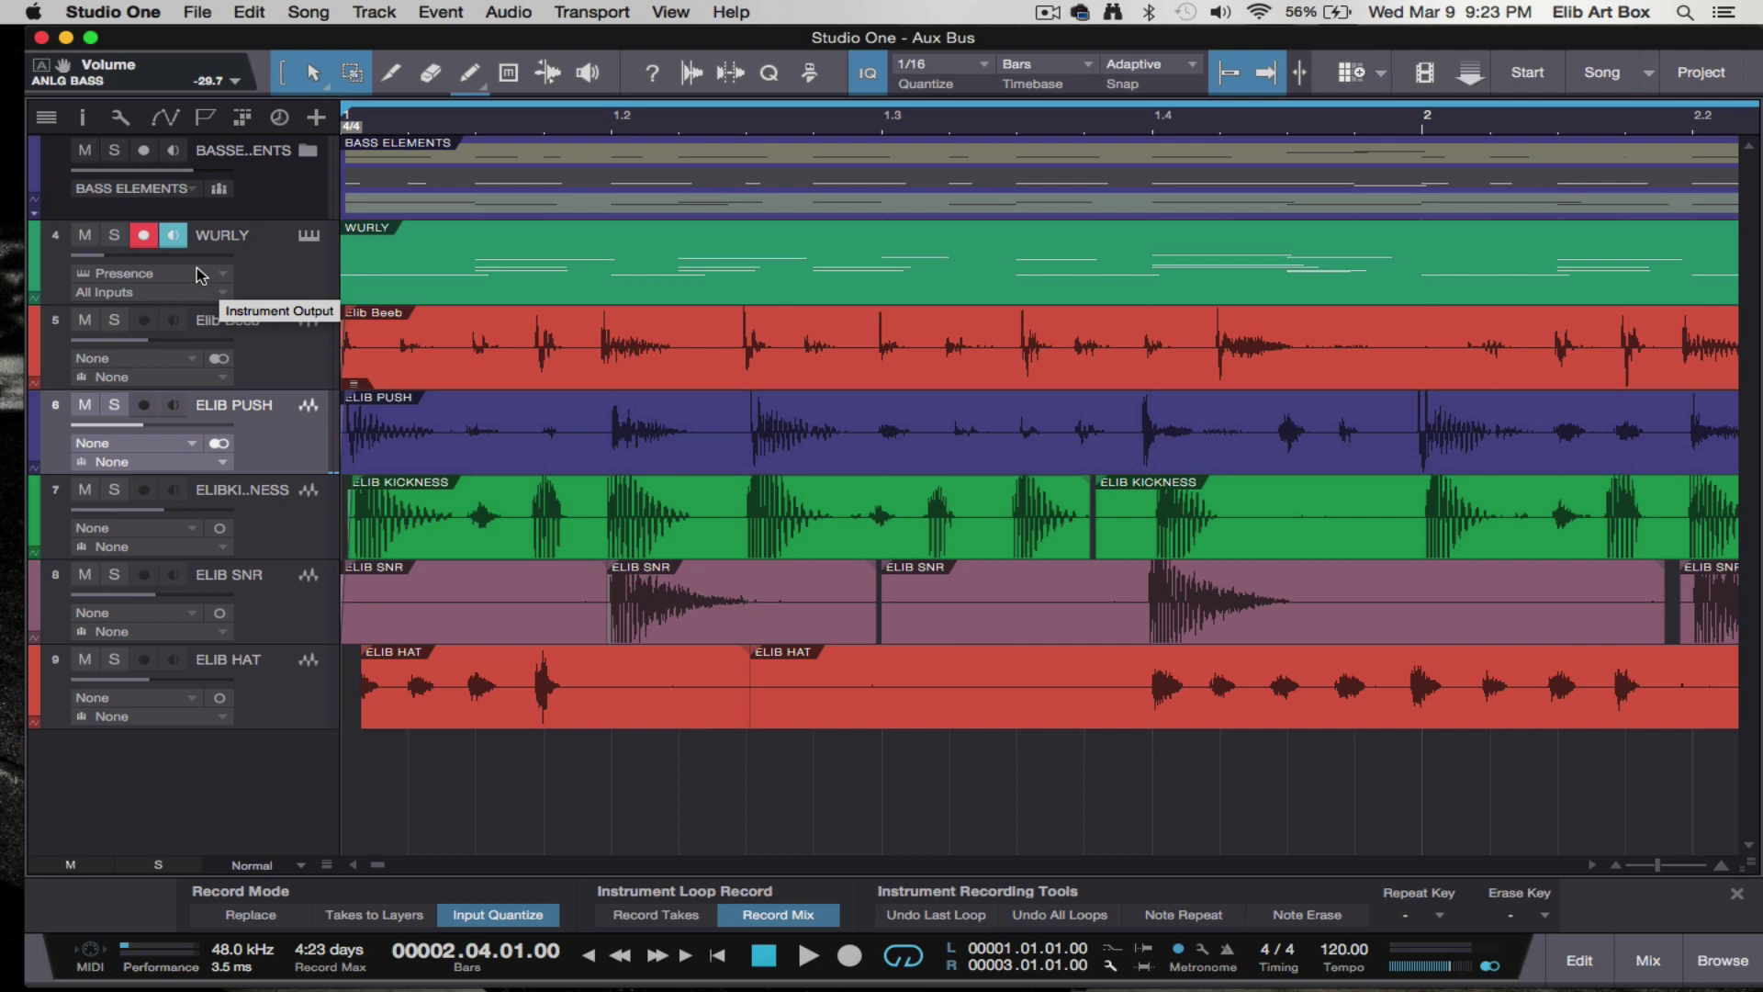
key(F3)
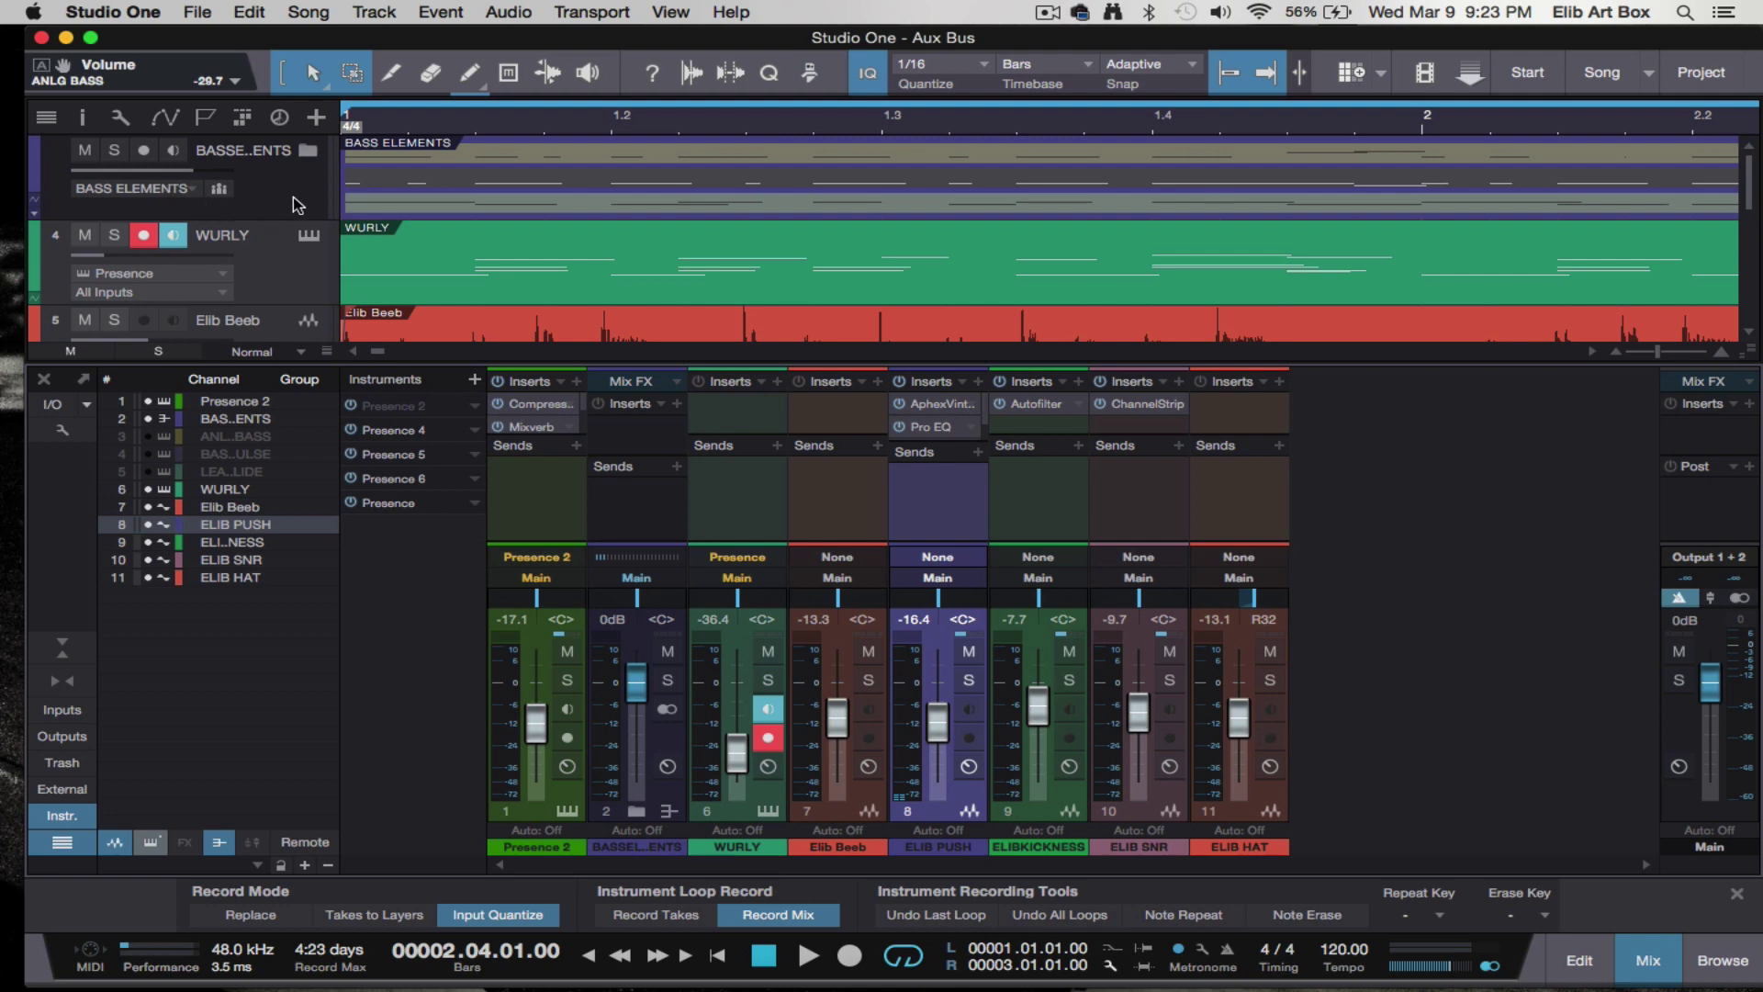
- Expand and collapse the BASS ELEMENTS folder to check its channels' outputs, and select its bus channel for inspection
click(308, 150)
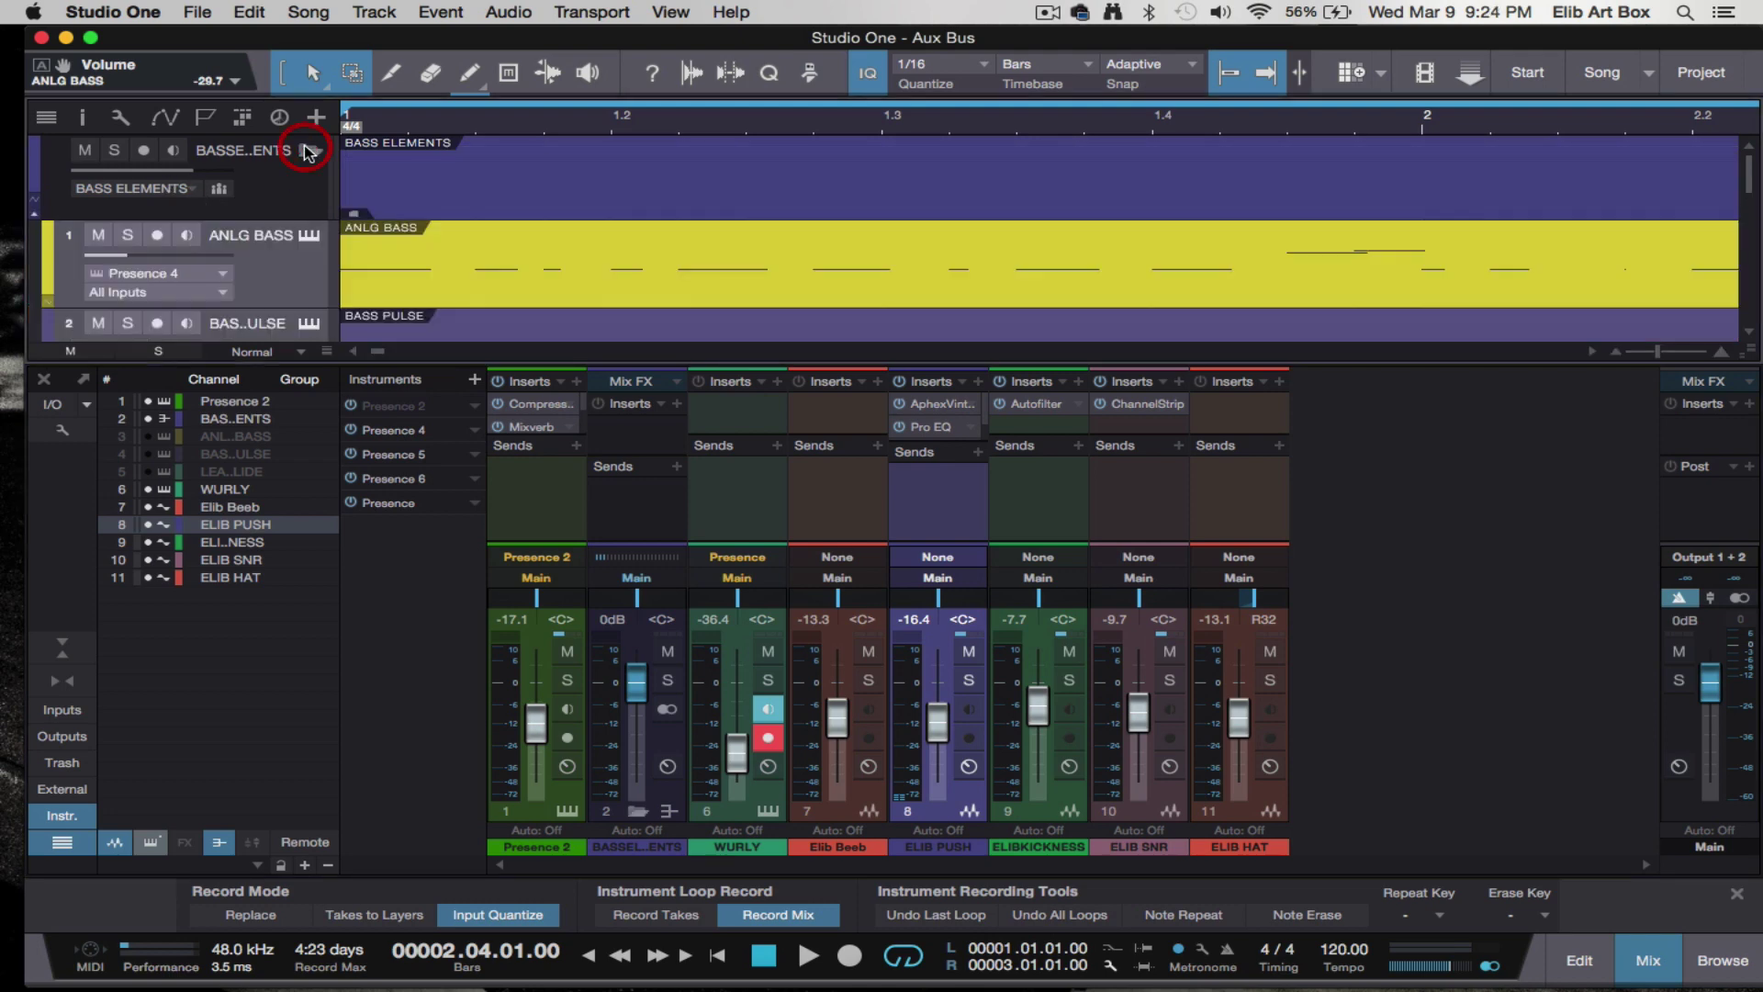
click(308, 150)
click(308, 149)
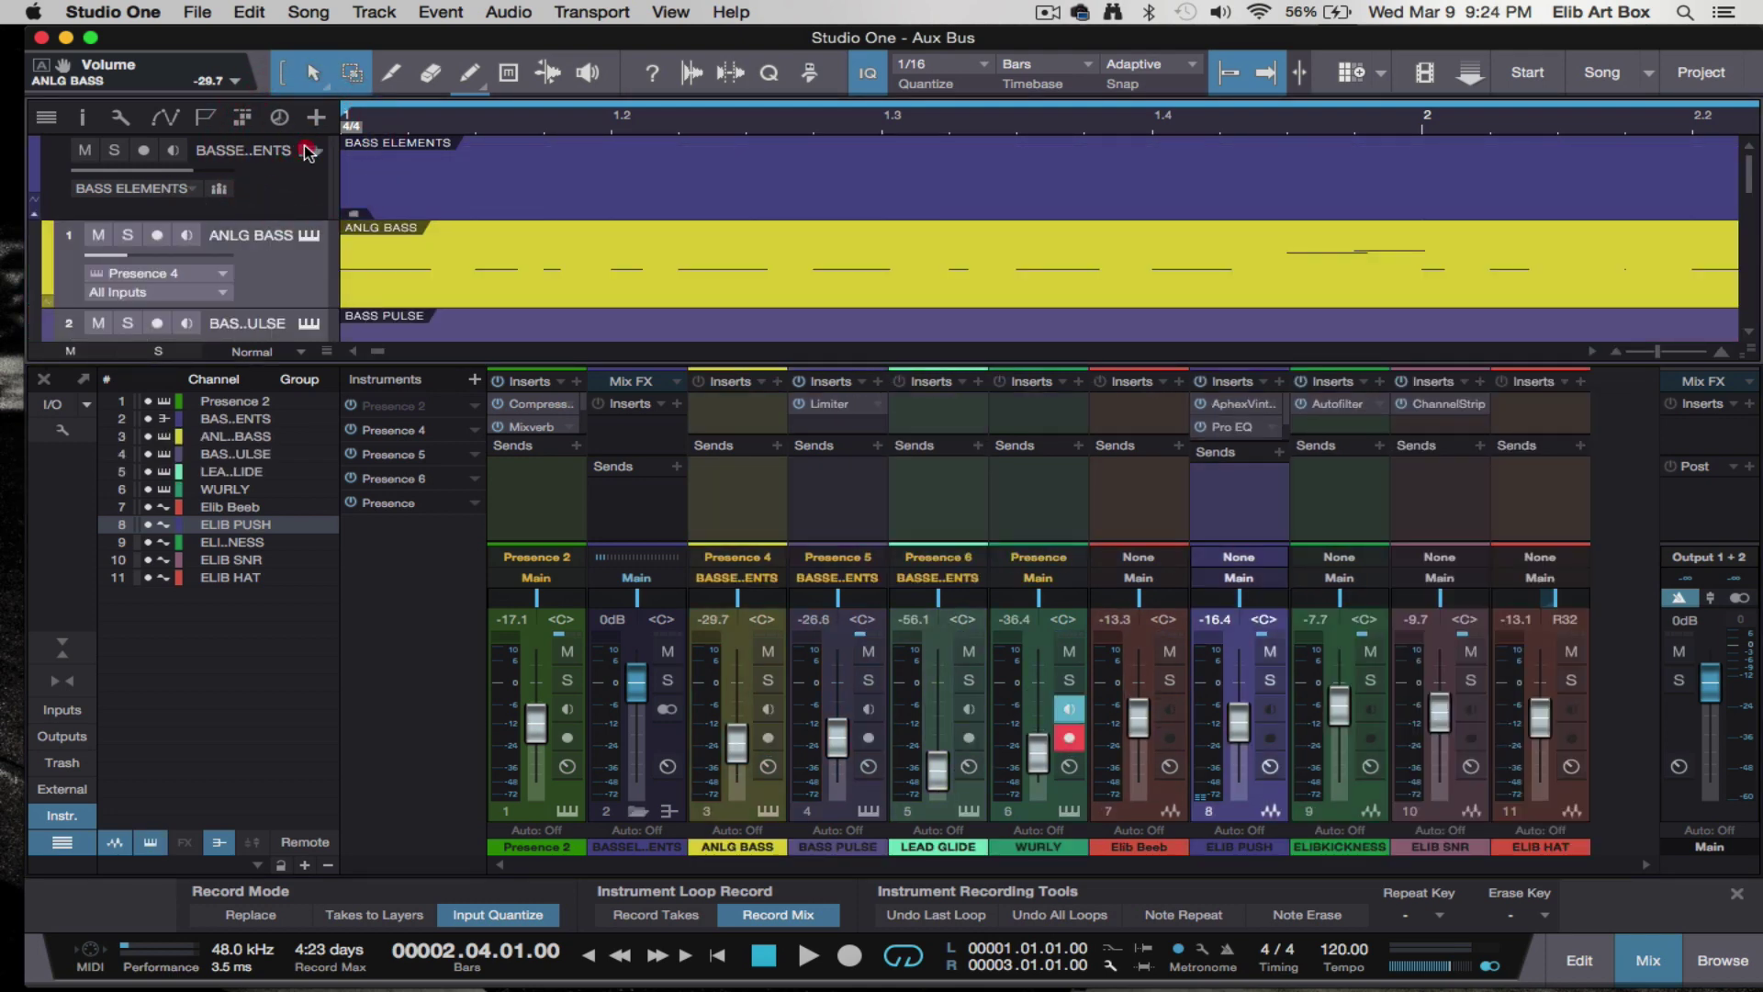
click(307, 150)
click(296, 207)
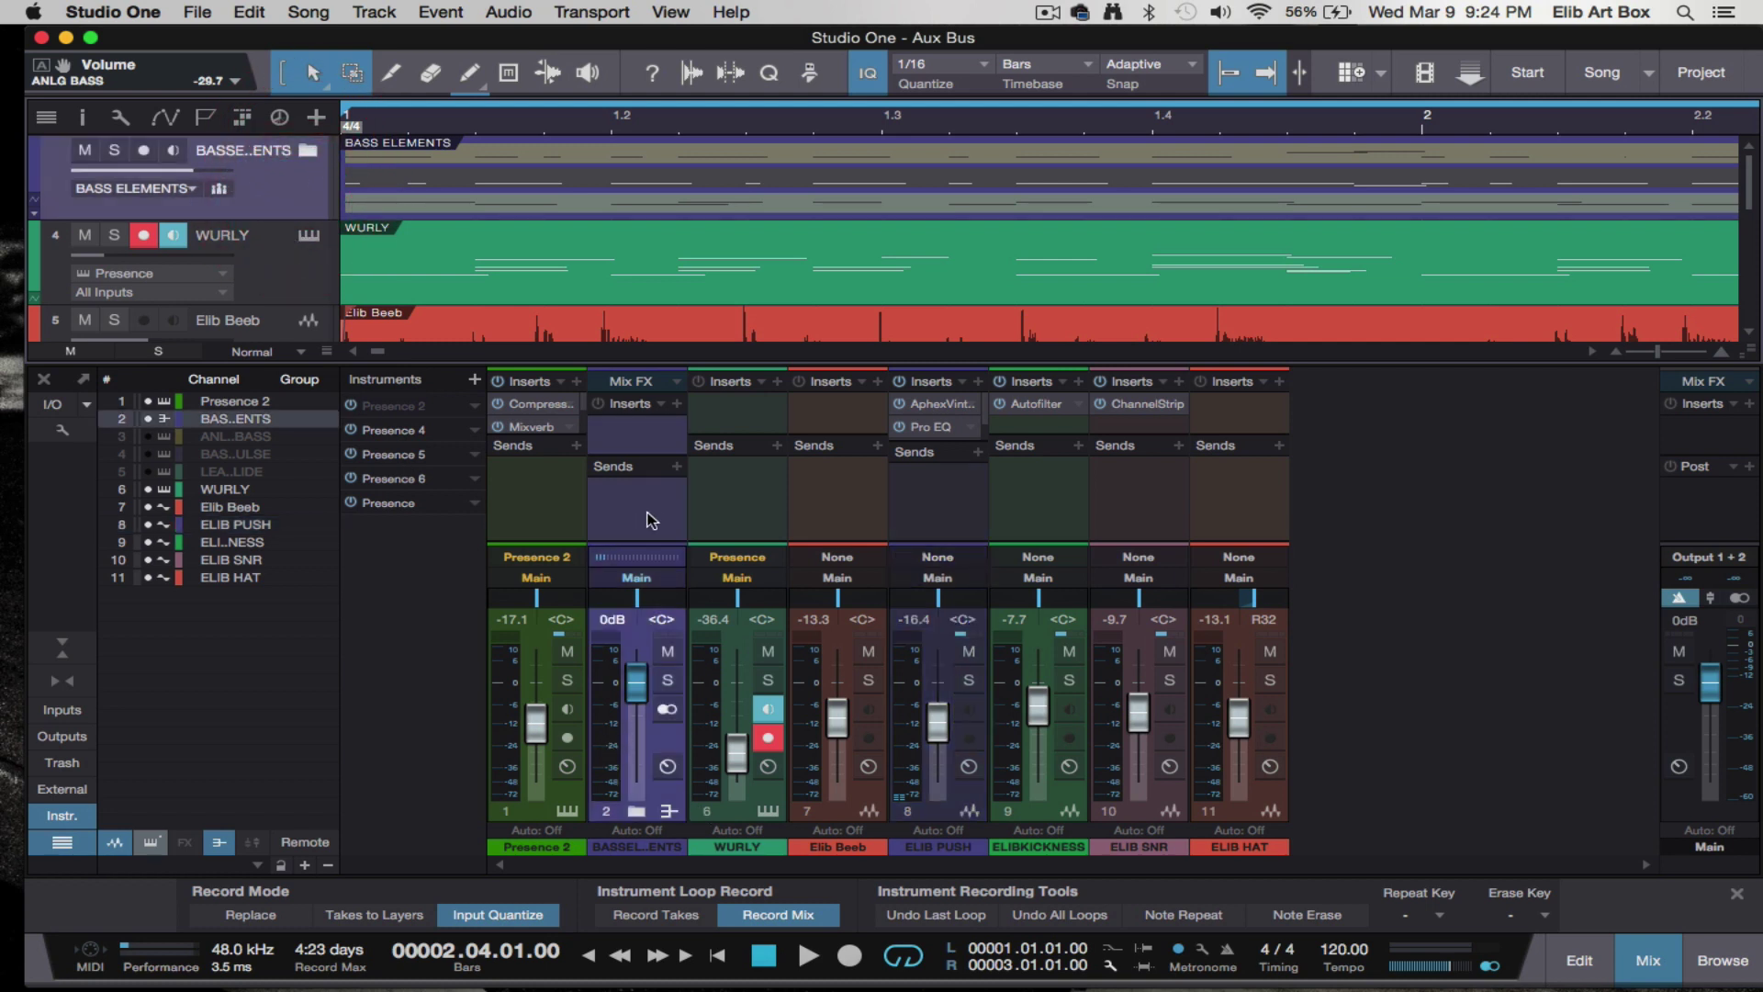
click(678, 744)
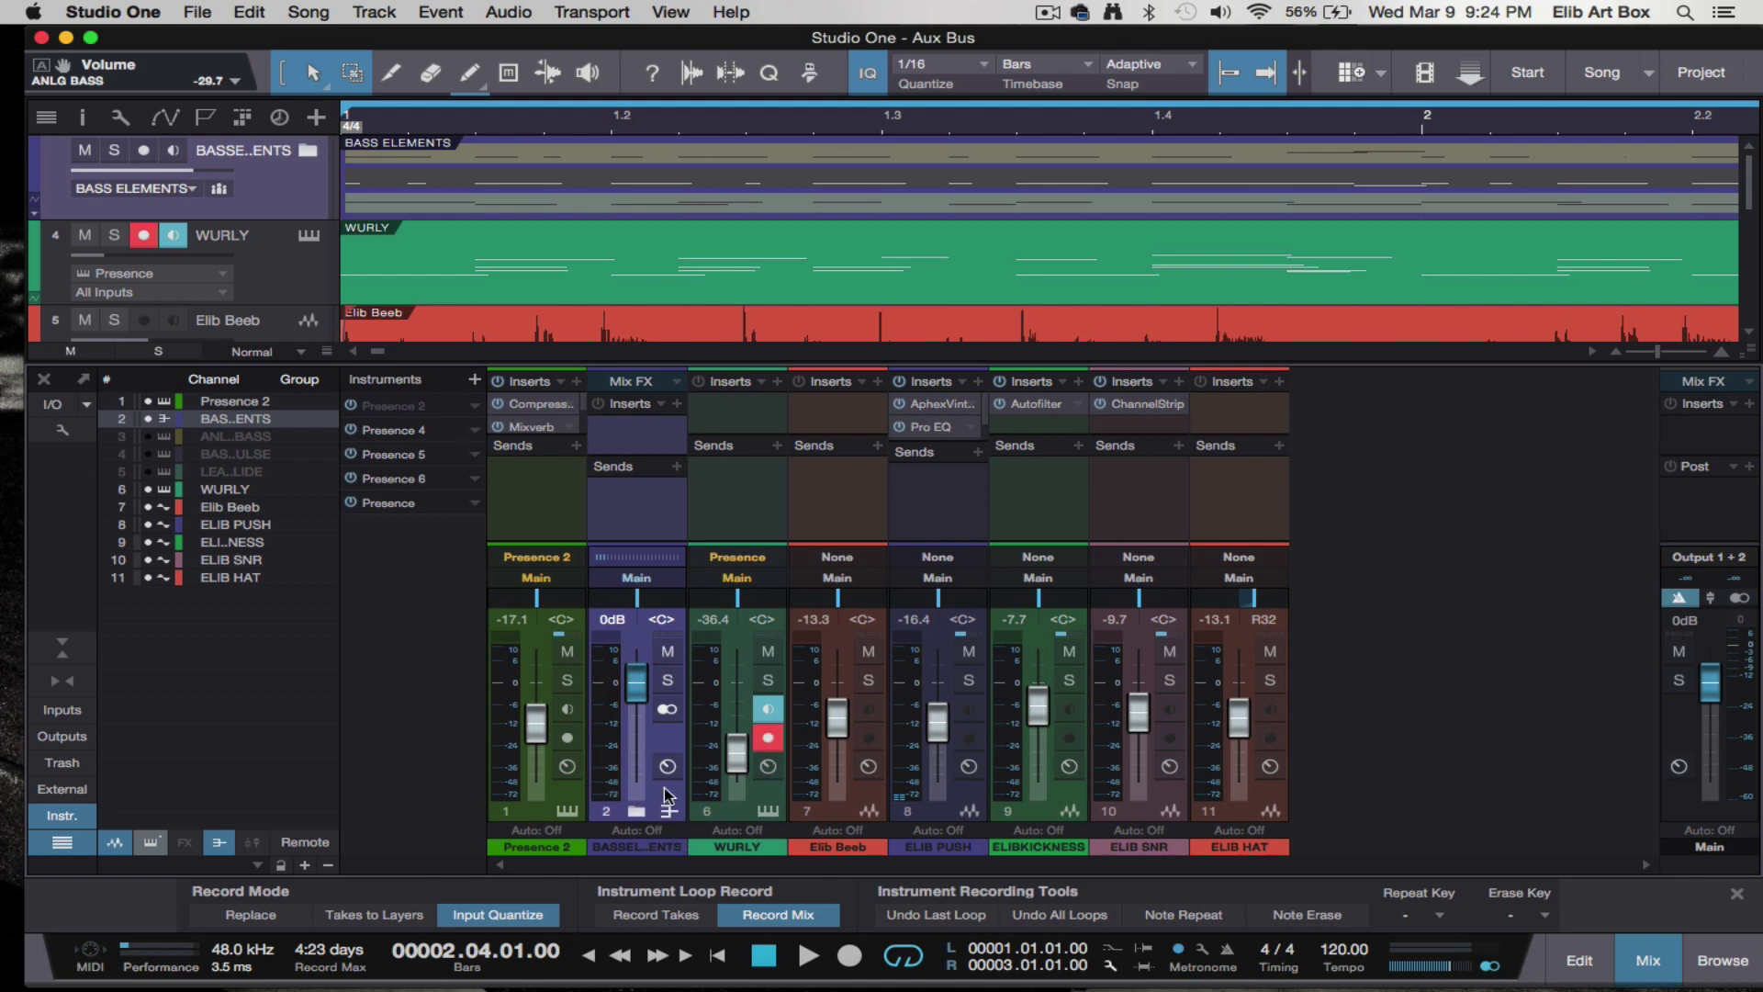
- Expand the BASS ELEMENTS folder in the console, recolour its bus and bass channels crimson, and make only ANLG BASS brown
click(639, 811)
click(631, 739)
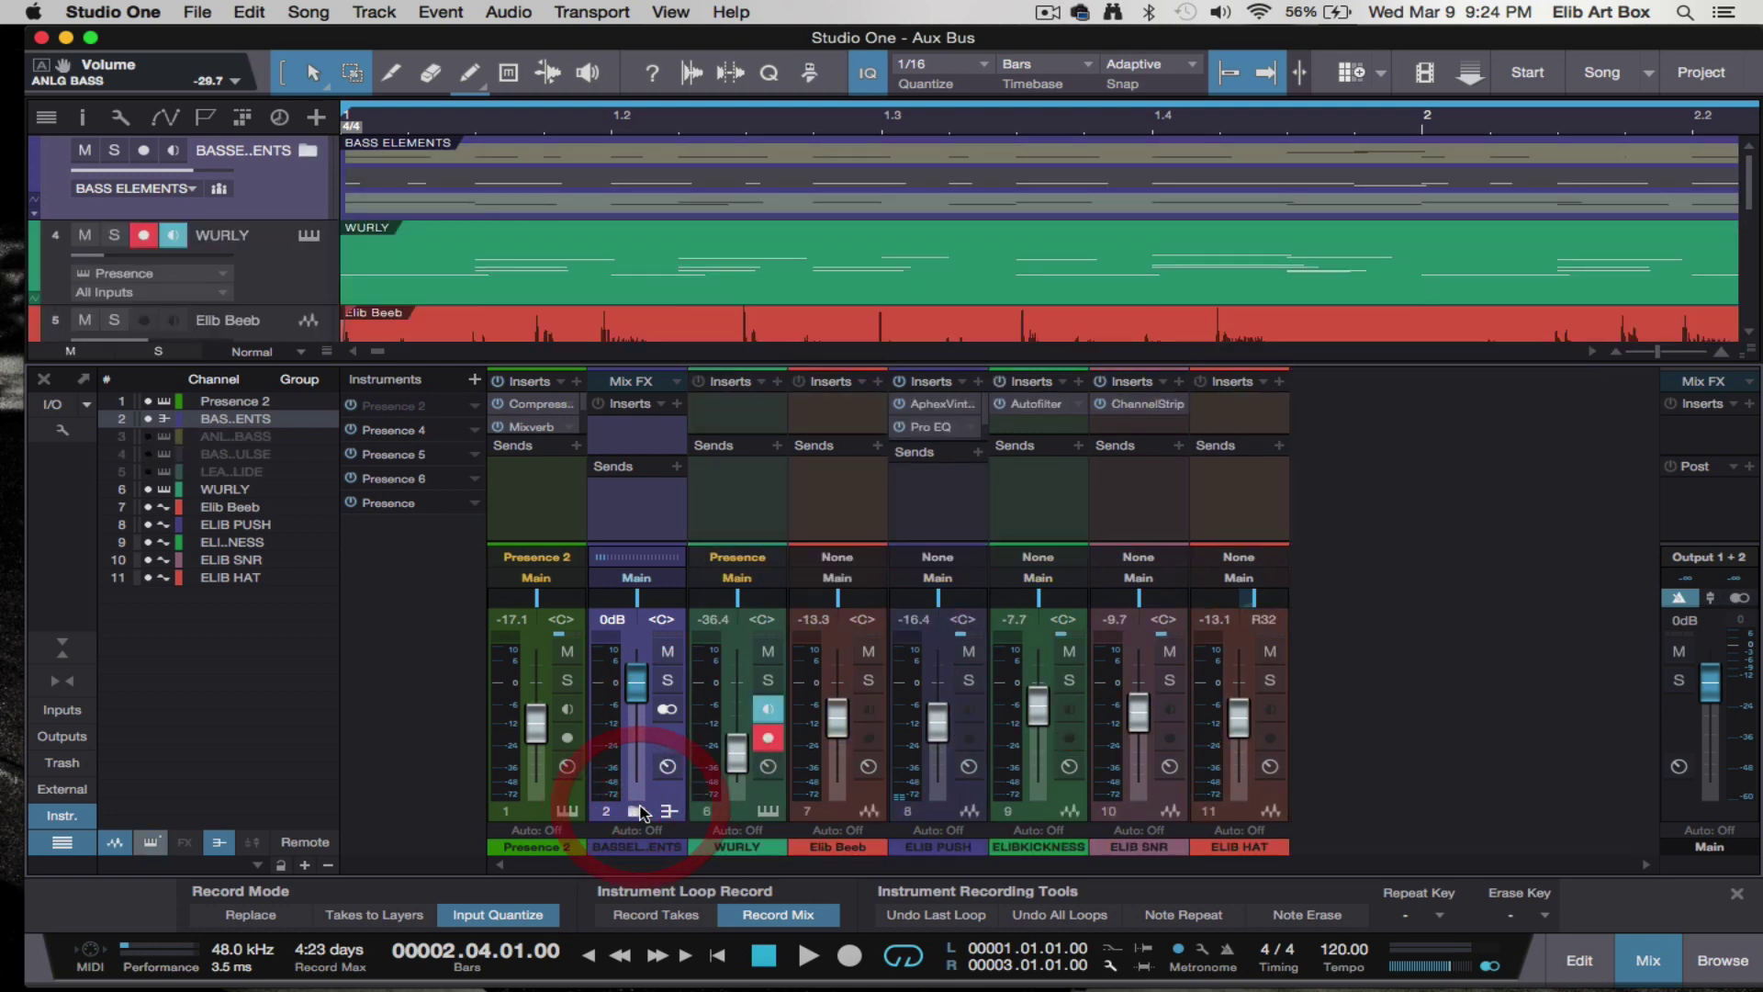
click(636, 811)
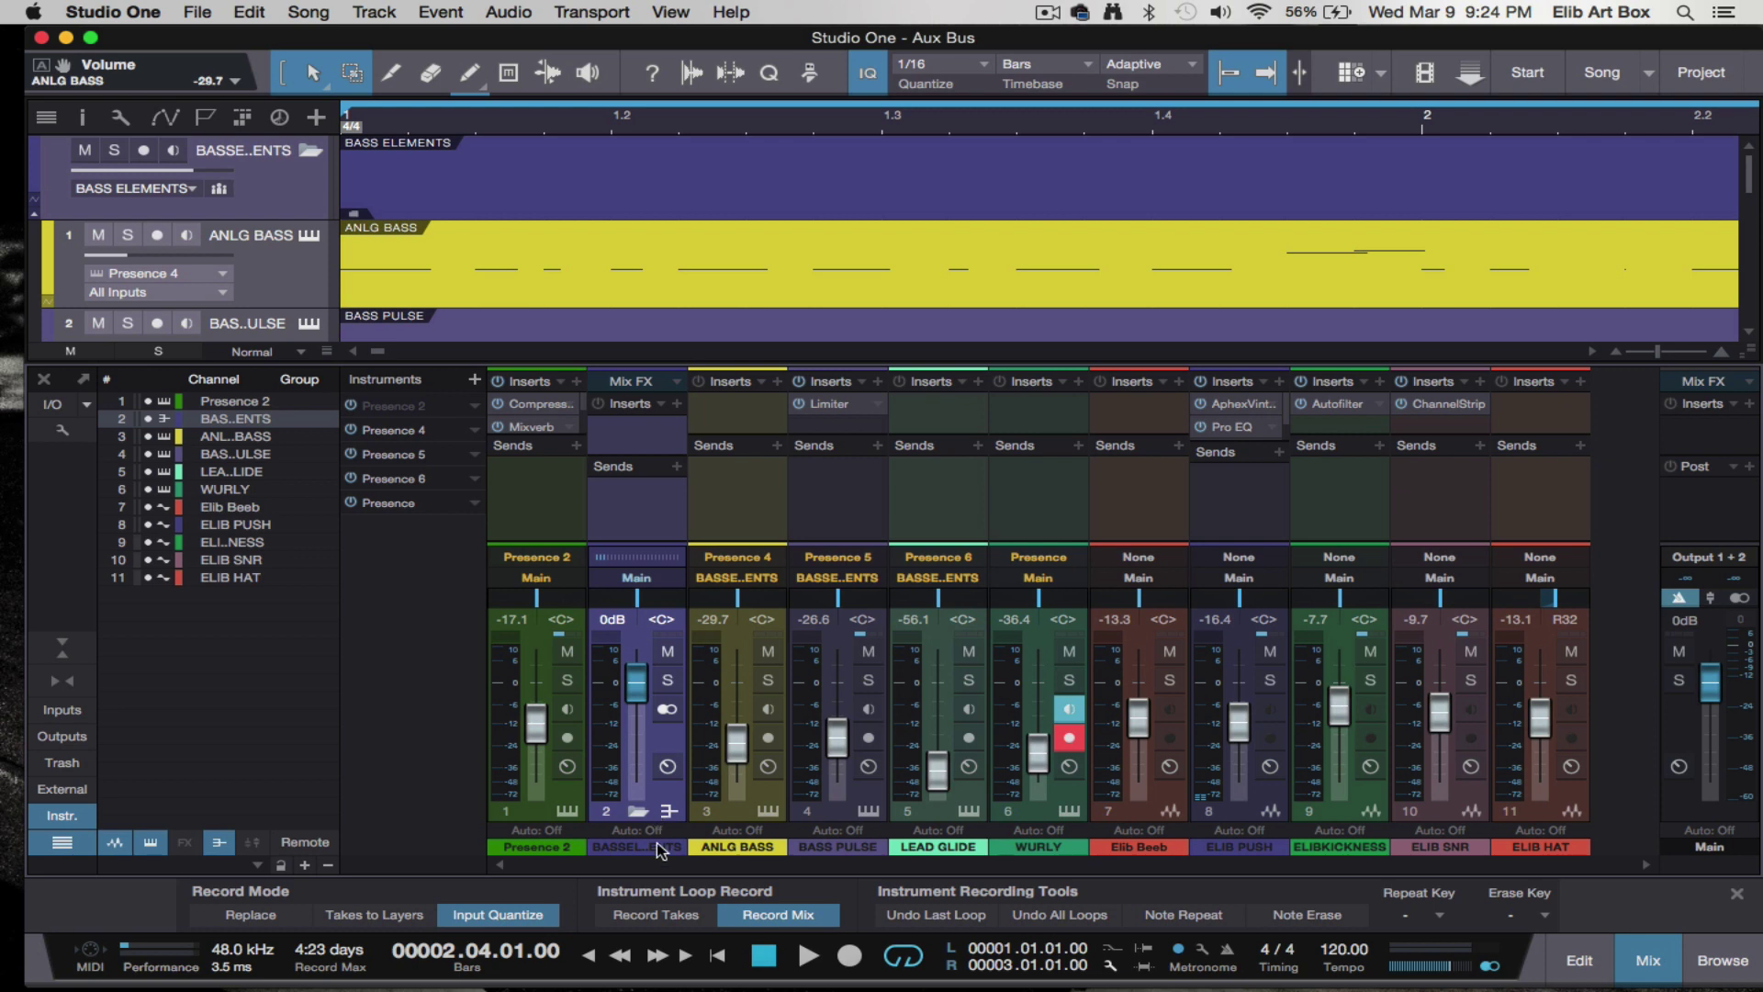
click(663, 847)
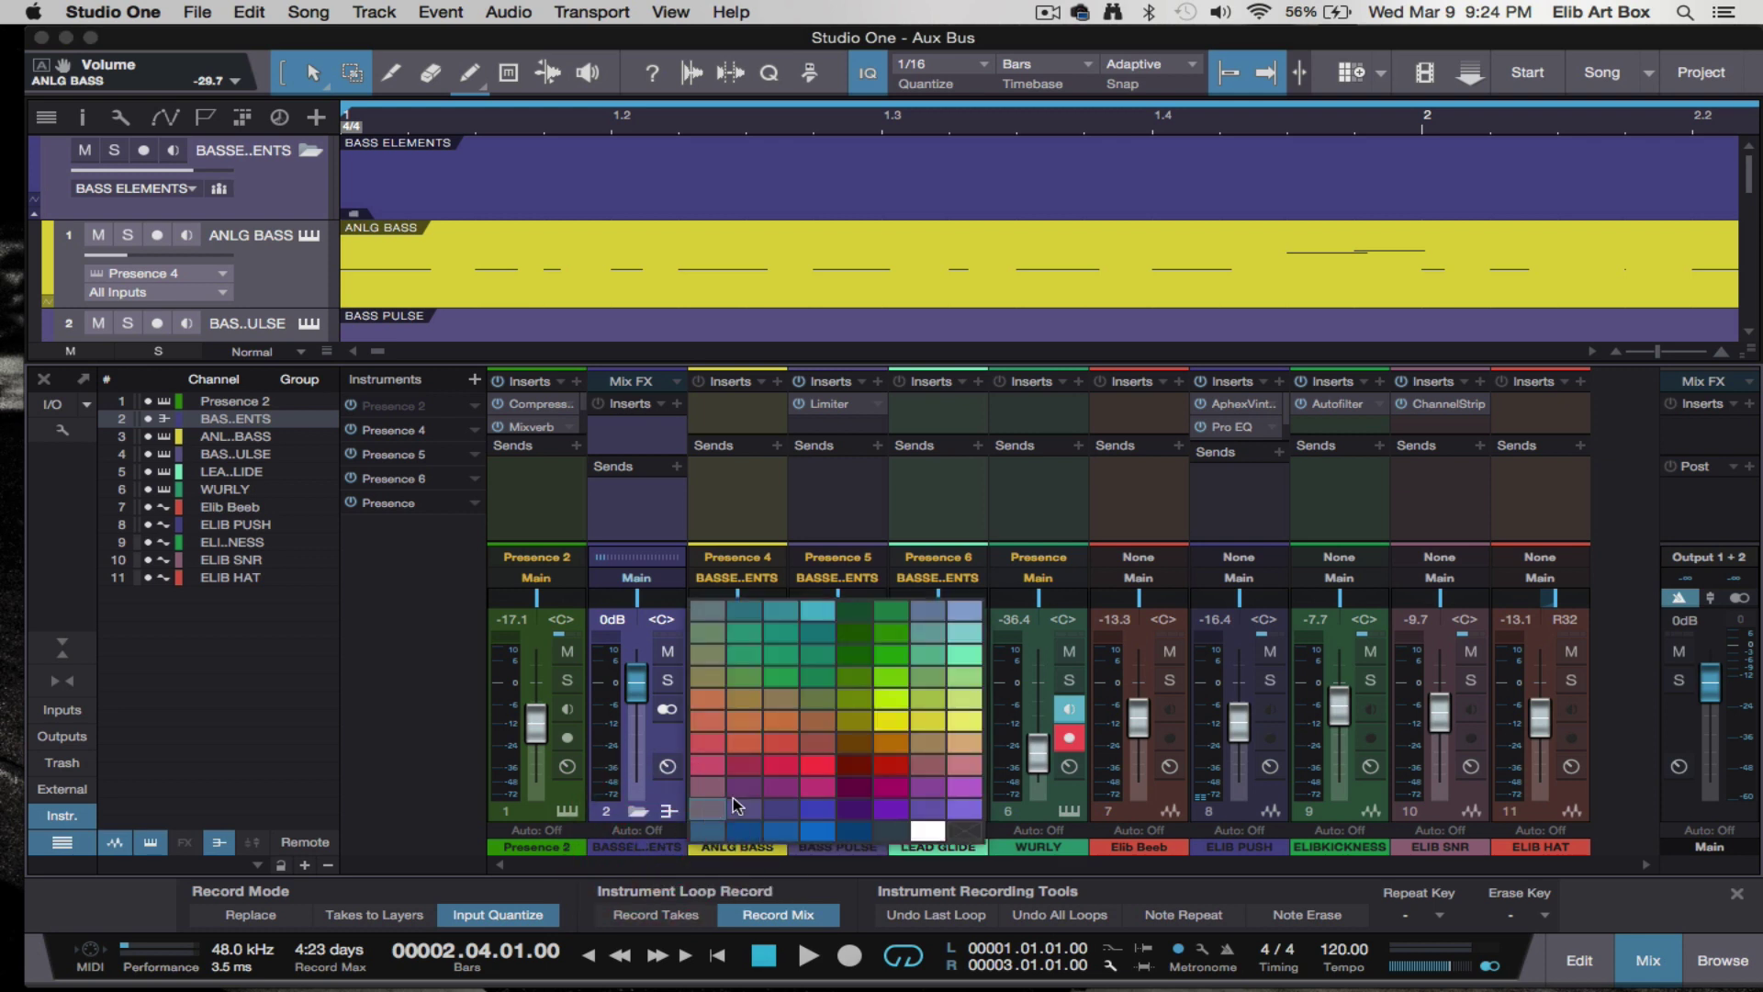
click(774, 762)
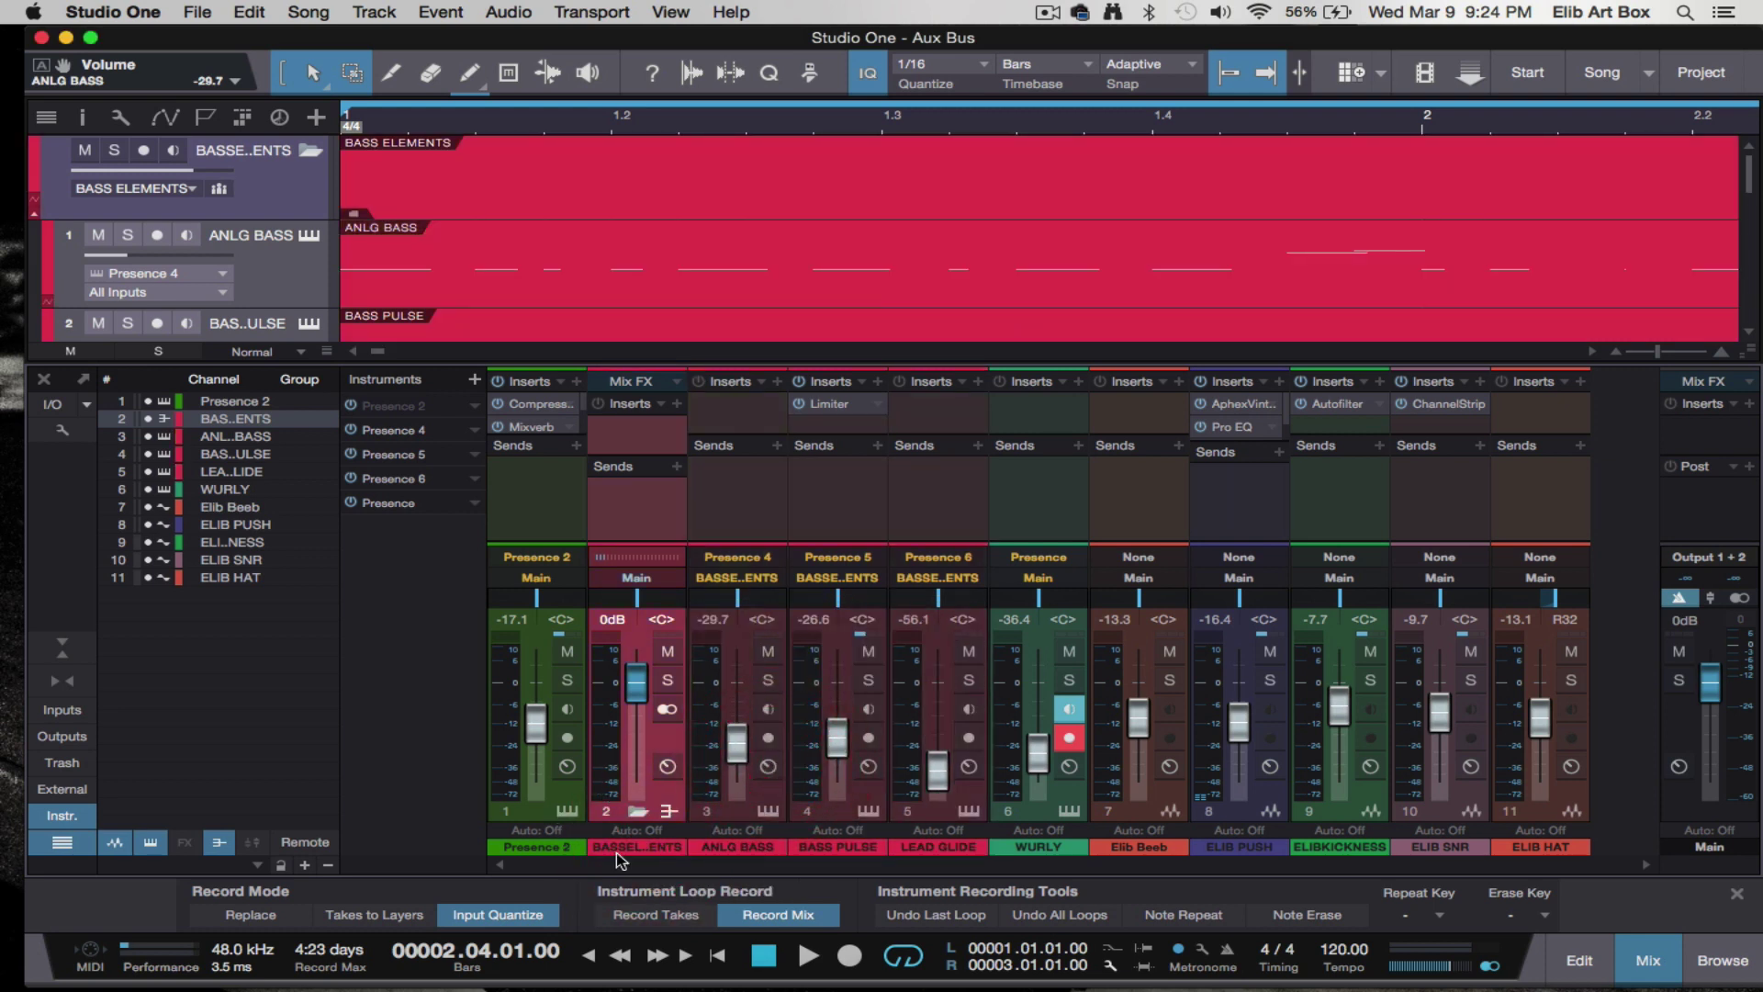
click(774, 847)
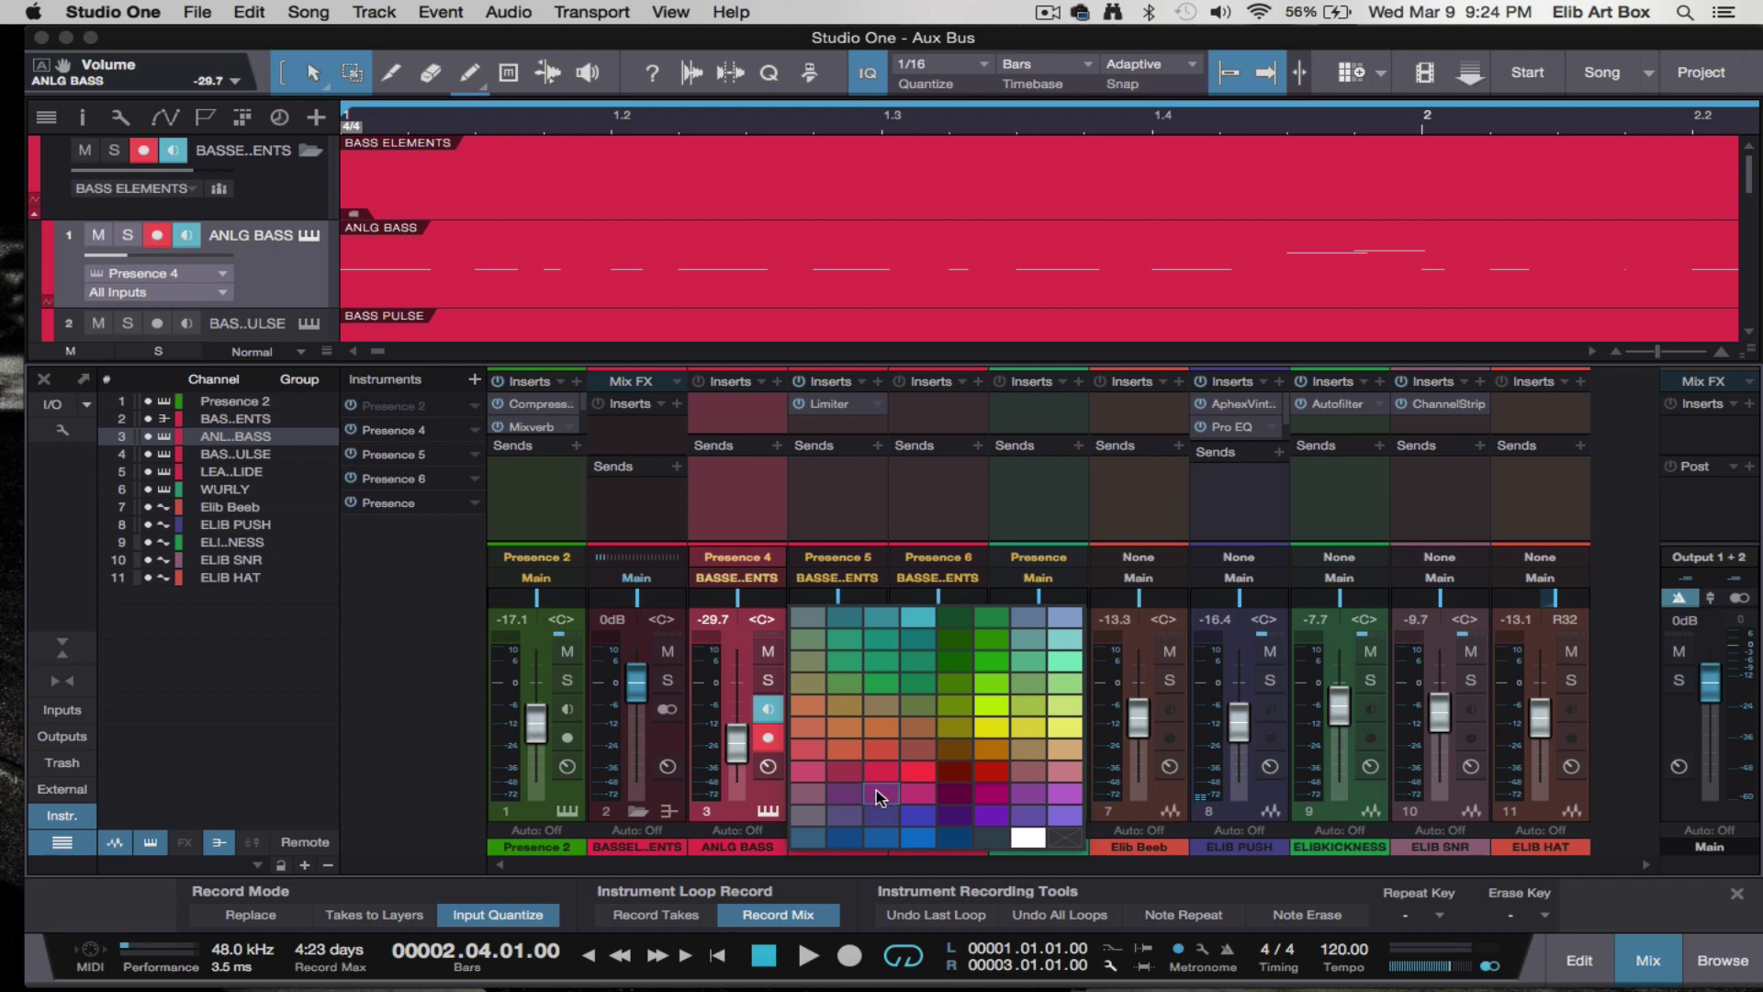
click(950, 753)
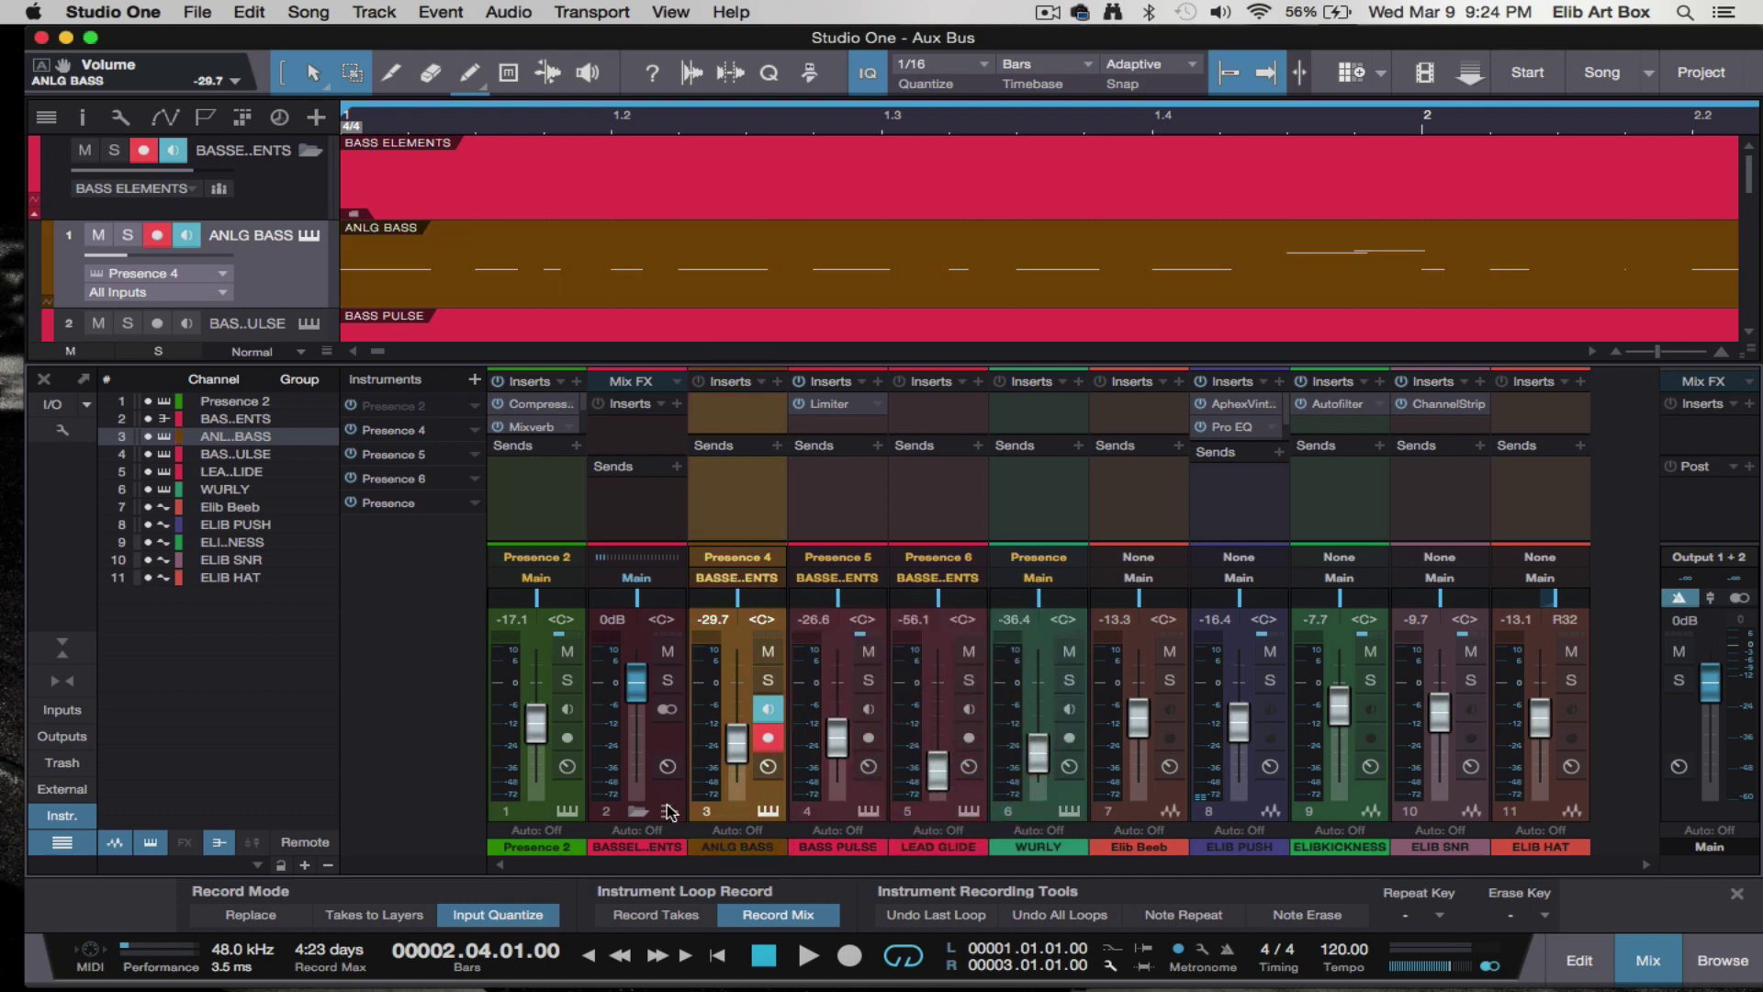
- Collapse and expand the BASS ELEMENTS folder from its bus channel to check how its bass channels hide and show
click(638, 812)
click(639, 812)
click(638, 812)
click(639, 810)
- Enlarge the console's inserts area and inspect the ELIB PUSH channel's Aphex Vintage Exciter and Compressor inserts
drag(1318, 438, 1317, 489)
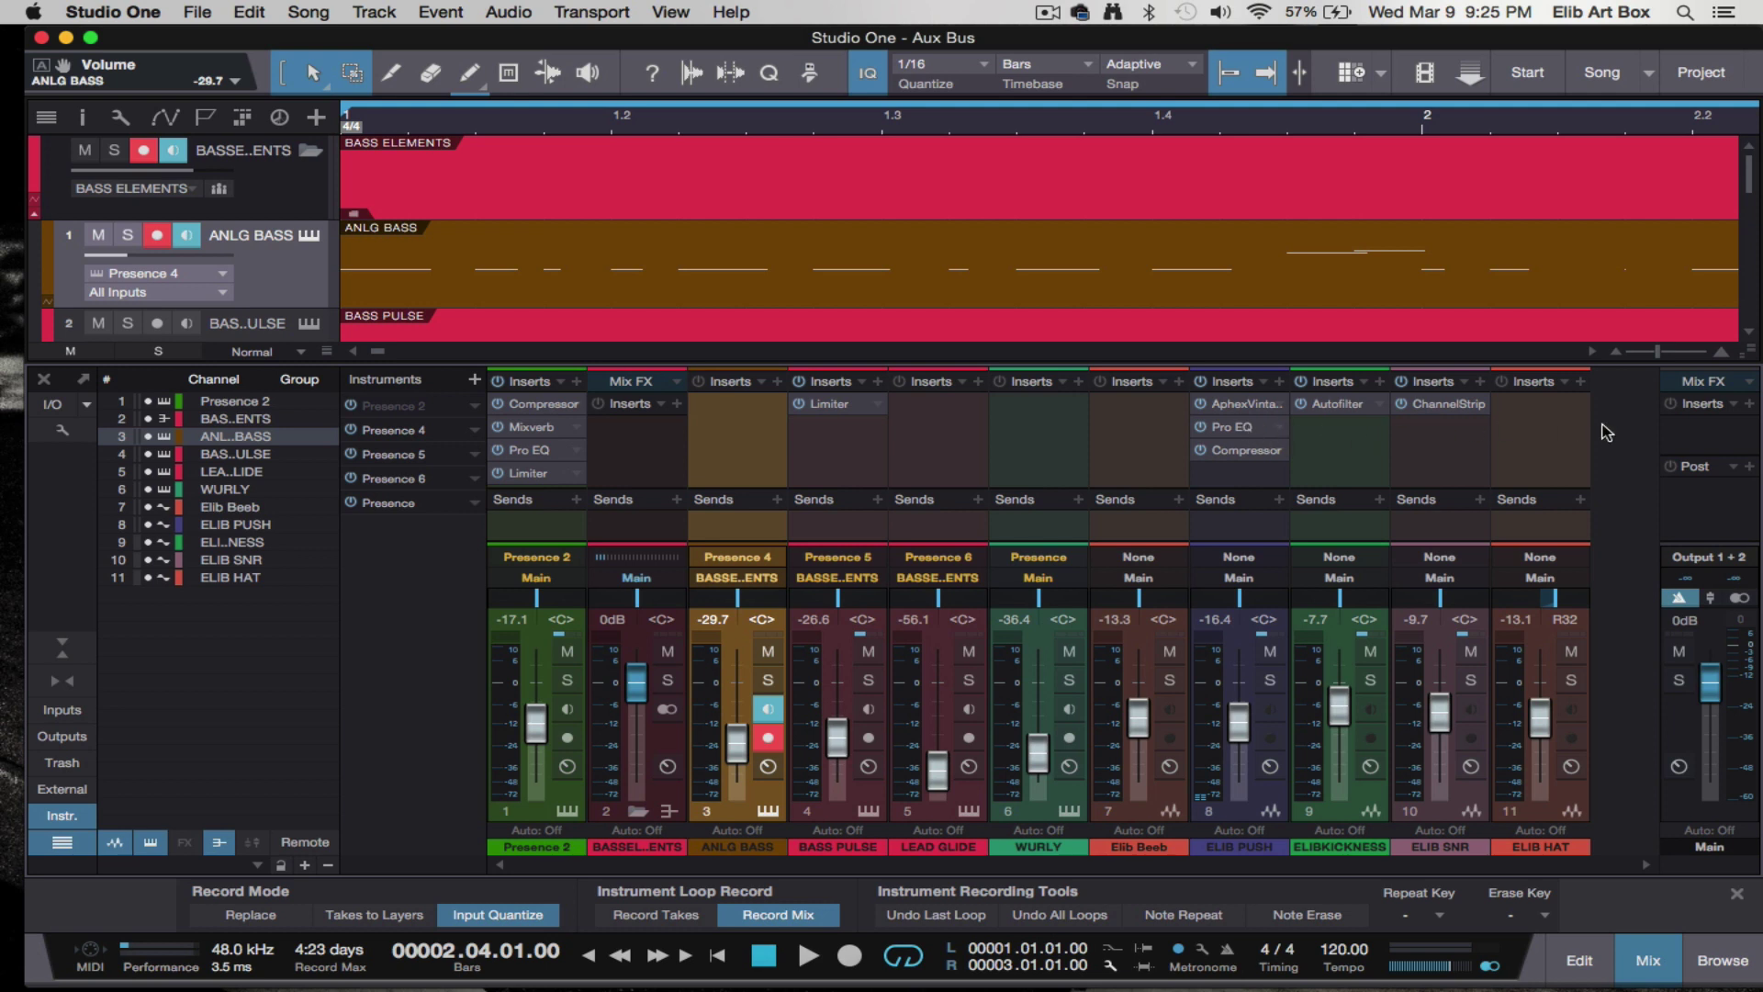
click(1235, 412)
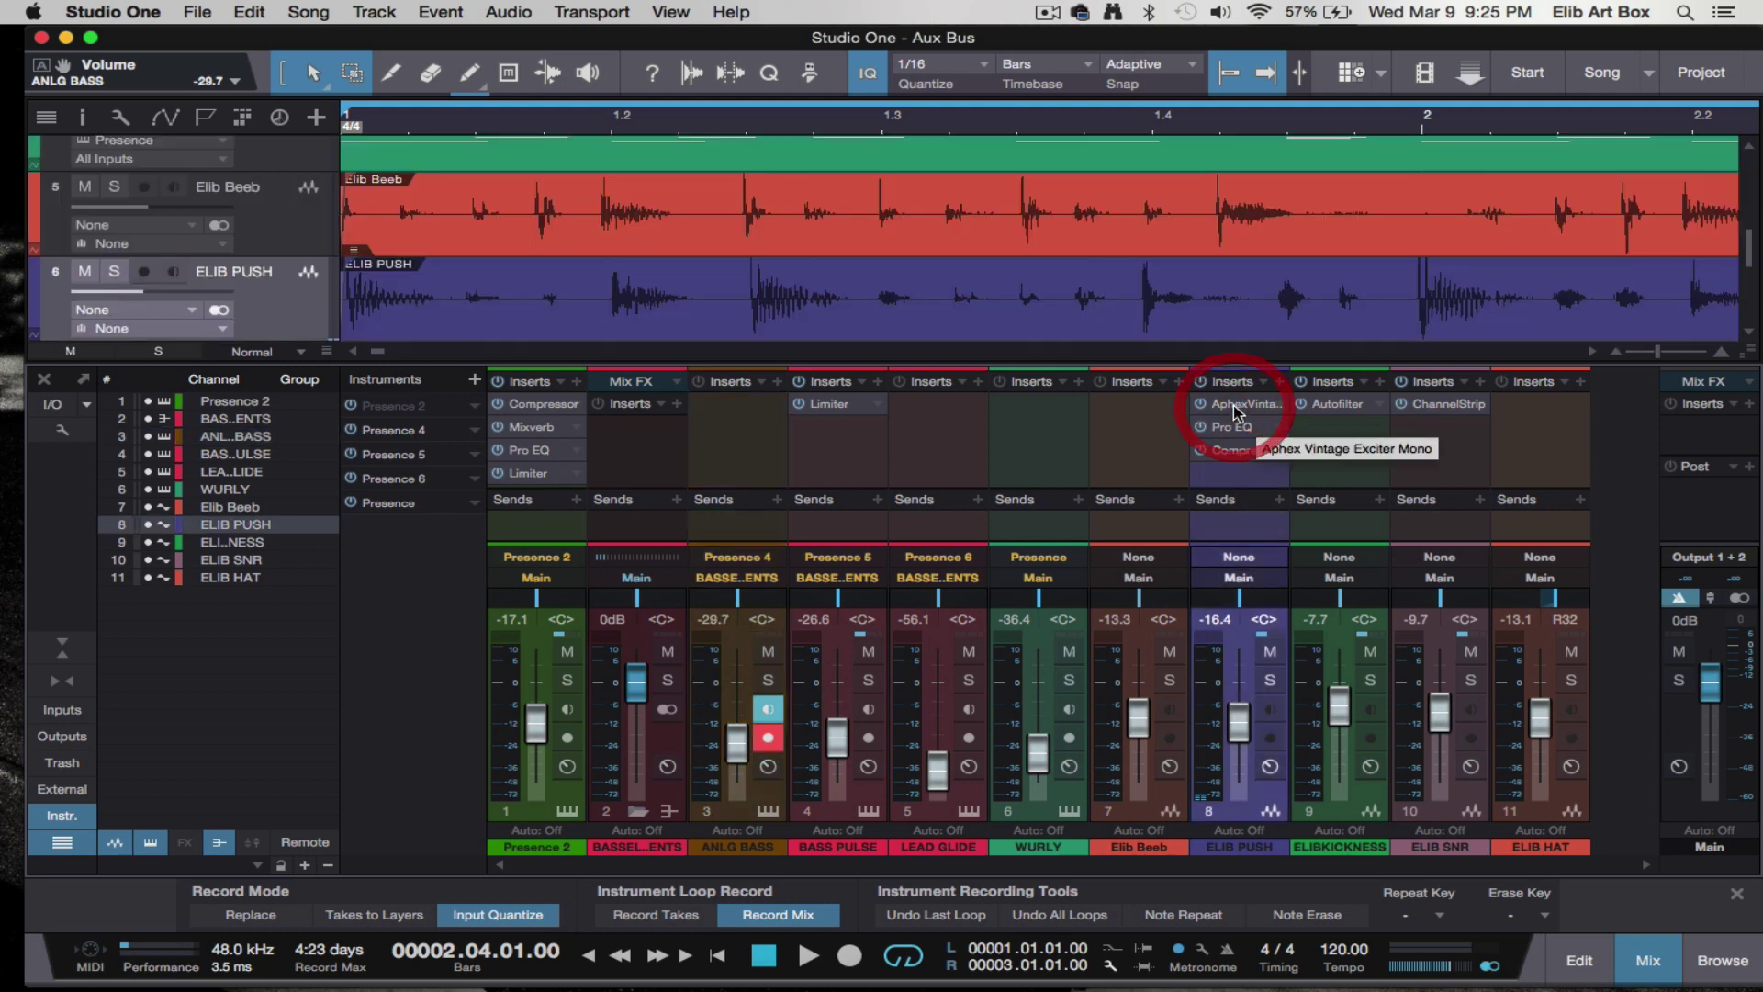
click(1235, 411)
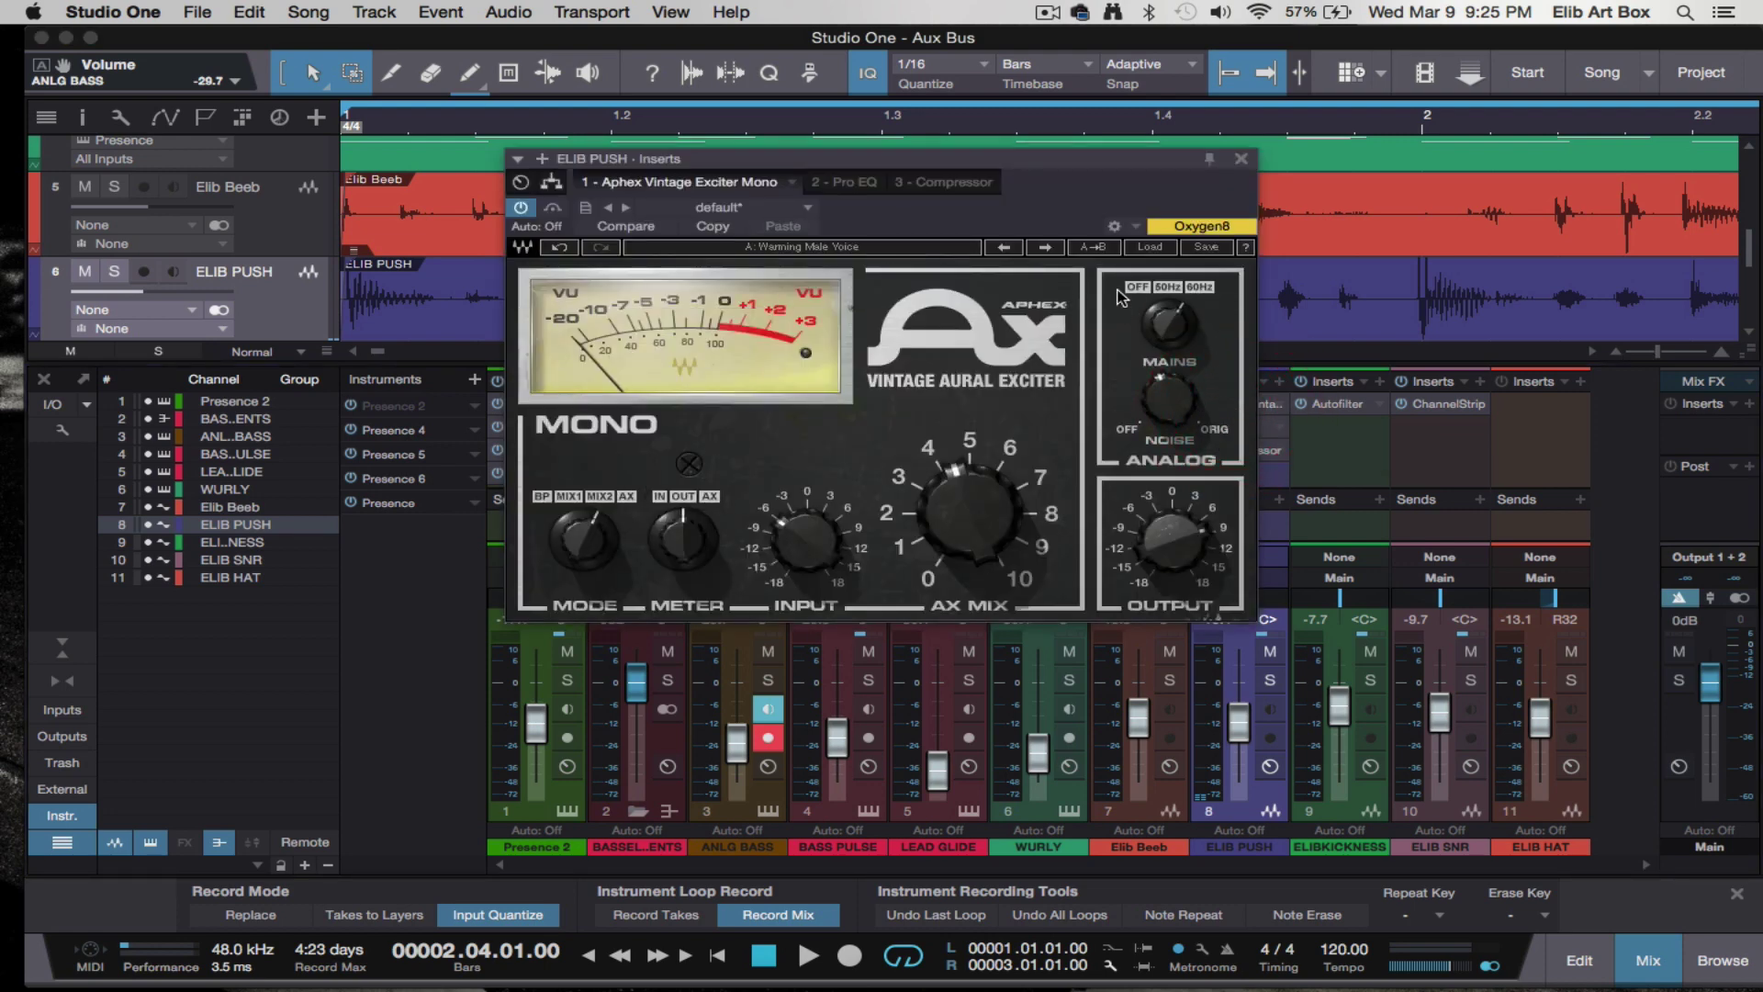
click(861, 182)
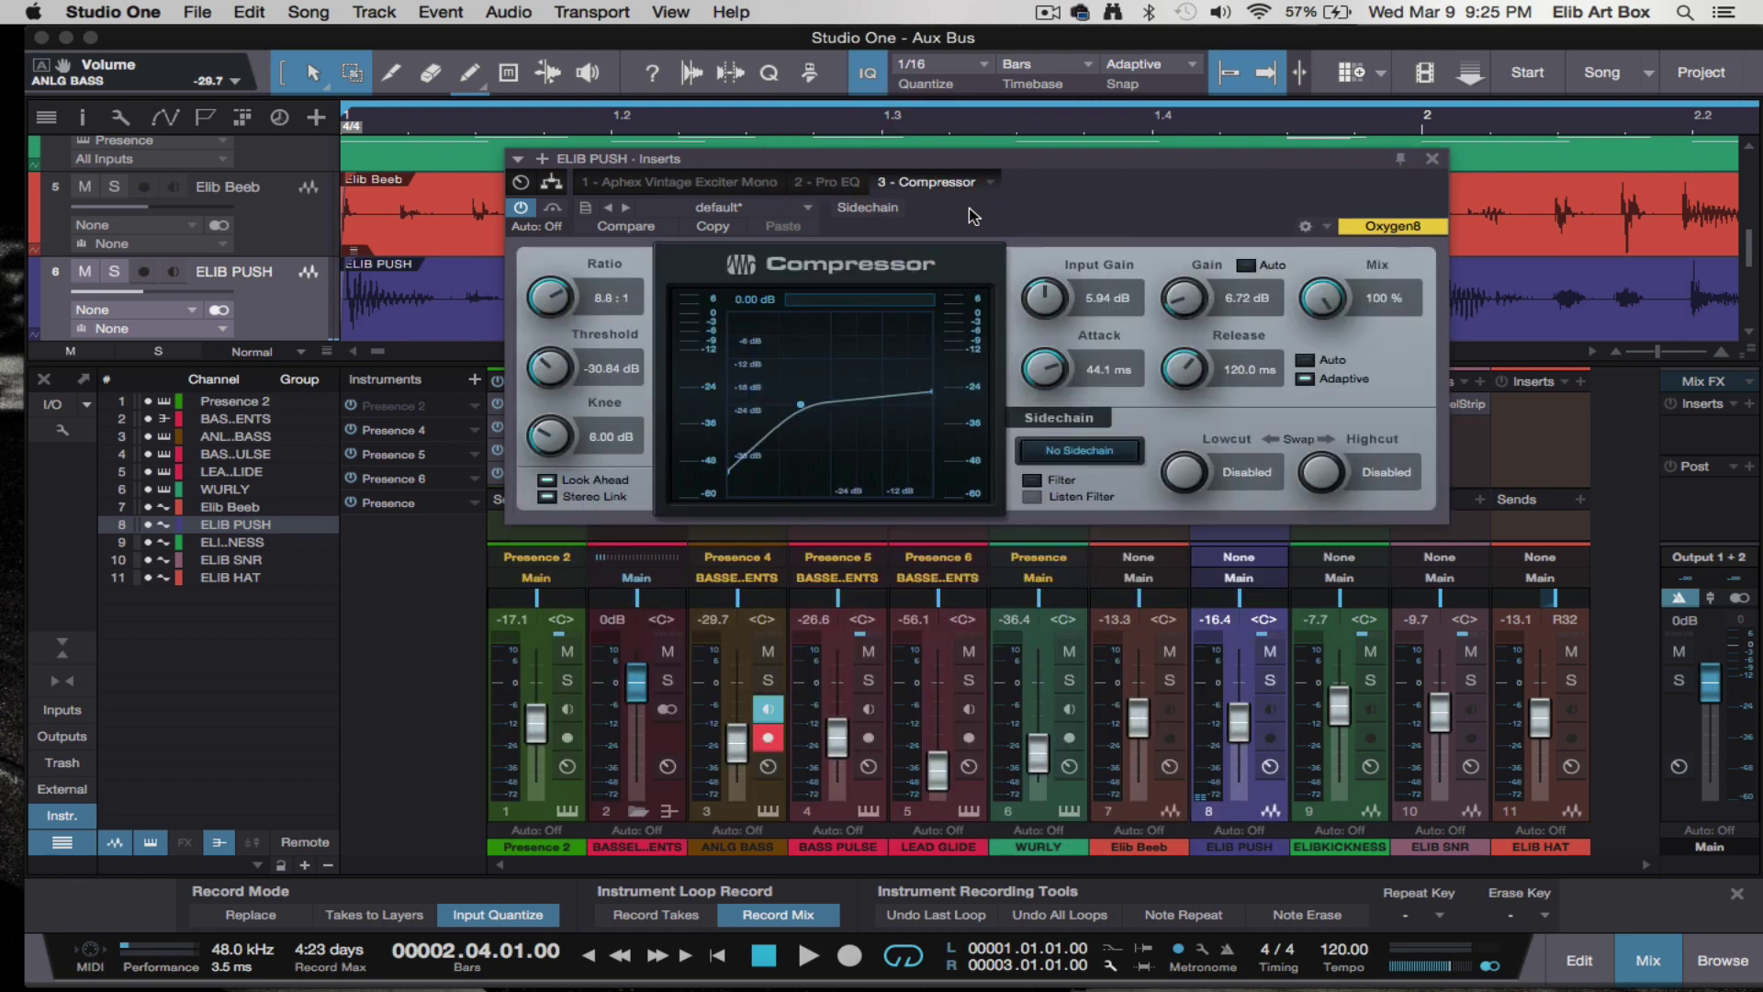
drag(1019, 158, 703, 152)
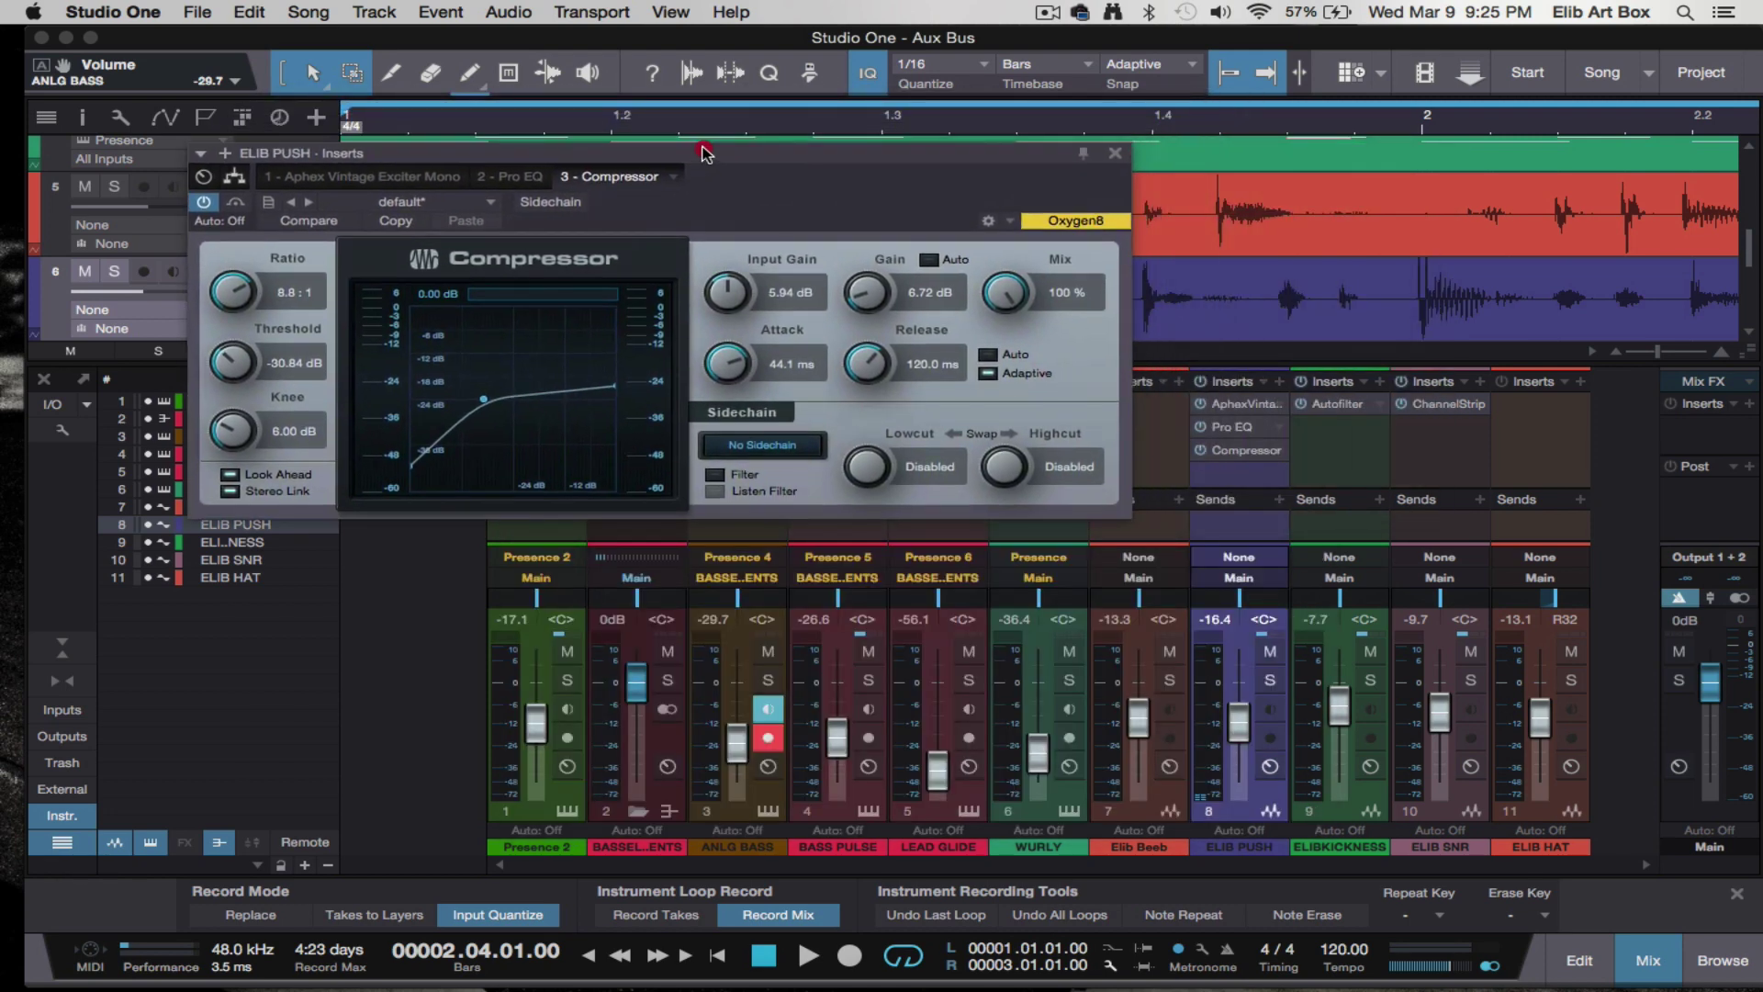
- Solo the ELIB PUSH channel and compare its playback with all inserts active and with them bypassed
click(1270, 680)
key(space)
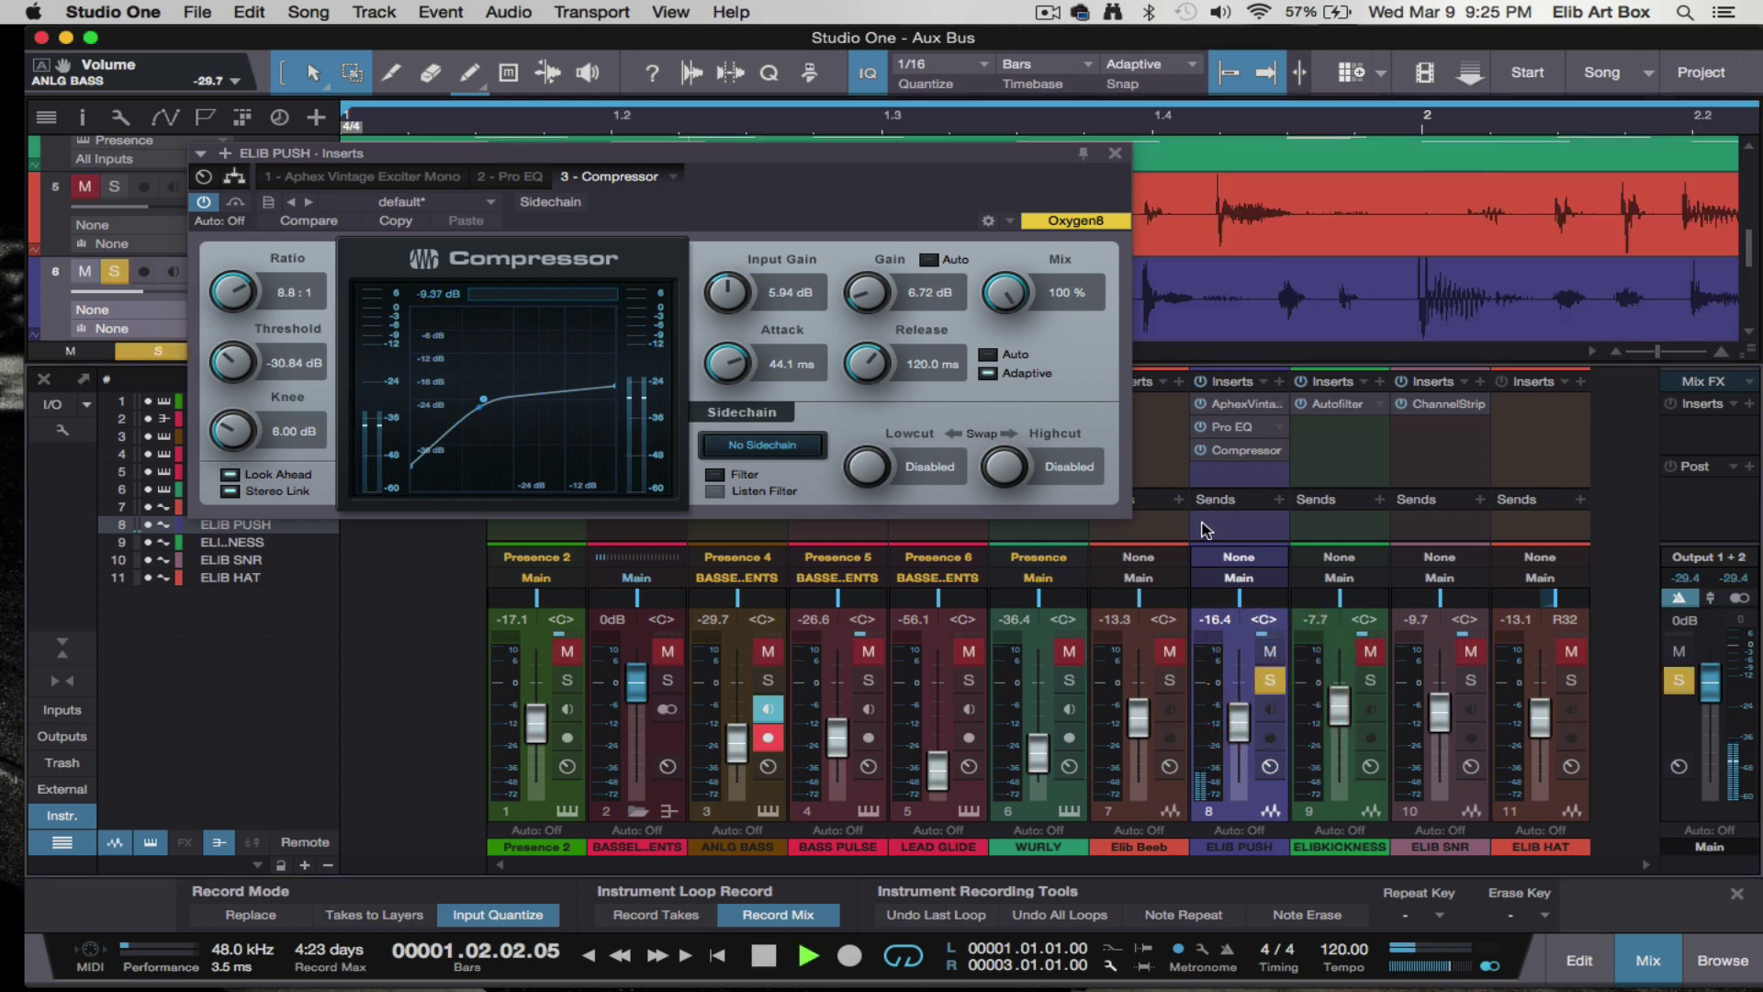
key(space)
click(1200, 382)
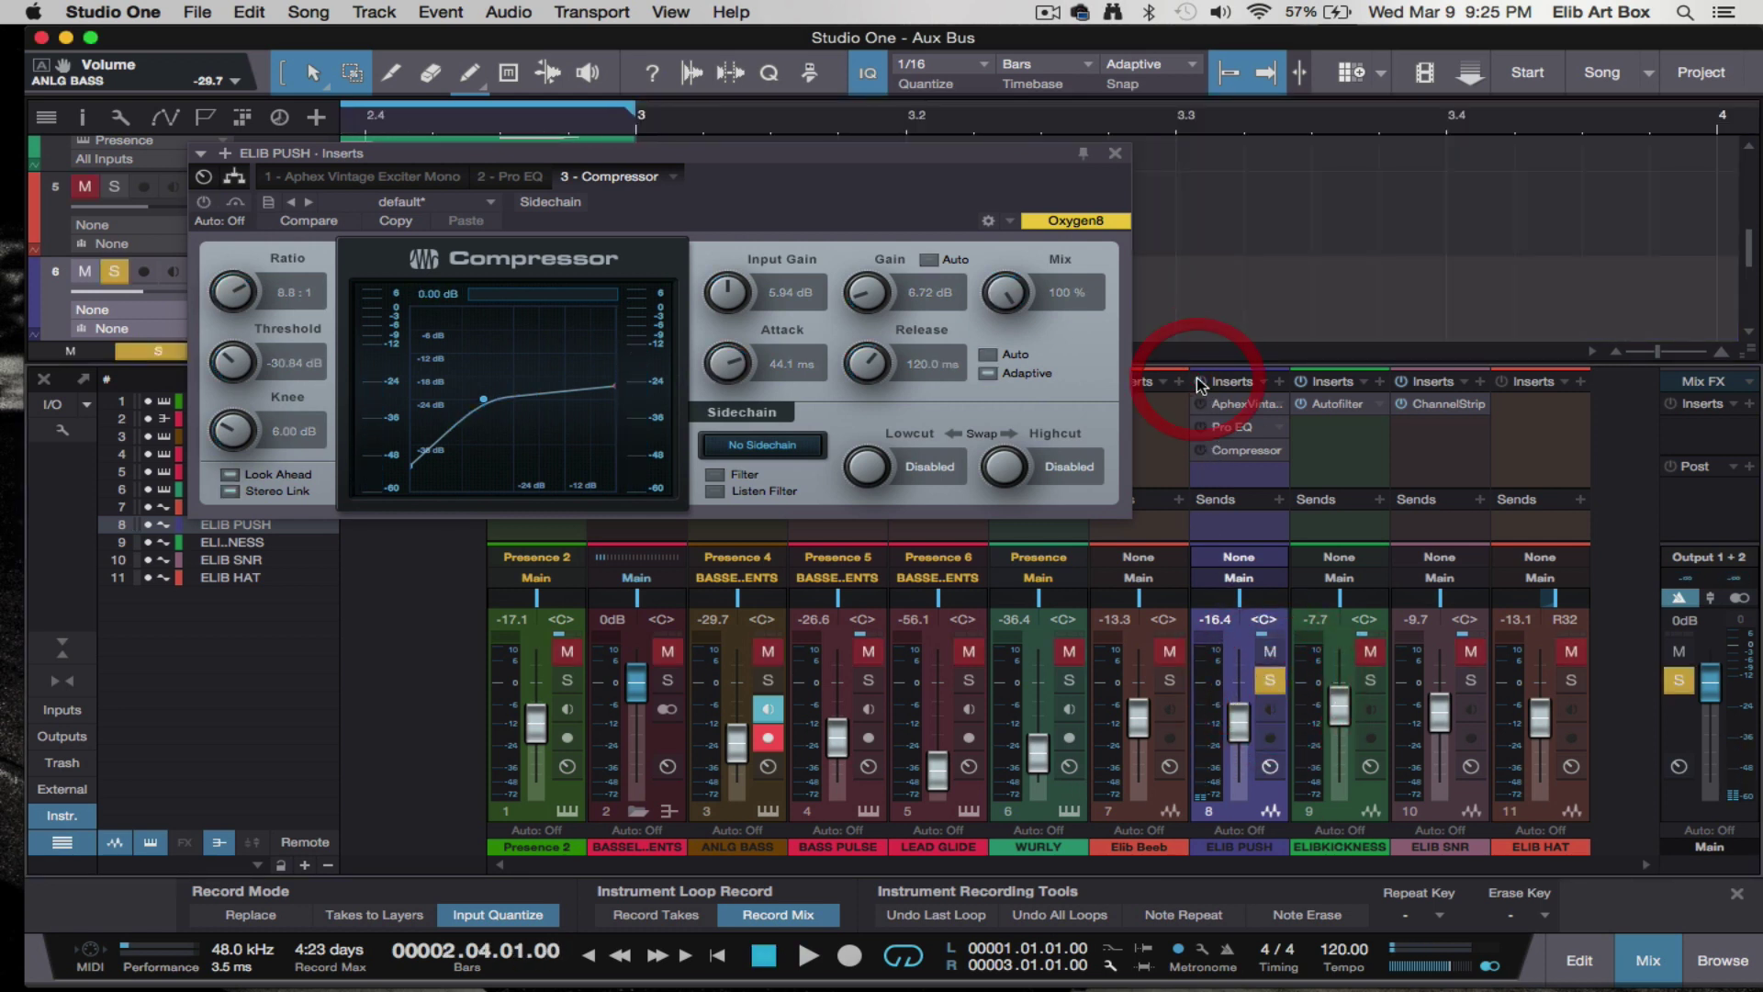
key(space)
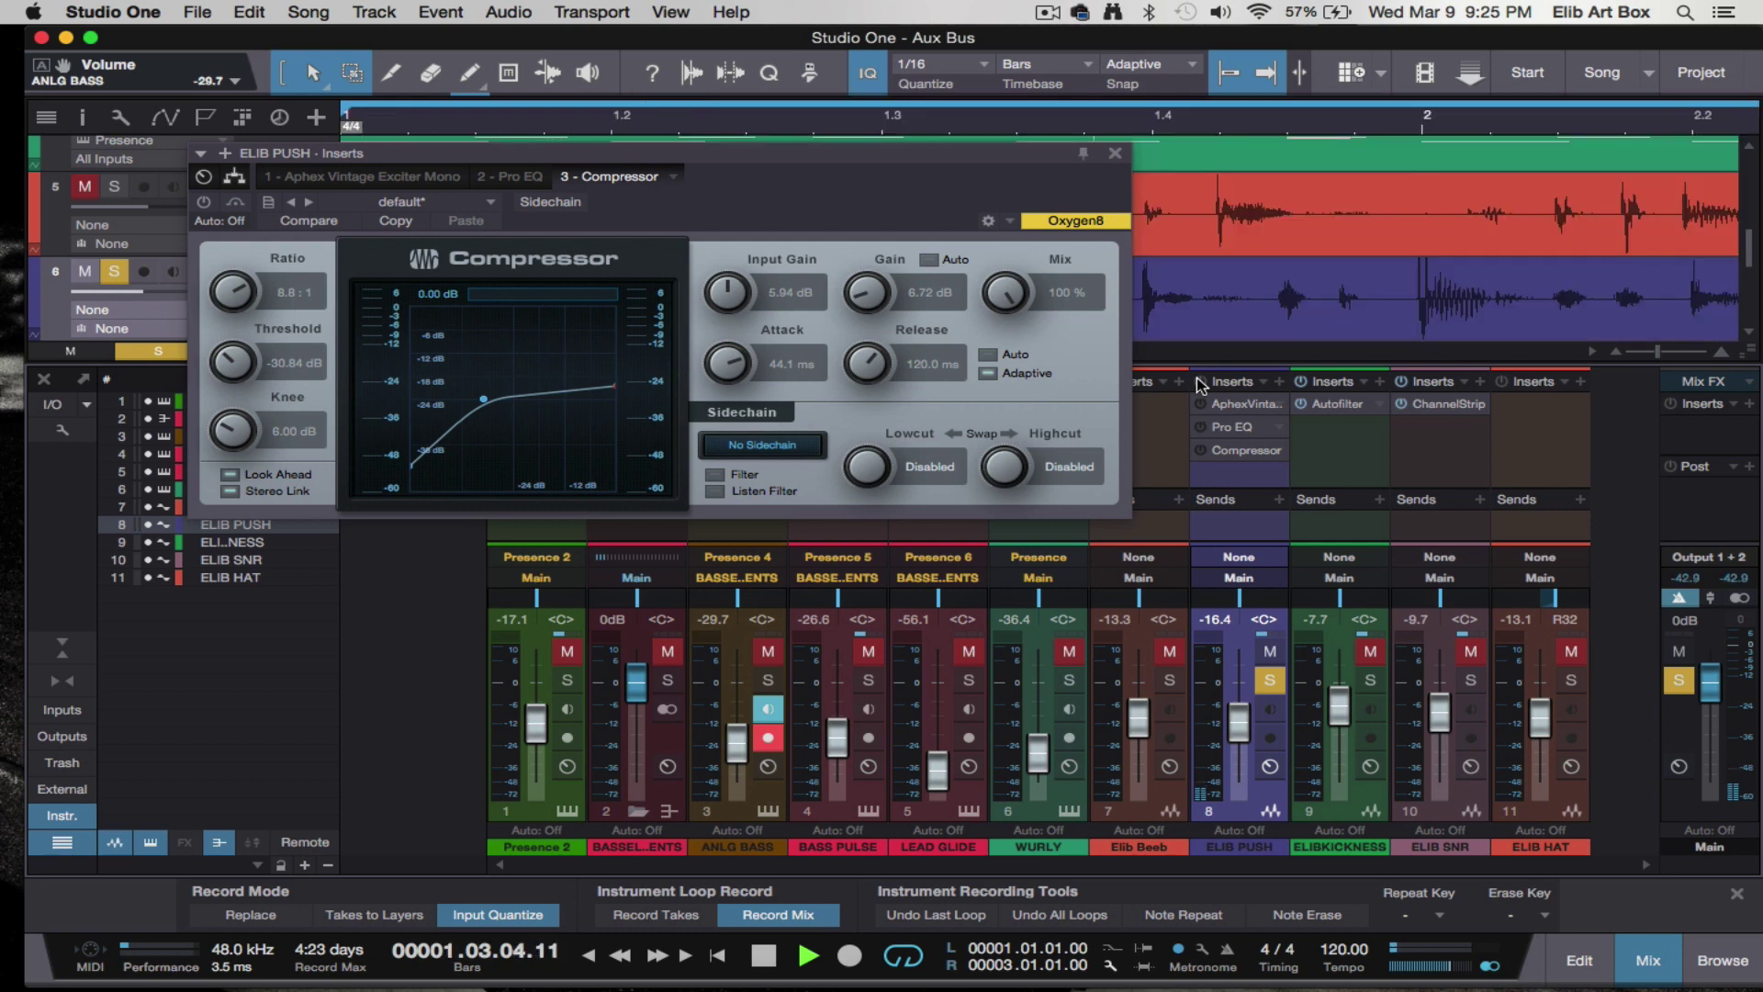
- Reactivate the ELIB PUSH inserts, review the Pro EQ during playback, and close the effect window once playback is stopped
click(1200, 427)
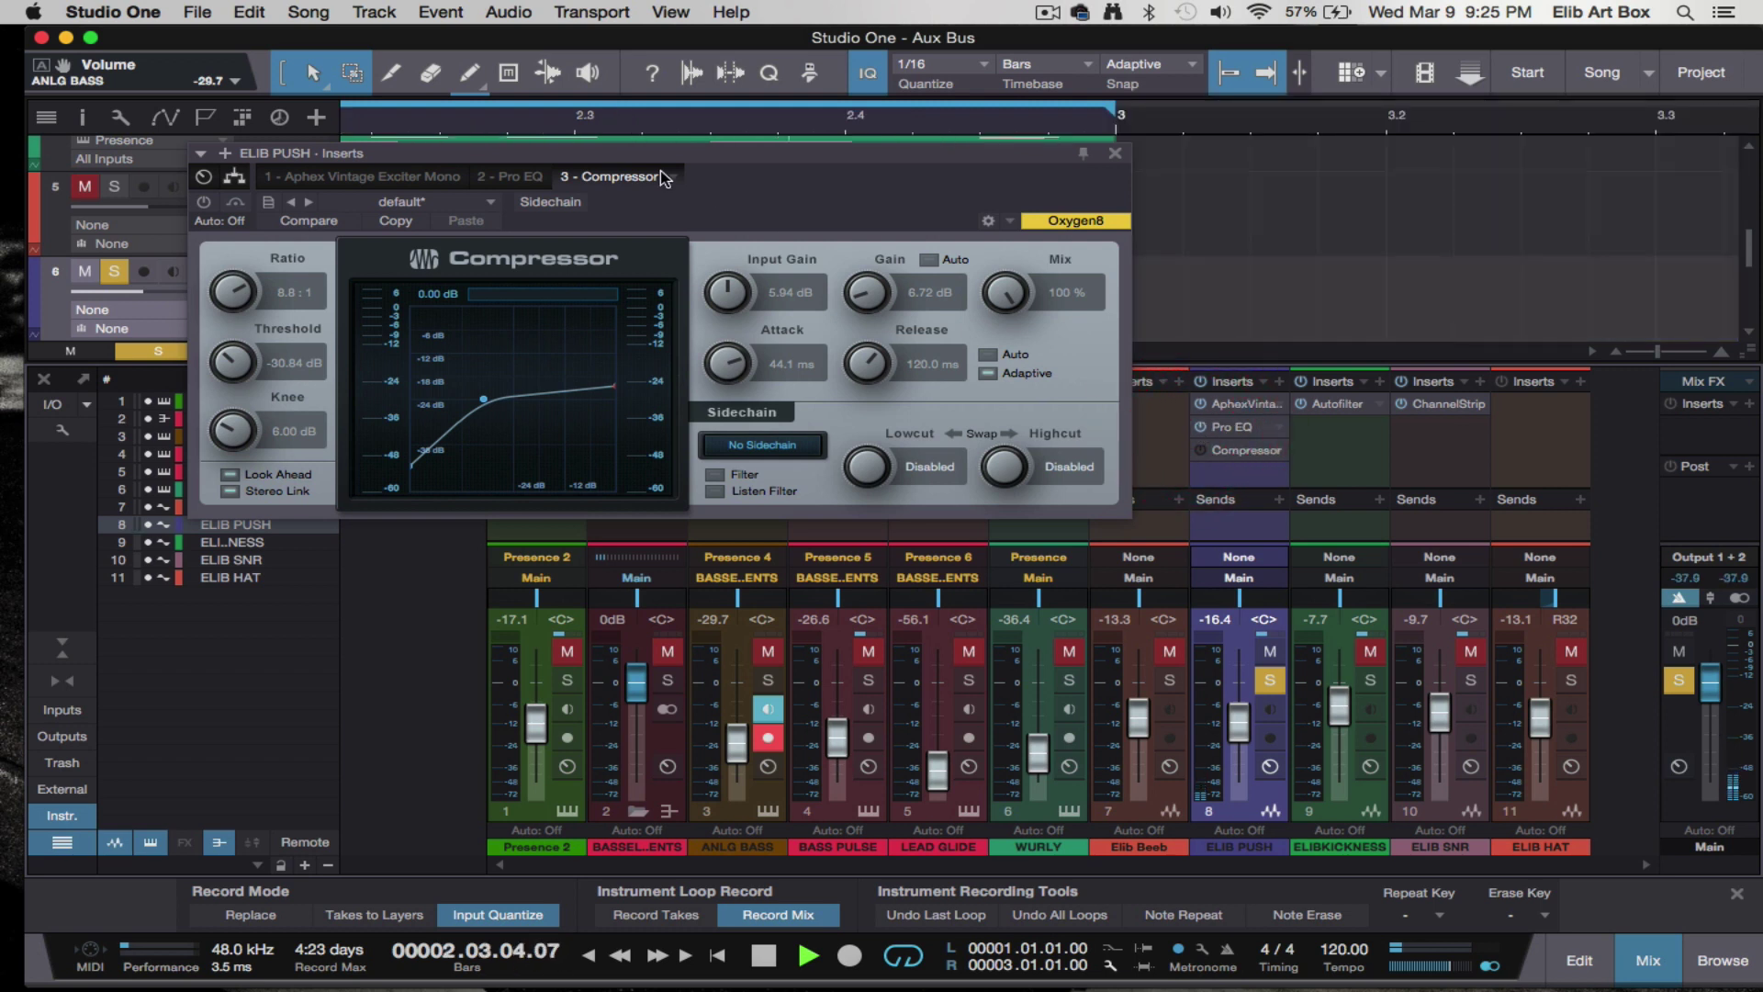
click(510, 177)
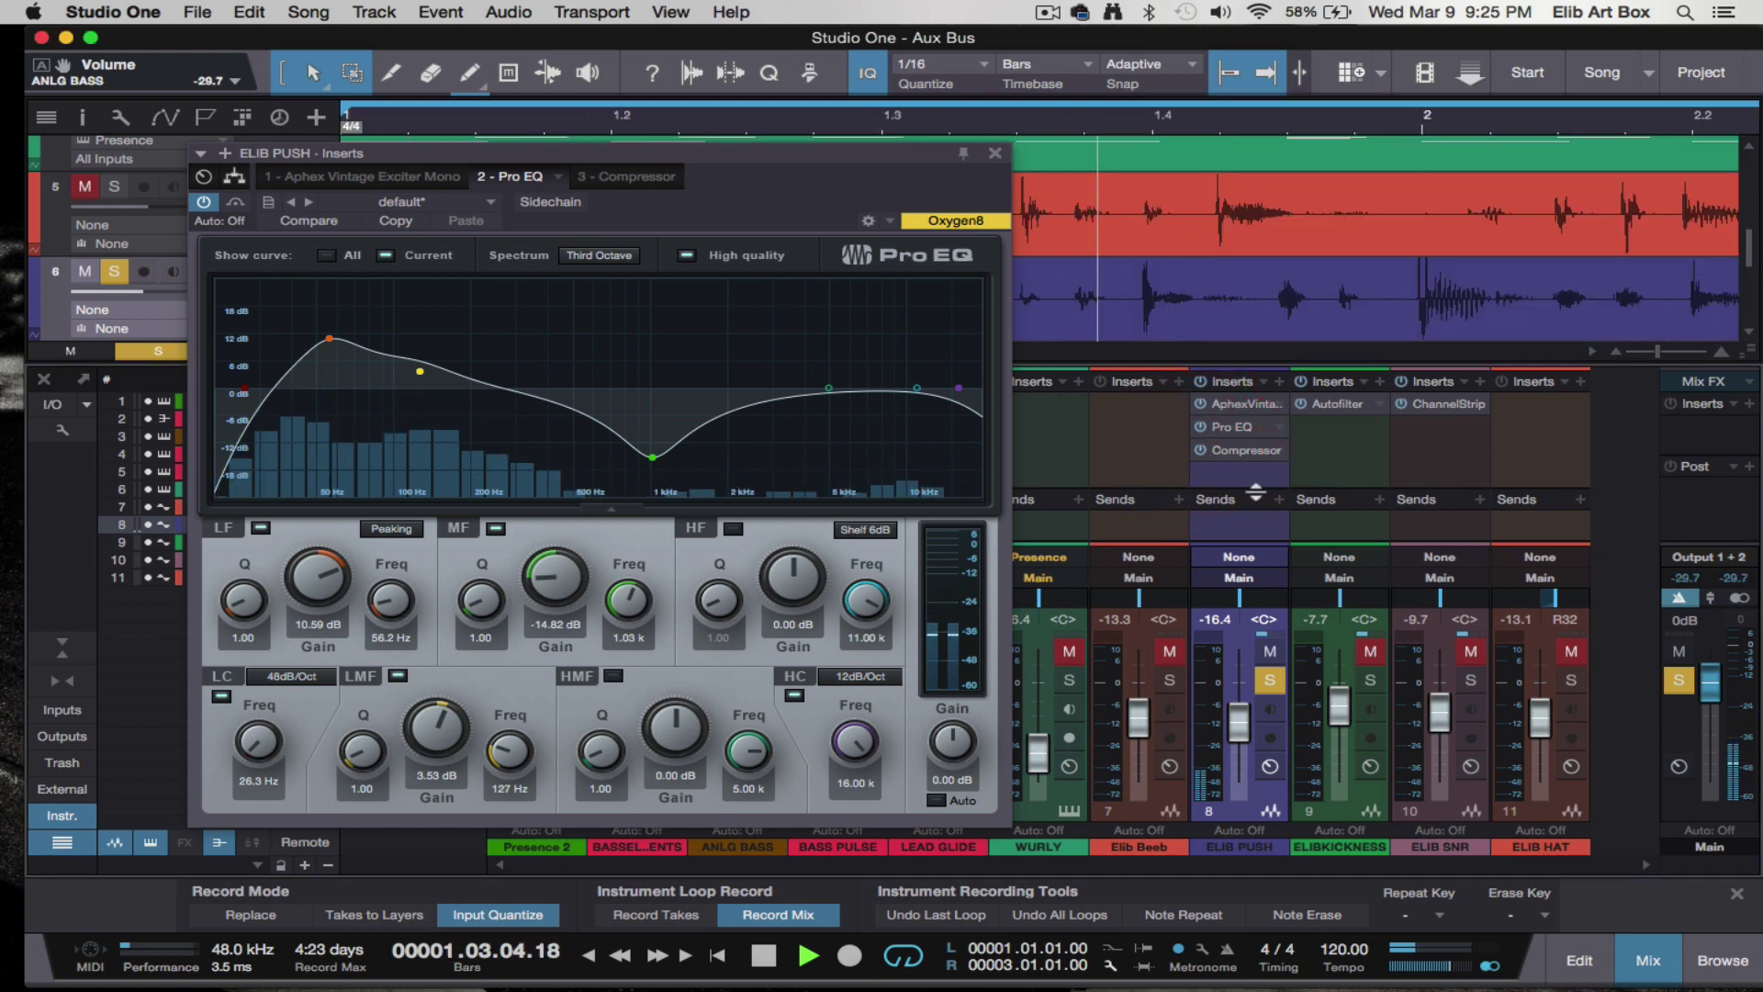
click(1244, 462)
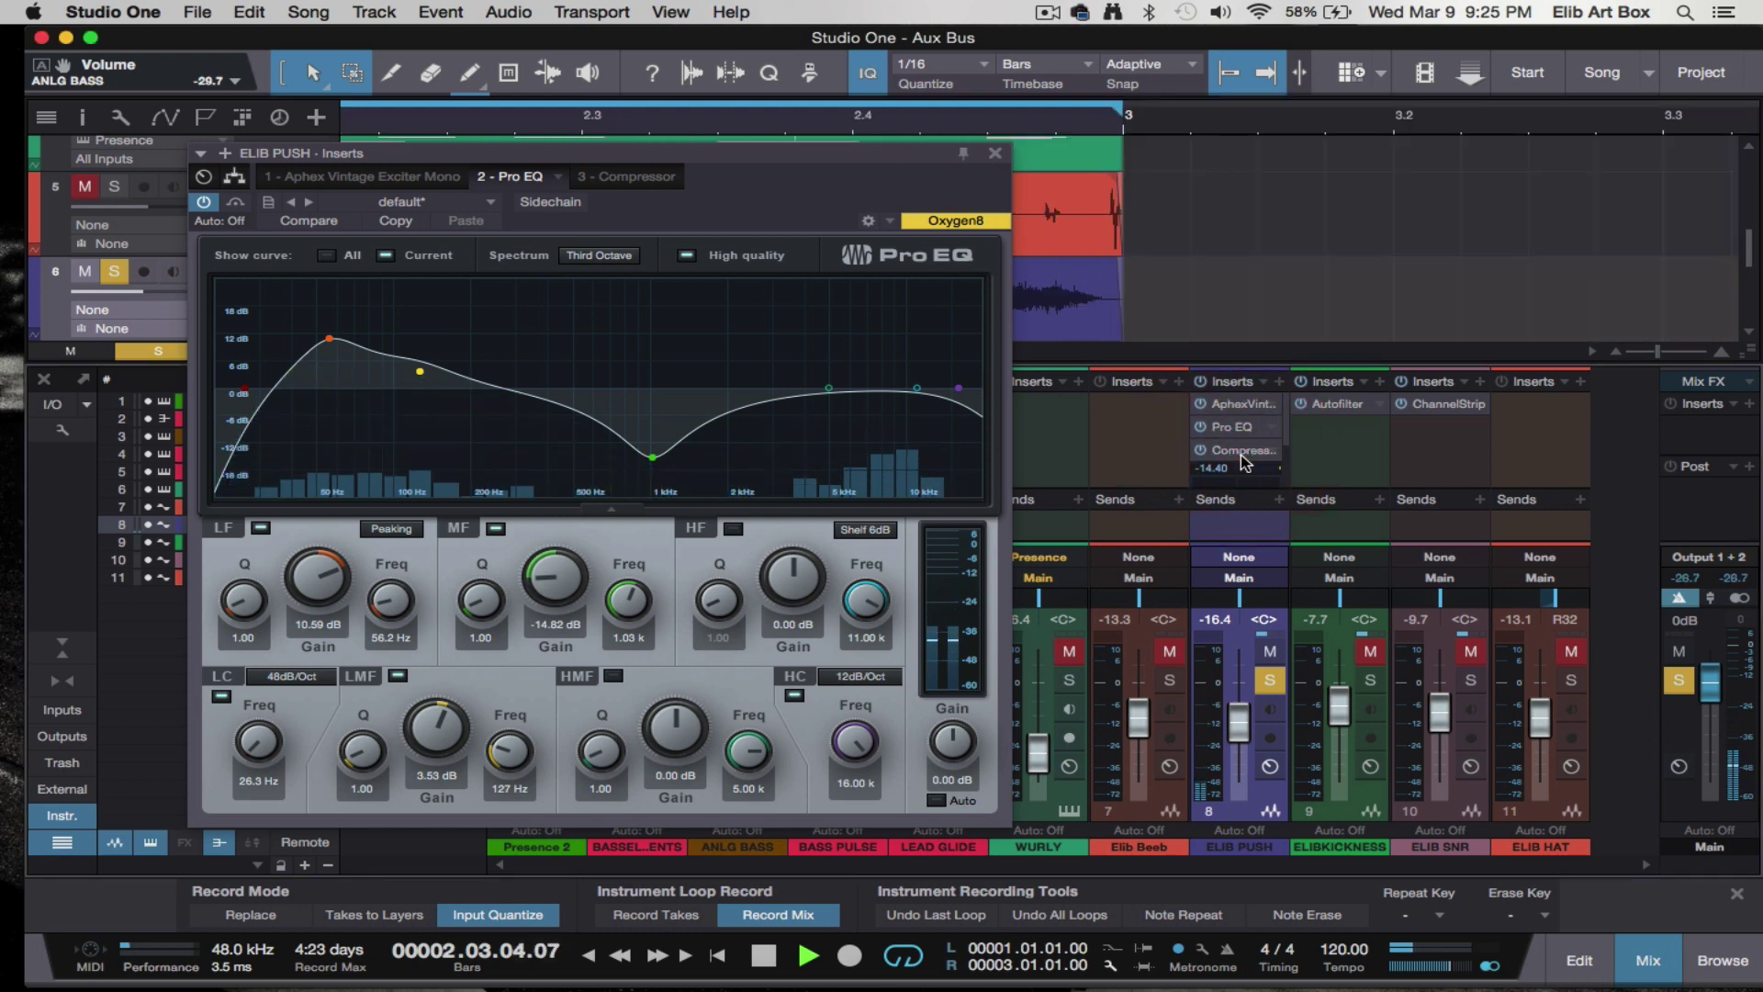
click(1267, 459)
key(space)
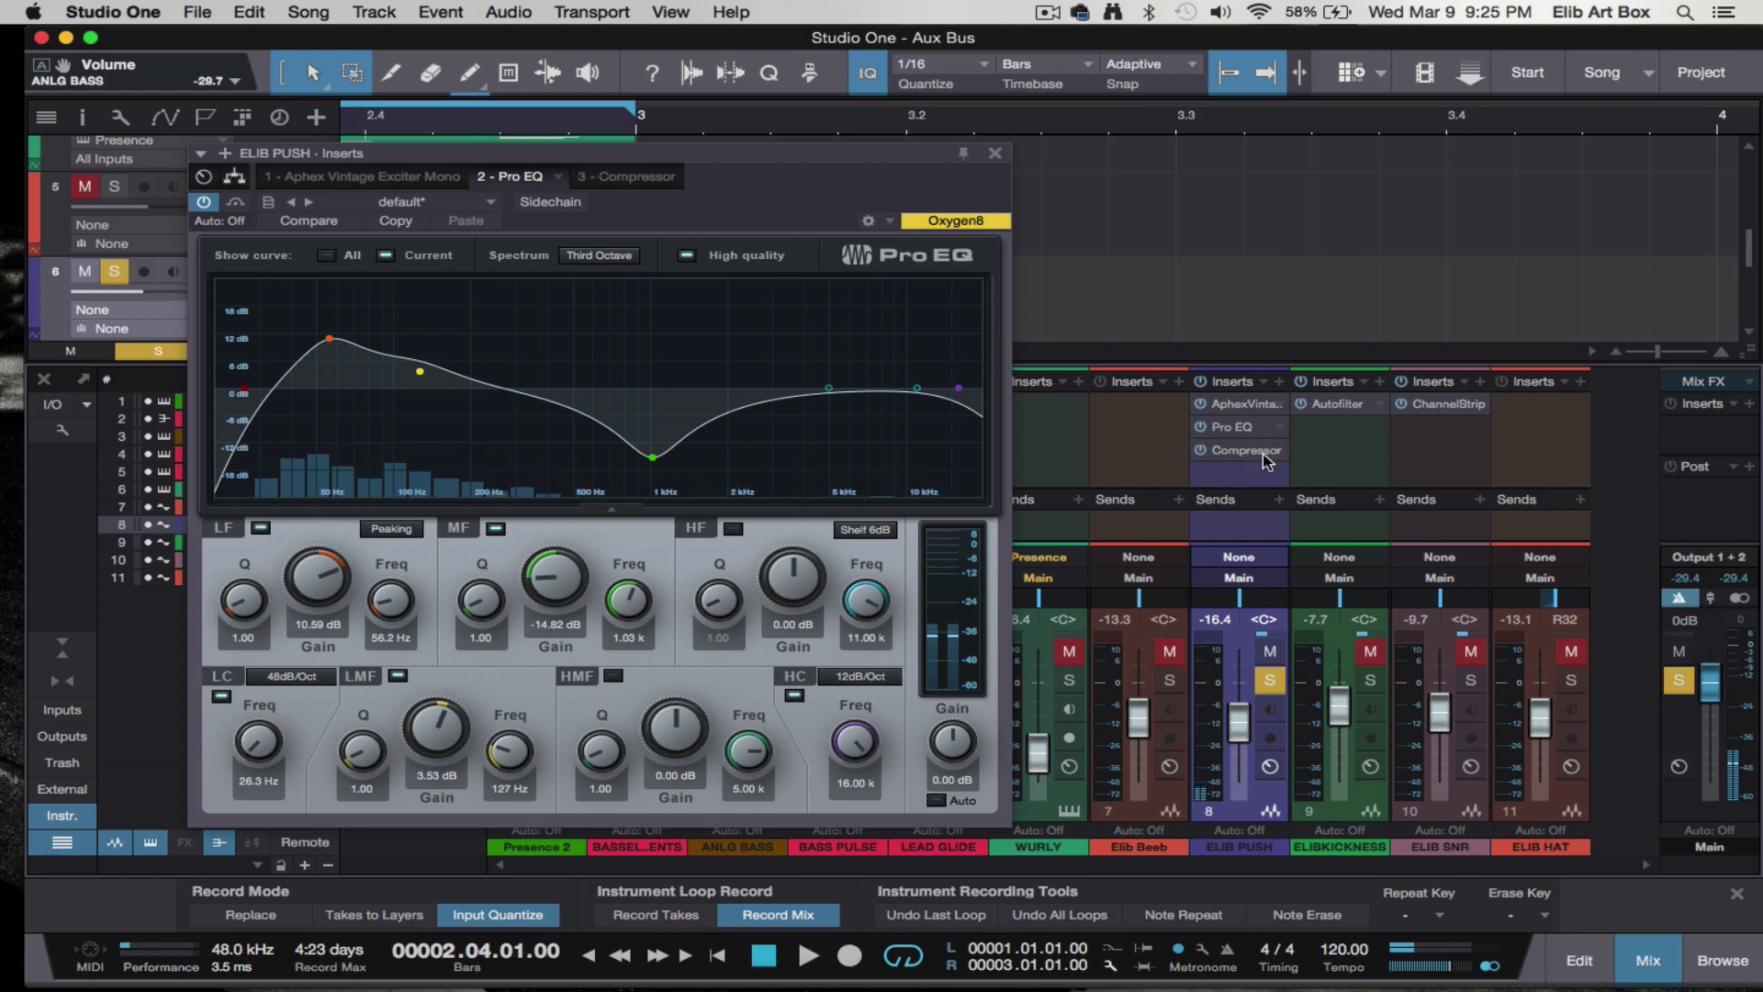
drag(892, 162, 1050, 278)
click(1155, 271)
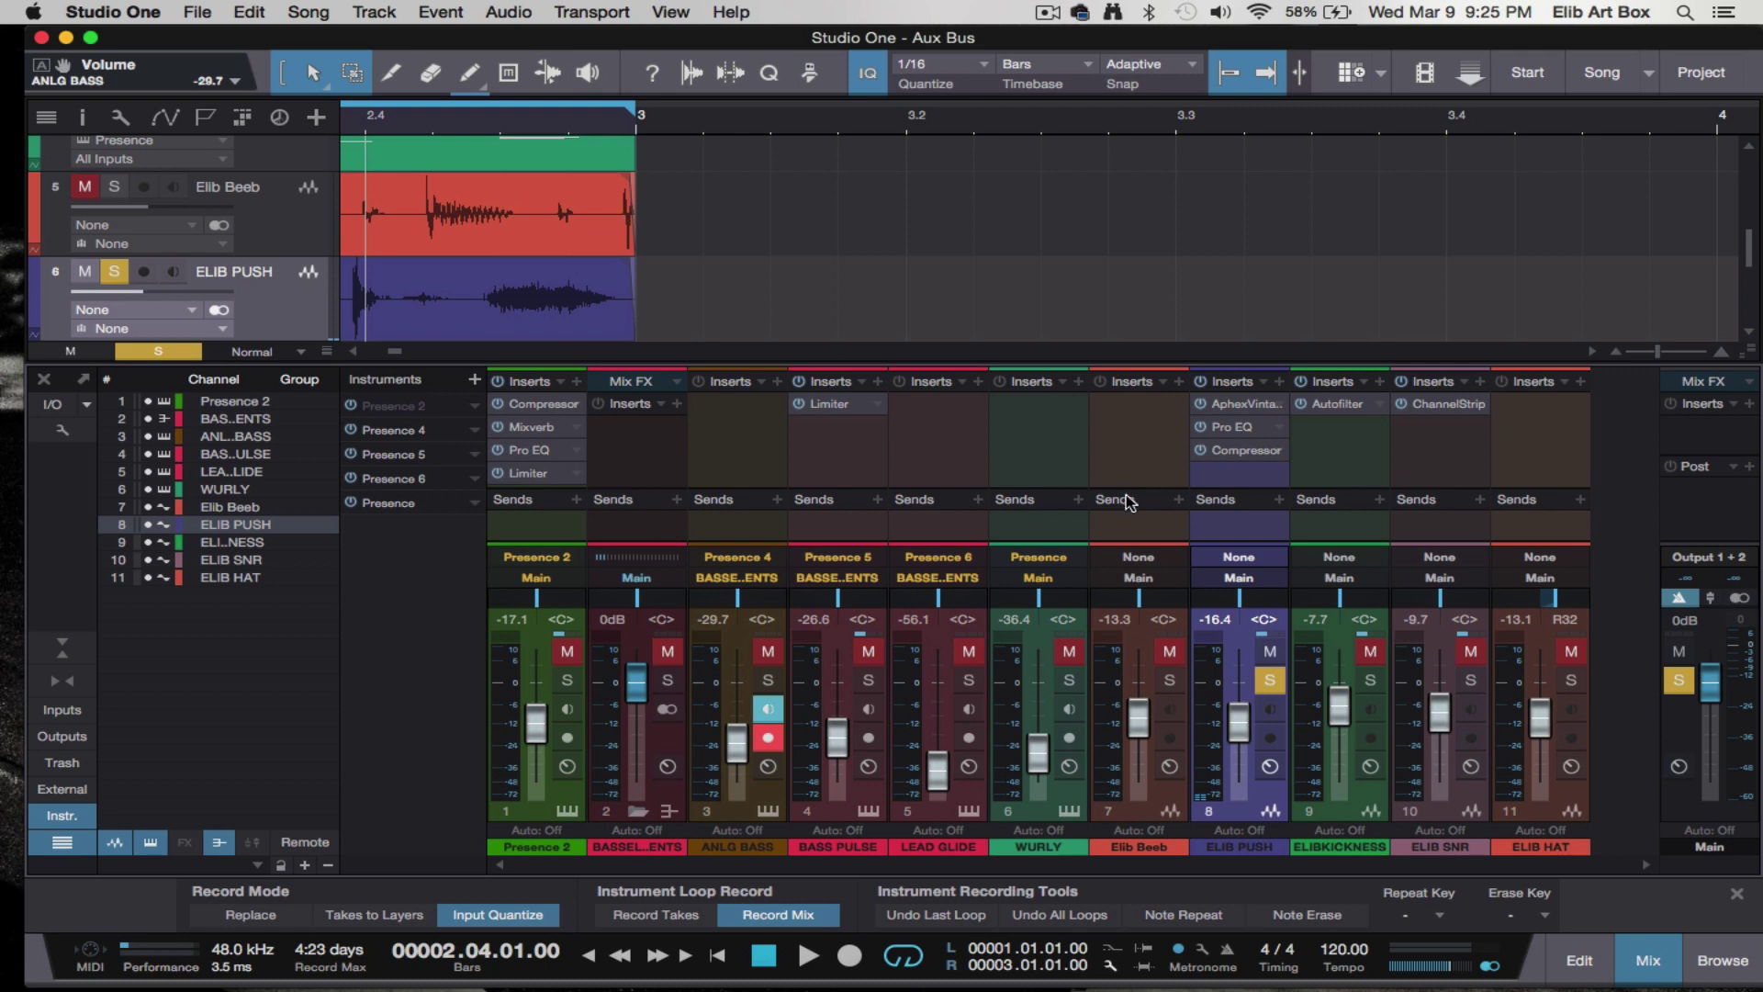
- Search the effects browser for "COMP" and add the Compressor as a send effect on the ELIB PUSH channel
key(F5)
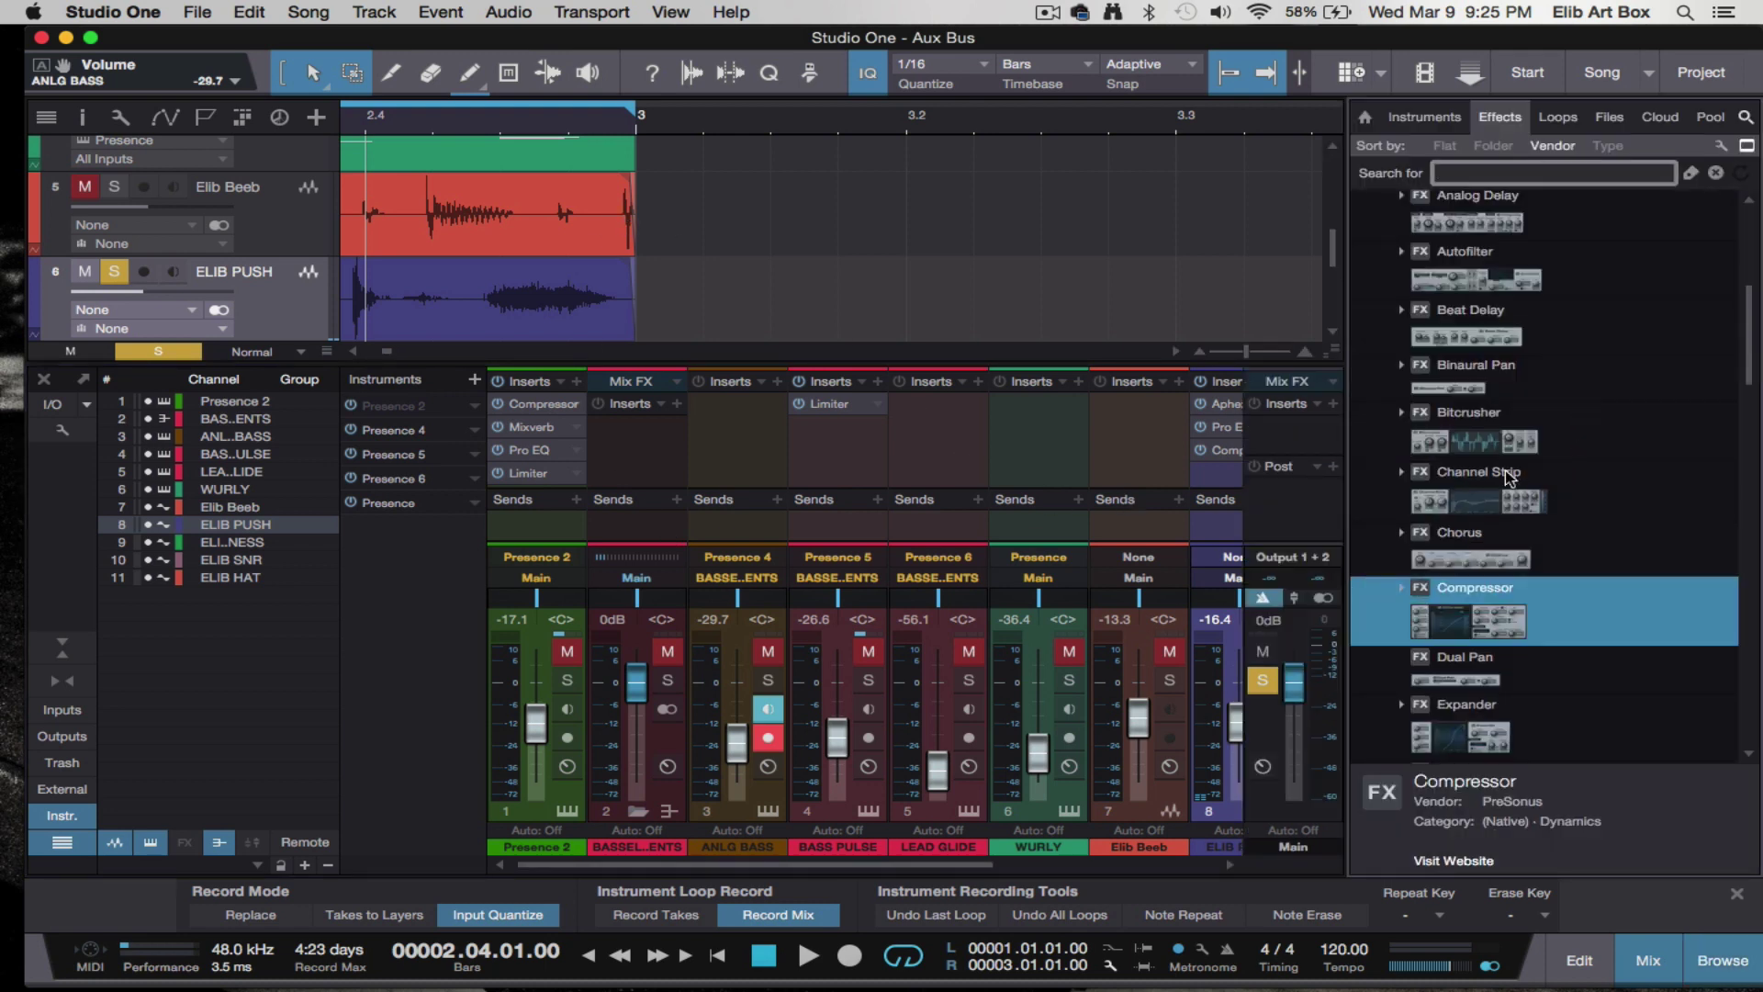
scroll(785, 416, right, 5)
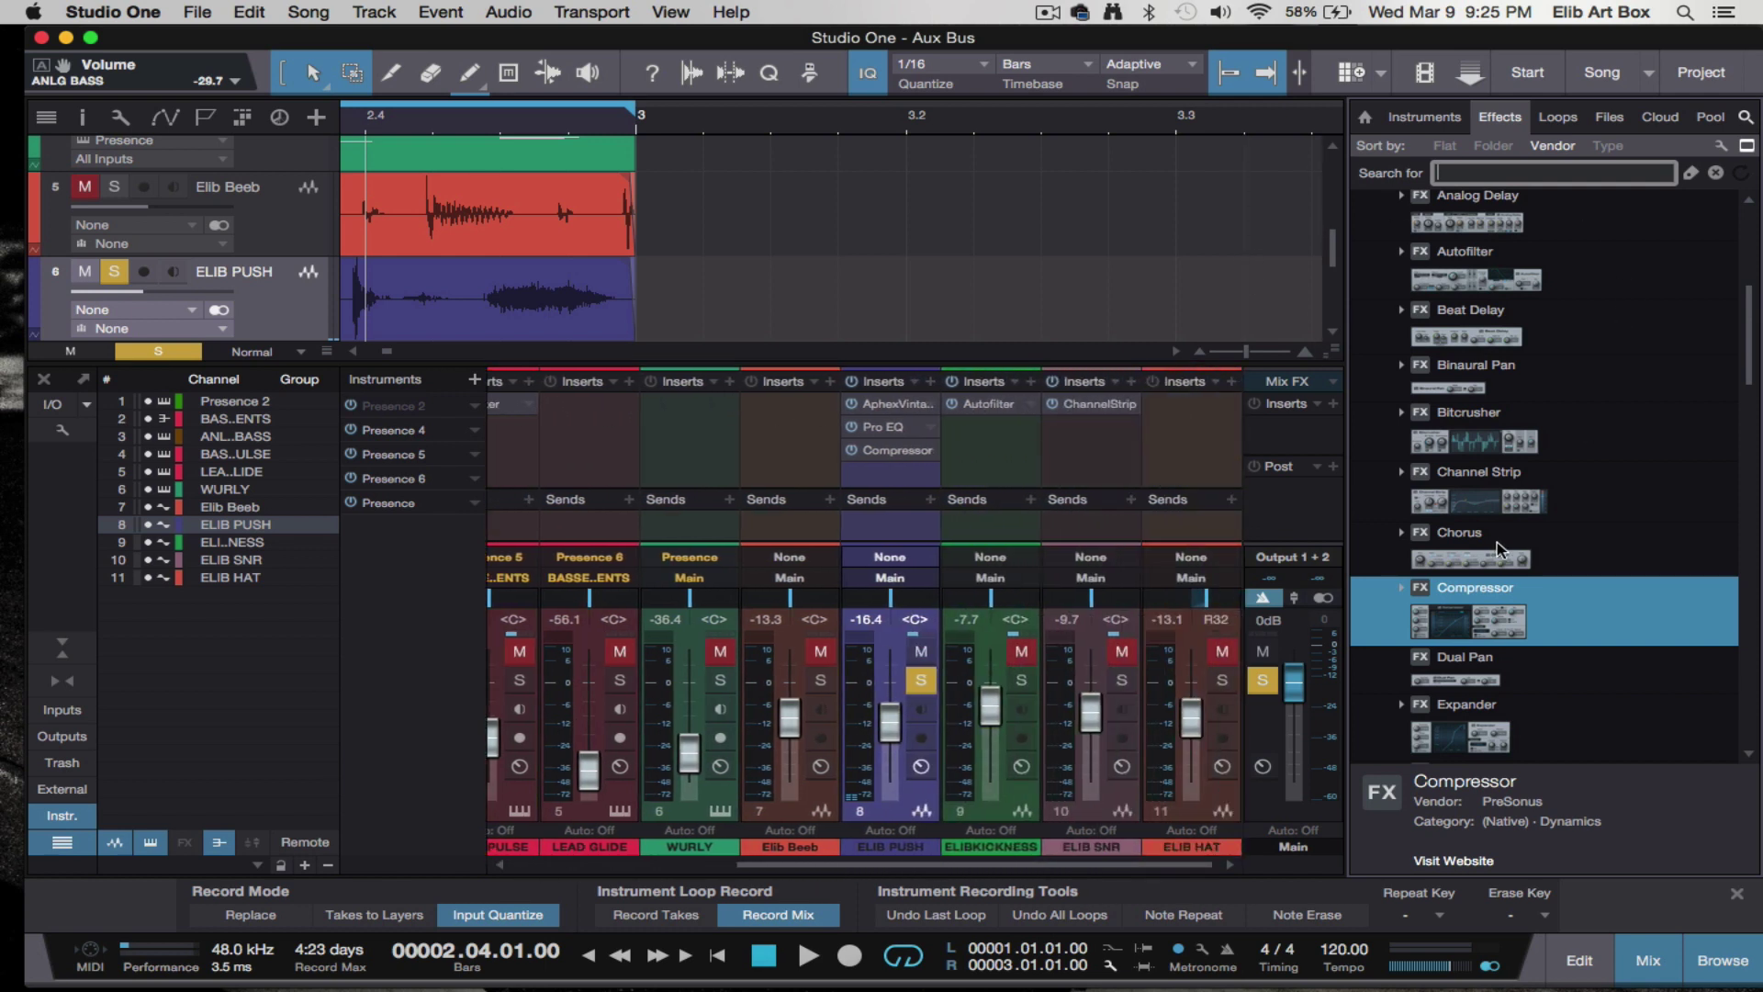
scroll(1610, 385, up, 10)
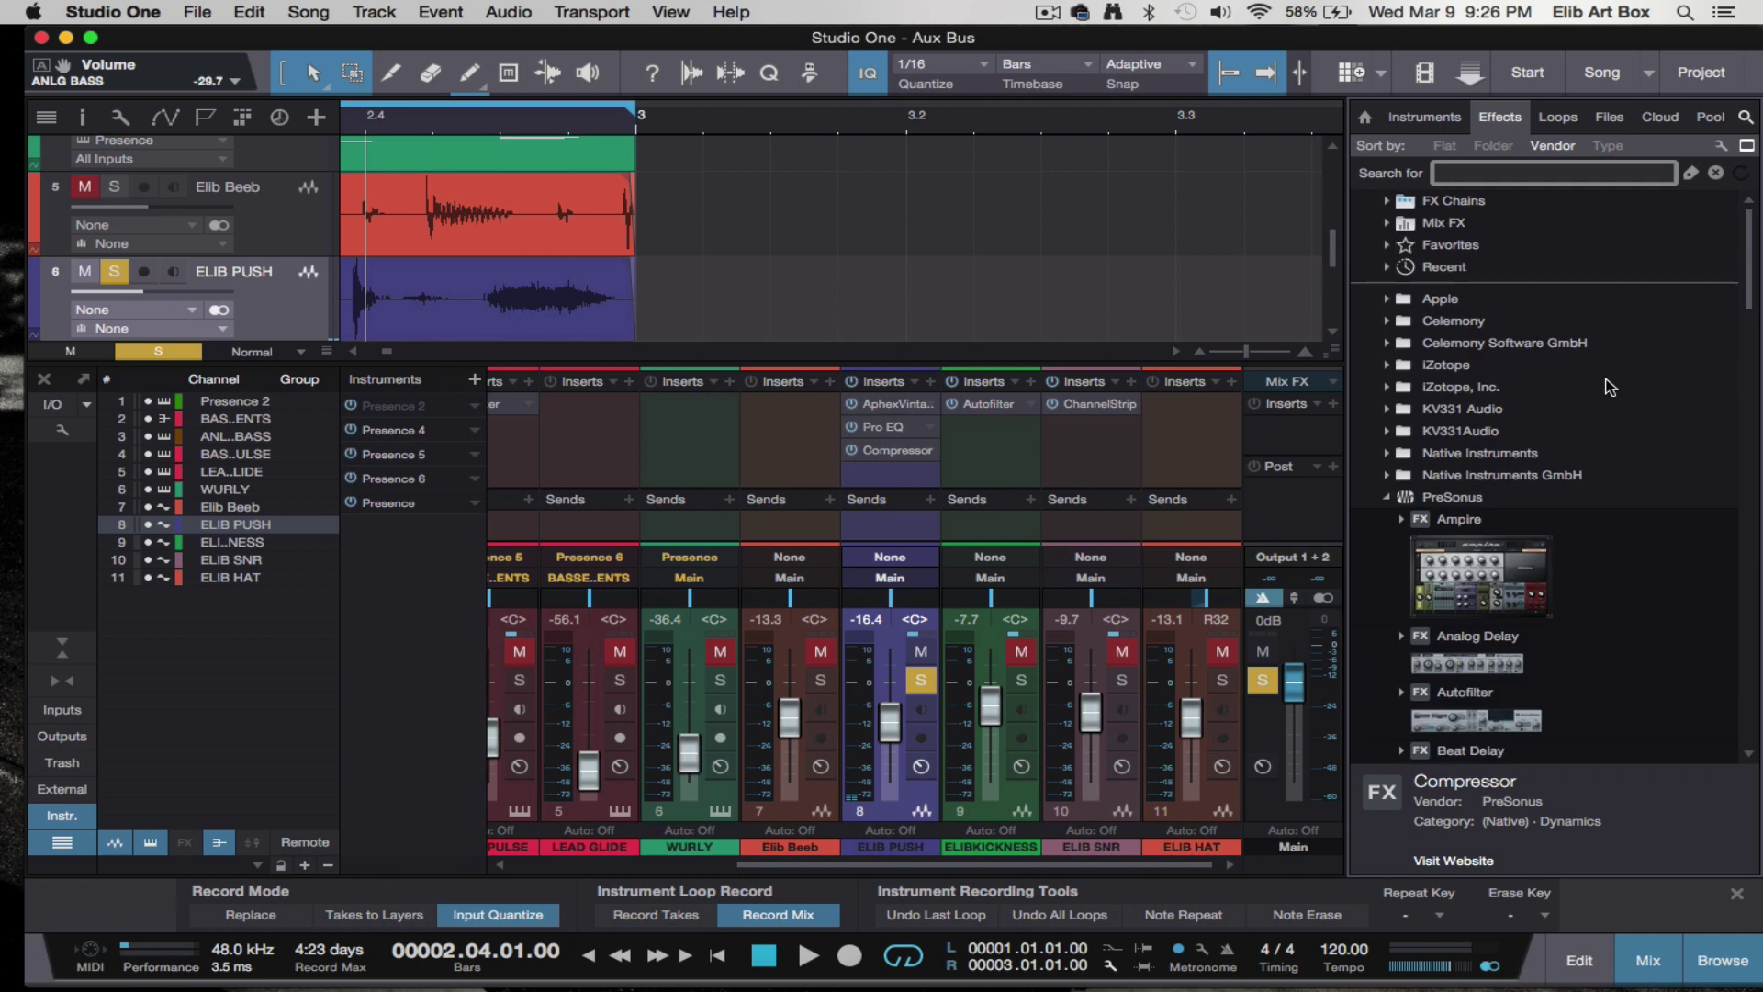
text(COMP)
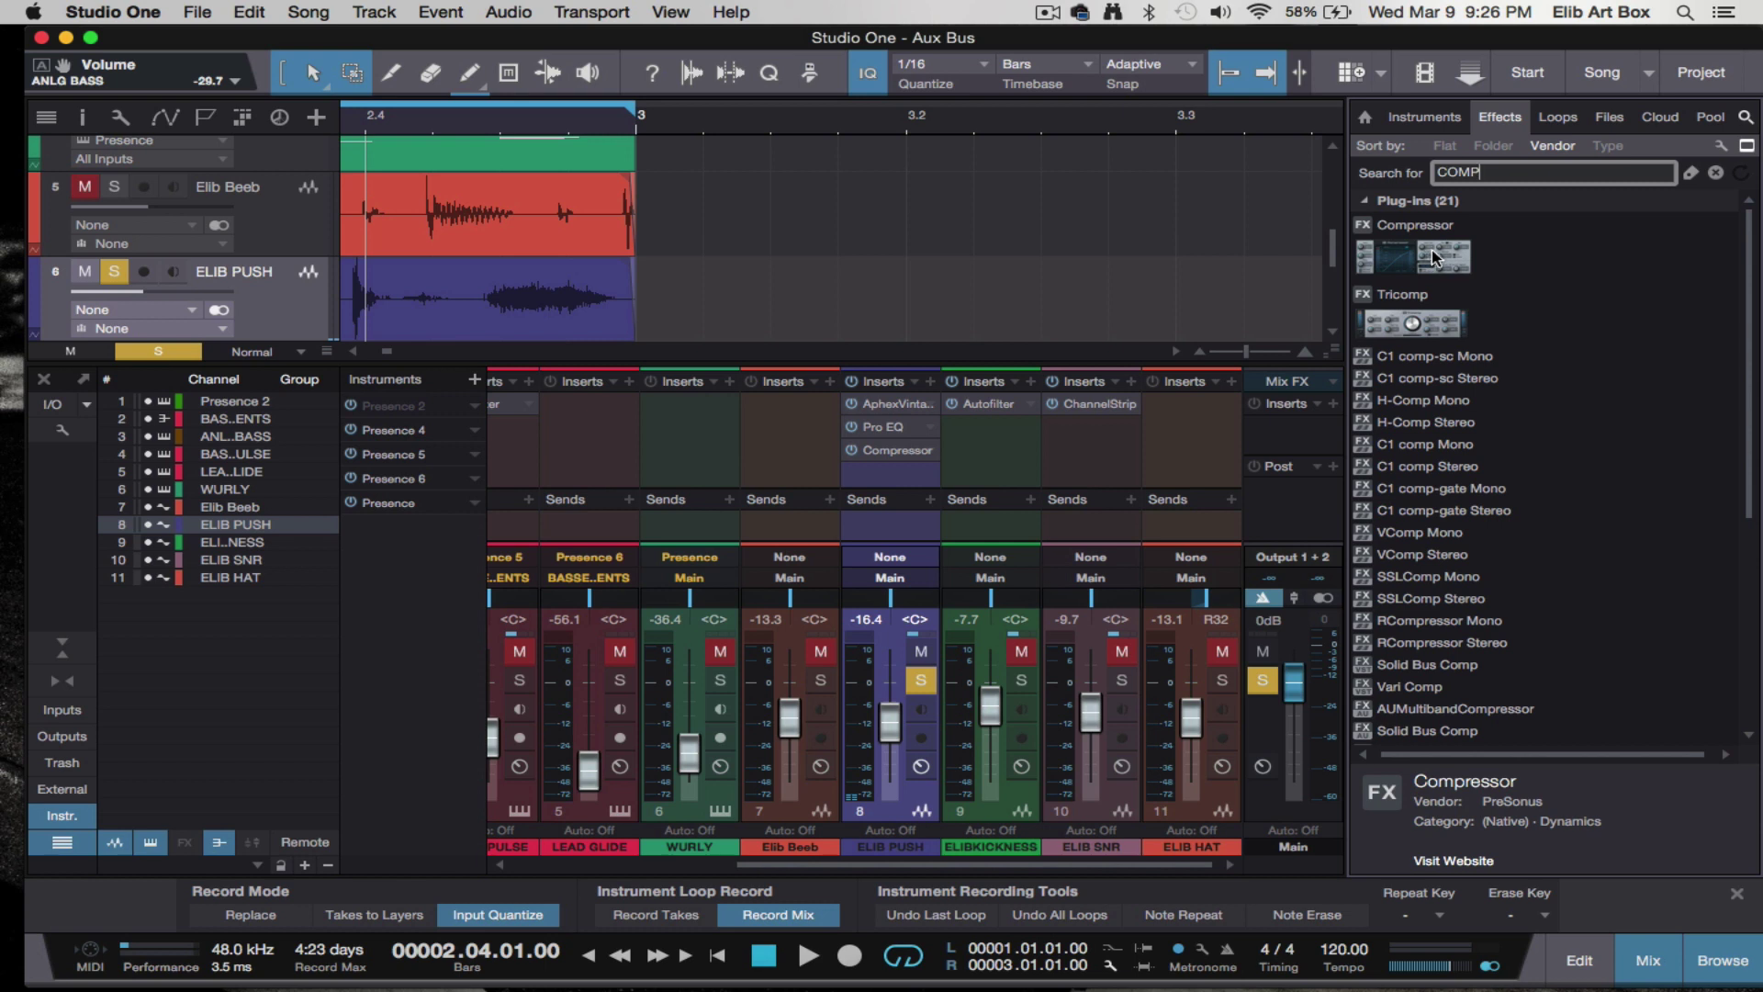
drag(1442, 257, 885, 511)
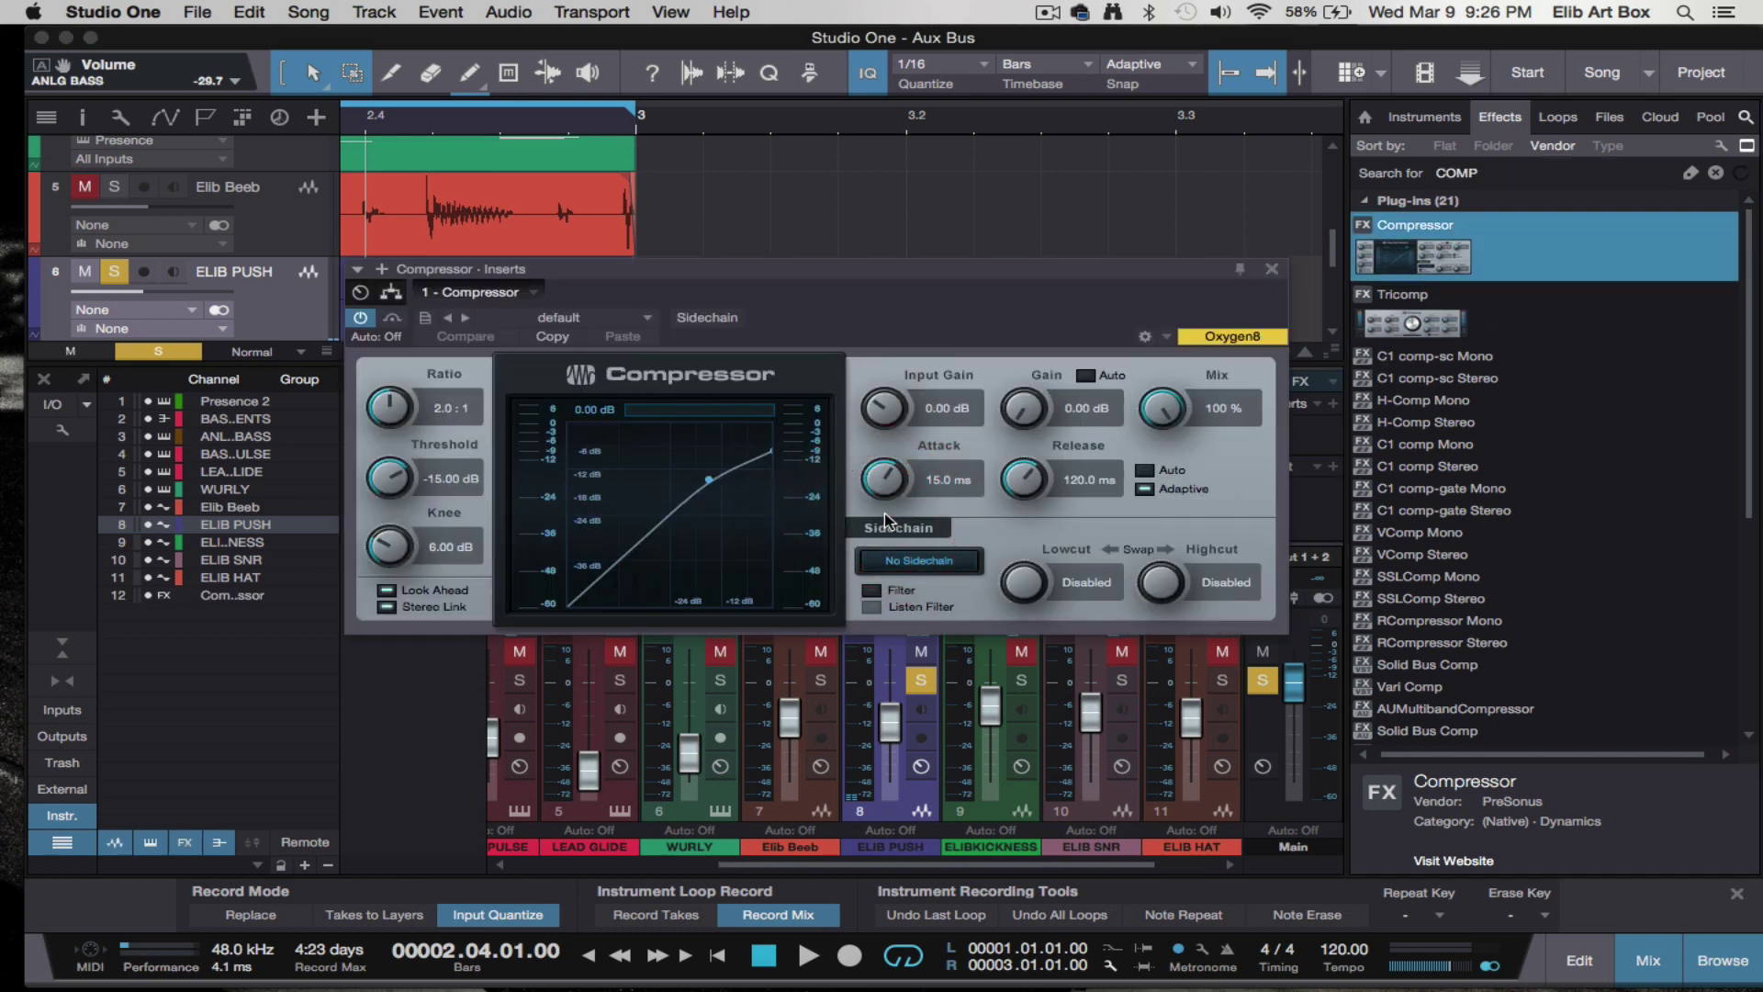
drag(967, 274, 749, 271)
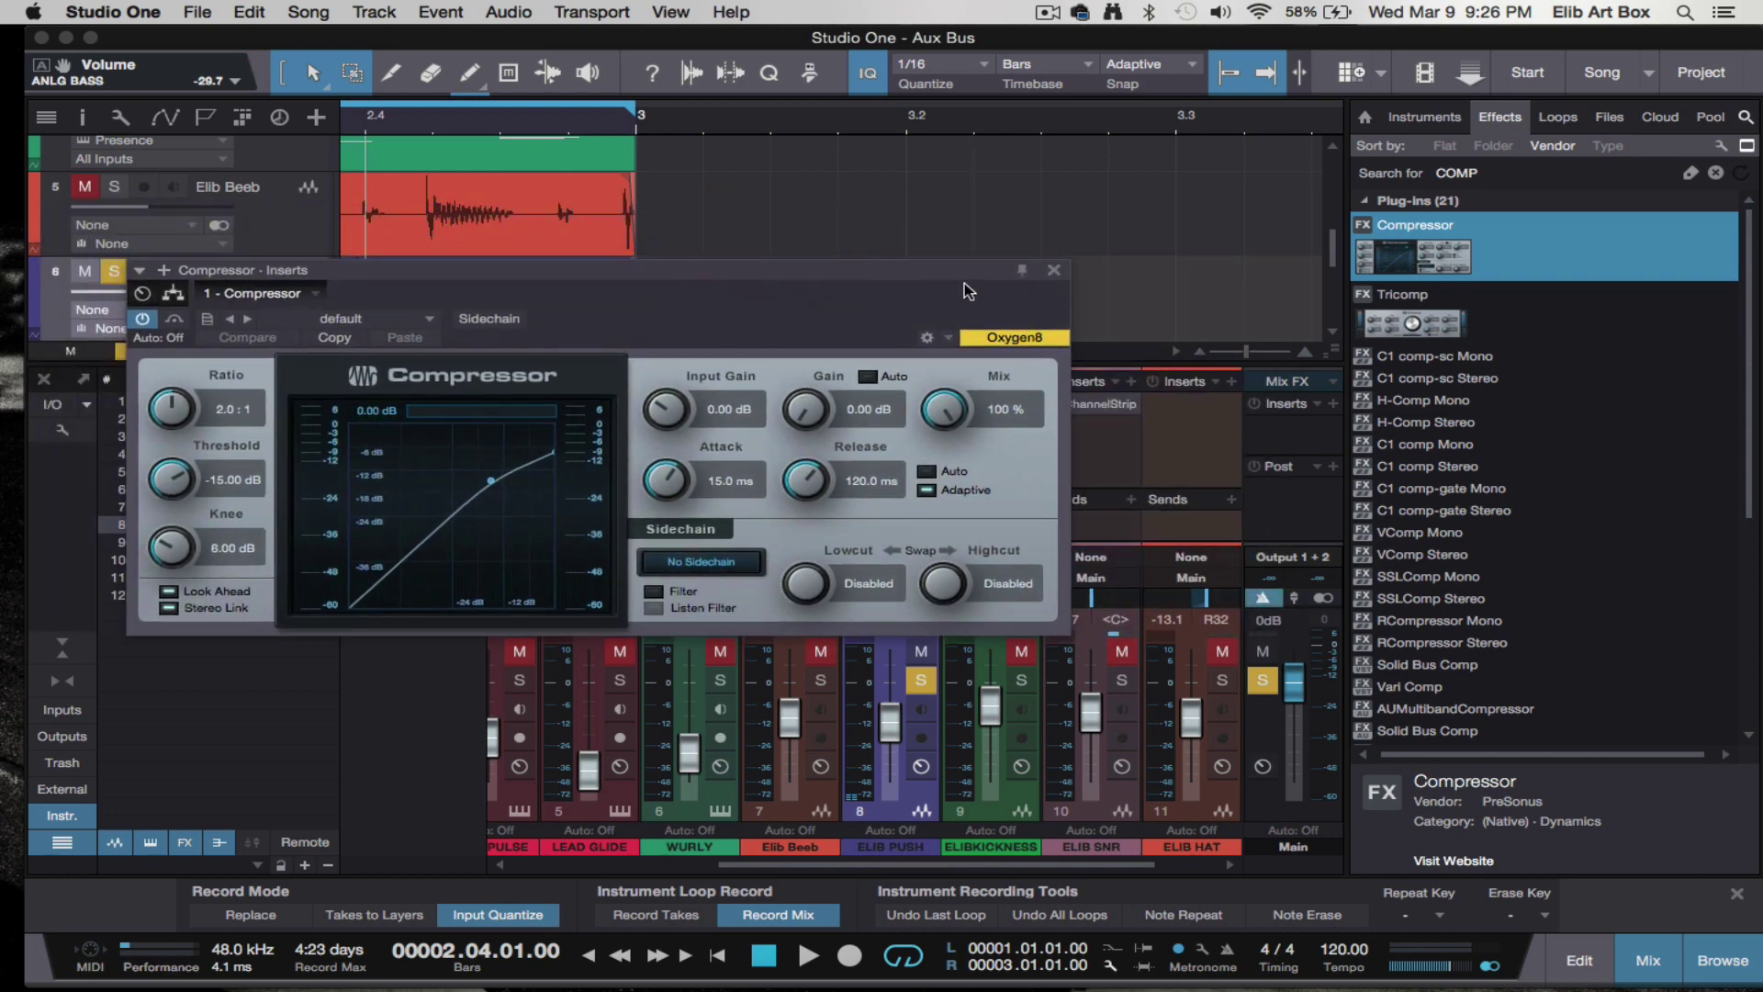
click(1053, 270)
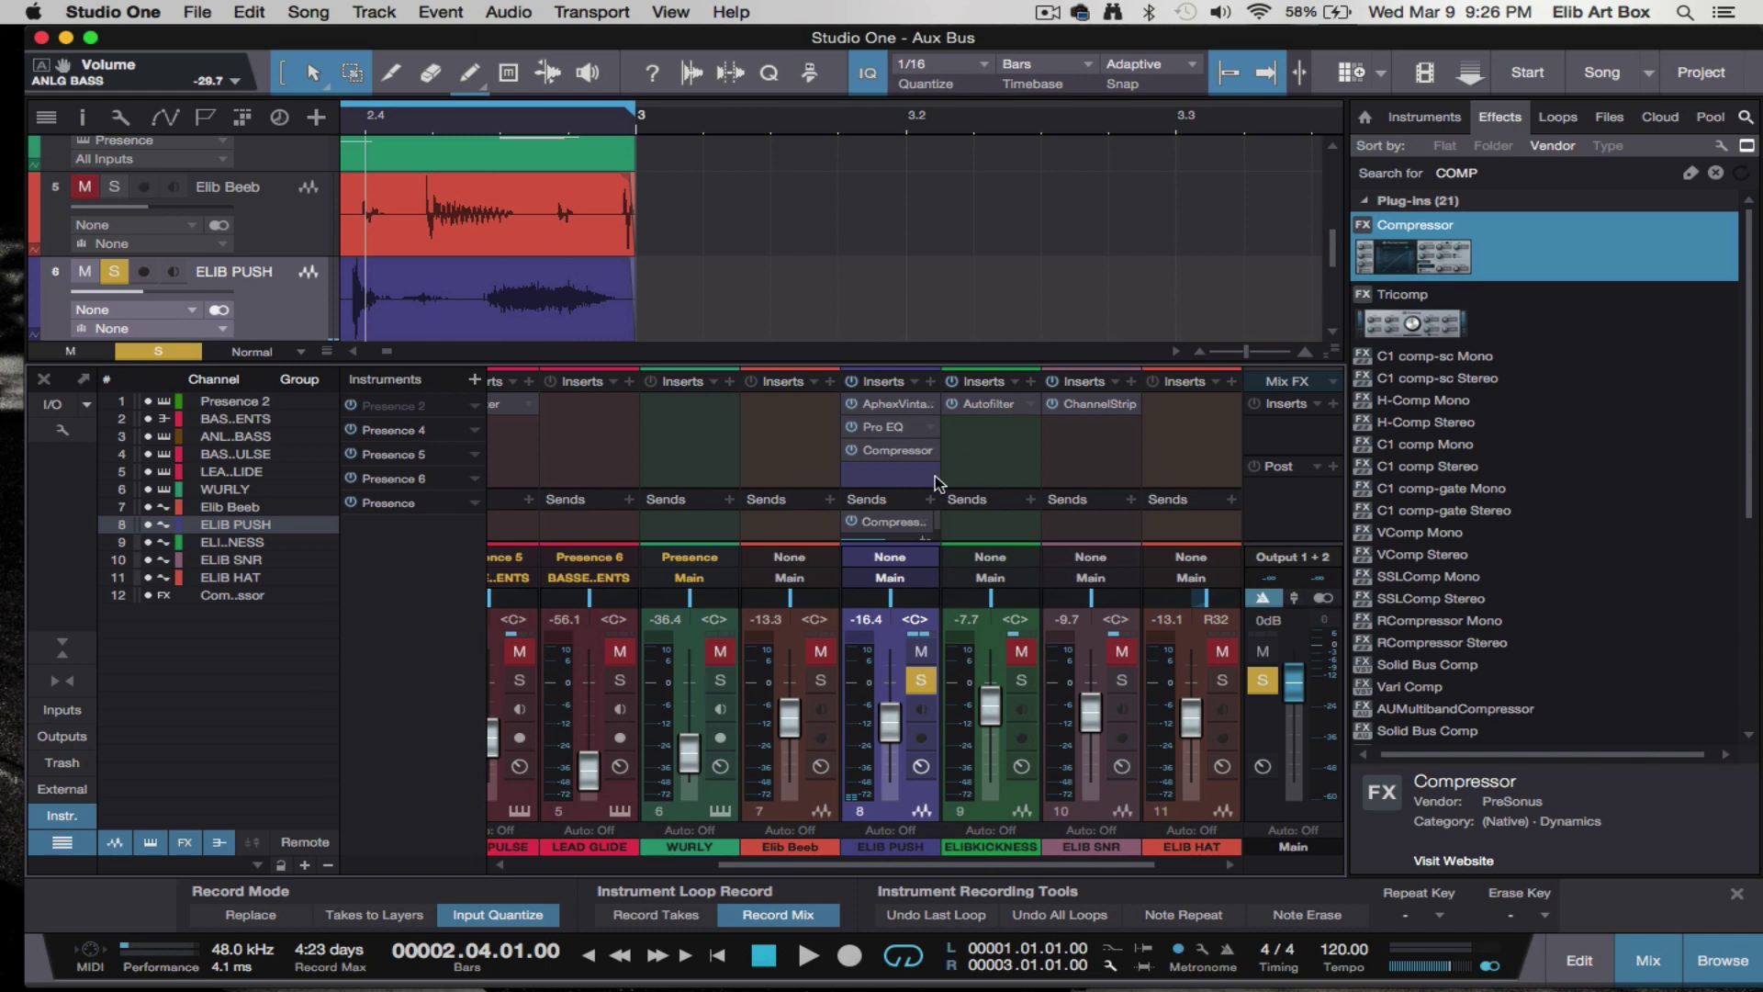
- Copy the Compressor send from ELIB PUSH to the ELIBKICKNESS, ELIB SNR and ELIB HAT channels
scroll(918, 524, right, 1)
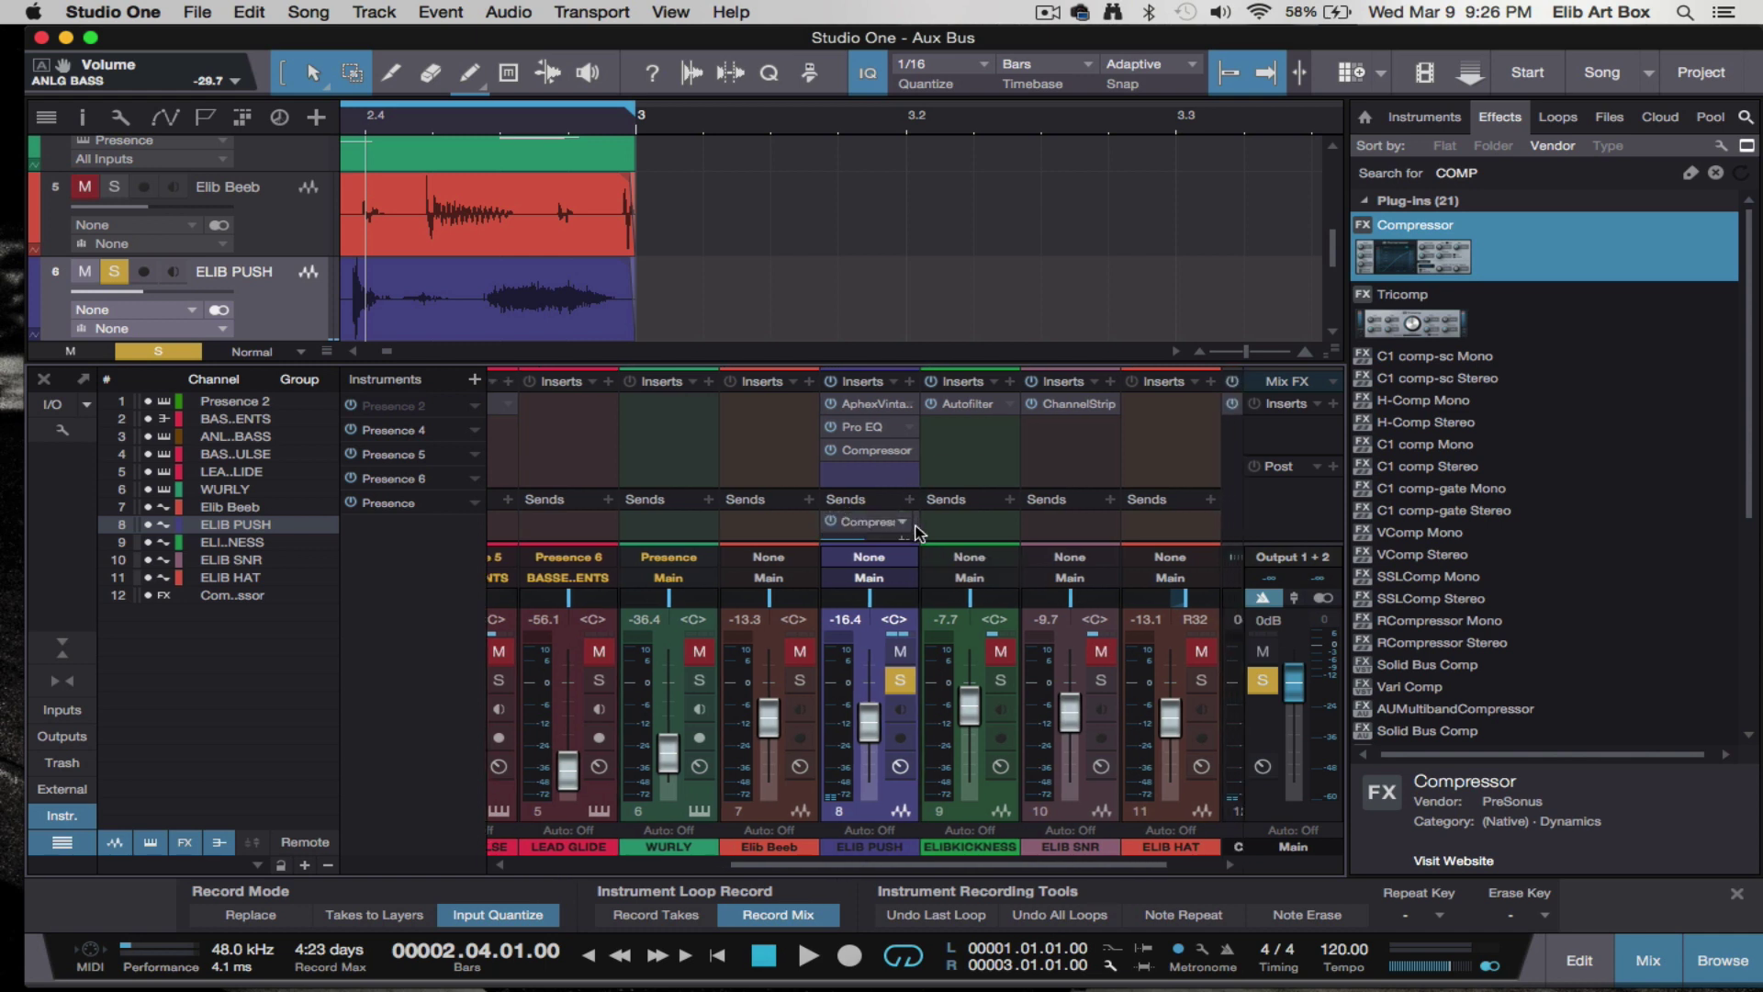
scroll(936, 642, right, 3)
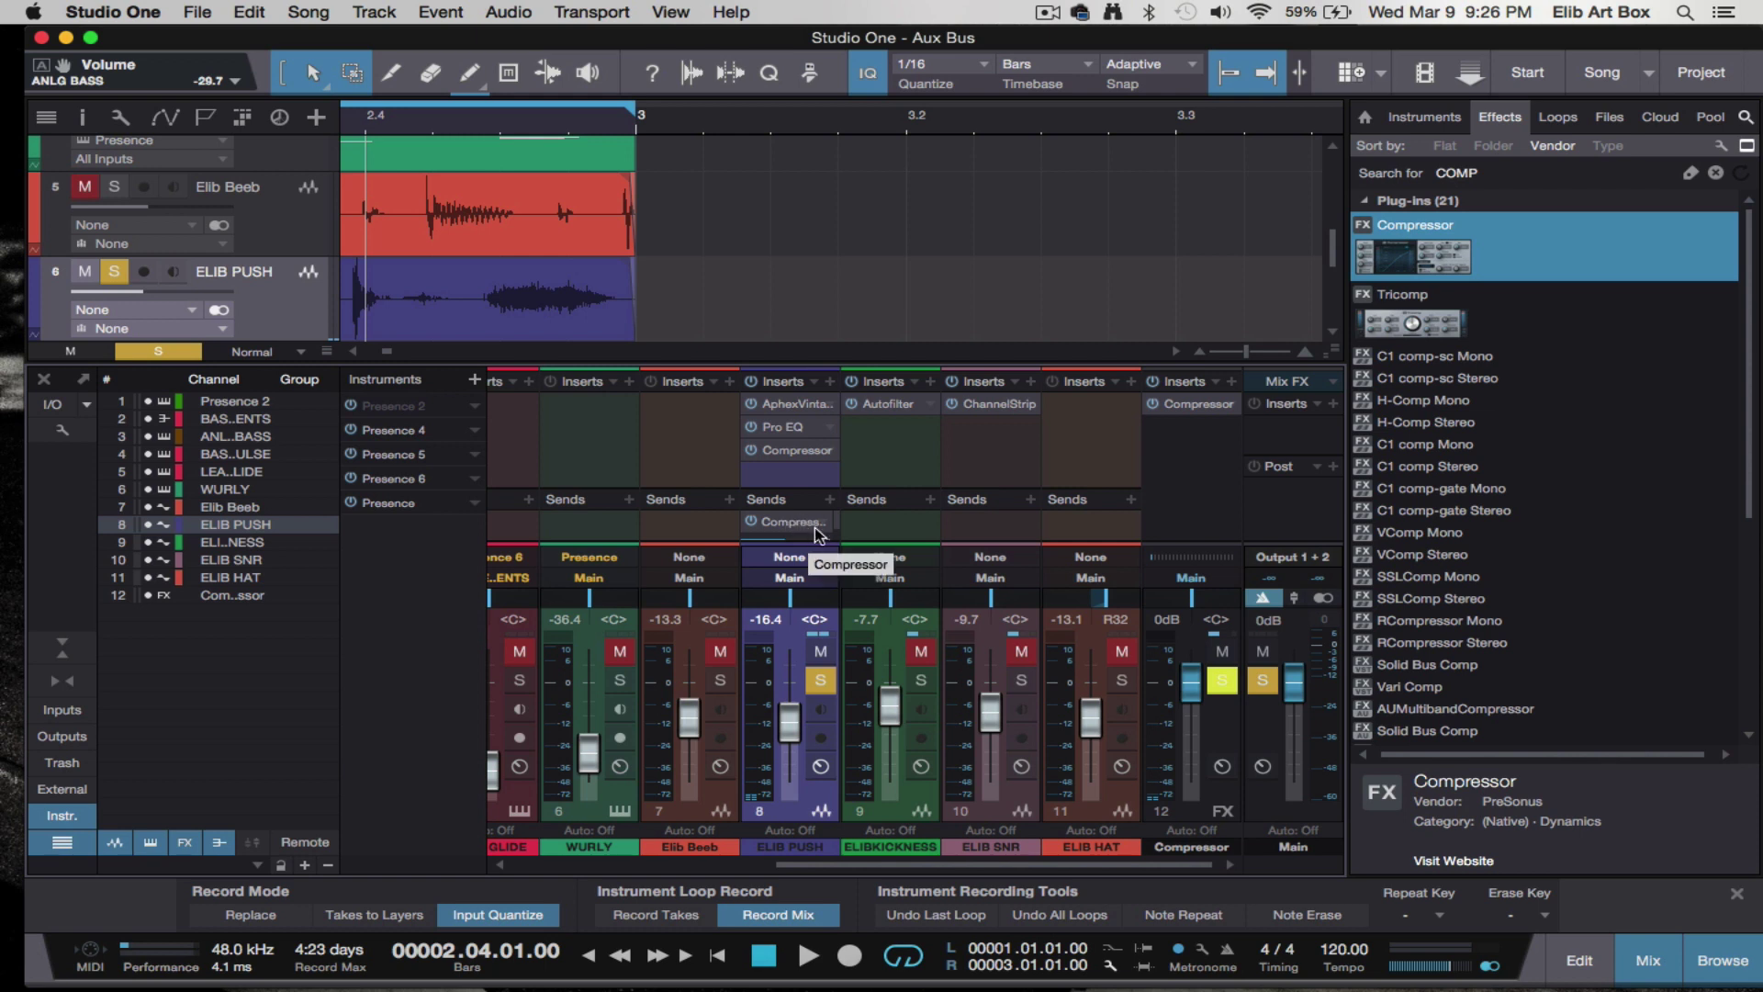
drag(814, 531, 1092, 525)
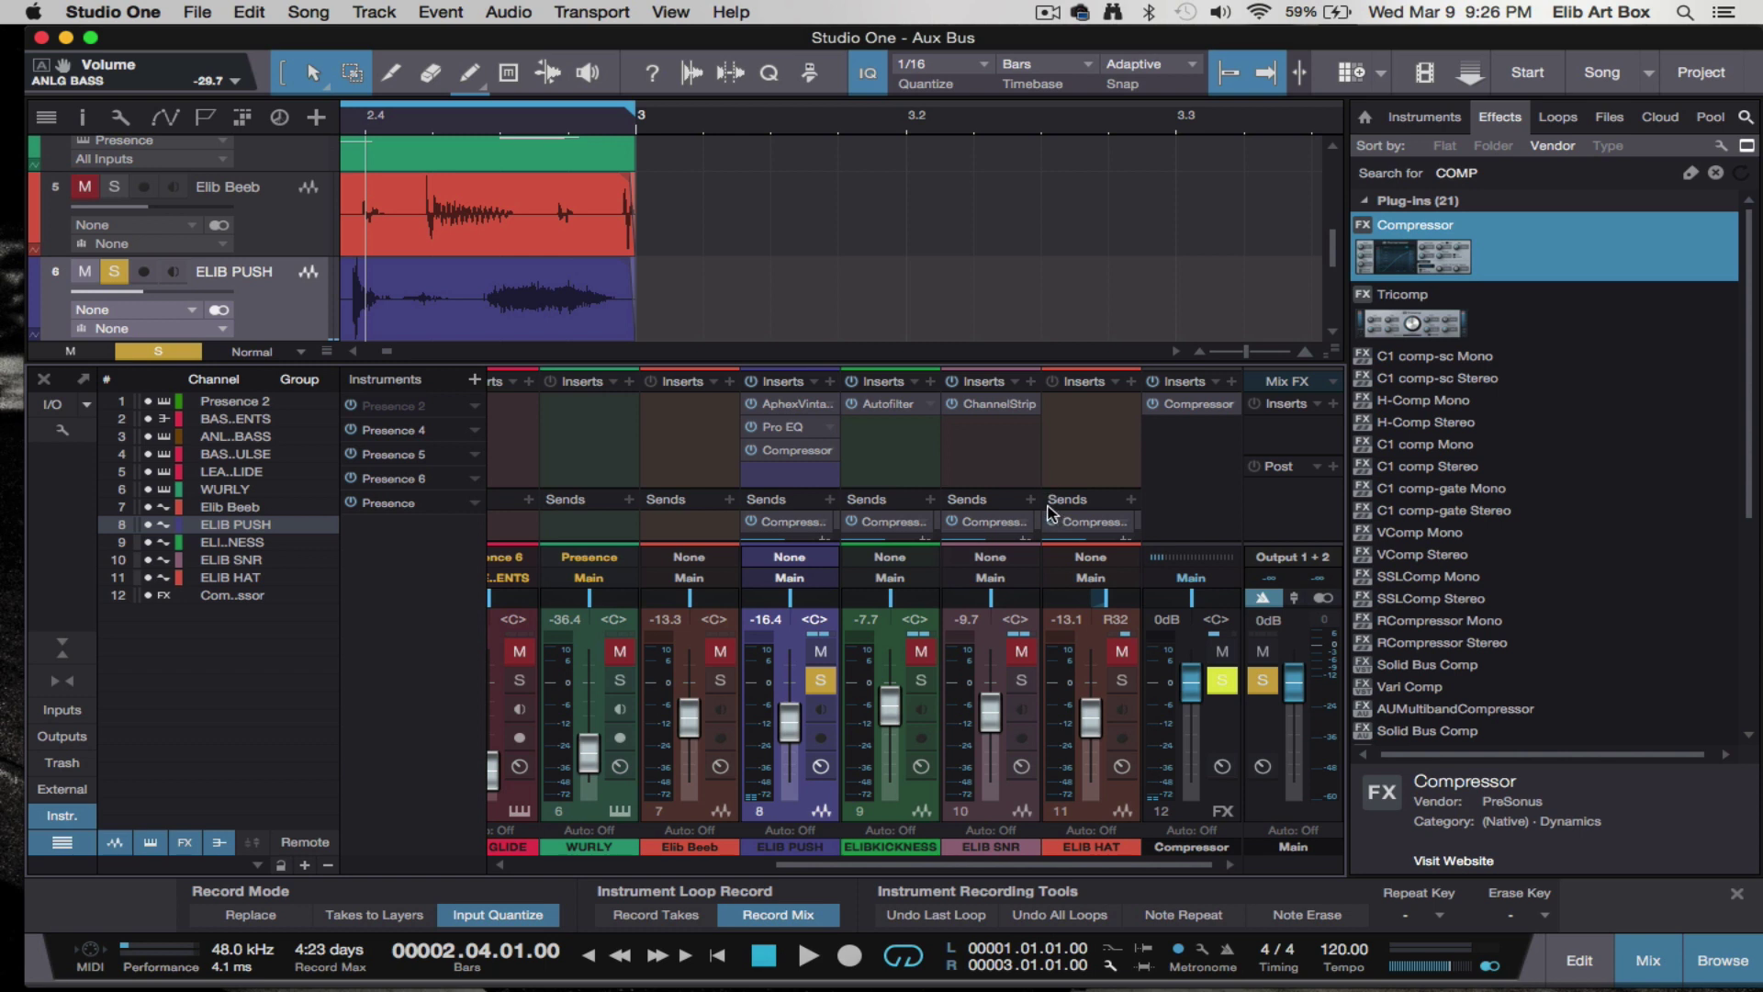
- Remove the Compressor sends from the ELIB HAT, ELIB SNR, ELIBKICKNESS and ELIB PUSH channels
right_click(1124, 525)
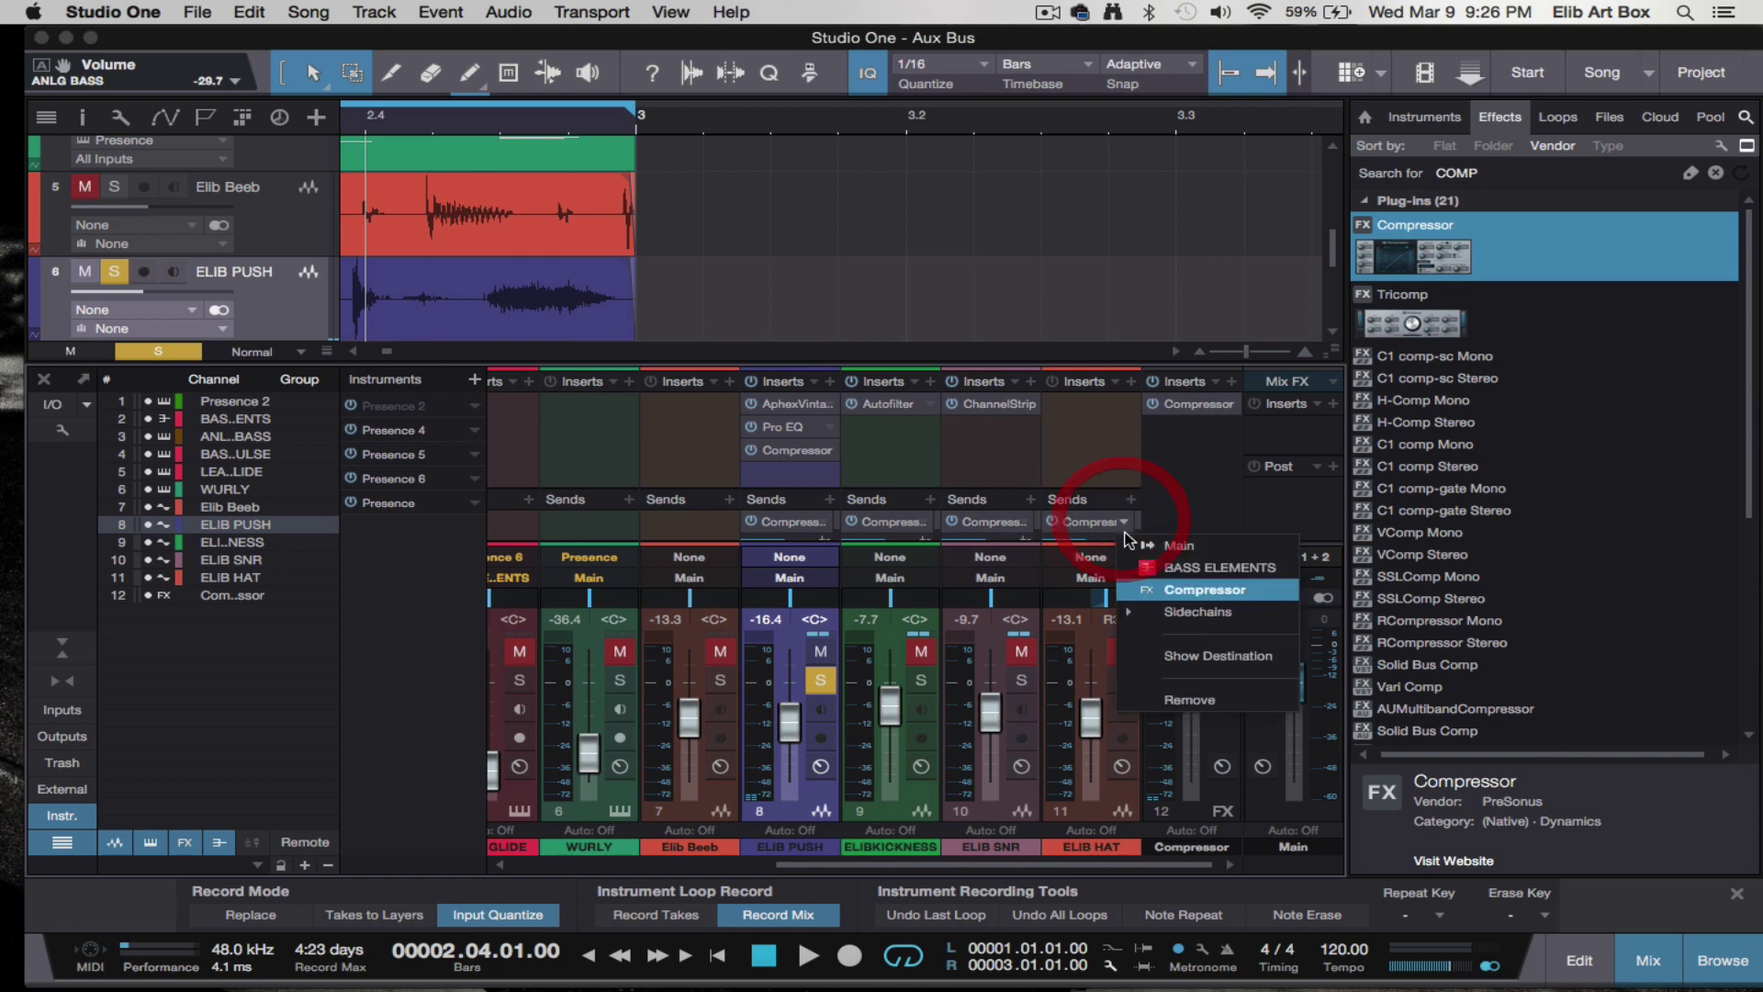
click(1183, 701)
right_click(1025, 521)
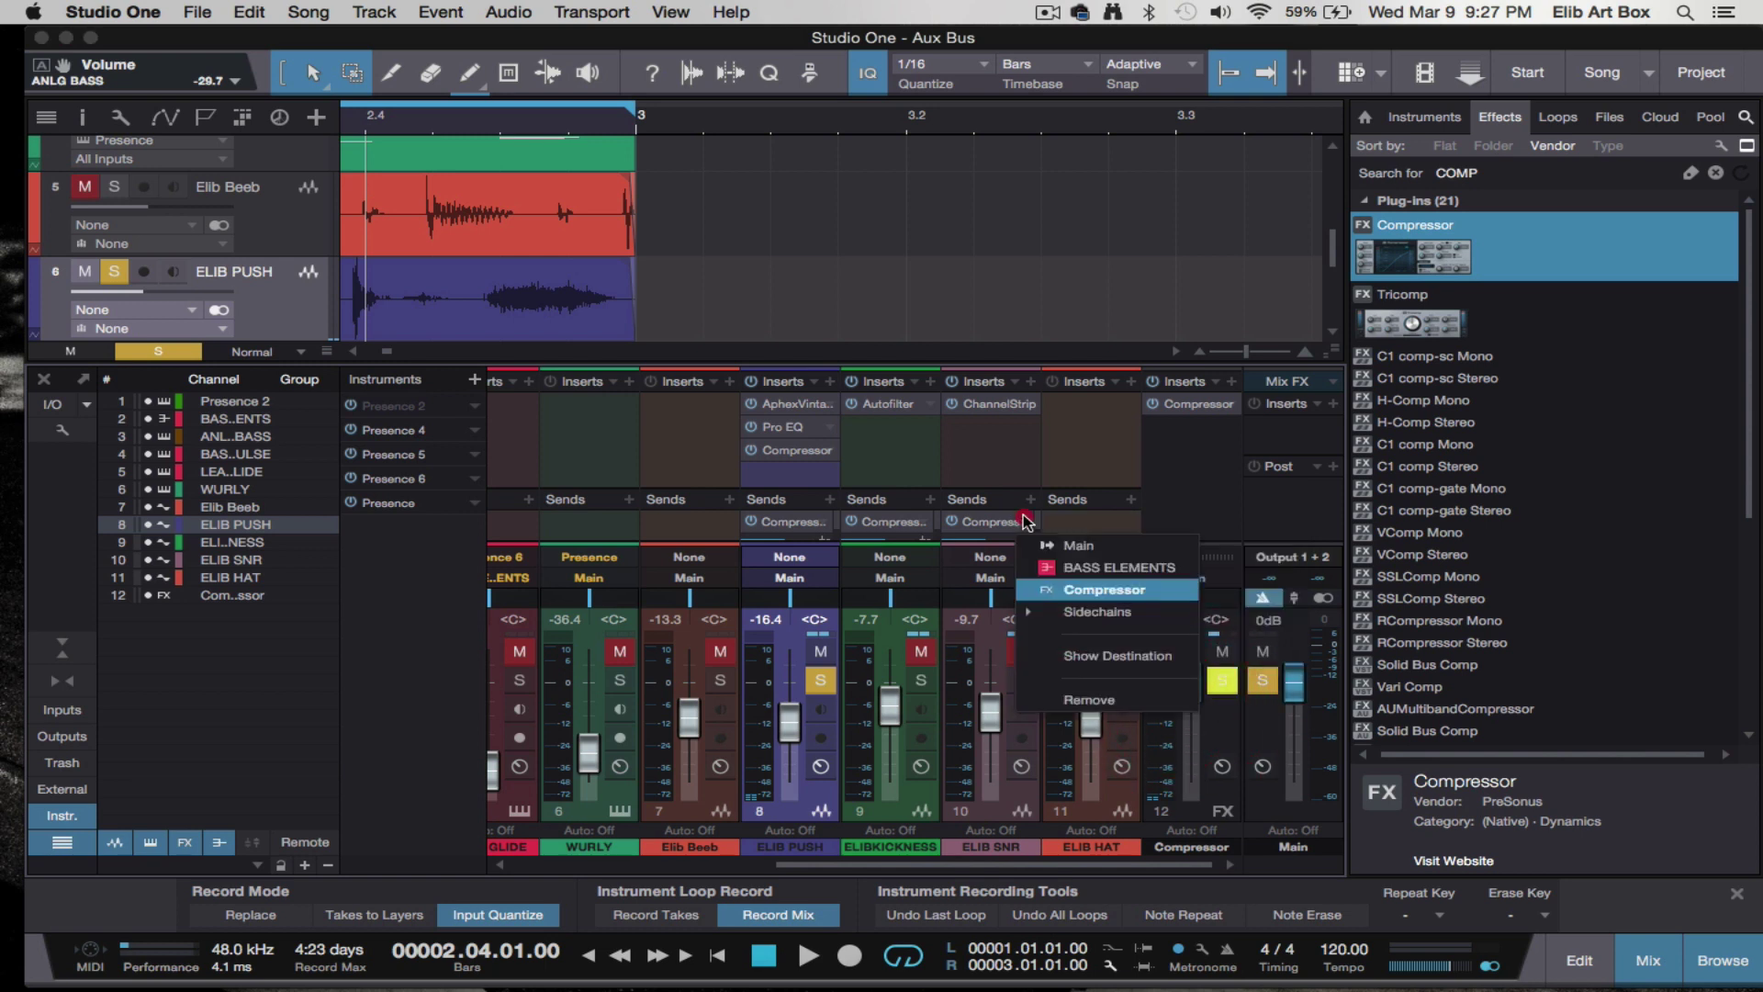
click(1093, 699)
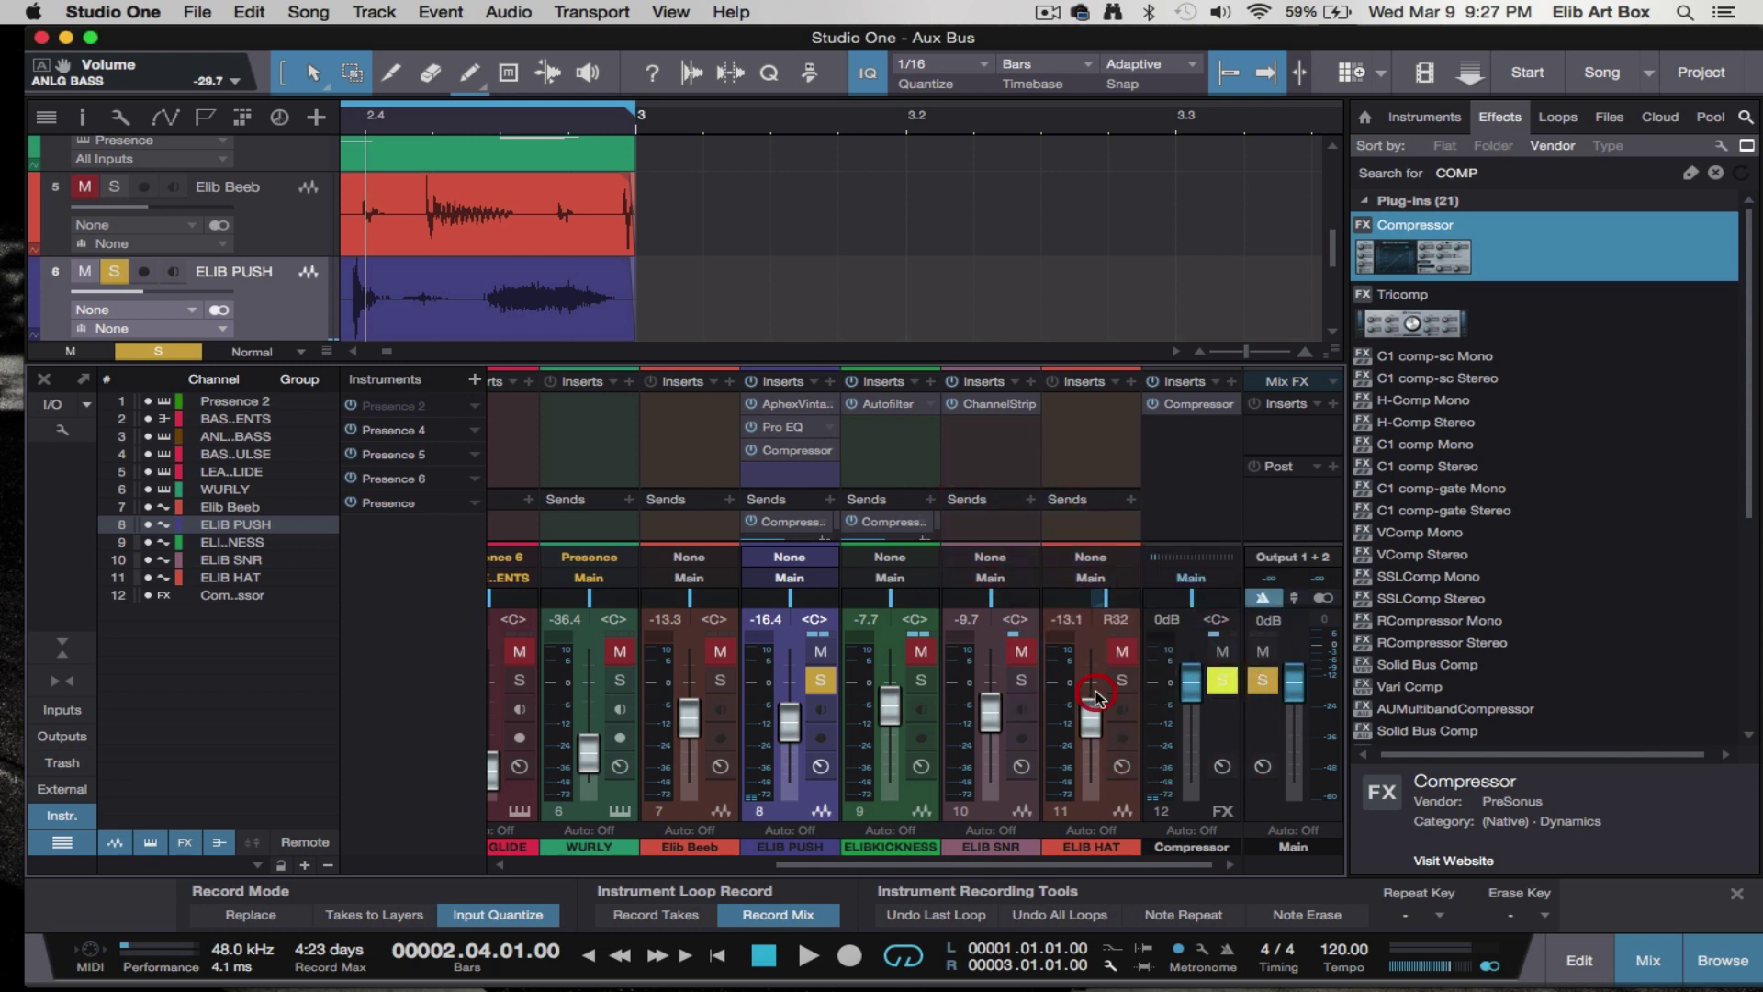
right_click(923, 523)
click(992, 699)
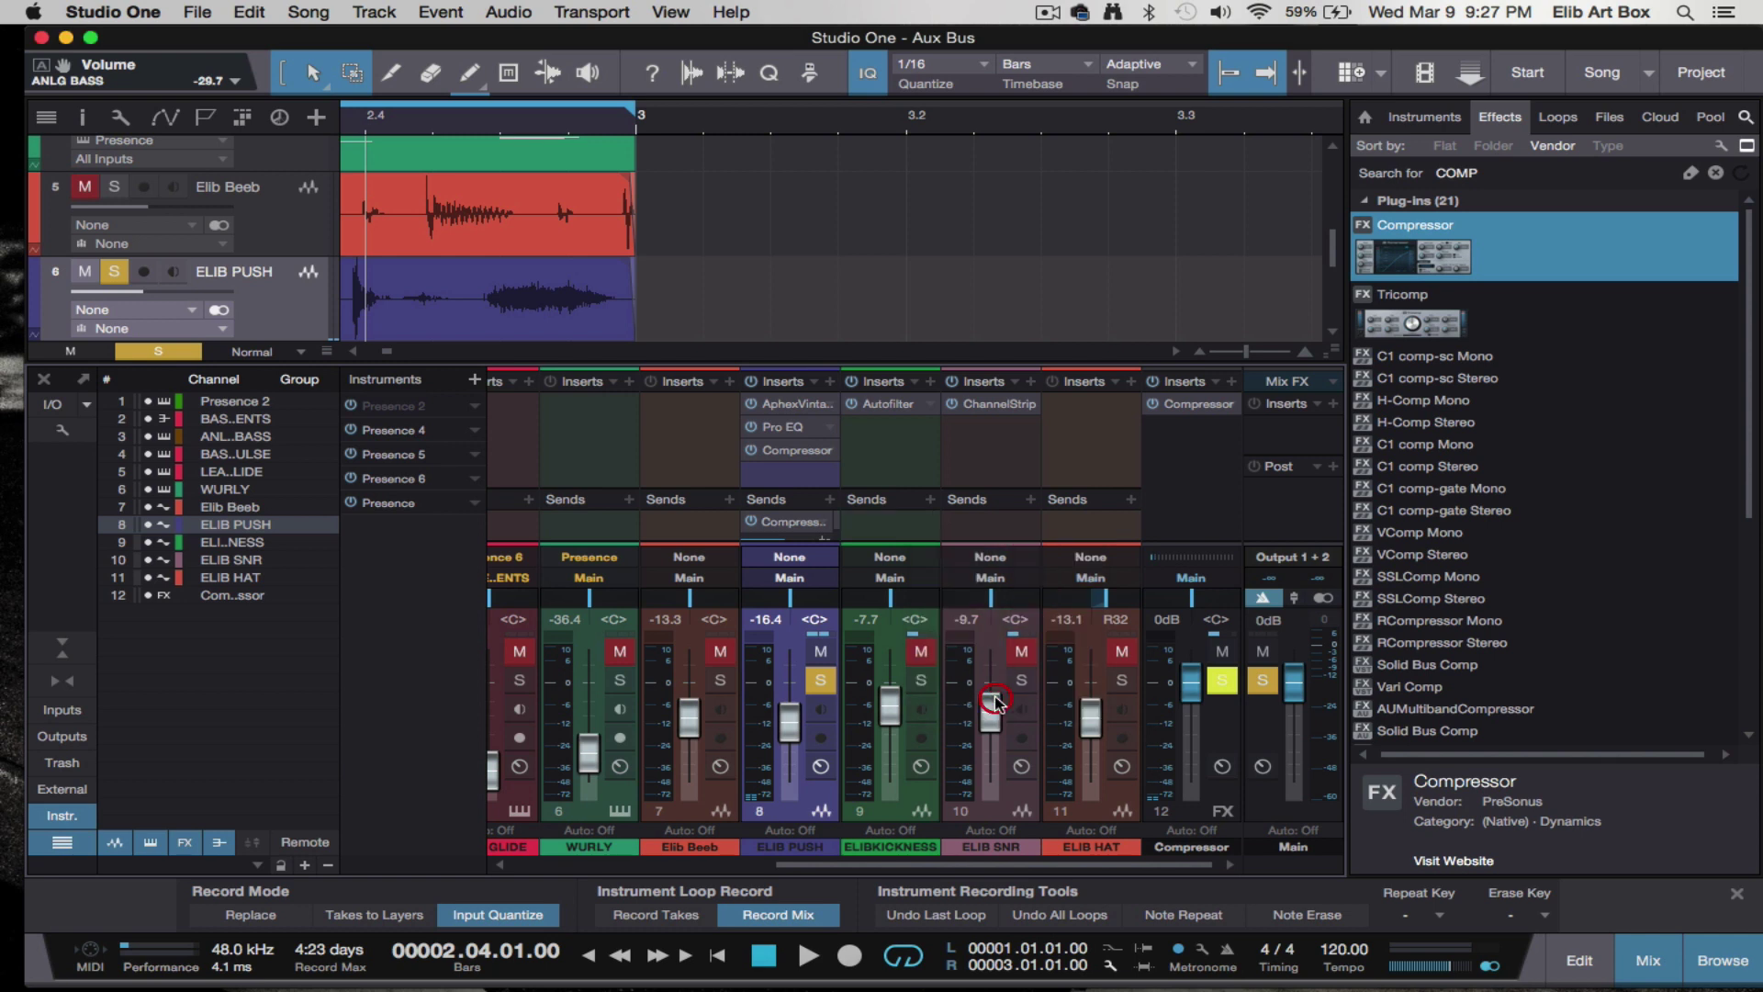
right_click(826, 522)
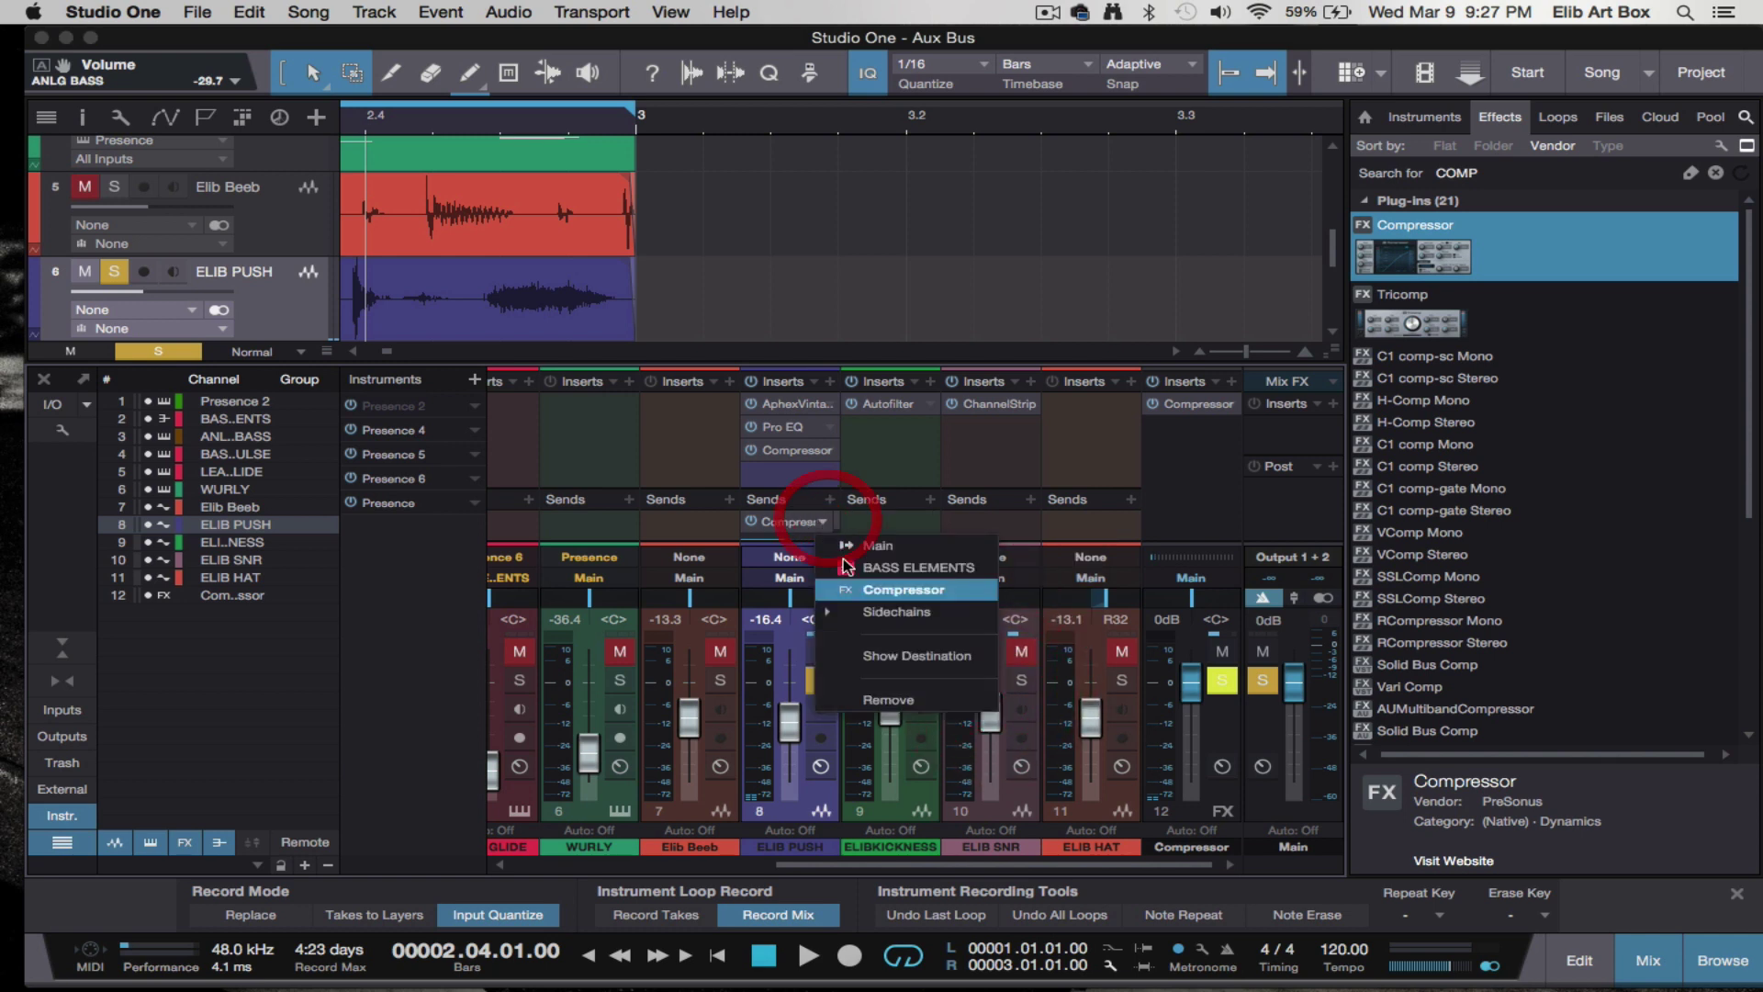
click(890, 699)
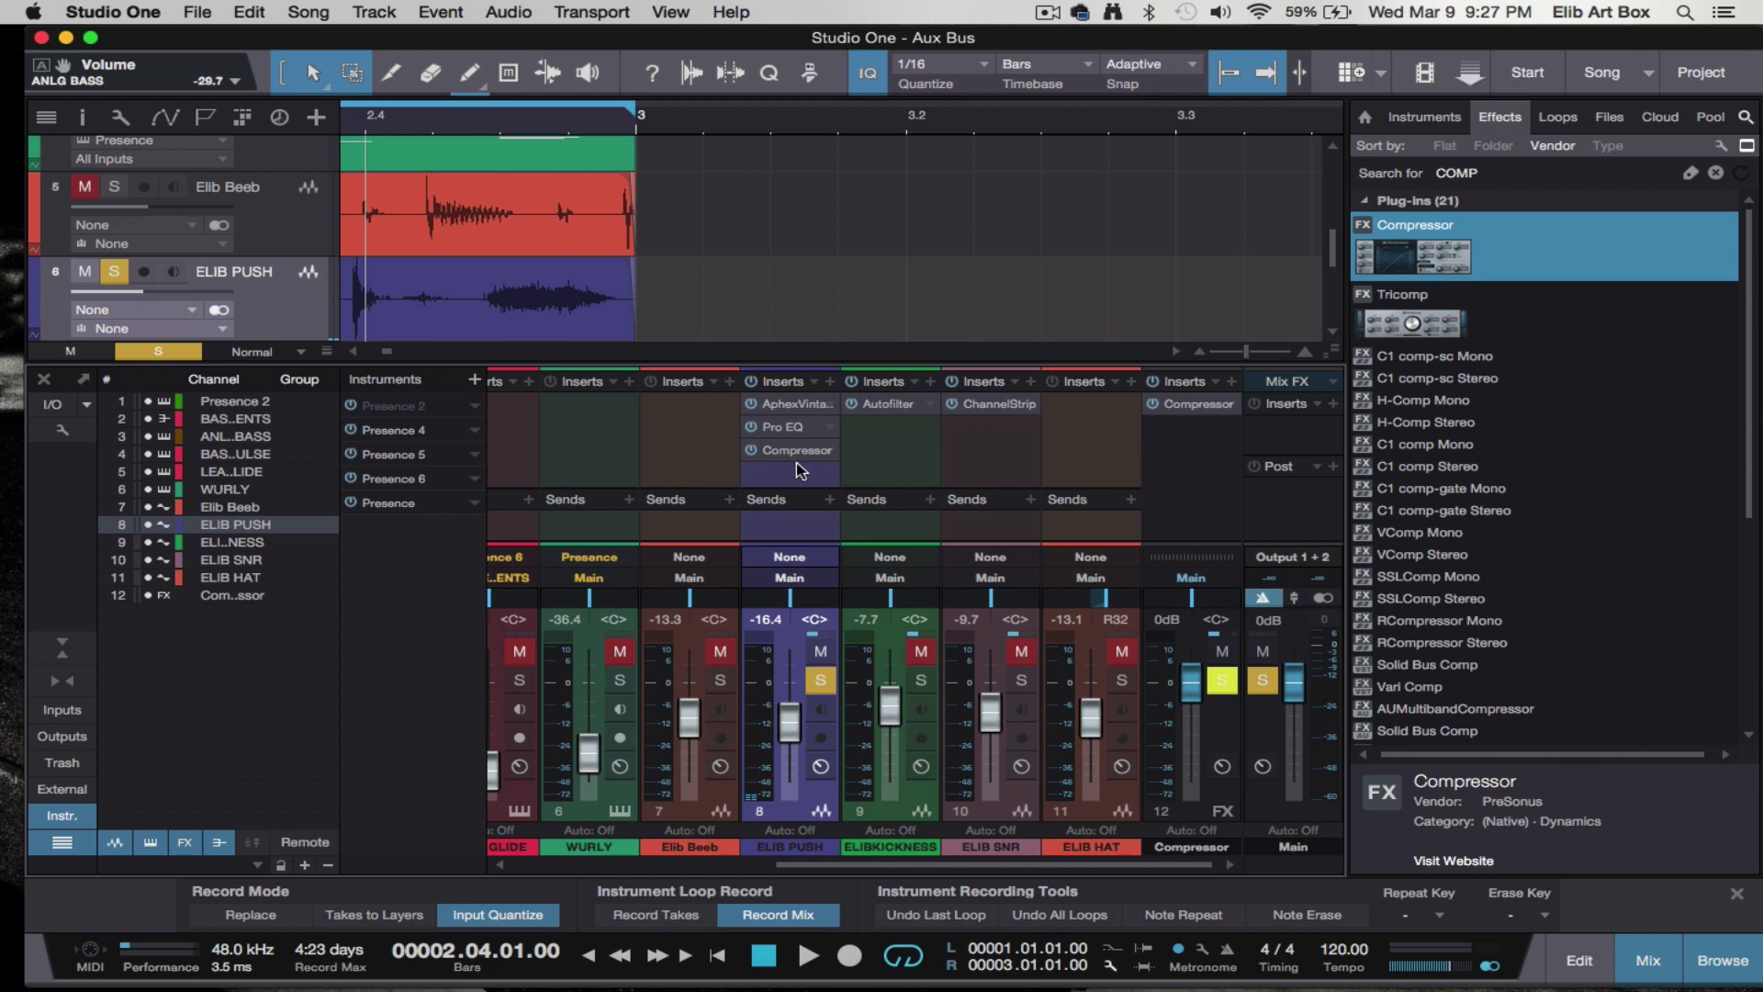
- Undo the earlier changes back through soloing ELIB PUSH and adding the Compressor FX channel
key(super+z)
key(super+z)
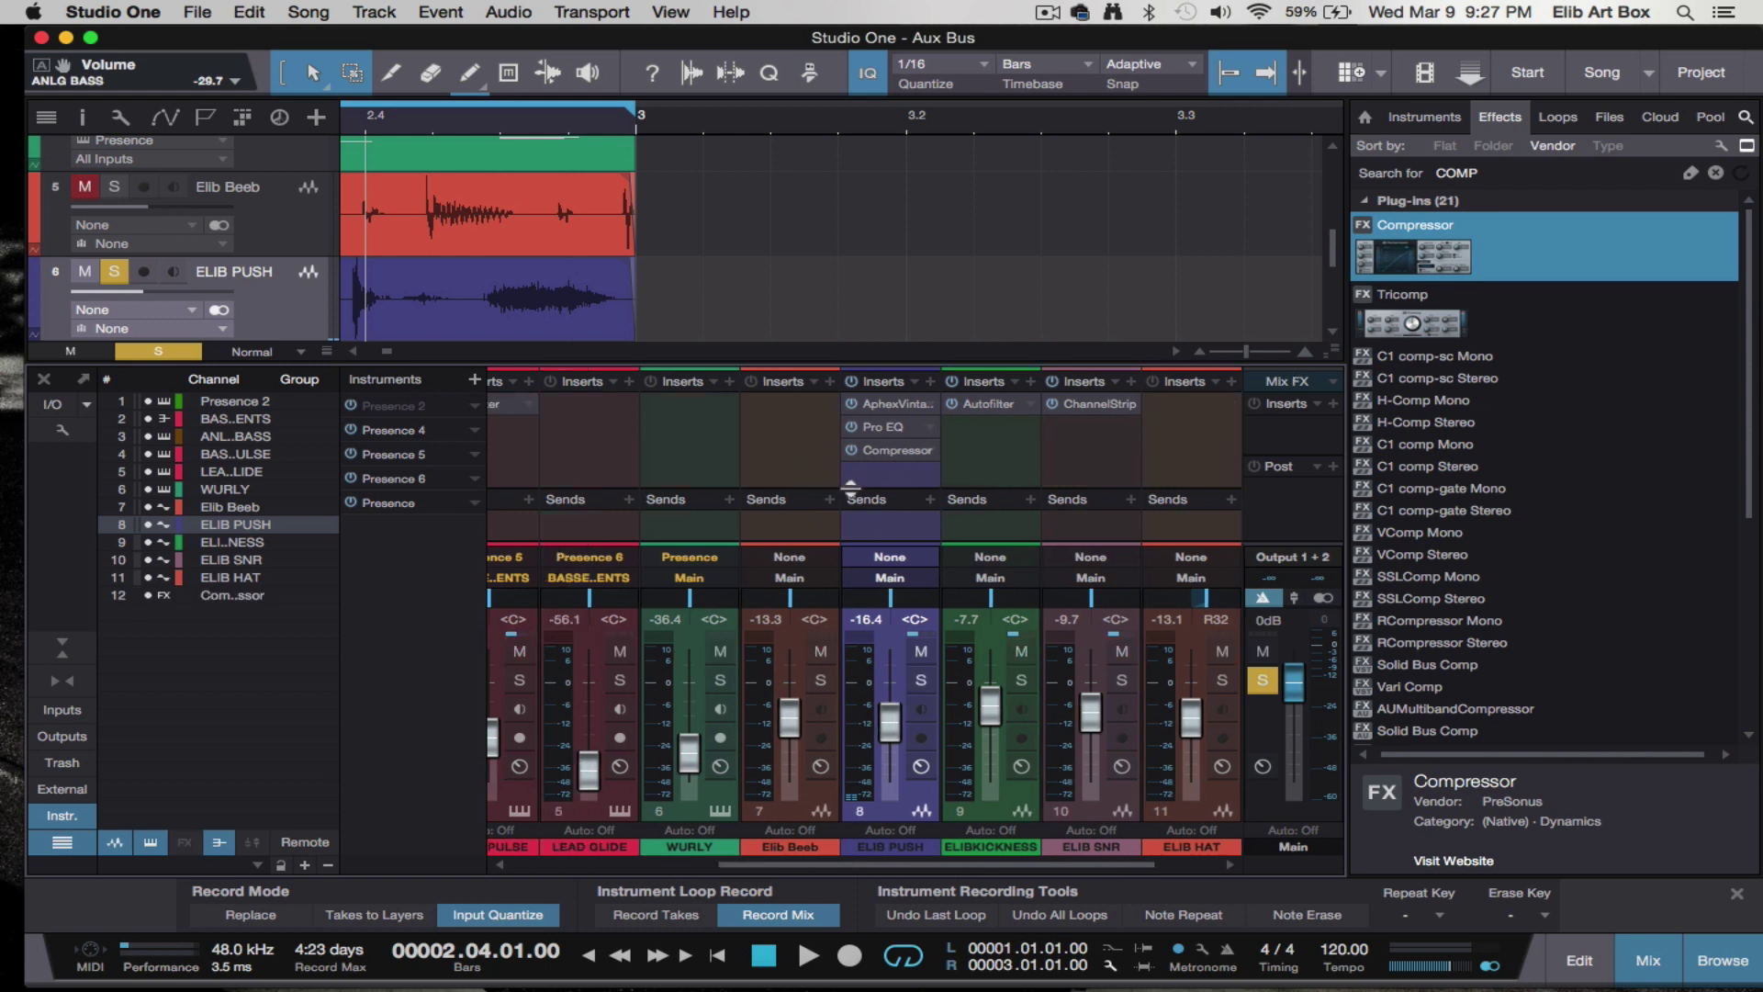
key(super+z)
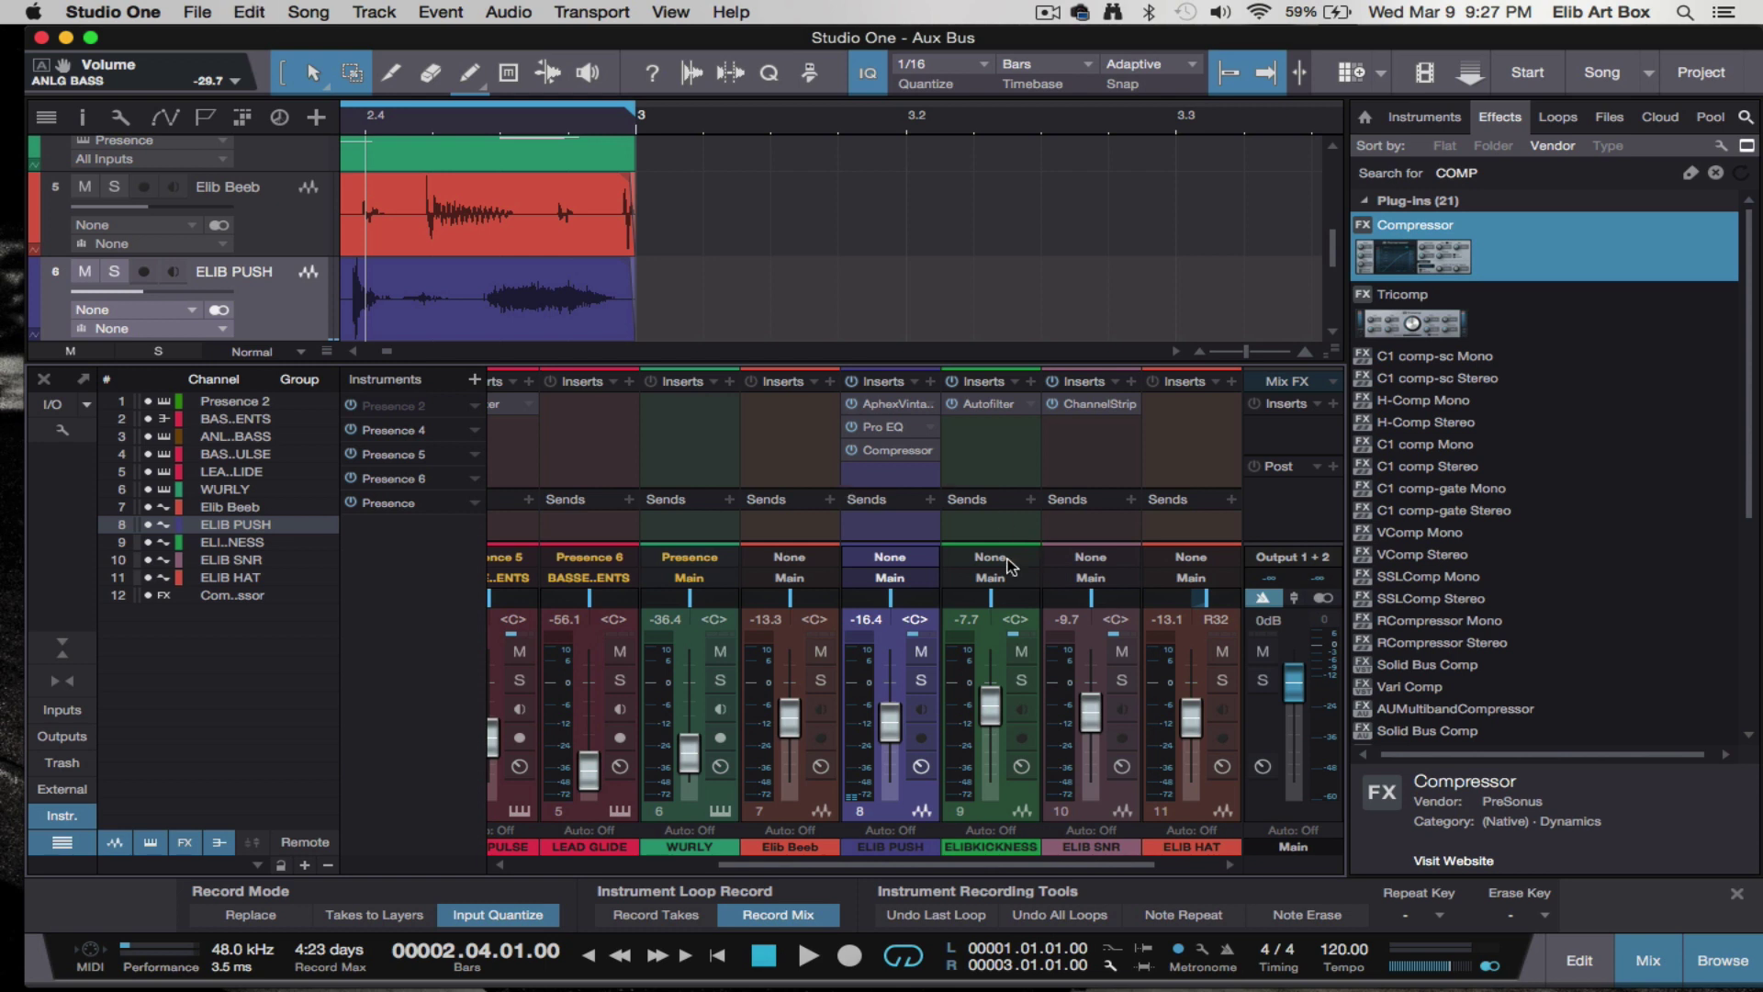
click(182, 12)
mouse_move(244, 13)
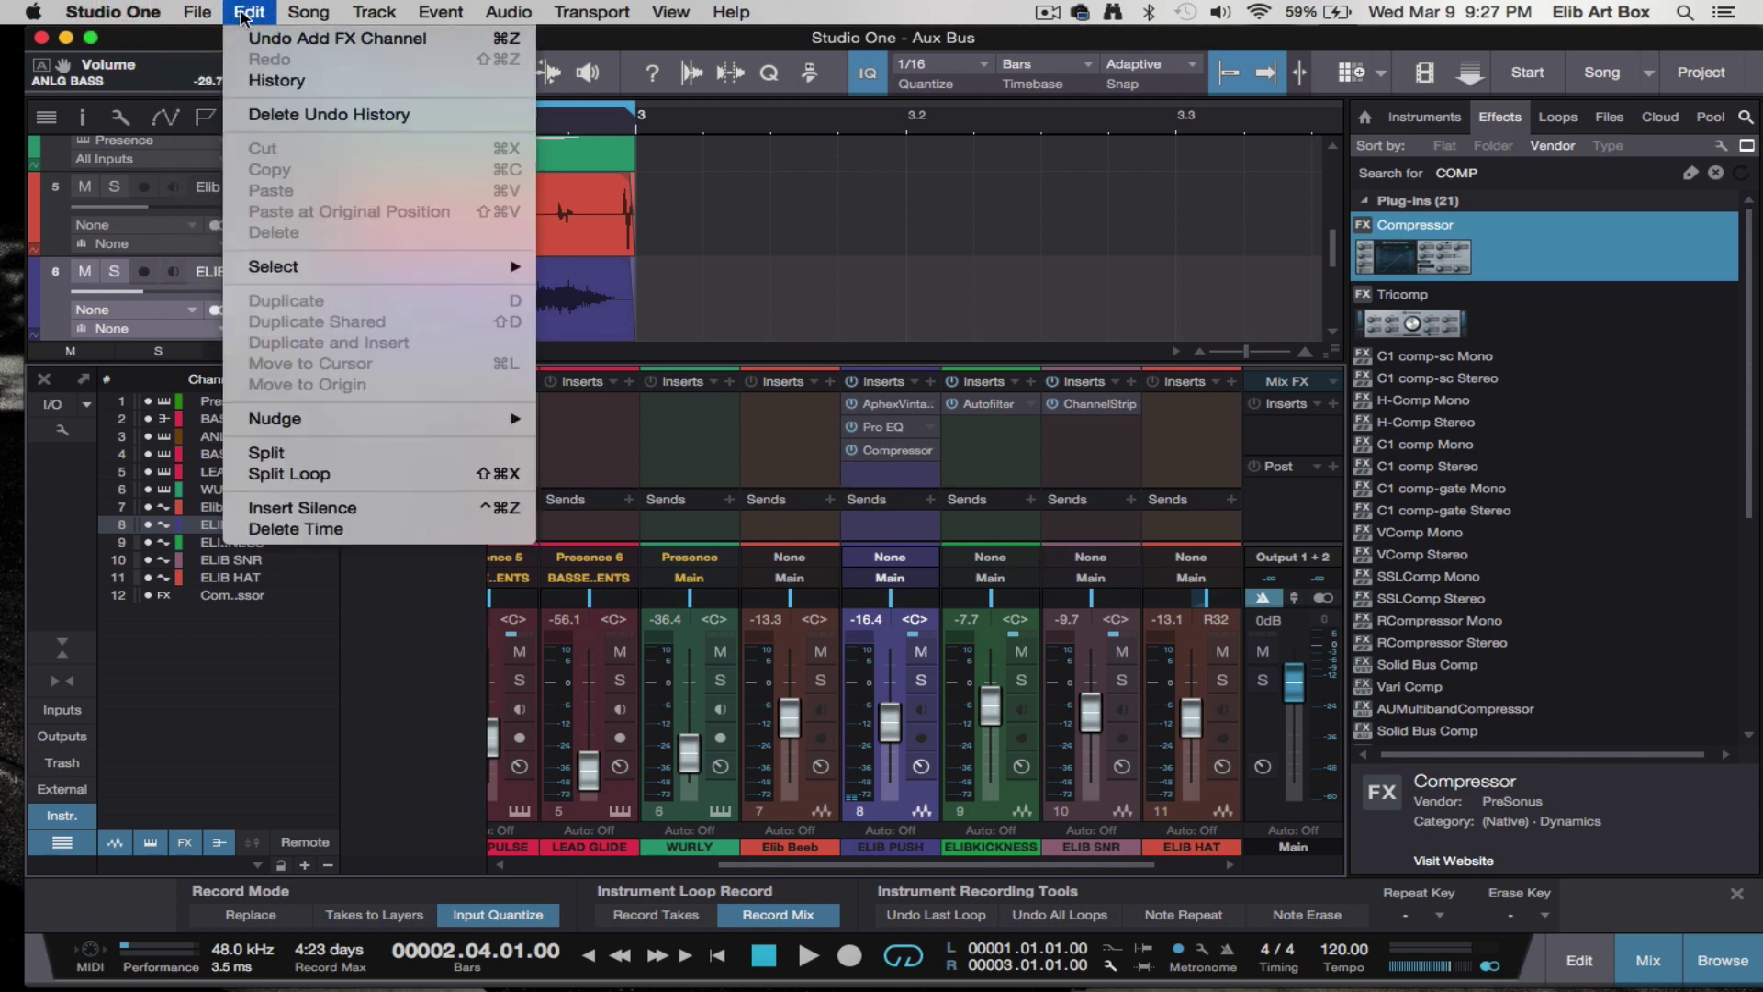
click(278, 41)
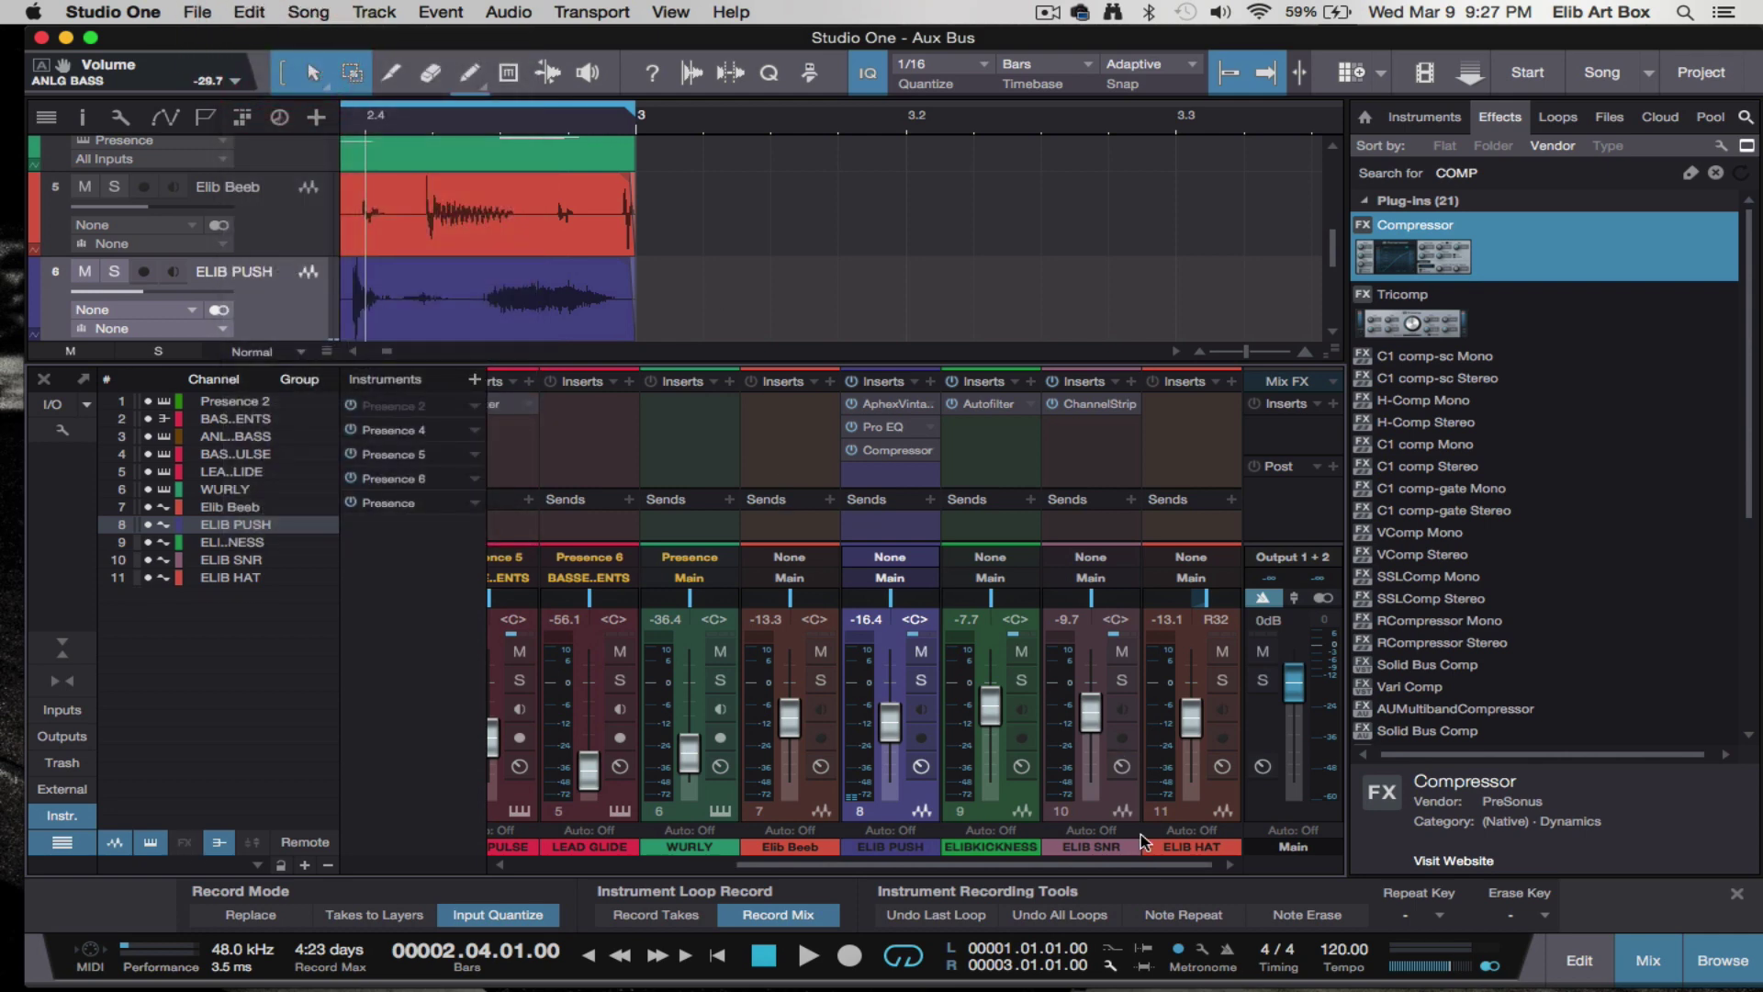
scroll(964, 758, left, 1)
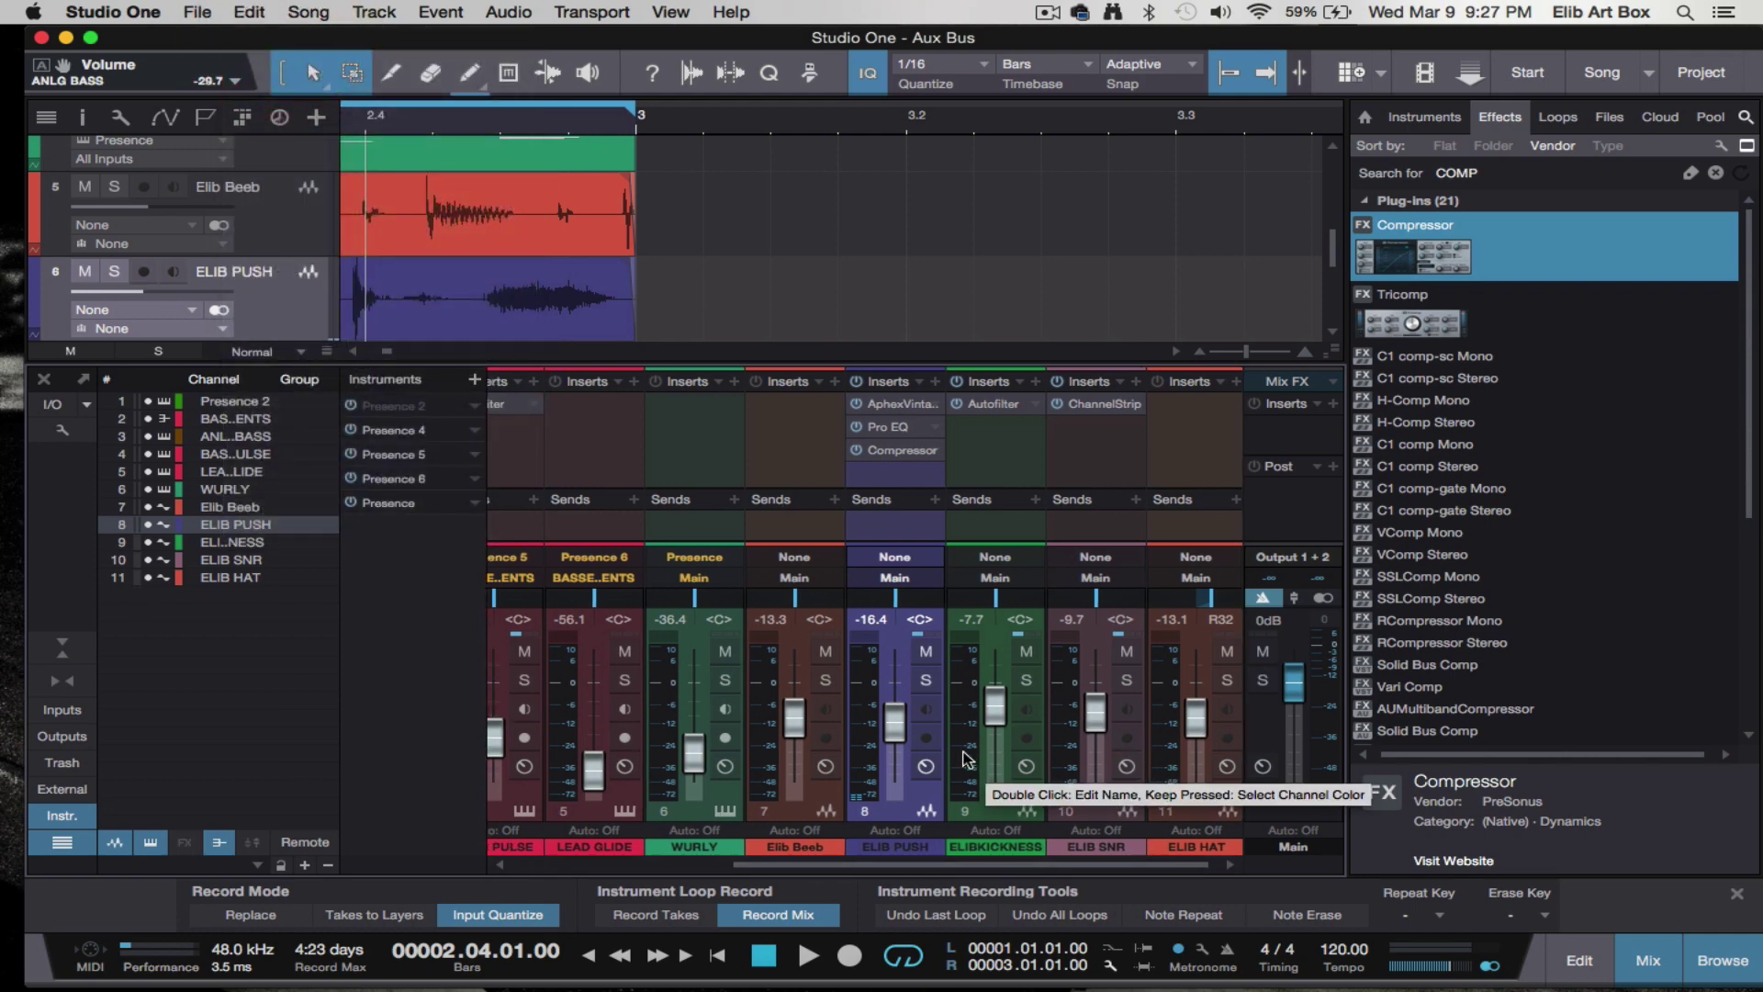
scroll(964, 758, right, 1)
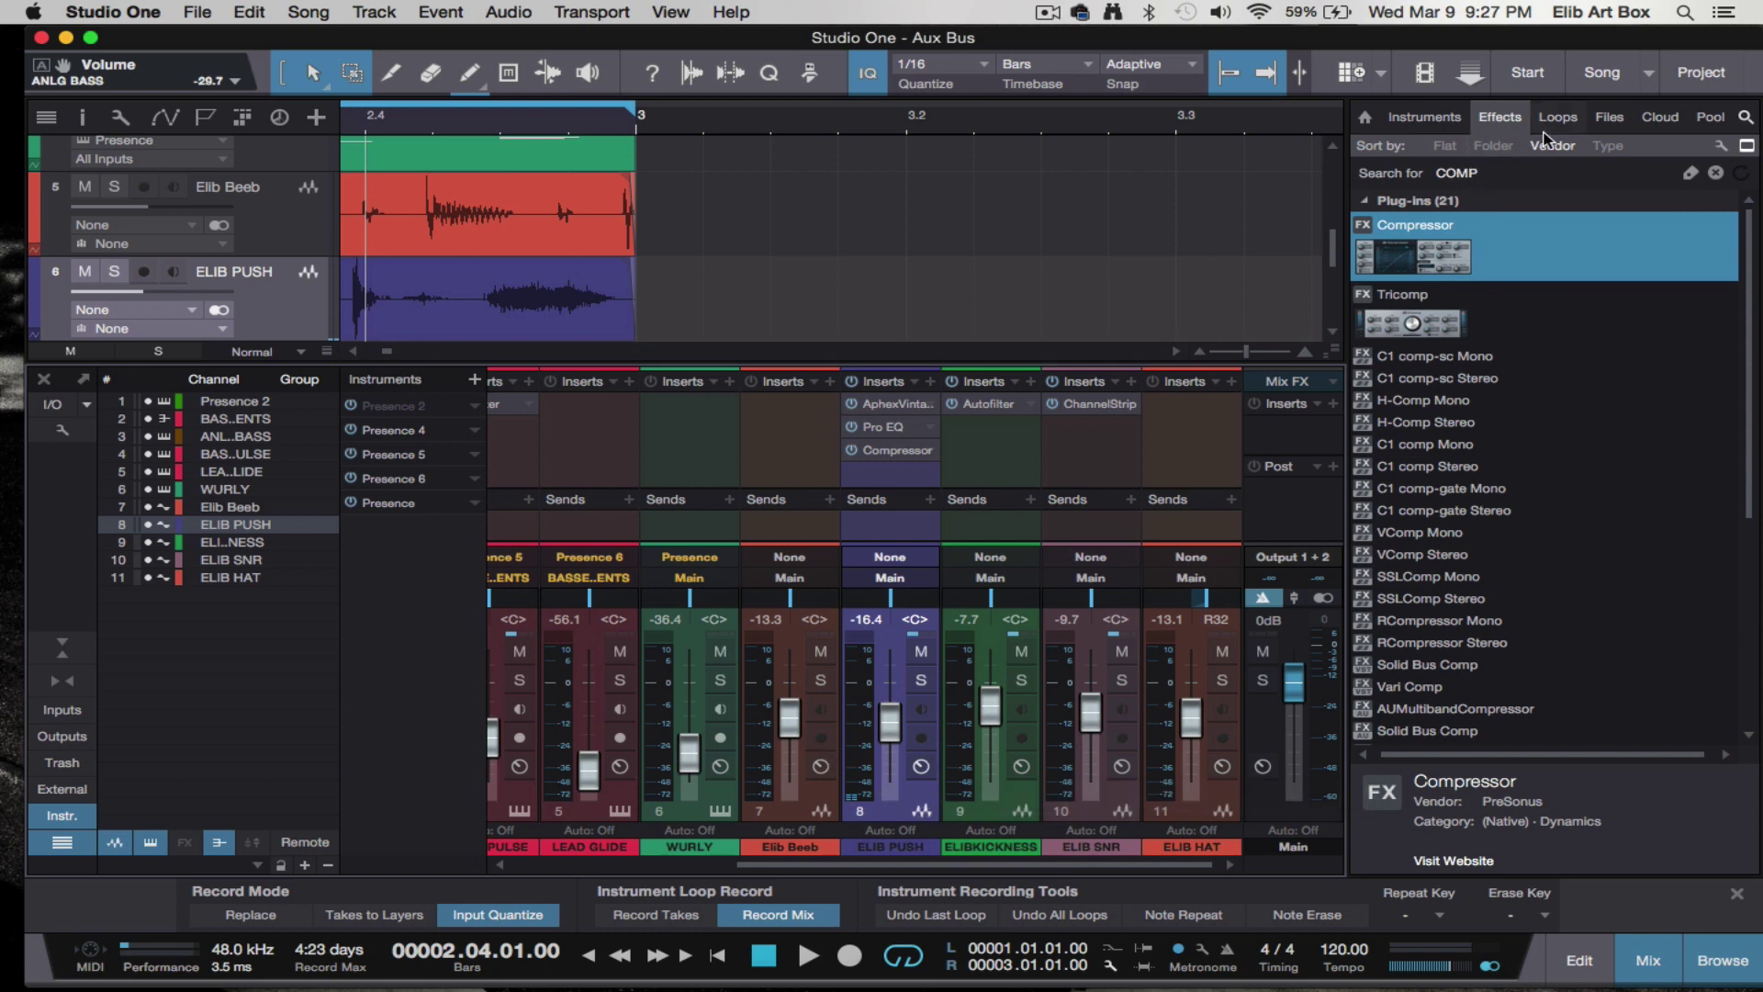
- Search the effects browser for "REV" and add Room Reverb as a send effect on the ELIB PUSH channel
click(1552, 173)
text(REV)
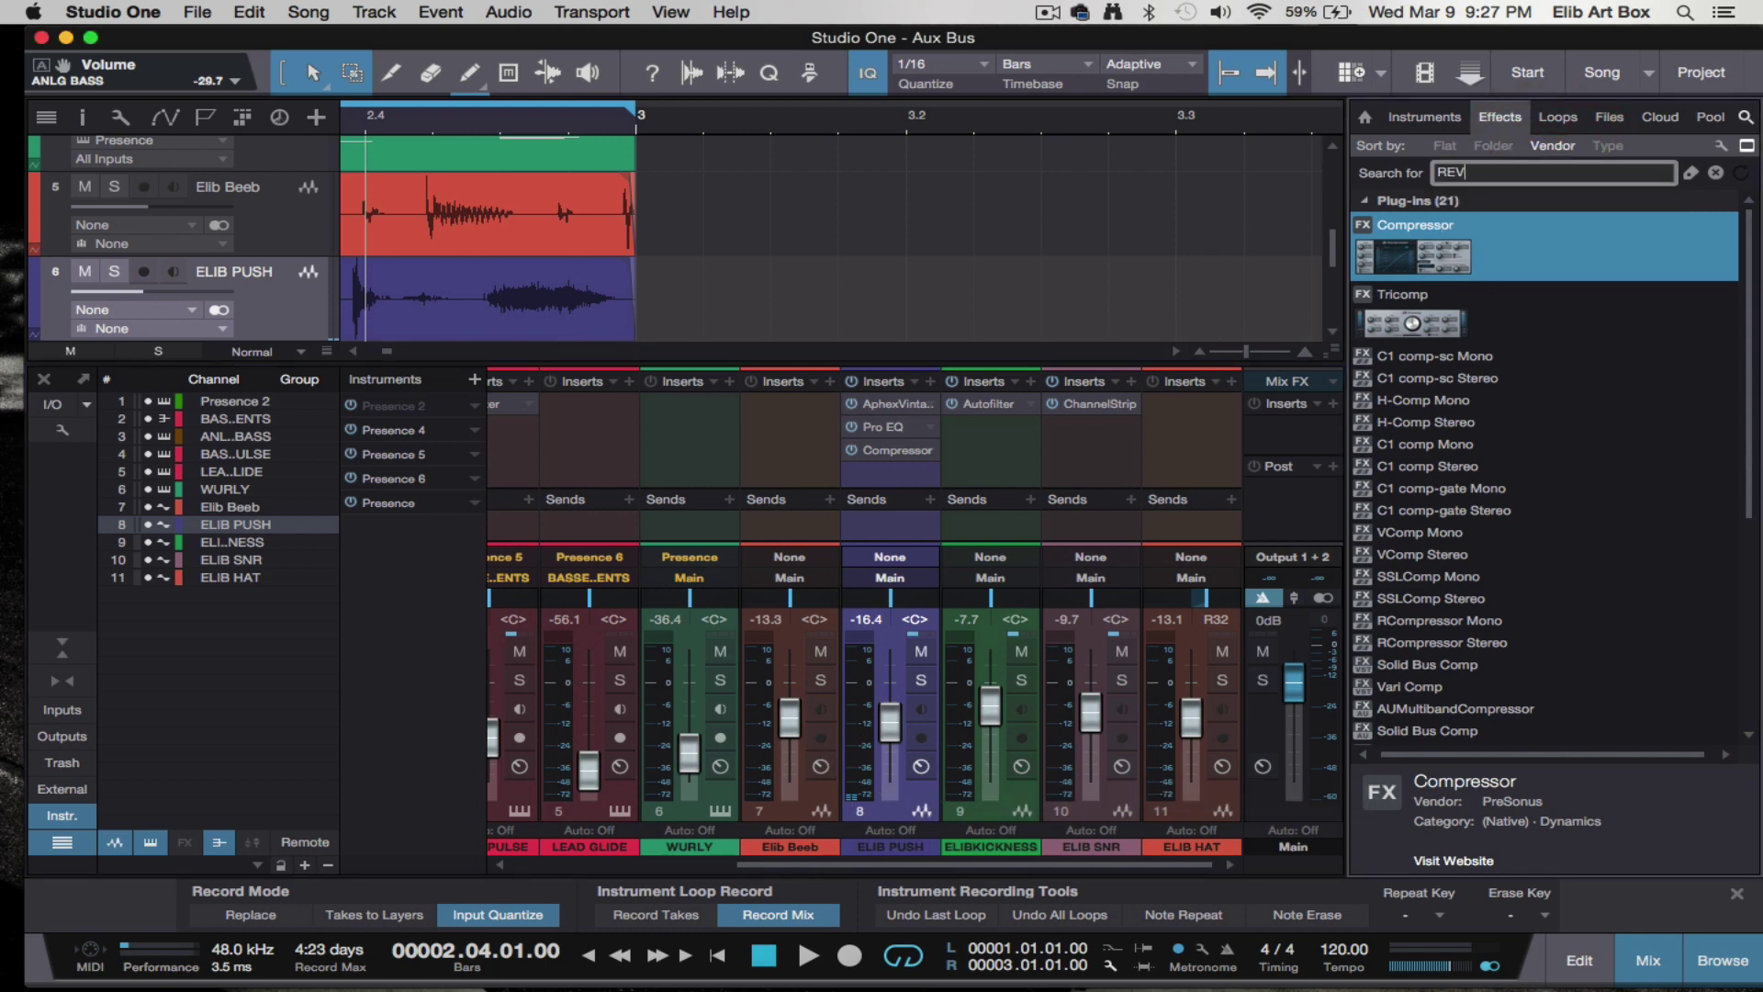
drag(1422, 264, 880, 516)
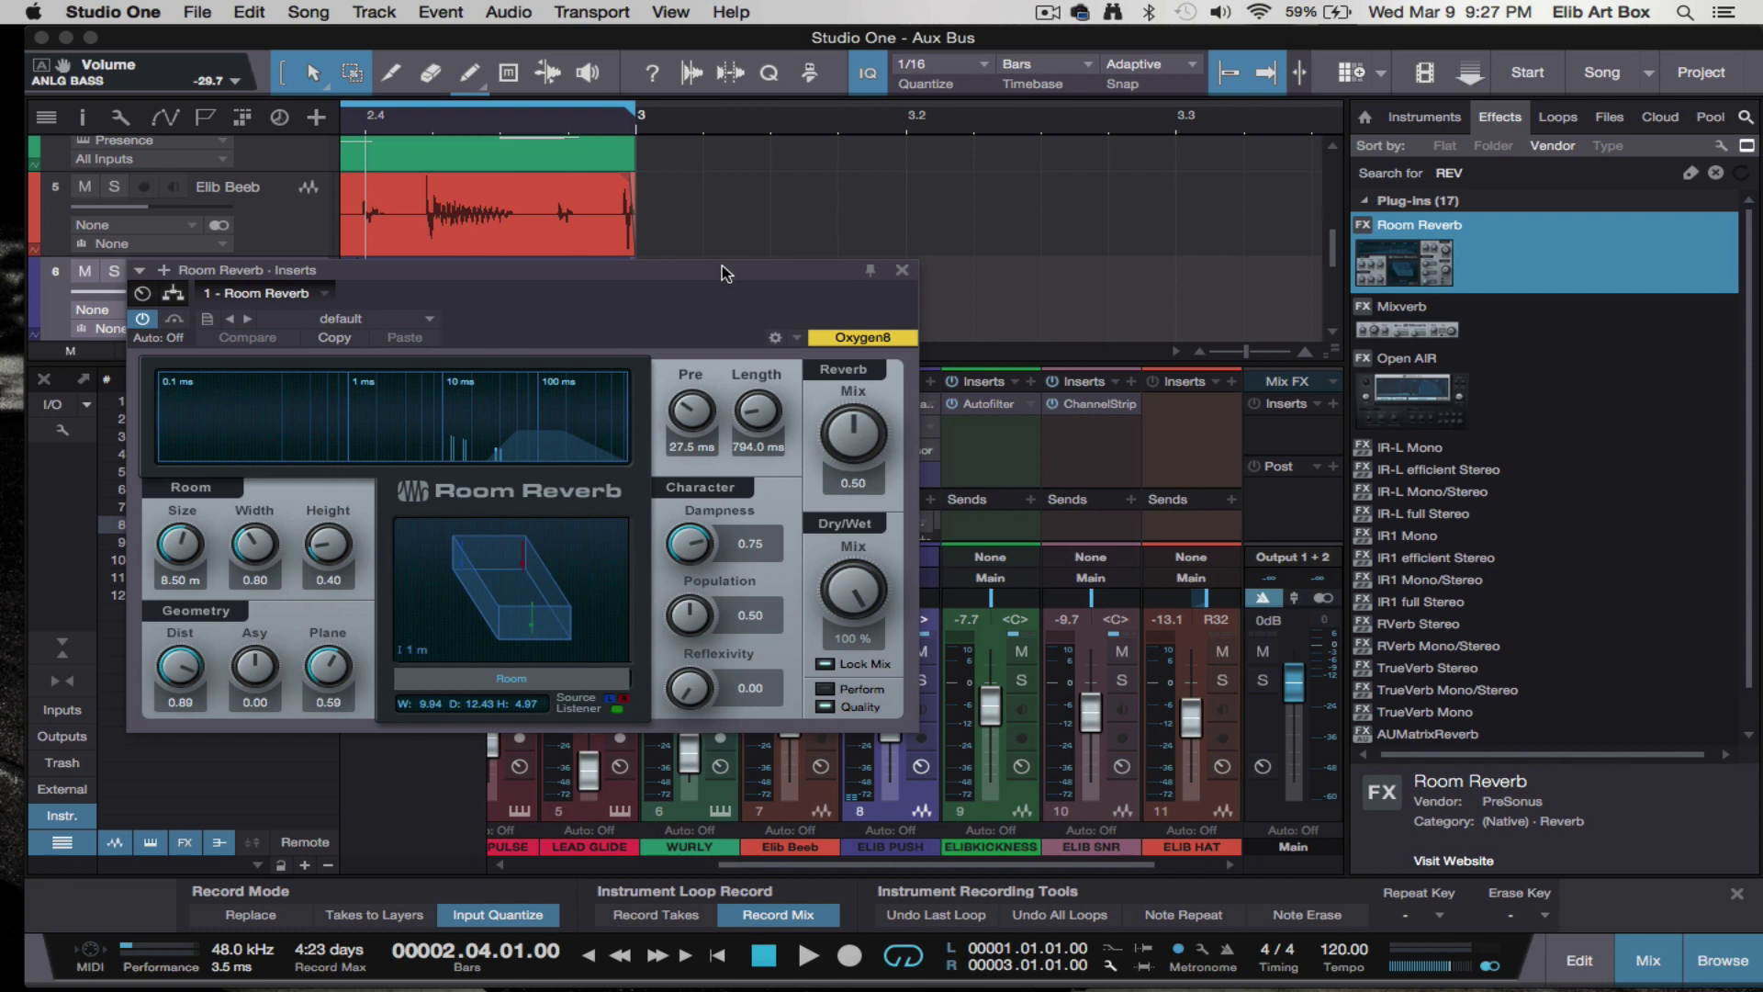
drag(725, 272, 612, 378)
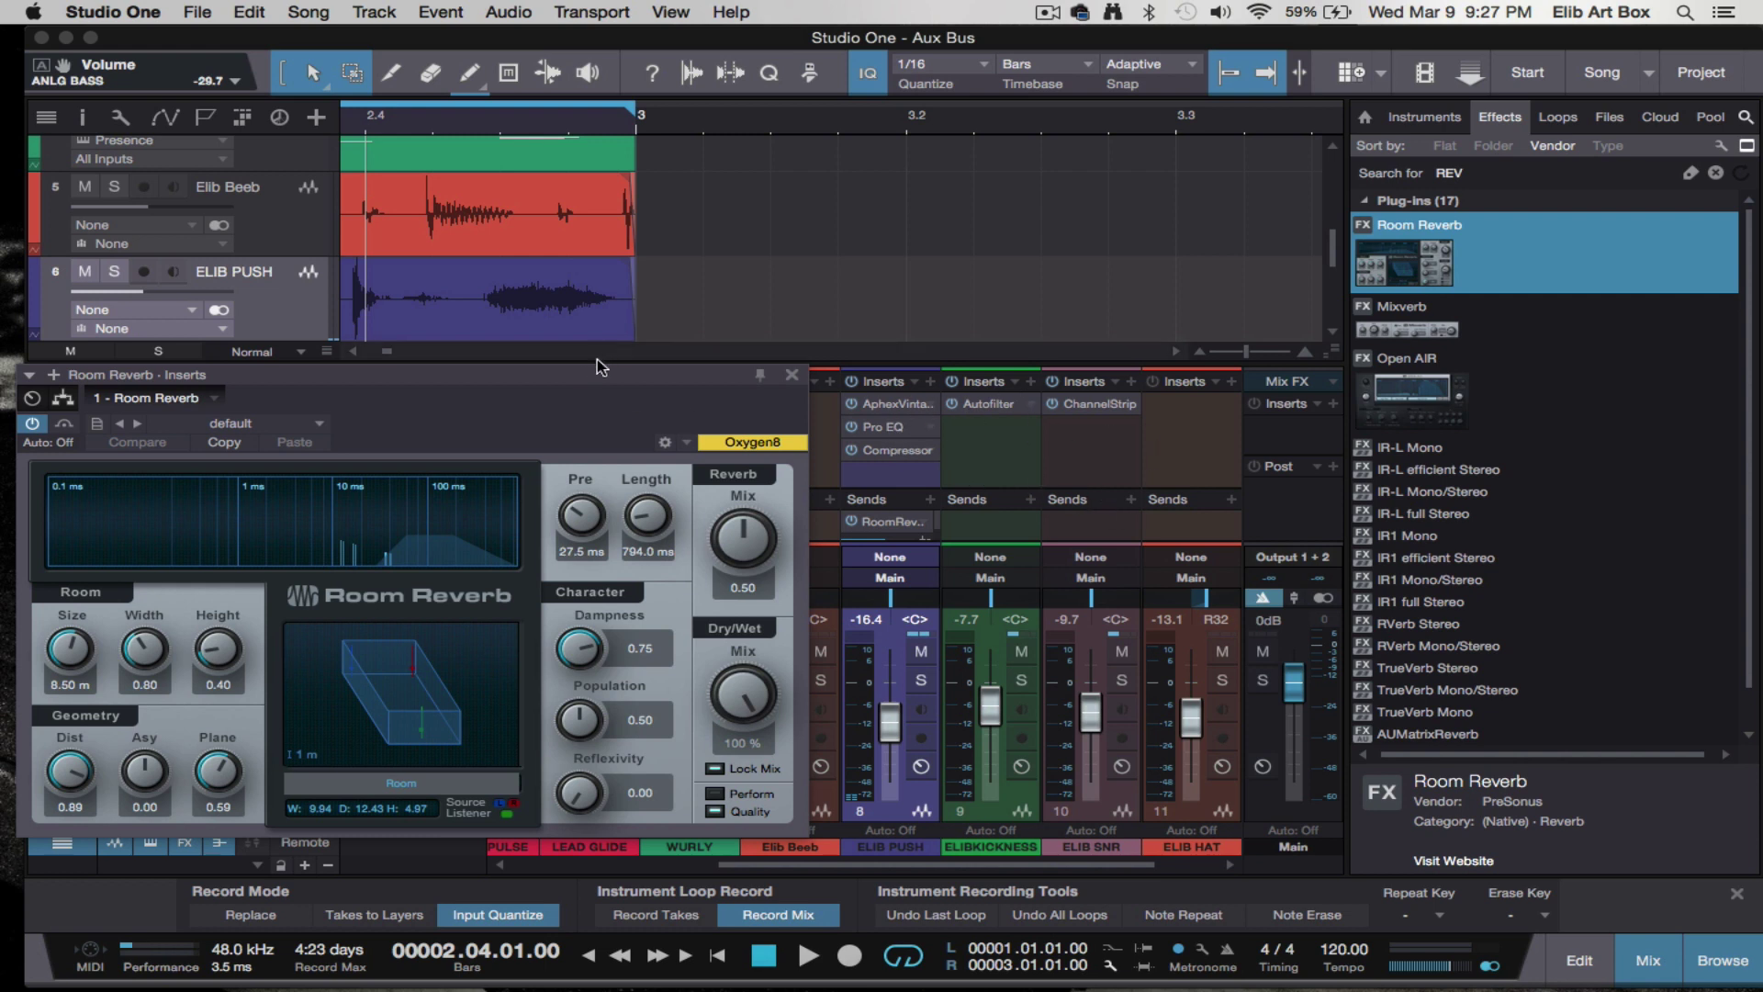
drag(595, 375, 728, 129)
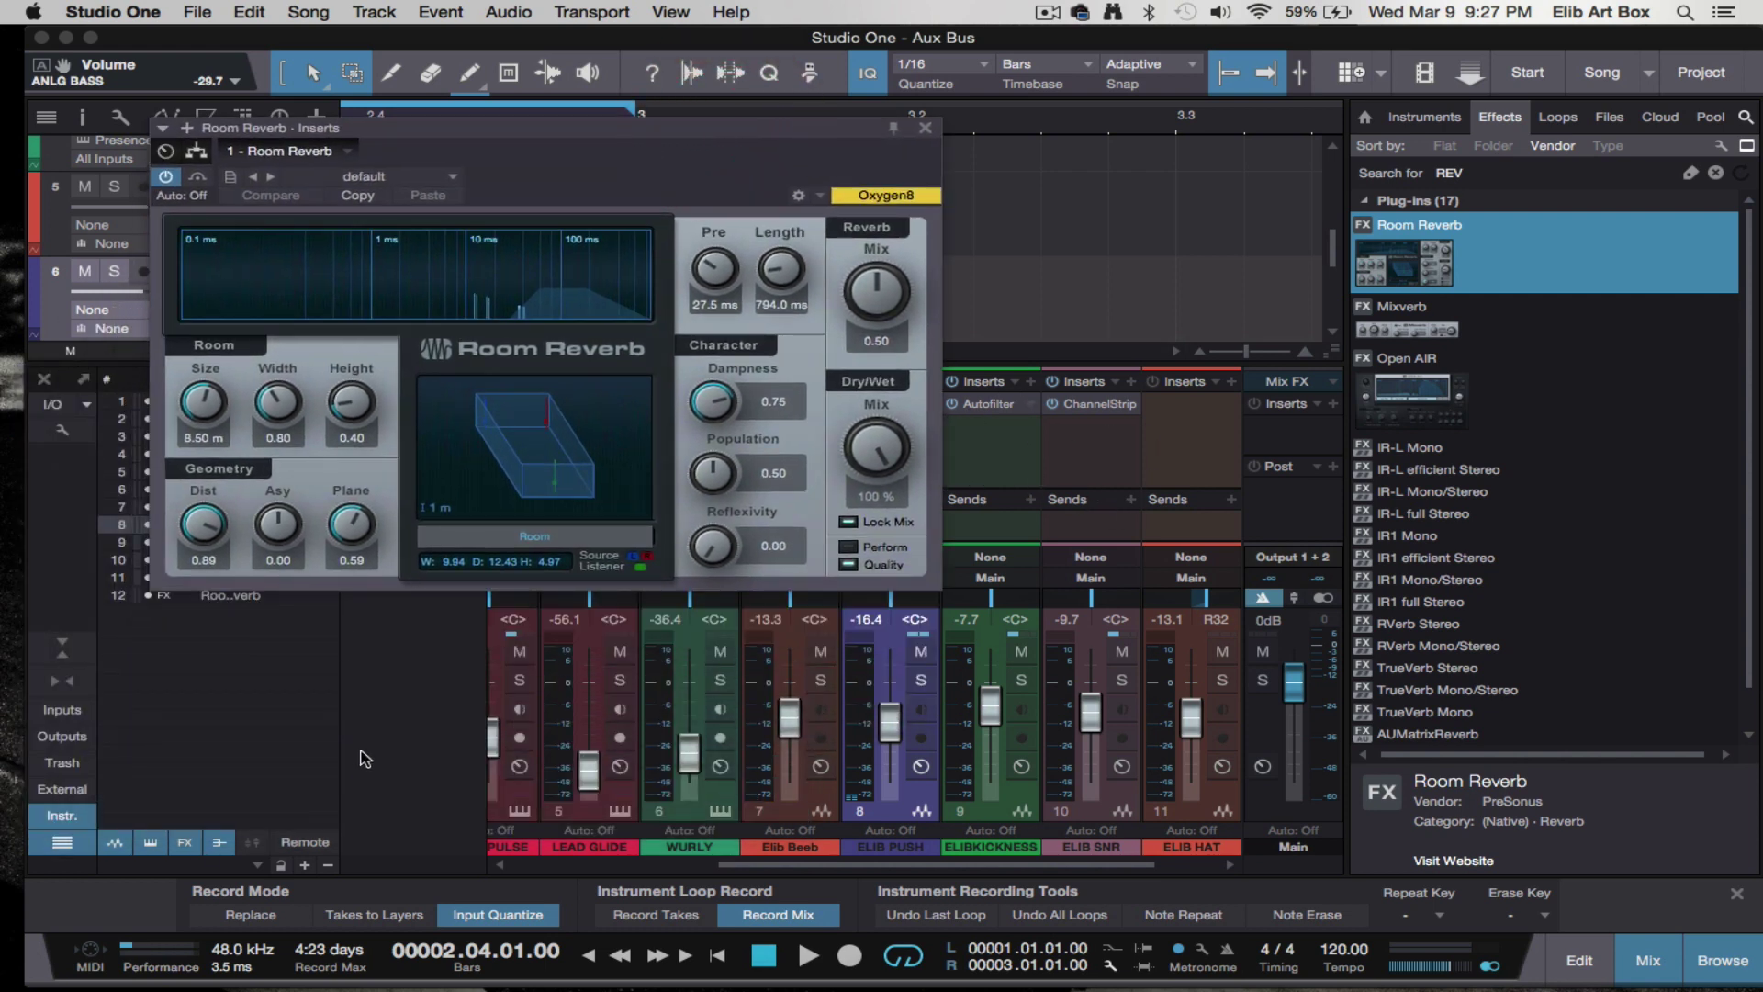
- Open the Performance Monitor, examine the CPU load with the reverb loaded, and close it
click(143, 955)
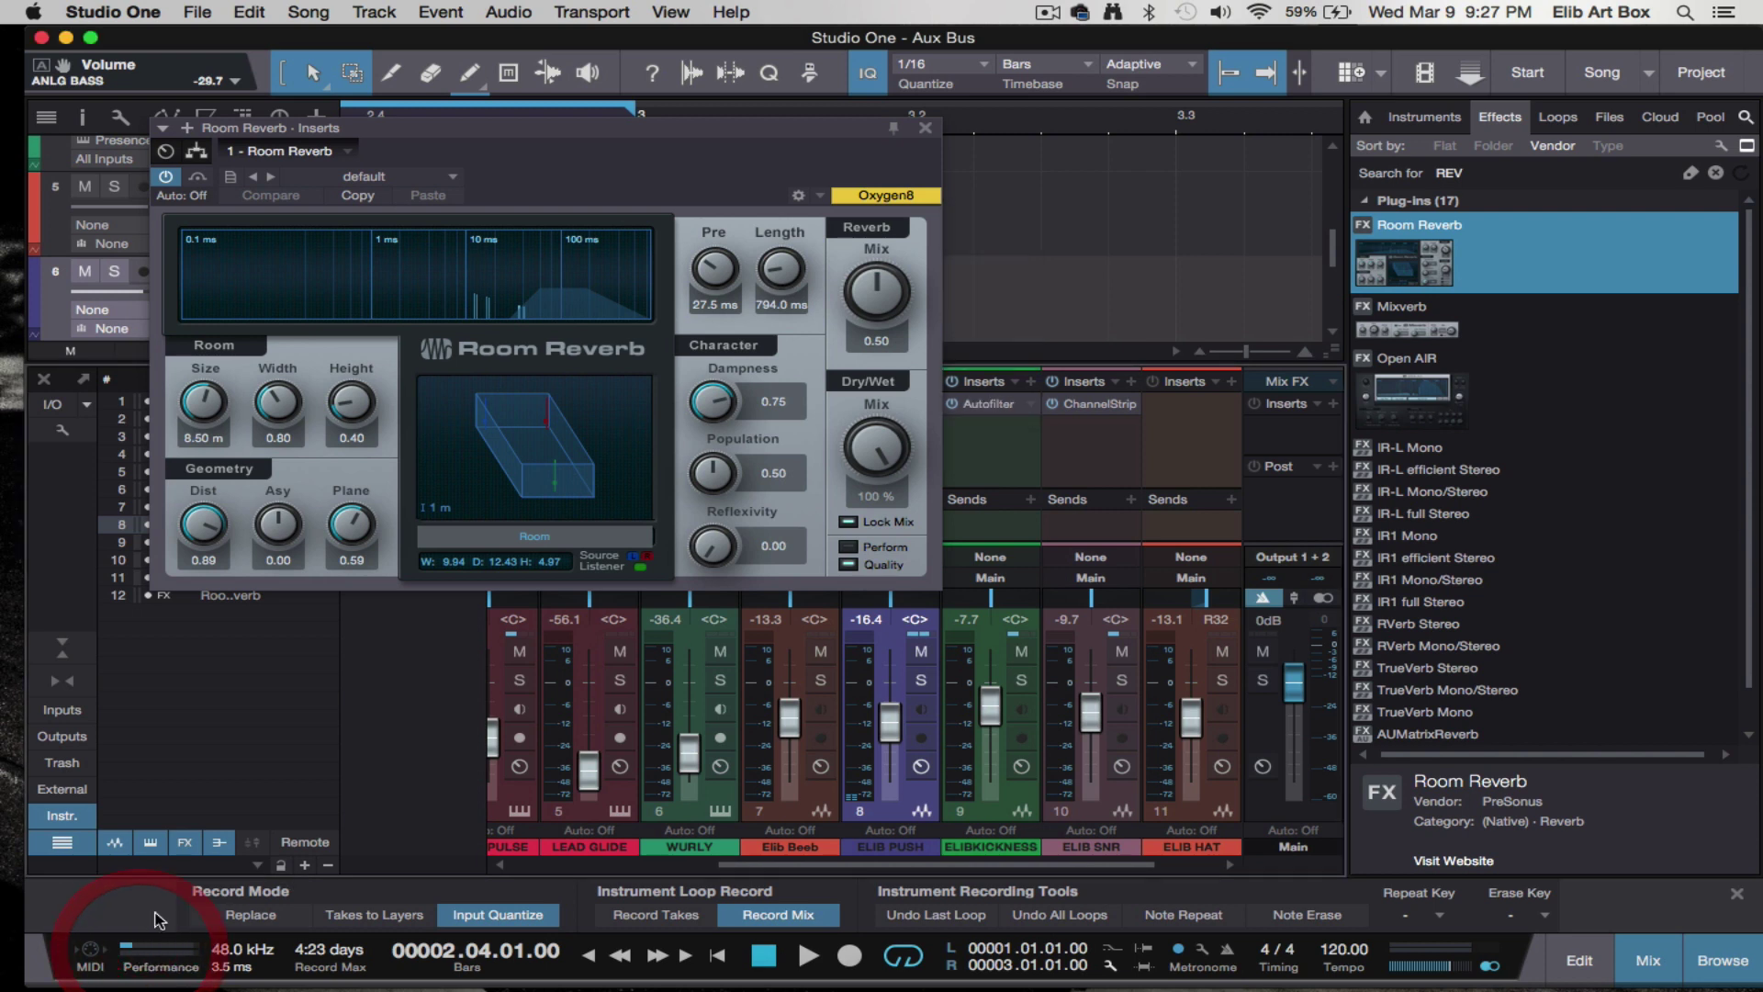
click(158, 955)
drag(981, 210, 1502, 152)
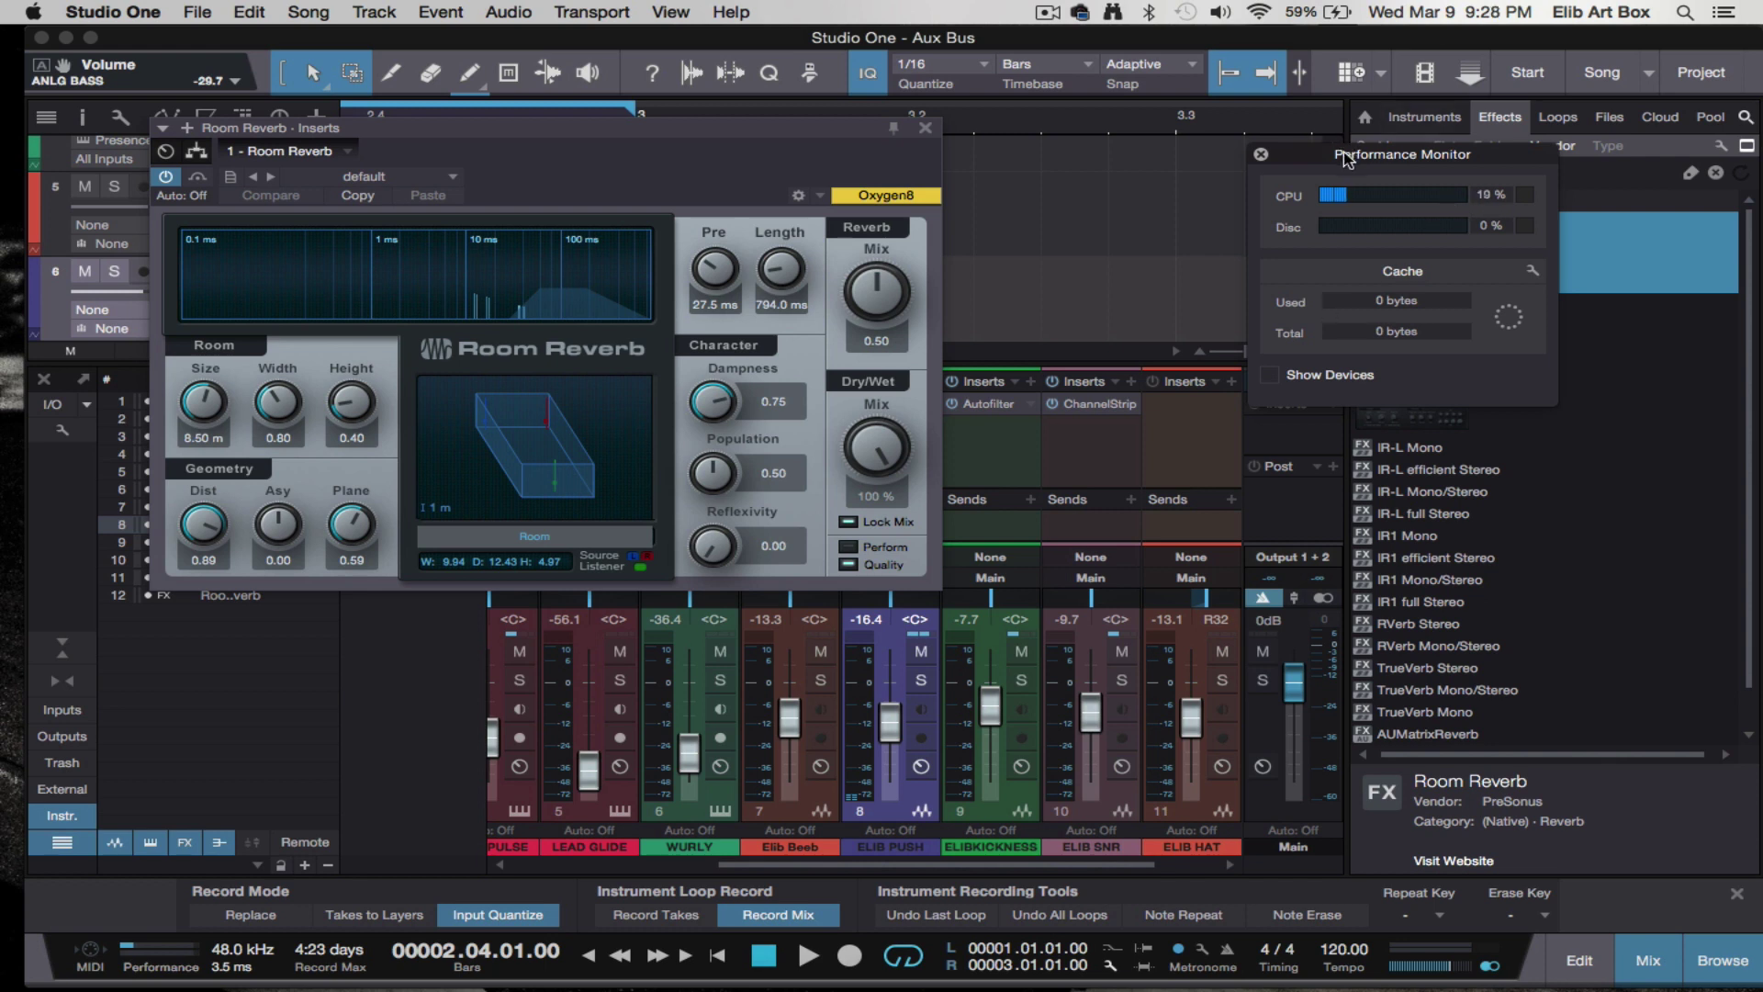
drag(1343, 156, 1167, 198)
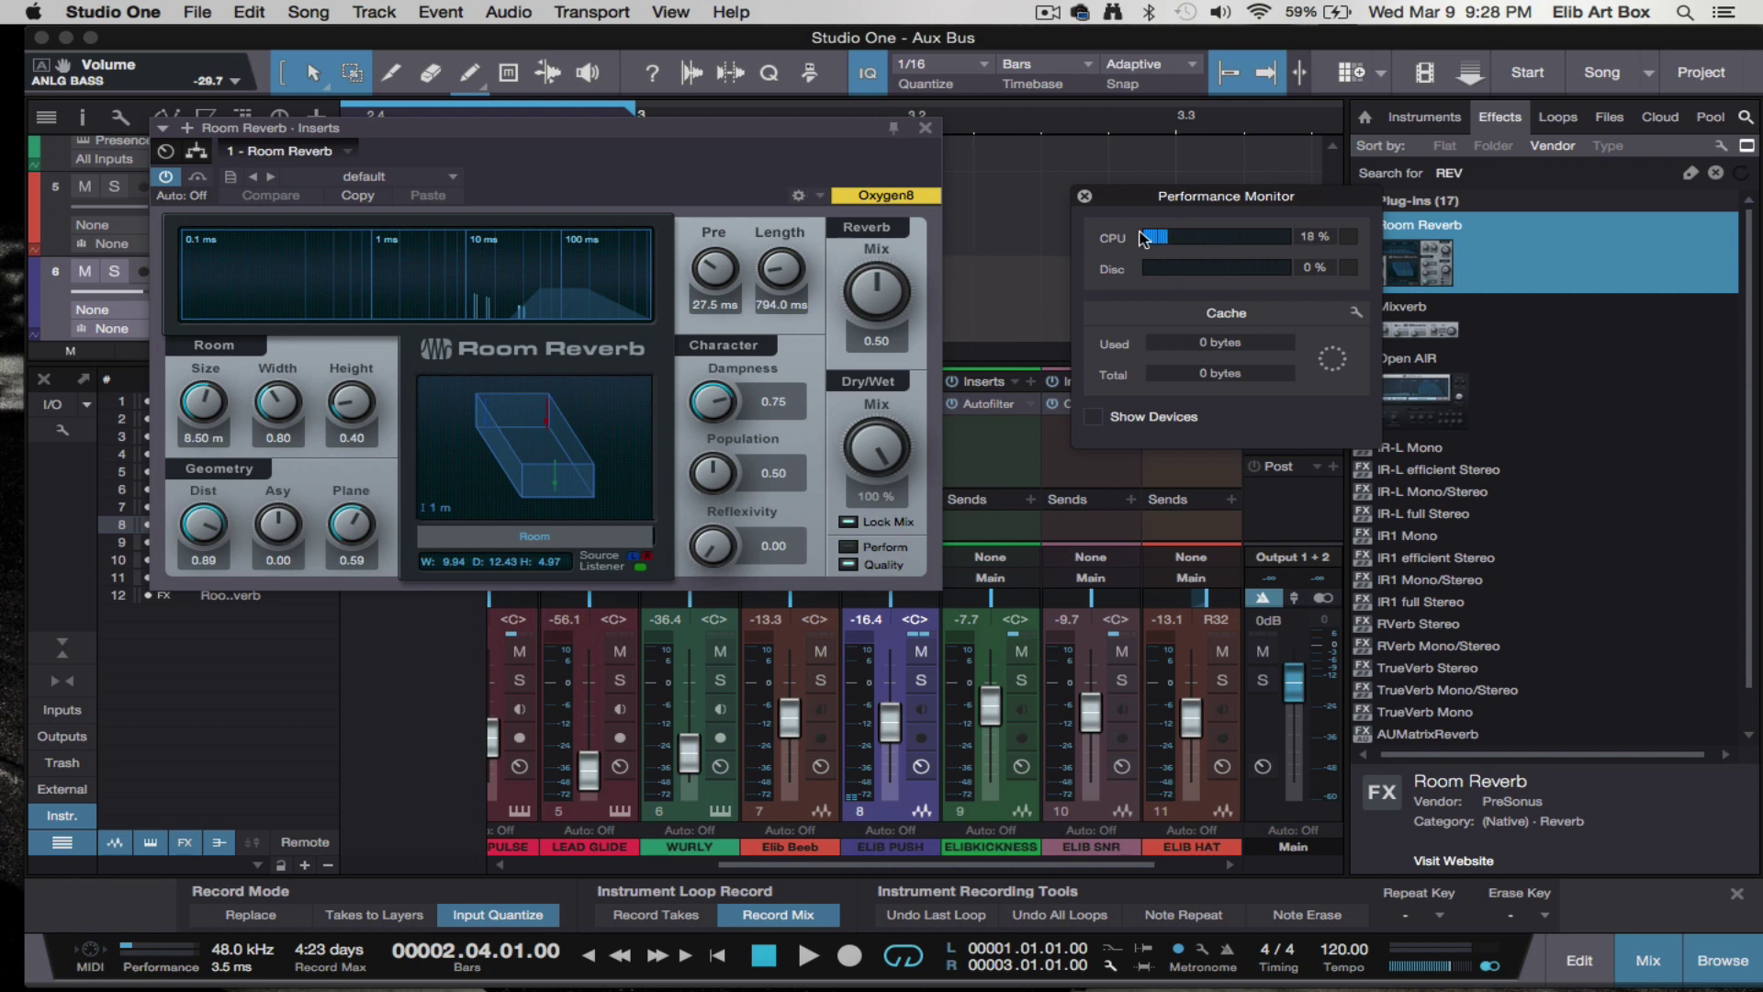
click(1085, 197)
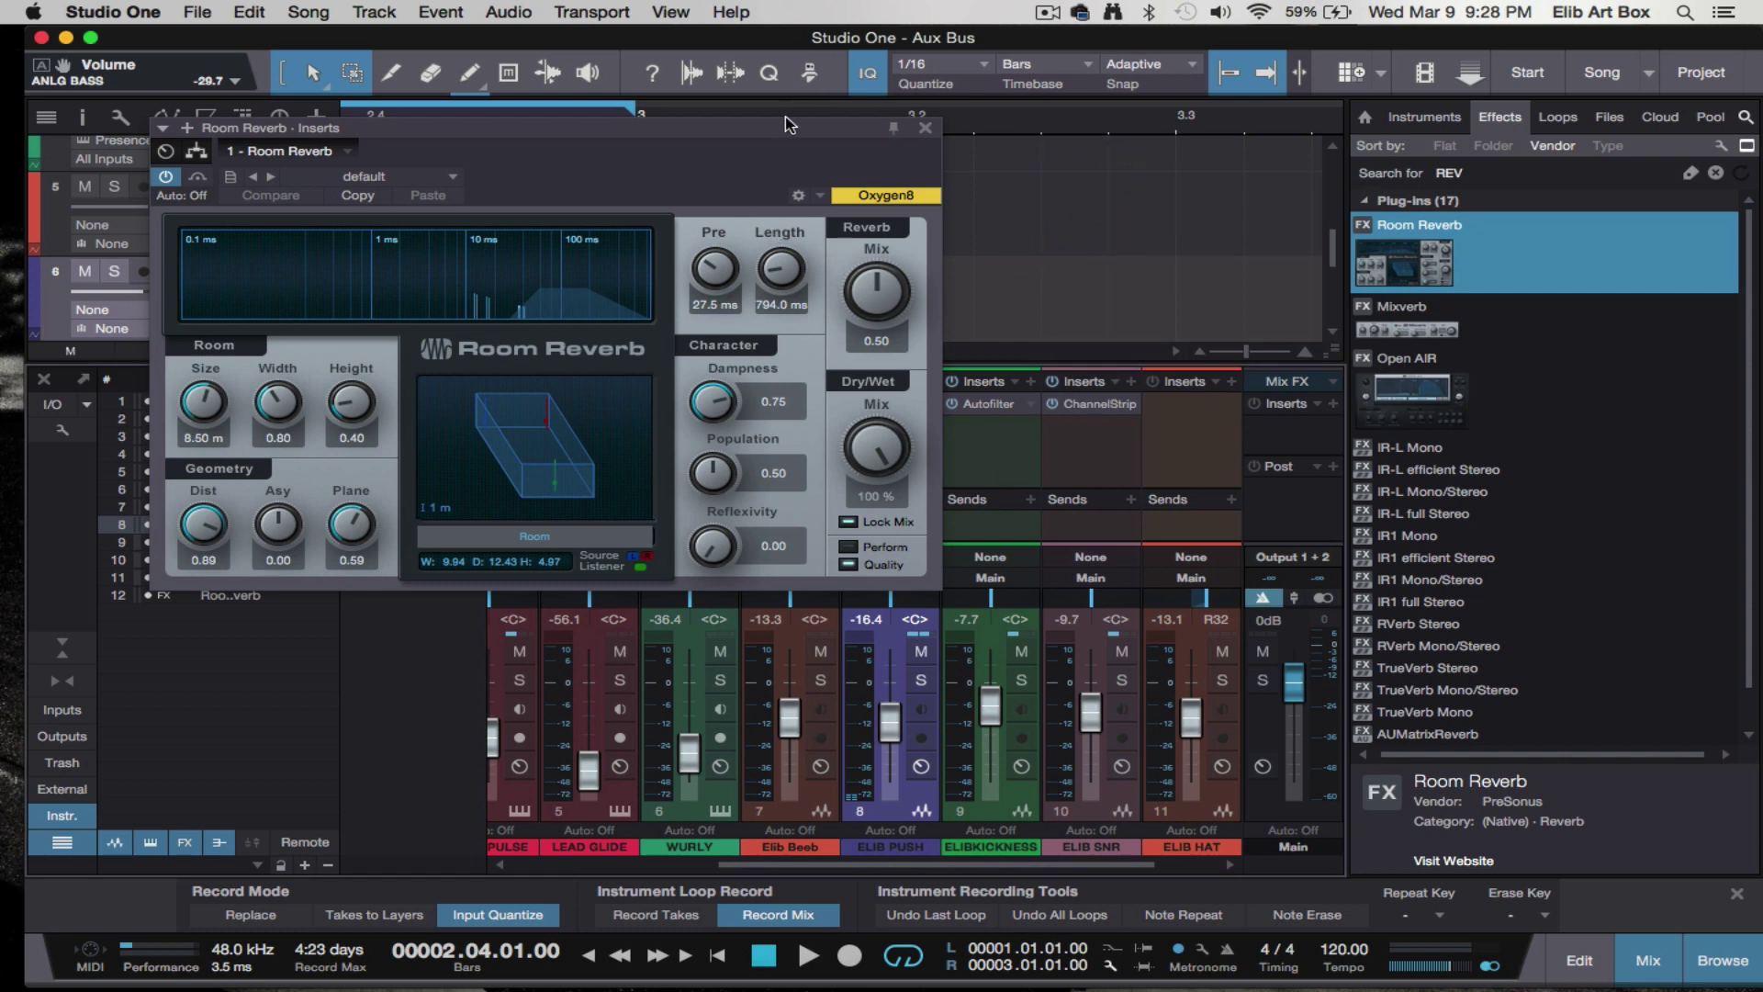
- Review the Room Reverb settings alongside its FX channel in the console, and close the effect window
drag(768, 136, 792, 67)
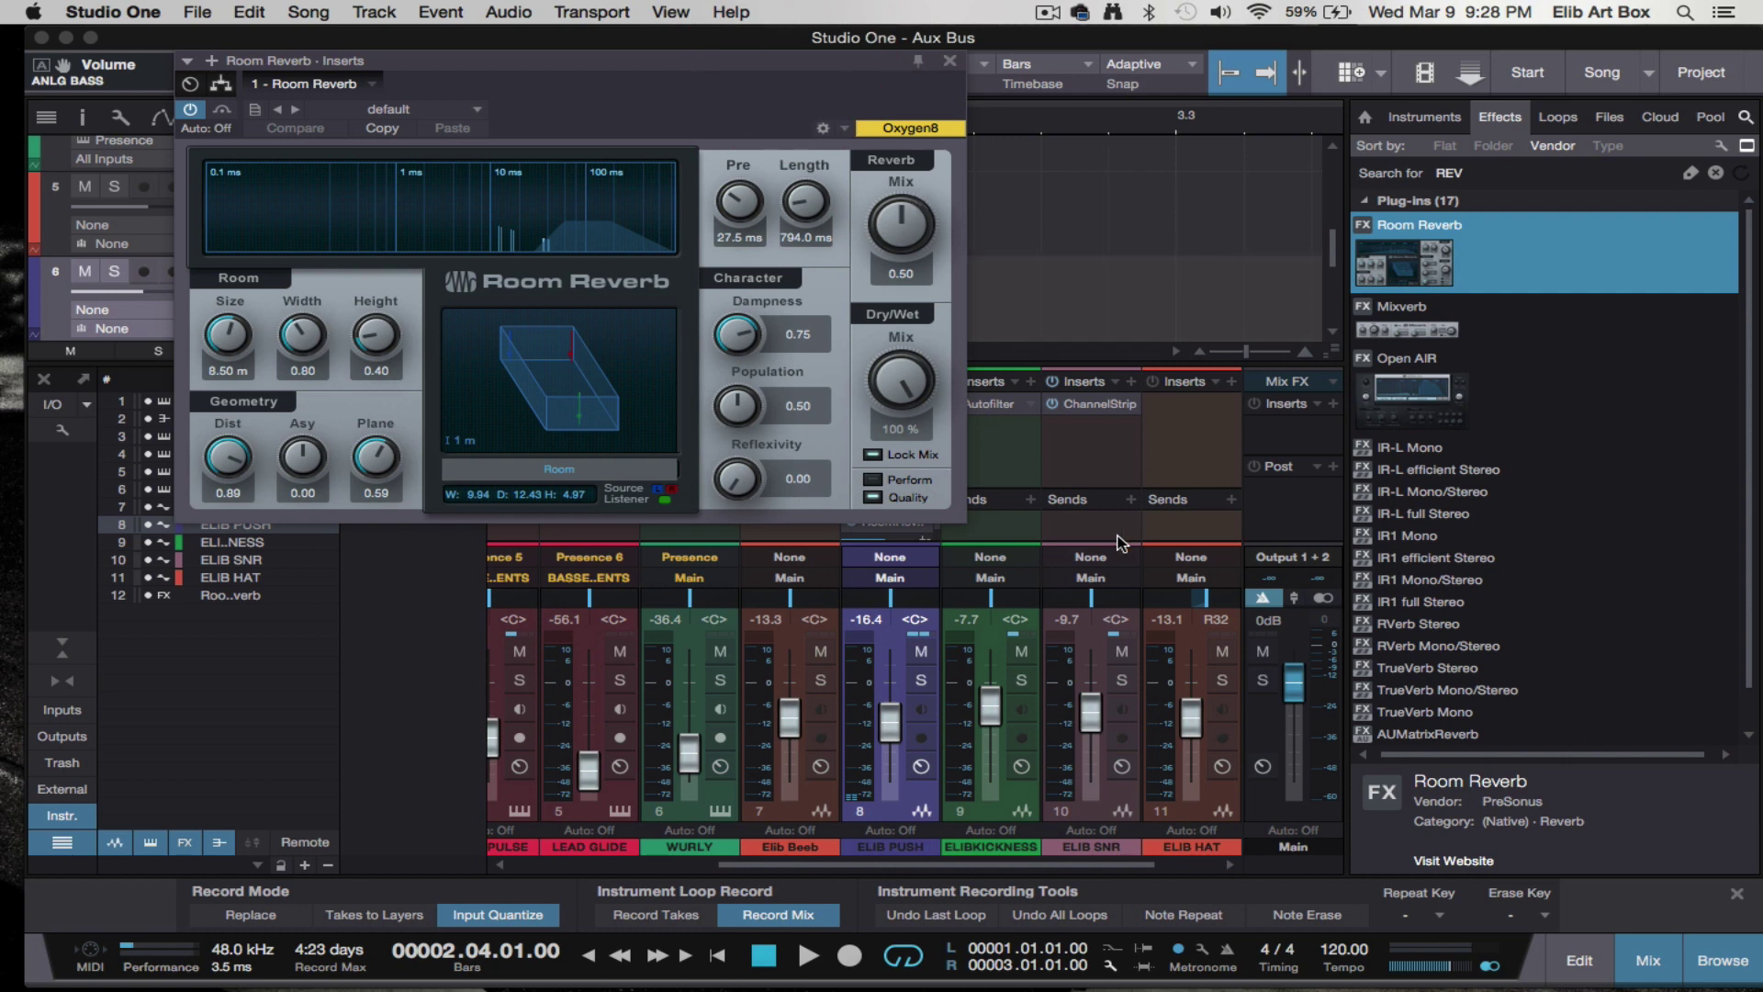
scroll(1107, 510, right, 2)
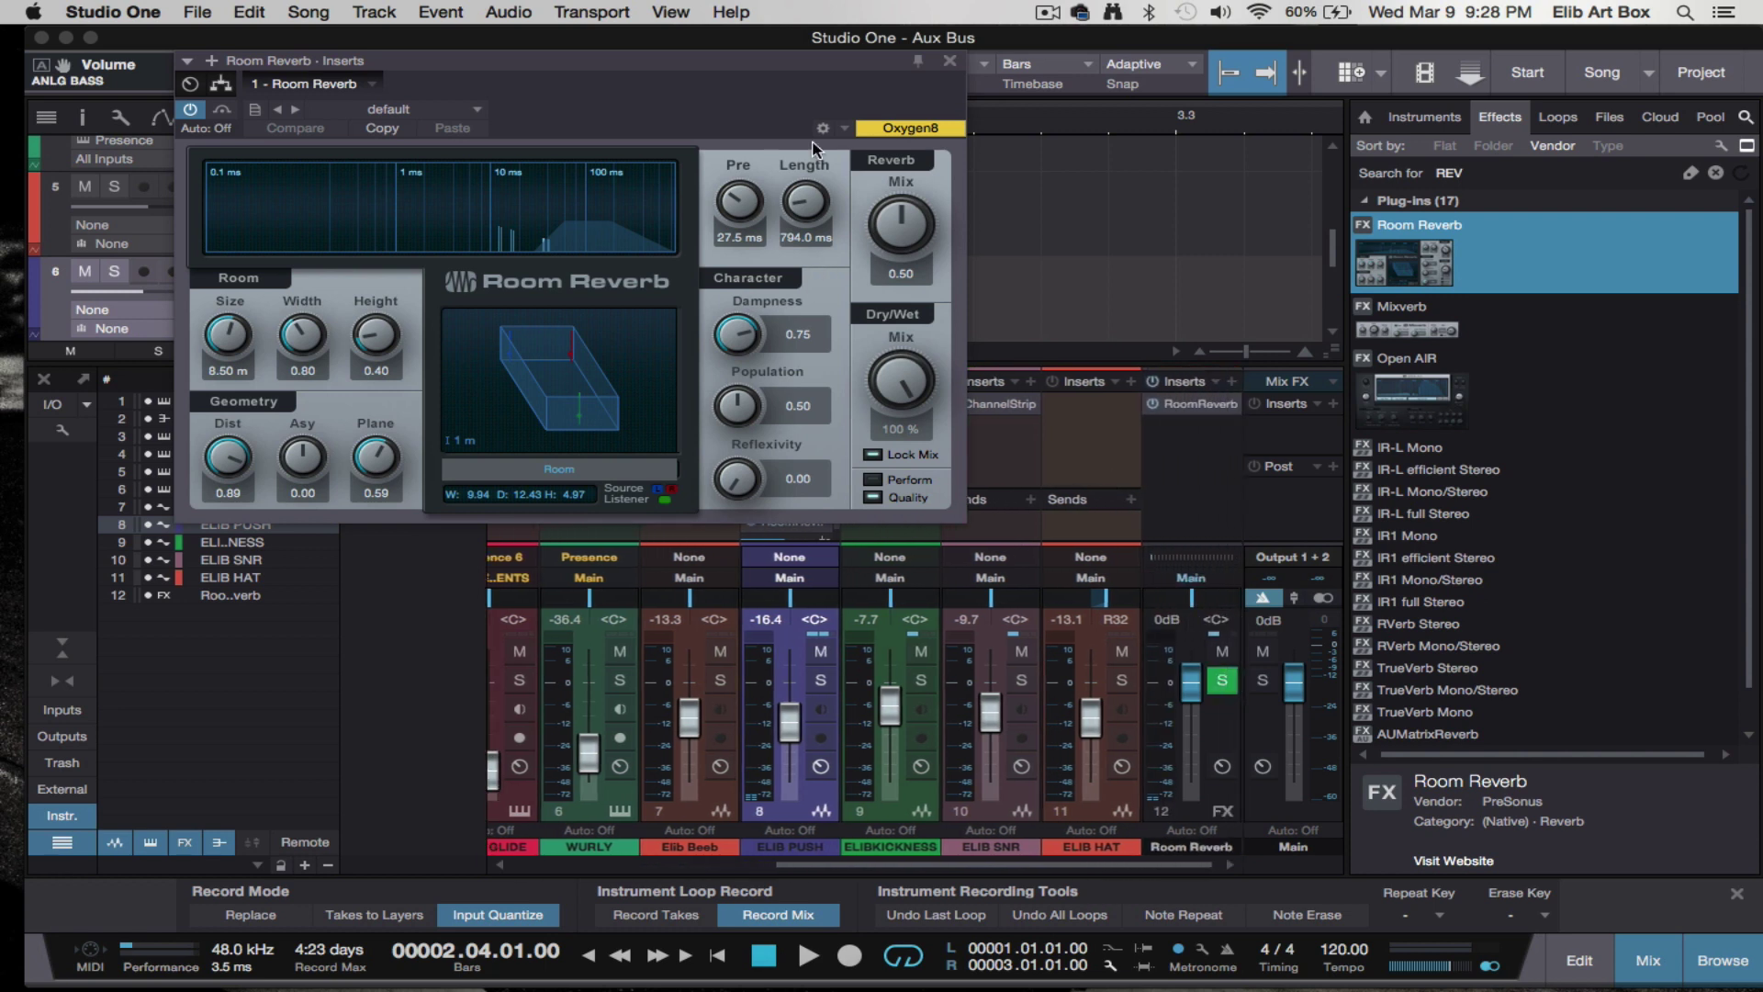
drag(824, 71, 758, 103)
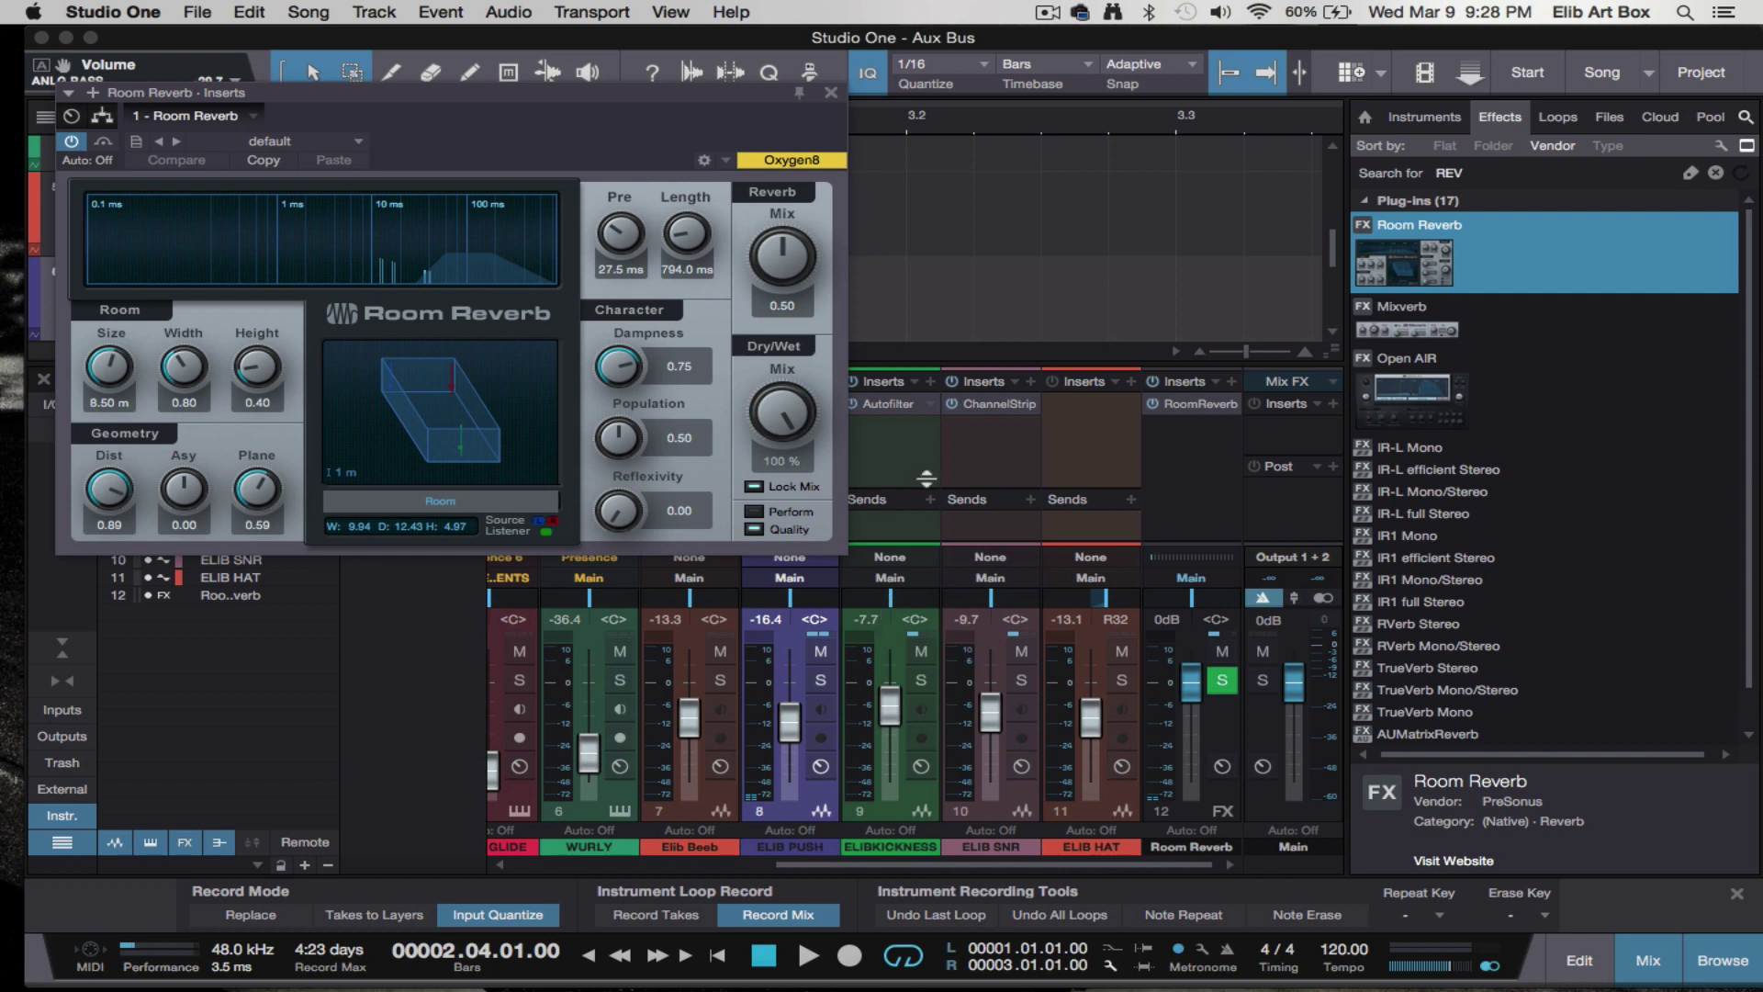
drag(640, 101, 666, 64)
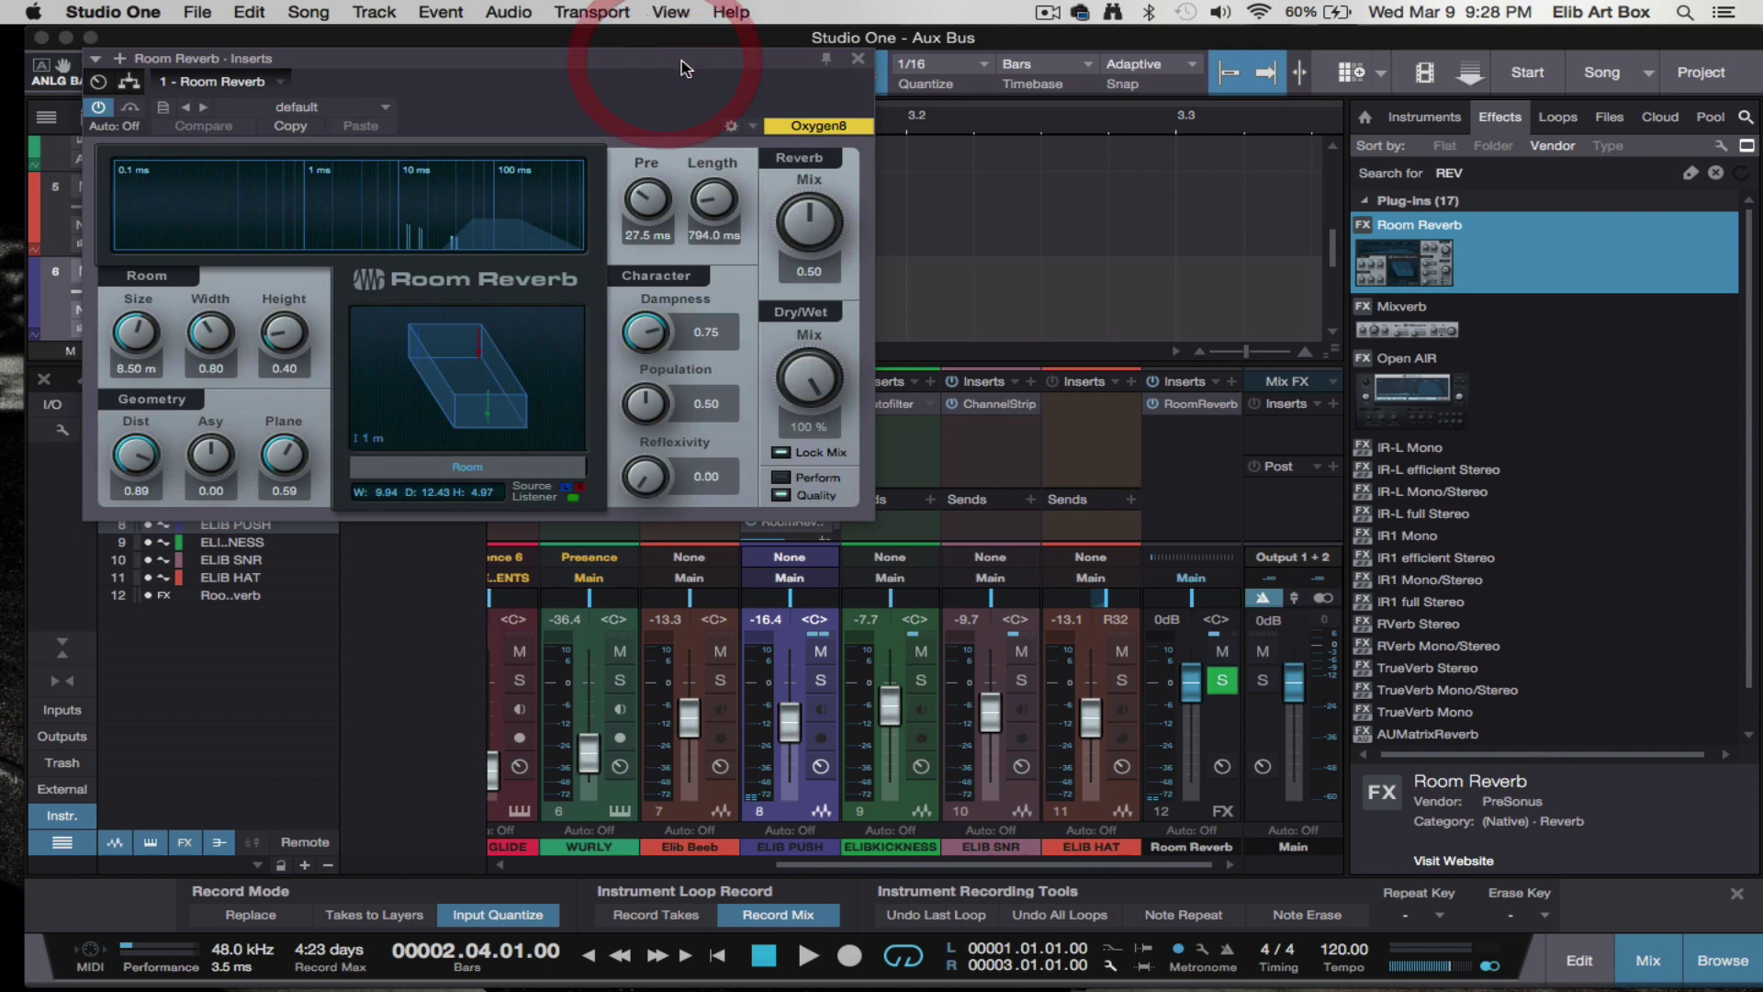
click(857, 59)
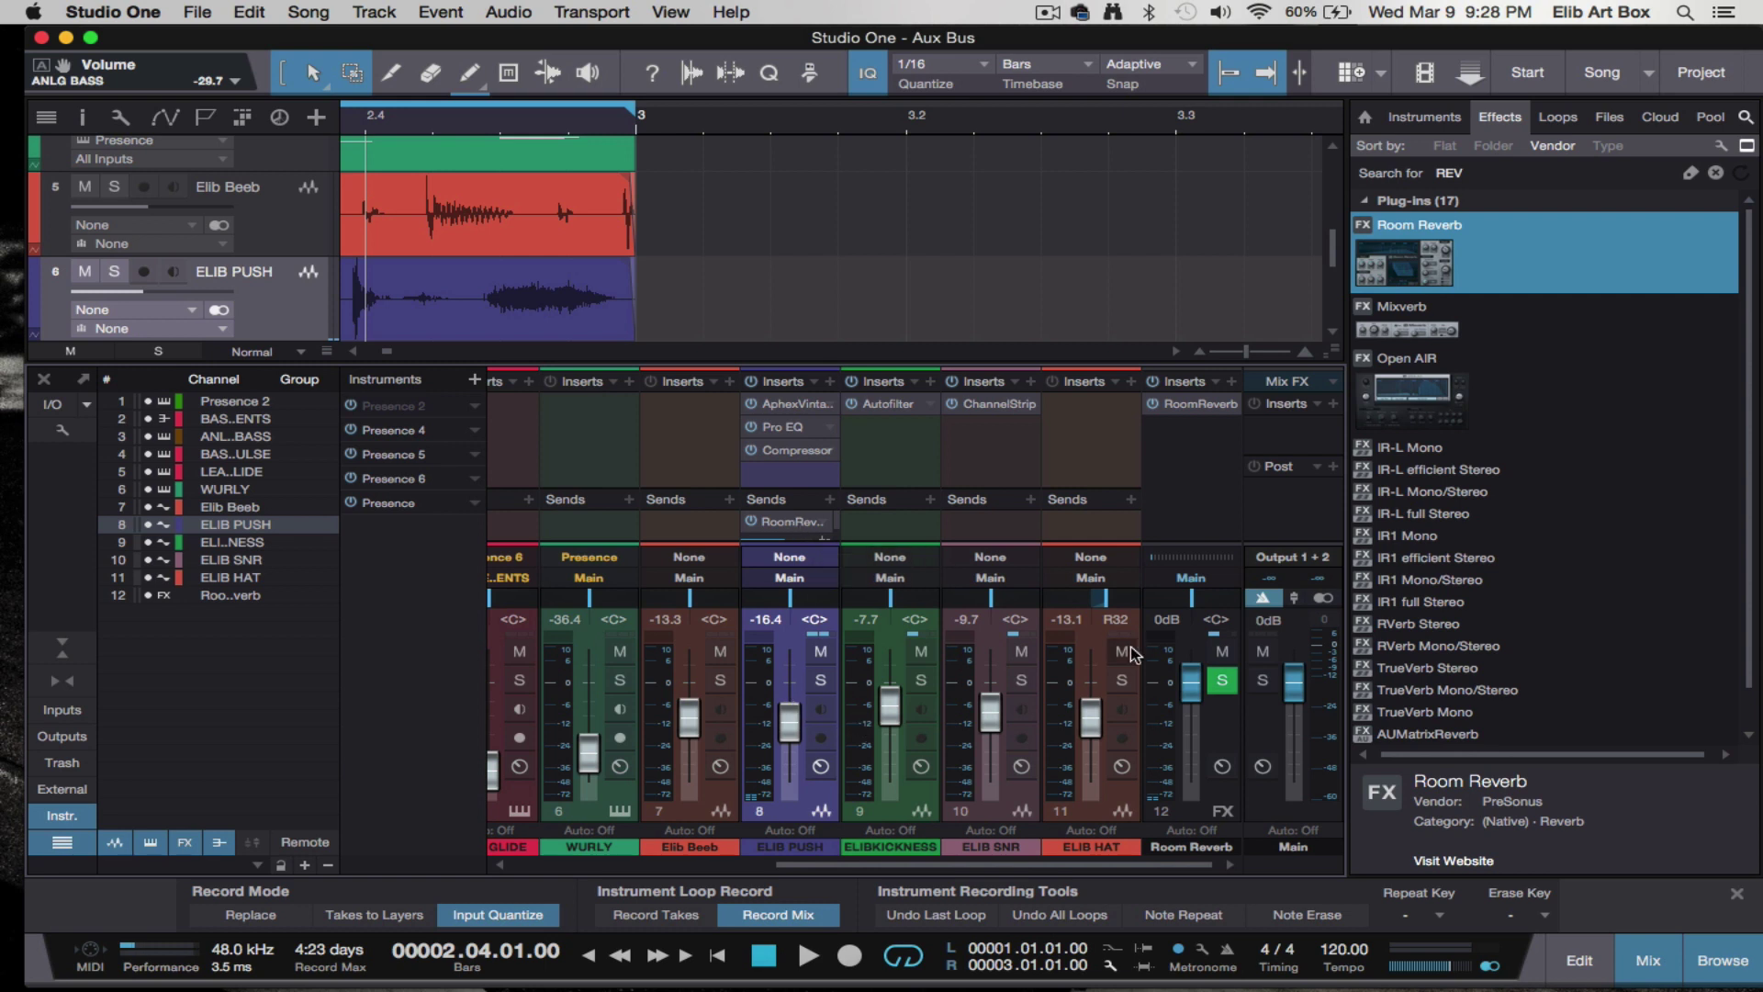
- Rename the Room Reverb FX channel as VERB
click(1191, 841)
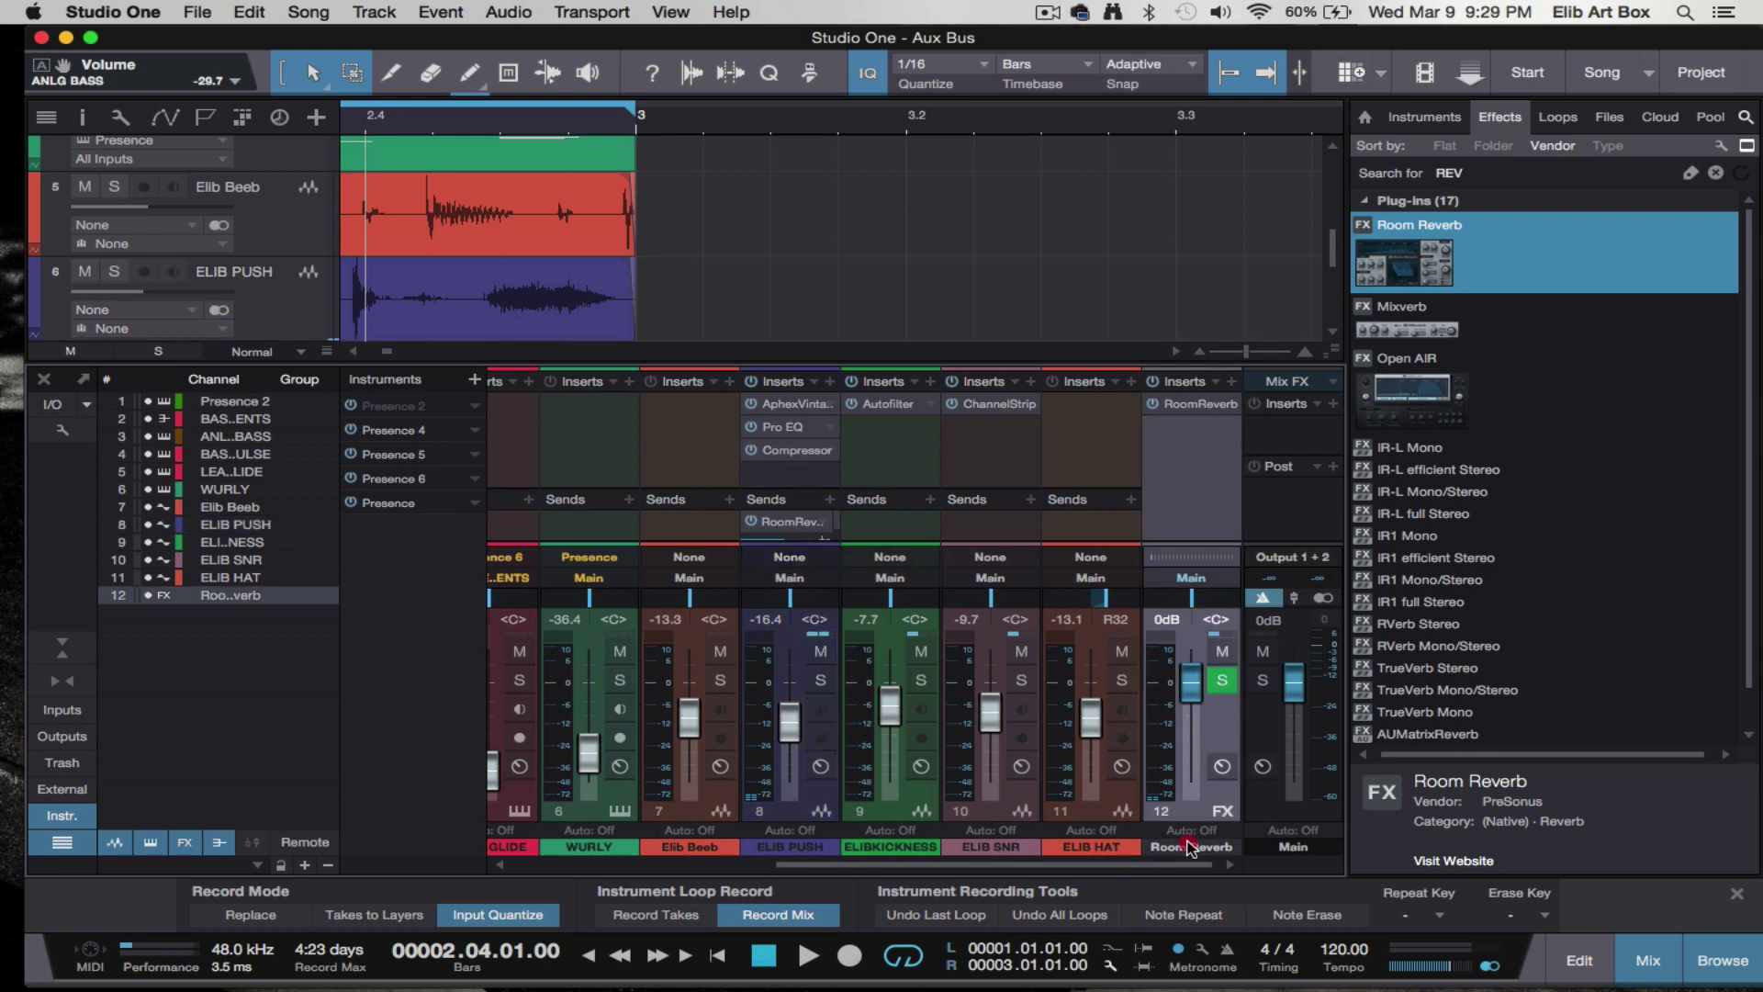
text(RB)
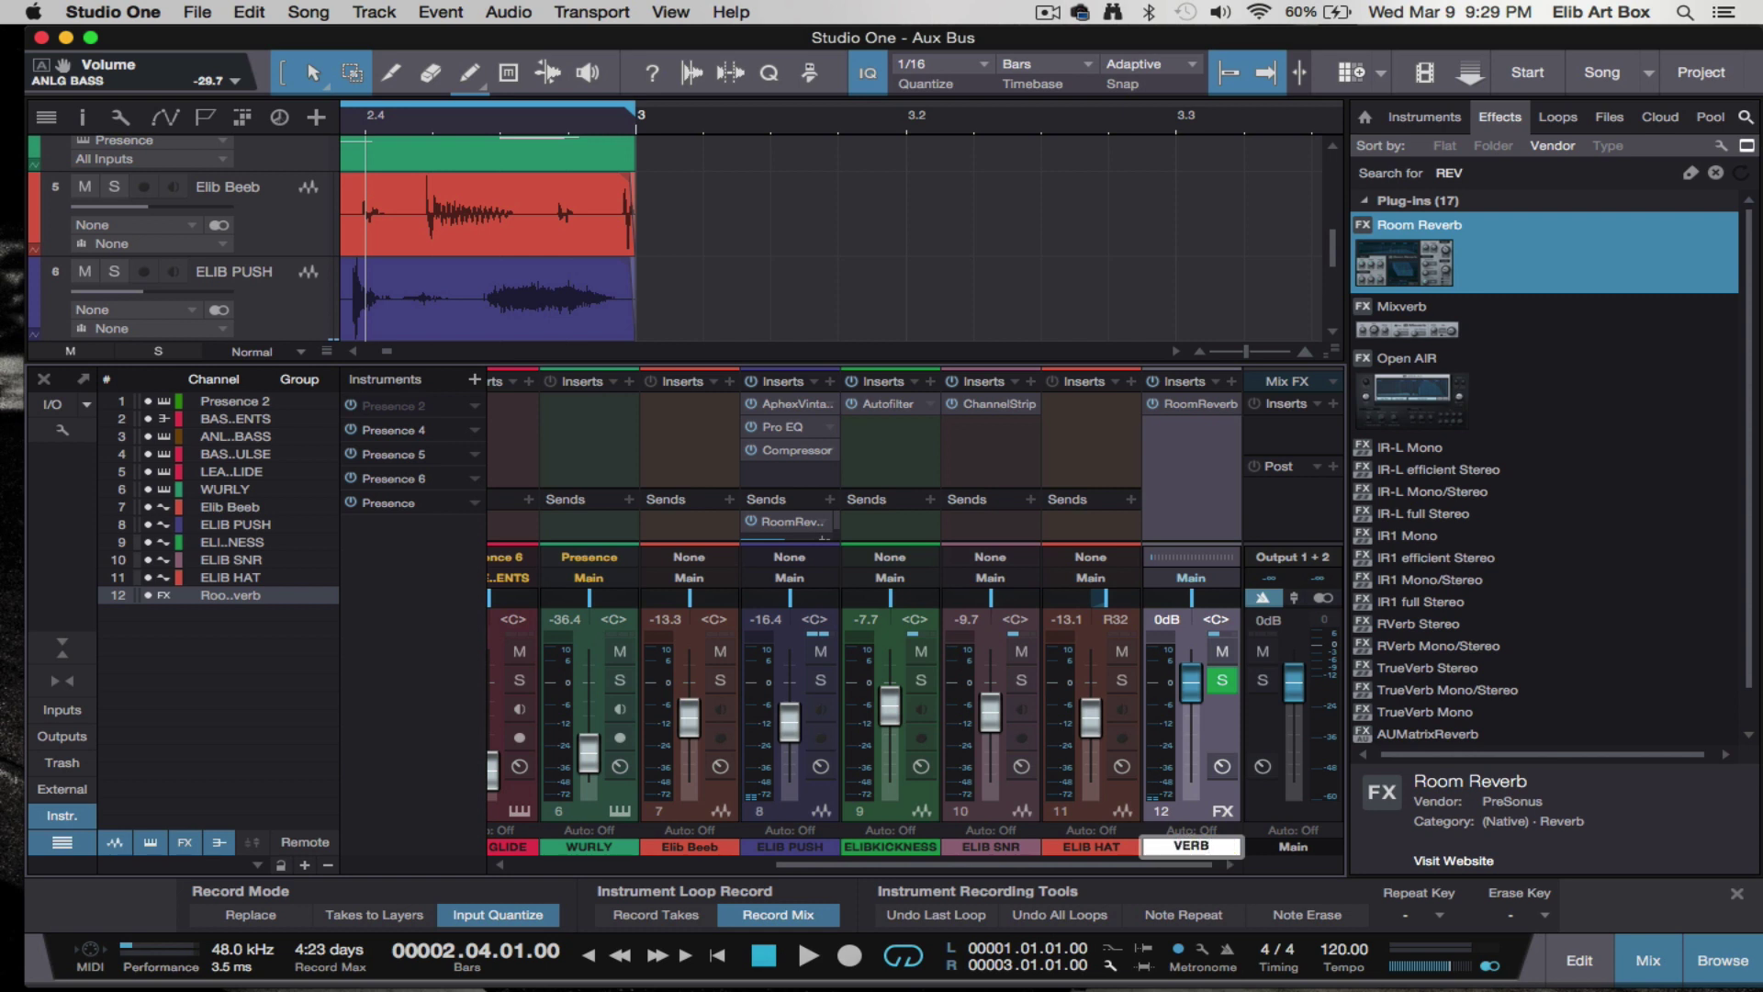
key(Return)
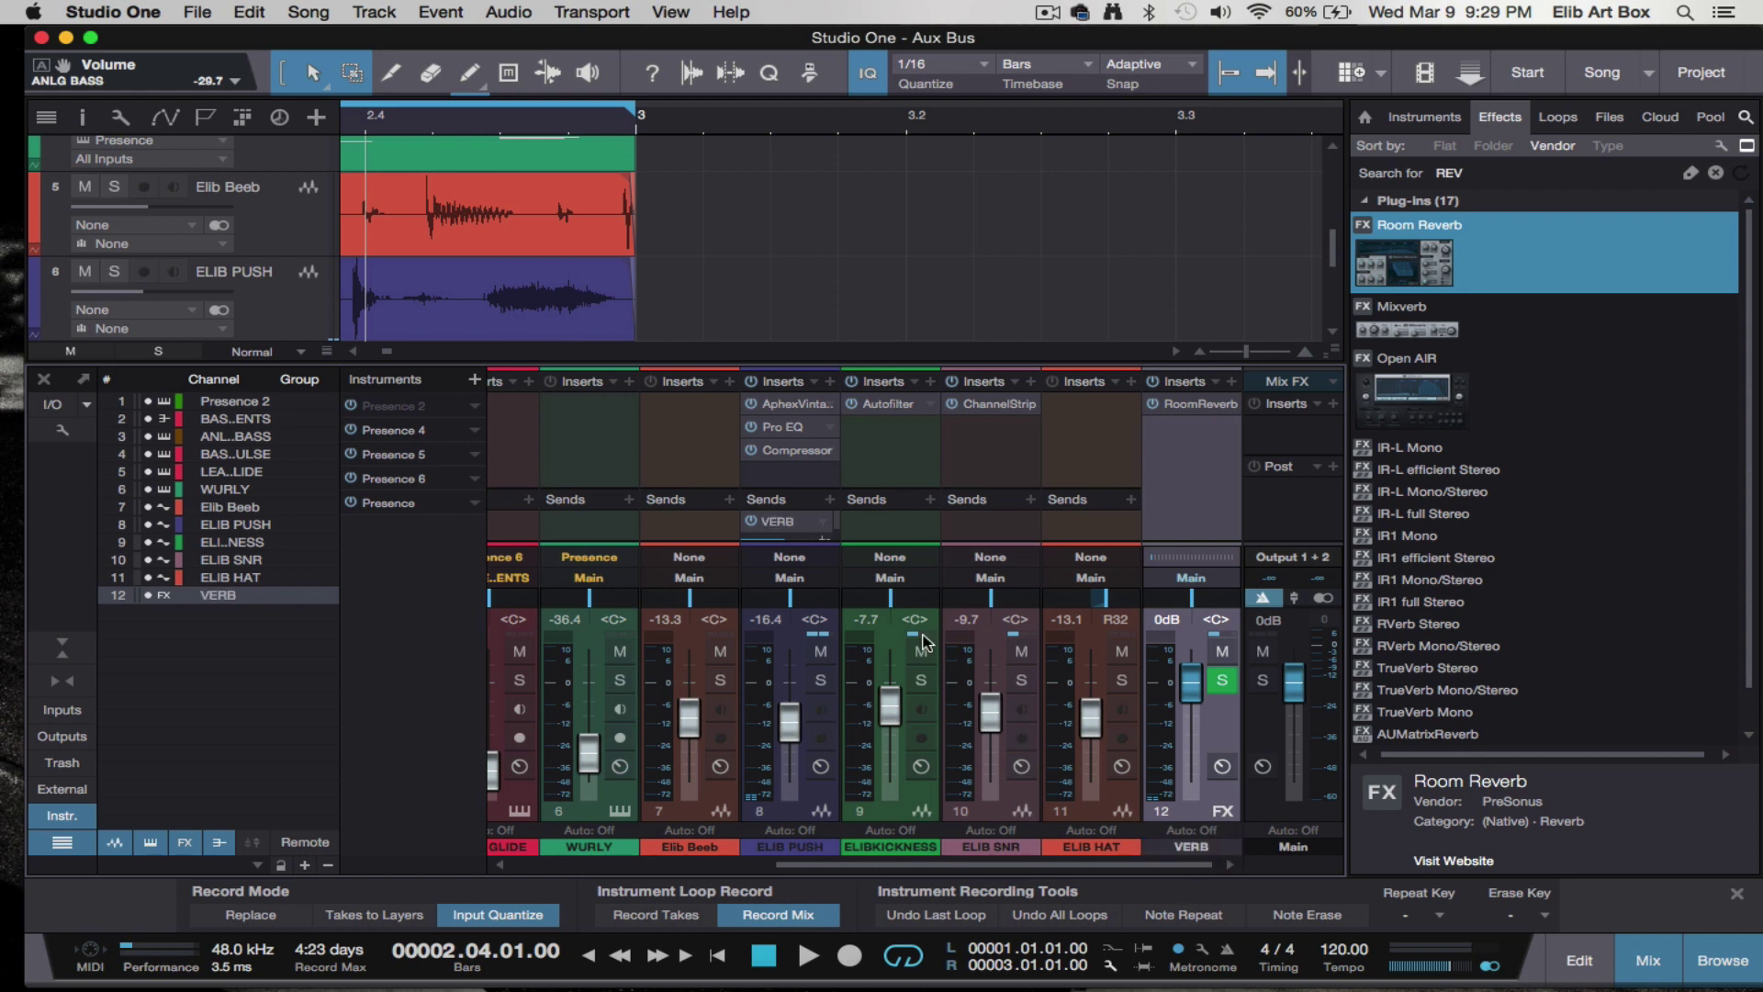
- Enlarge the console's Sends area and copy the VERB send from ELIB PUSH to the ELIBKICKNESS and ELIB SNR channels
click(783, 543)
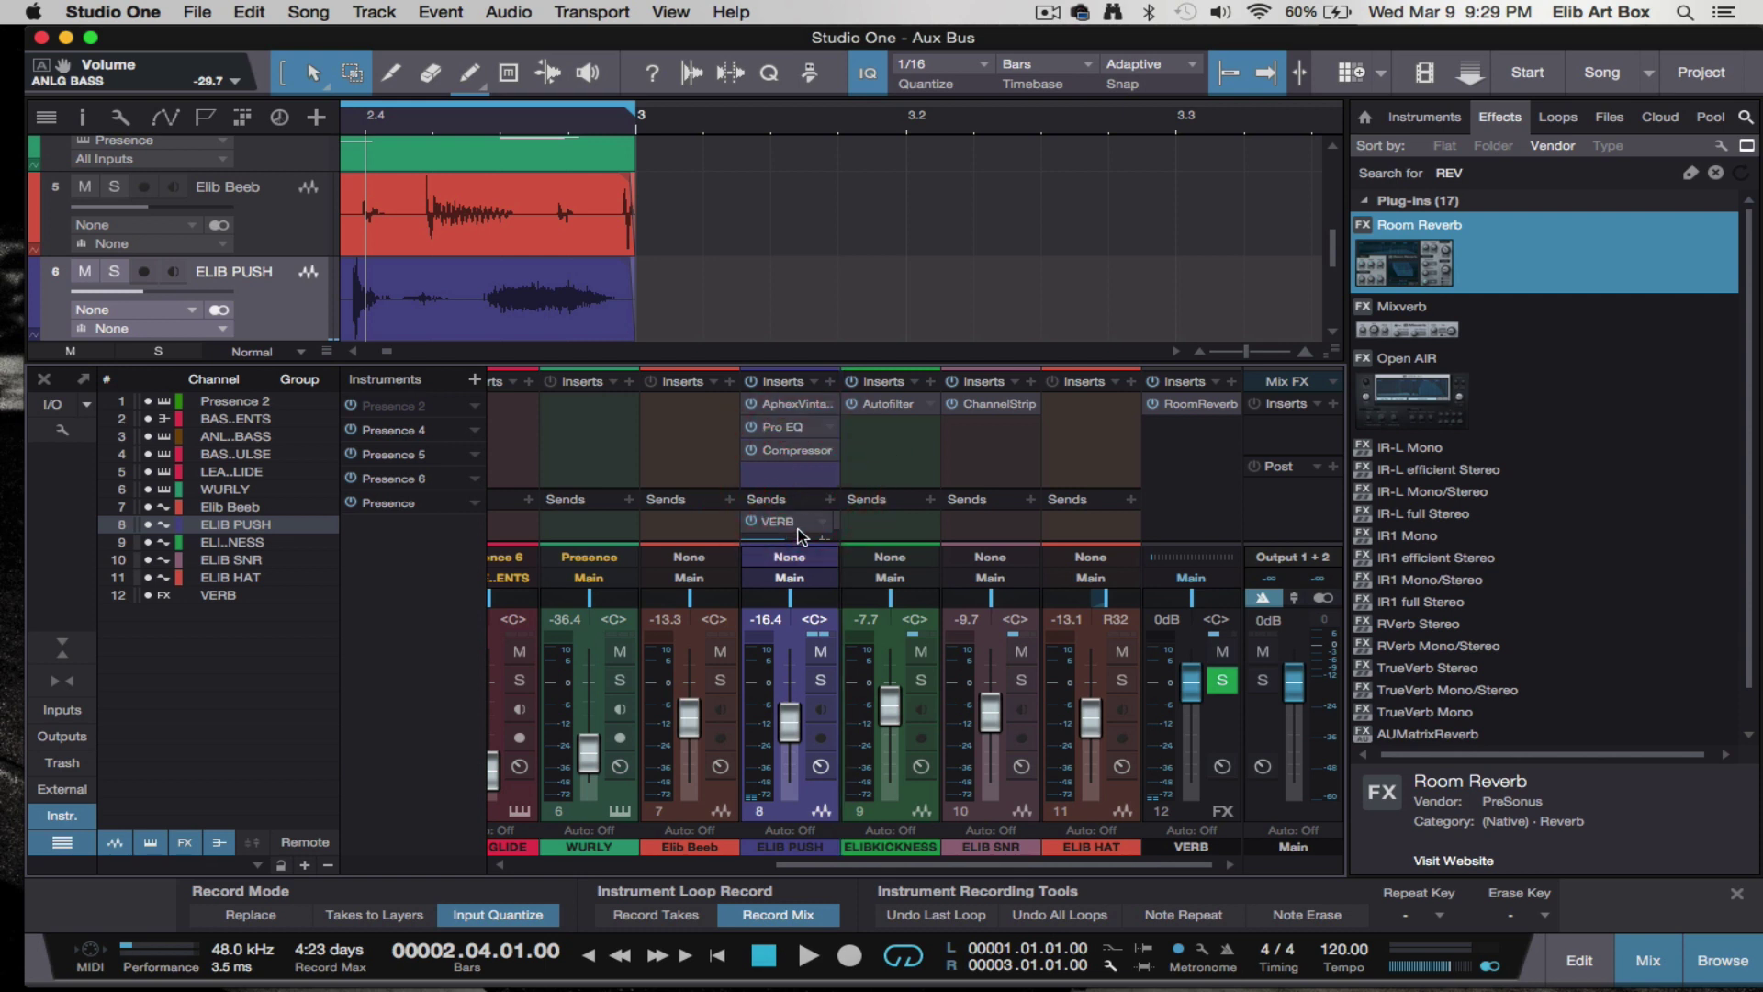
drag(803, 486, 780, 427)
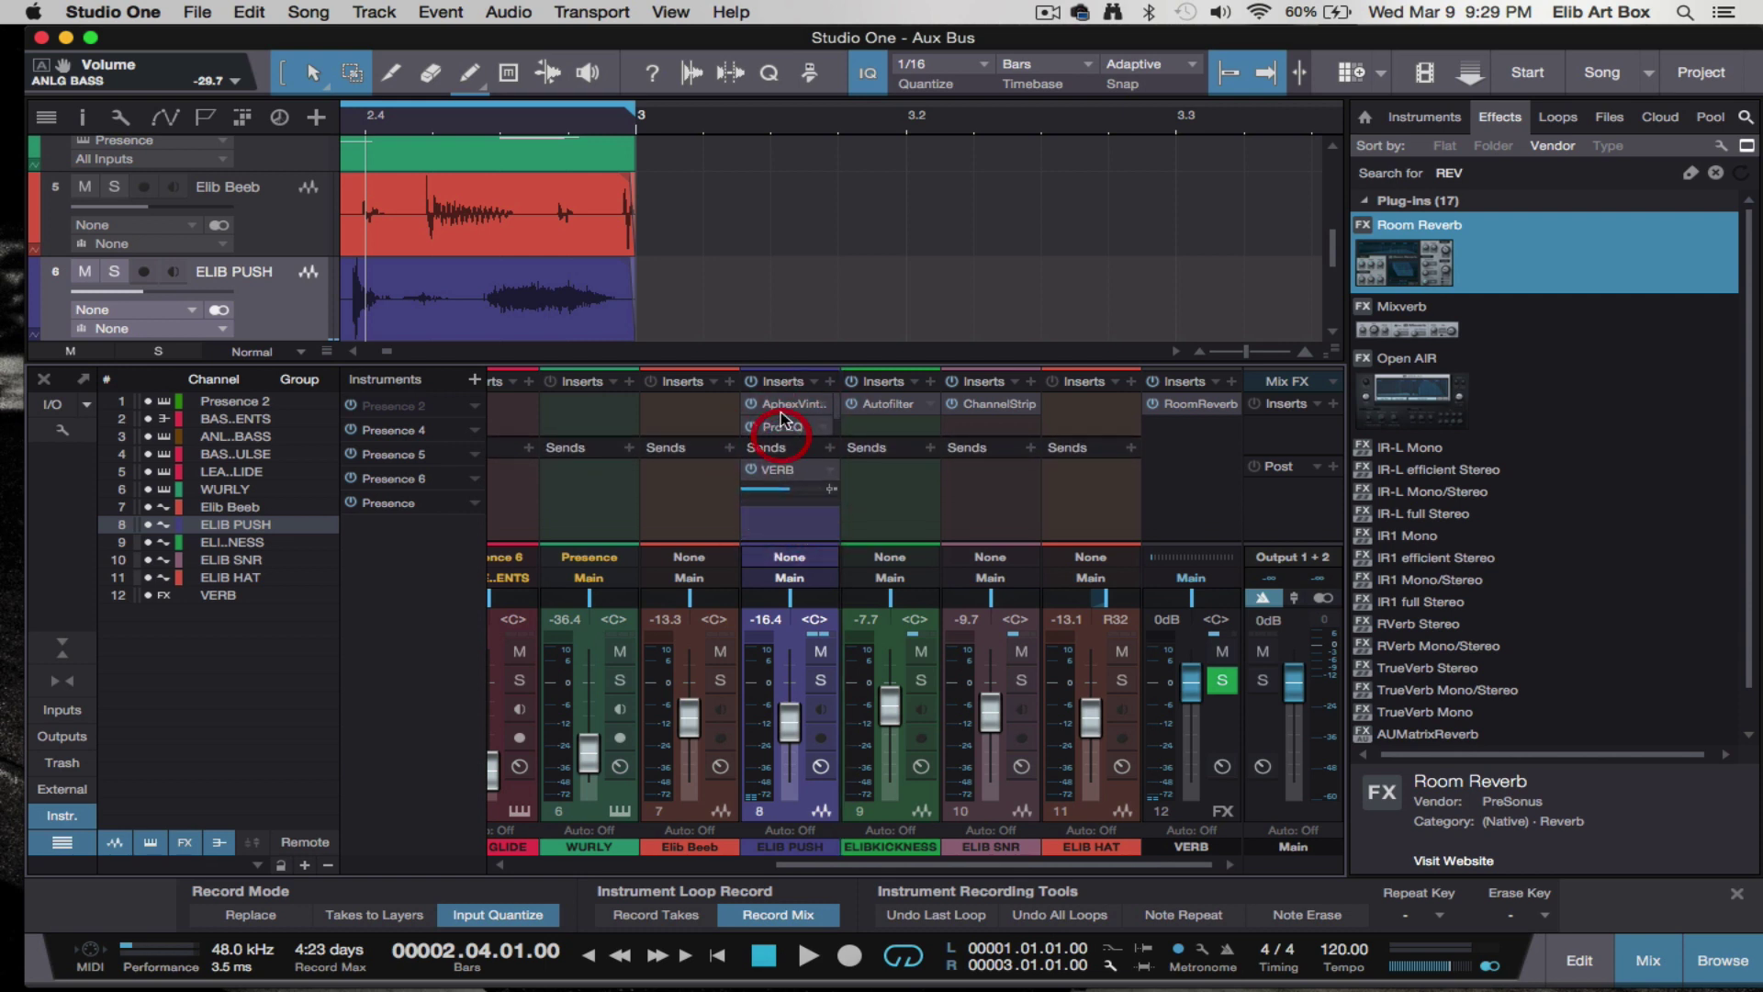
drag(784, 365, 767, 265)
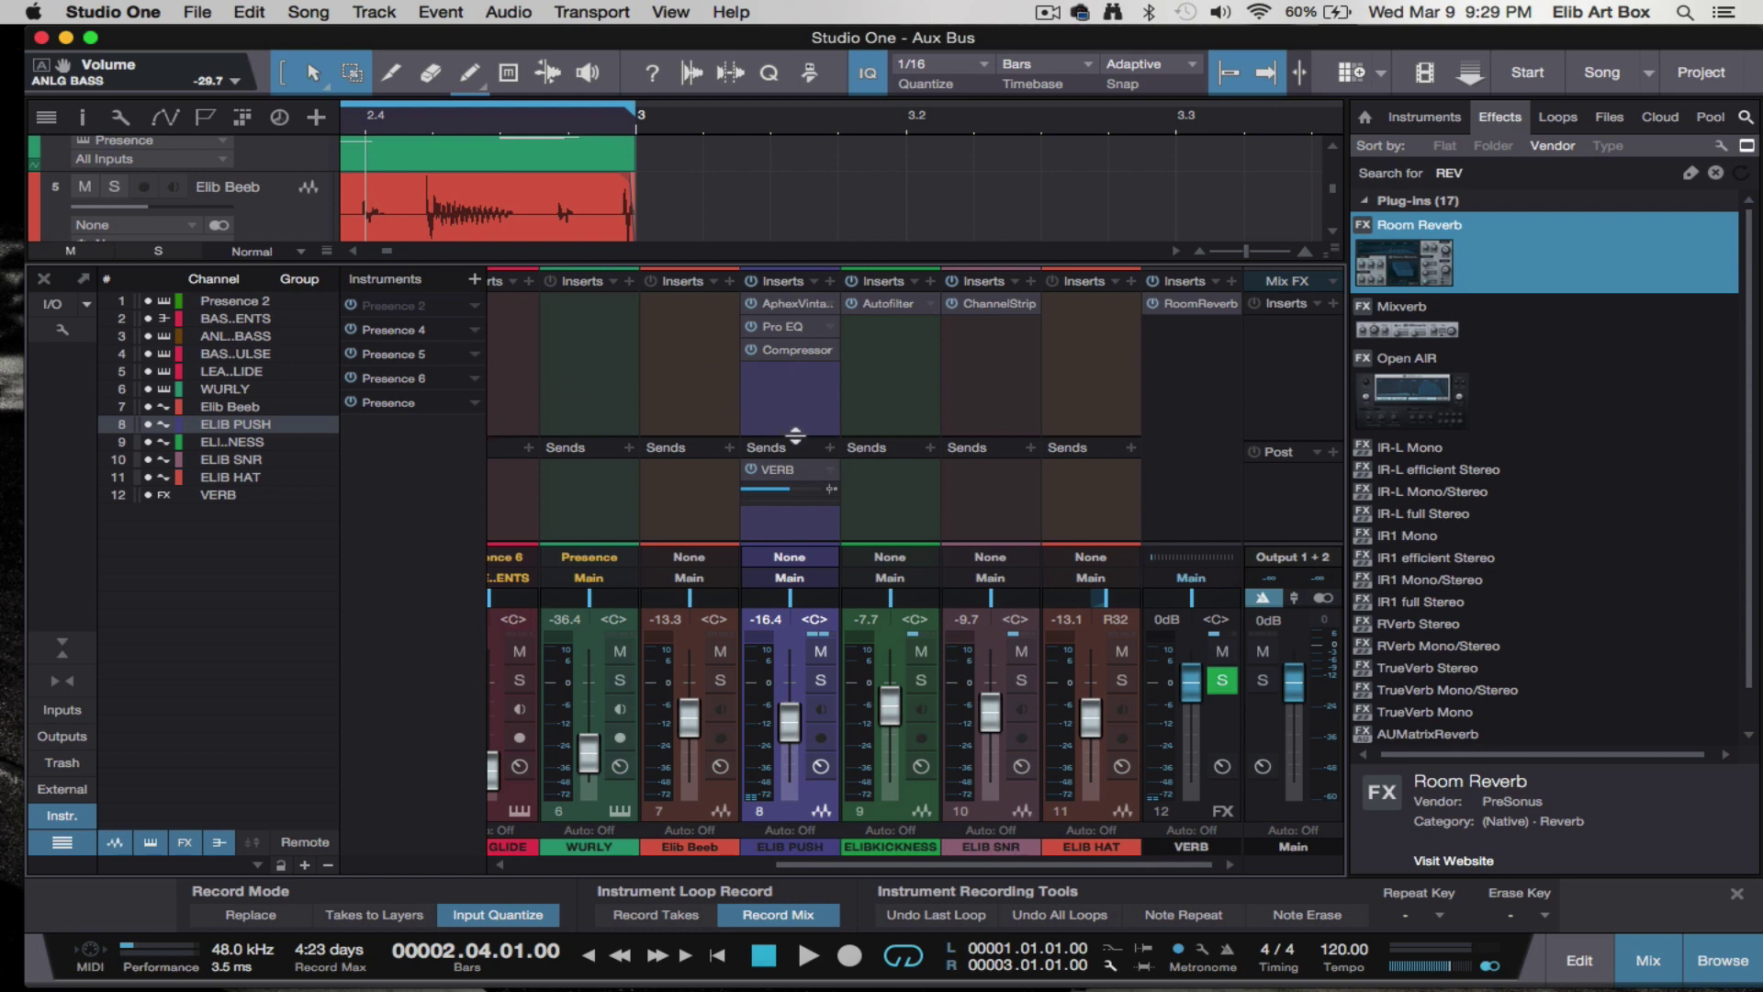
drag(797, 439, 868, 462)
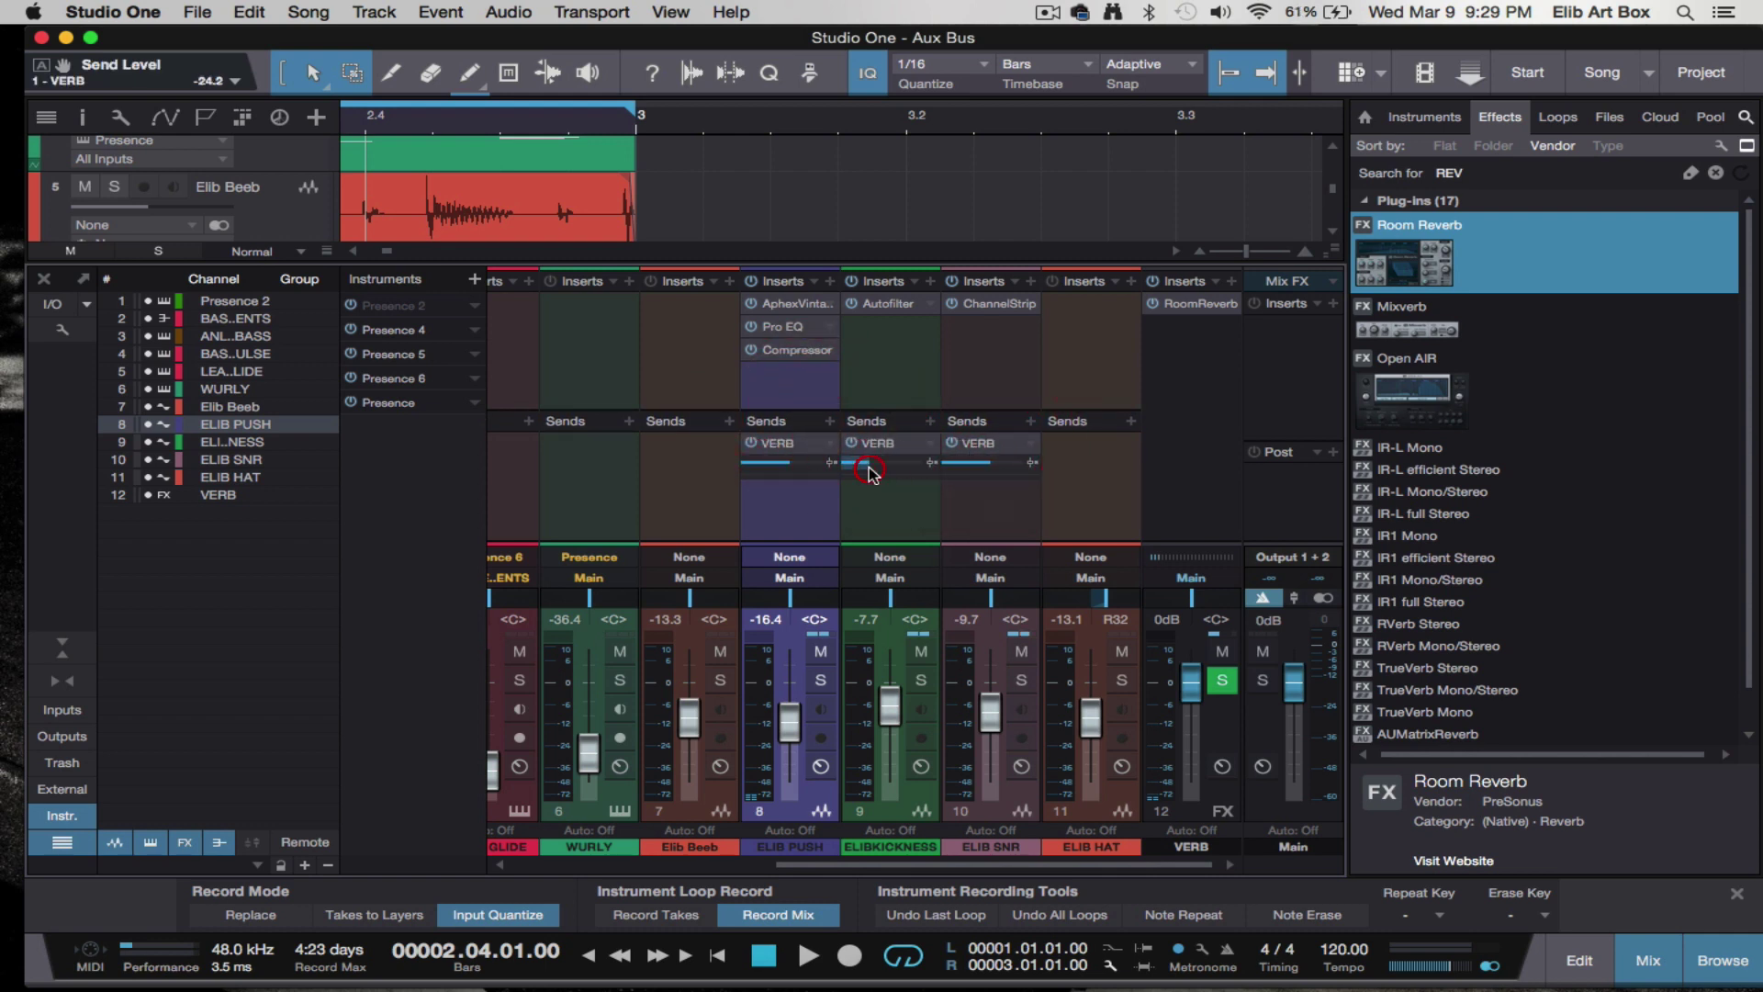
- Solo ELIB PUSH, start playback with the system volume raised, and set its VERB send level to about -17.7 dB
click(820, 680)
key(space)
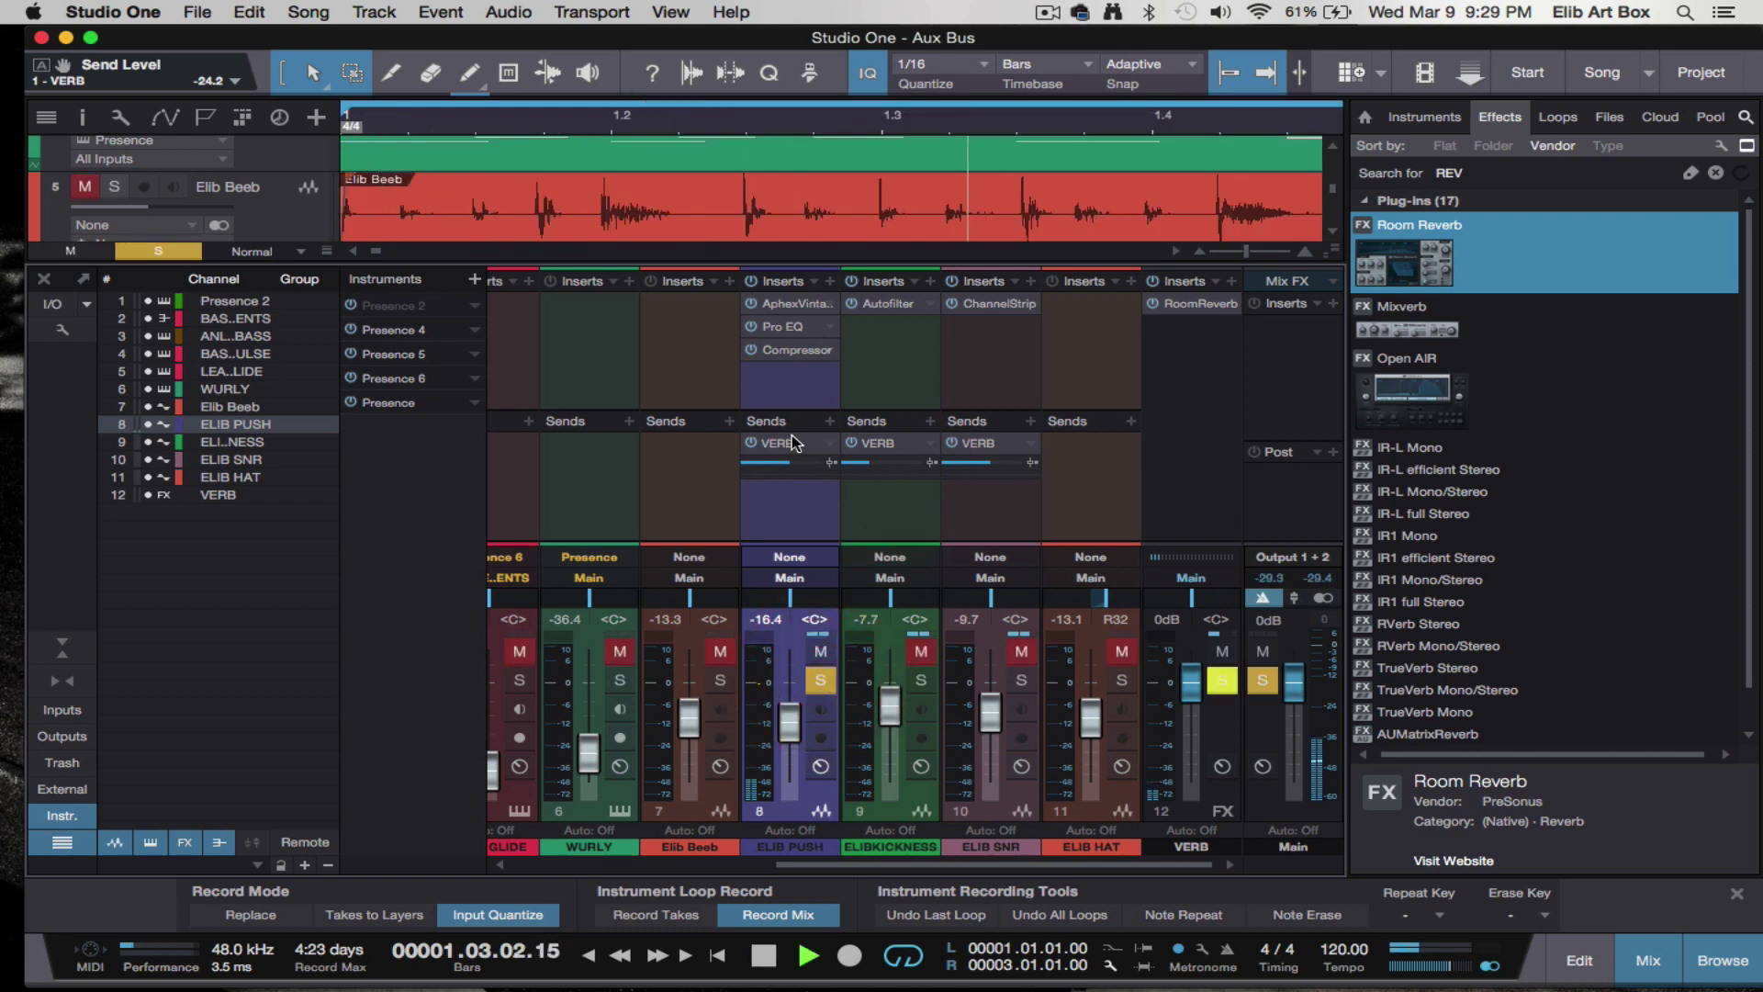
key(XF86AudioRaiseVolume)
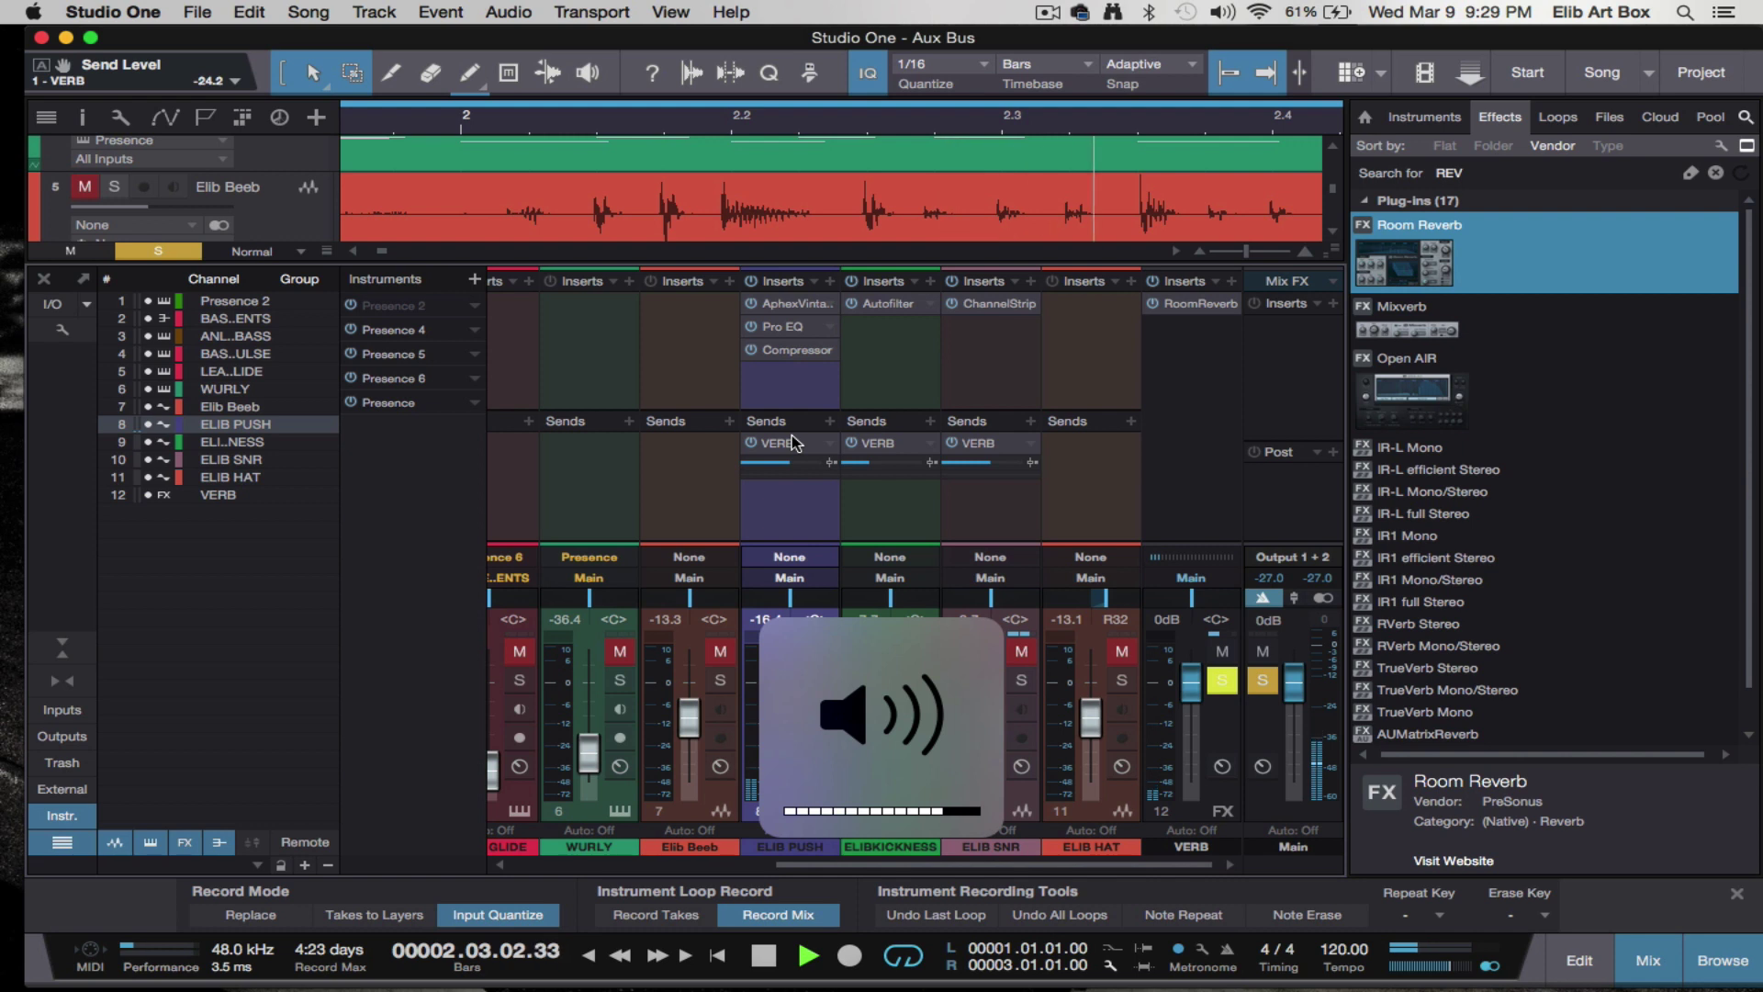
mouse_move(783, 462)
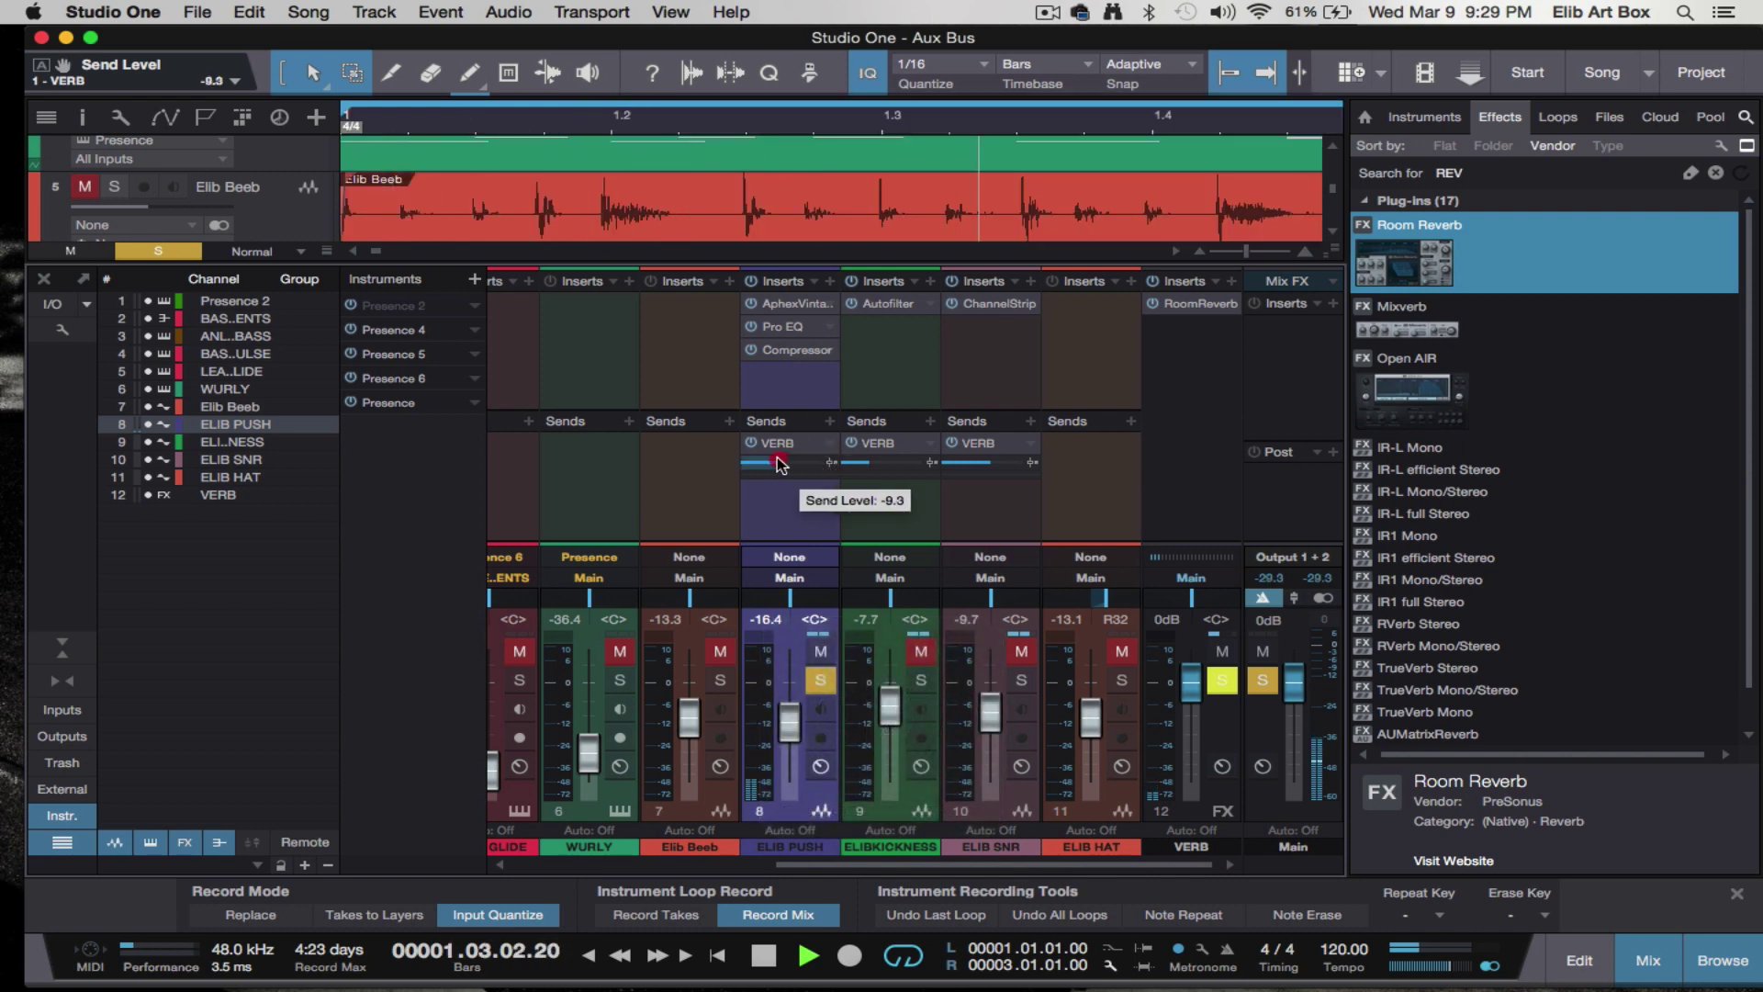
drag(781, 464, 772, 470)
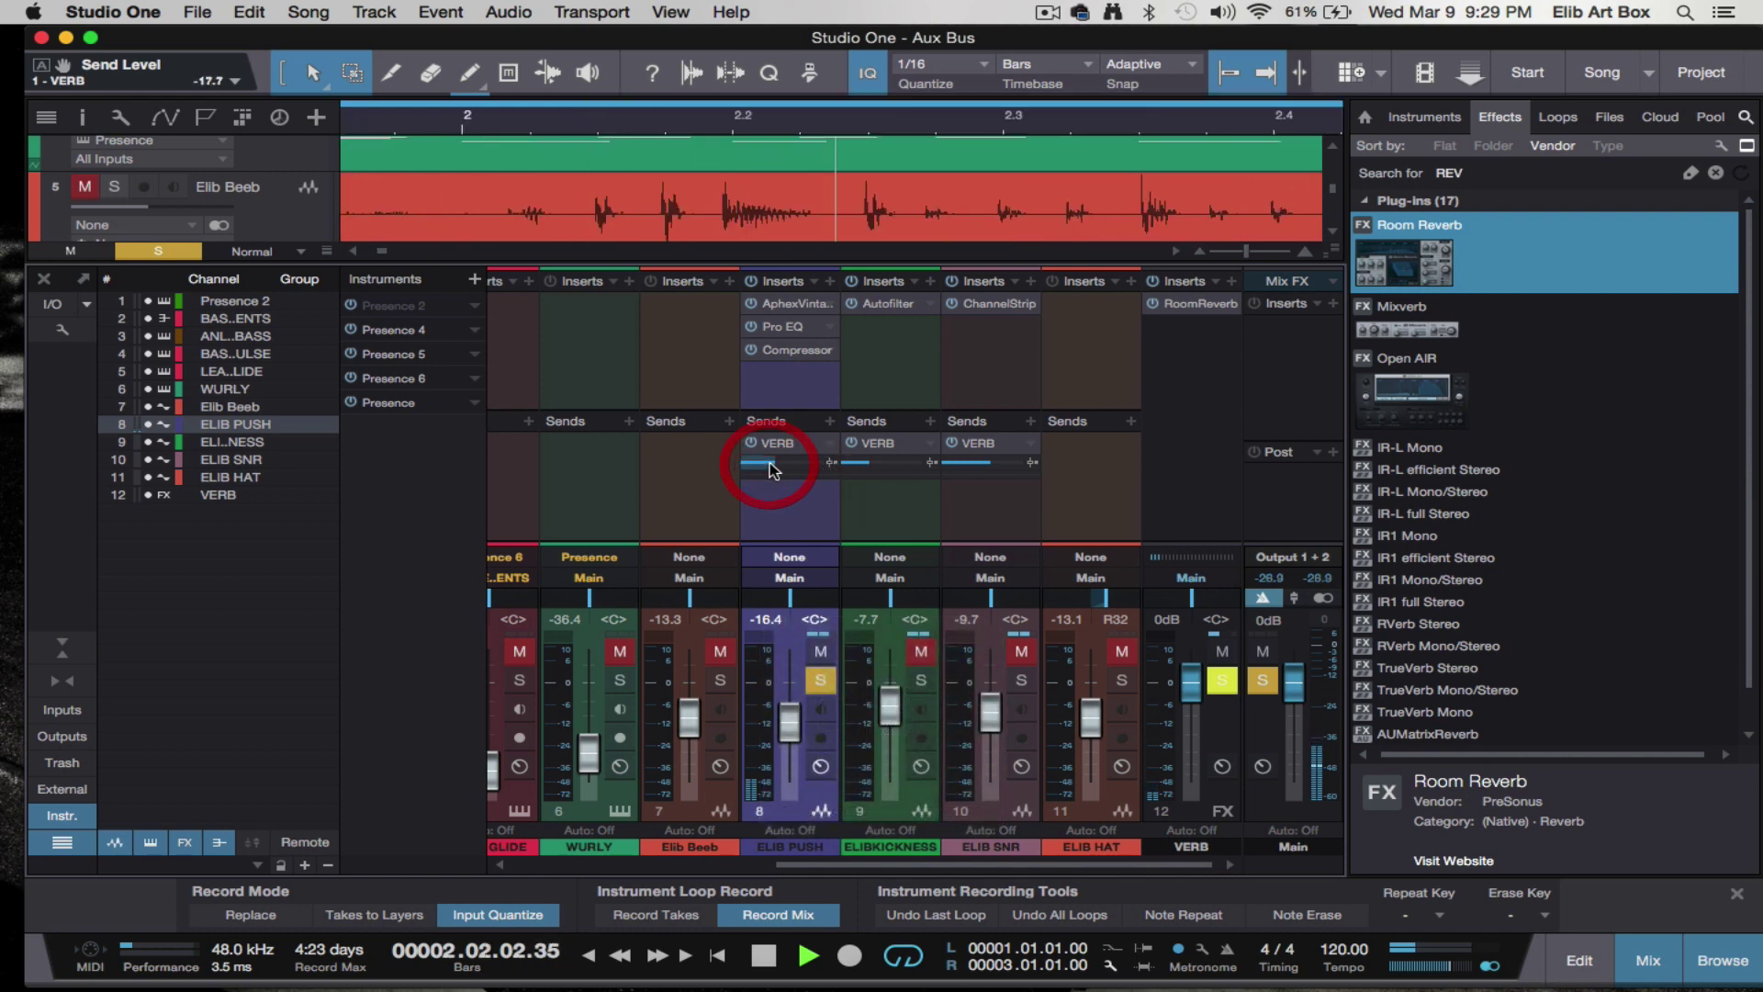
- Solo ELIBKICKNESS as well and set its VERB send level to about -10.1 dB during playback
click(859, 461)
click(922, 680)
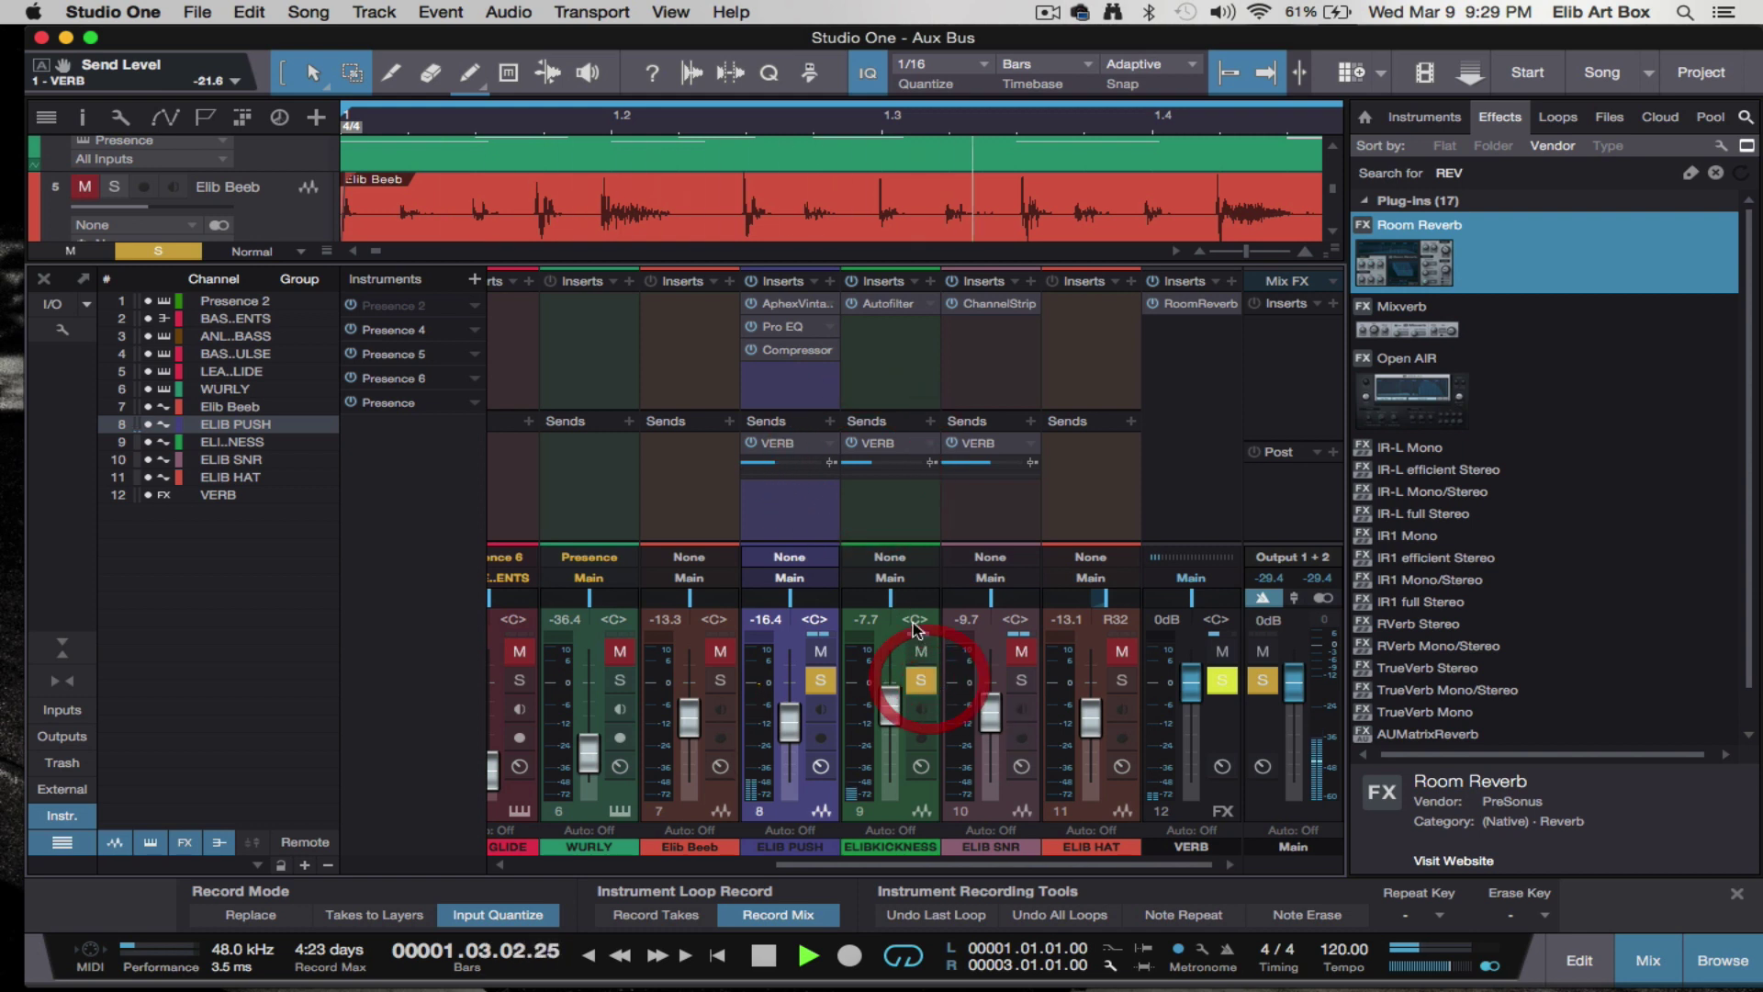
mouse_move(859, 462)
mouse_down()
mouse_move(904, 470)
mouse_move(879, 470)
mouse_up()
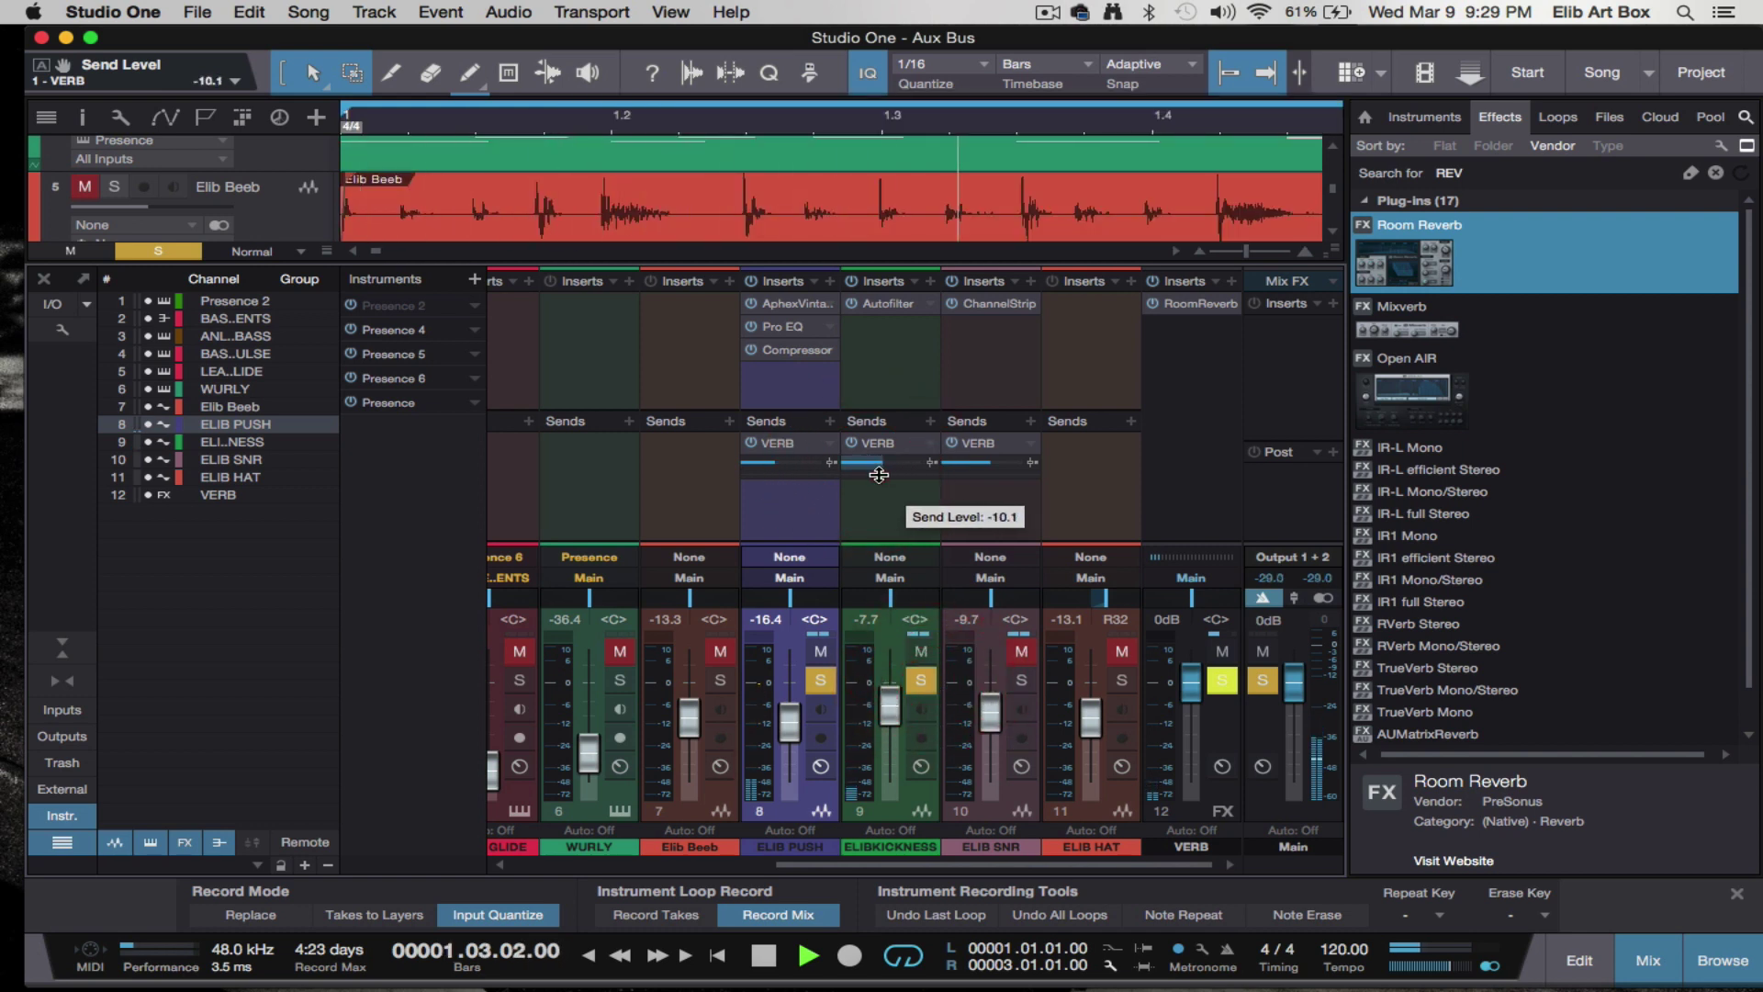
- Solo ELIB SNR and rebalance the VERB sends, raising the ELIB SNR level and setting ELIBKICKNESS to about -31.2 dB
click(984, 465)
drag(987, 467, 994, 465)
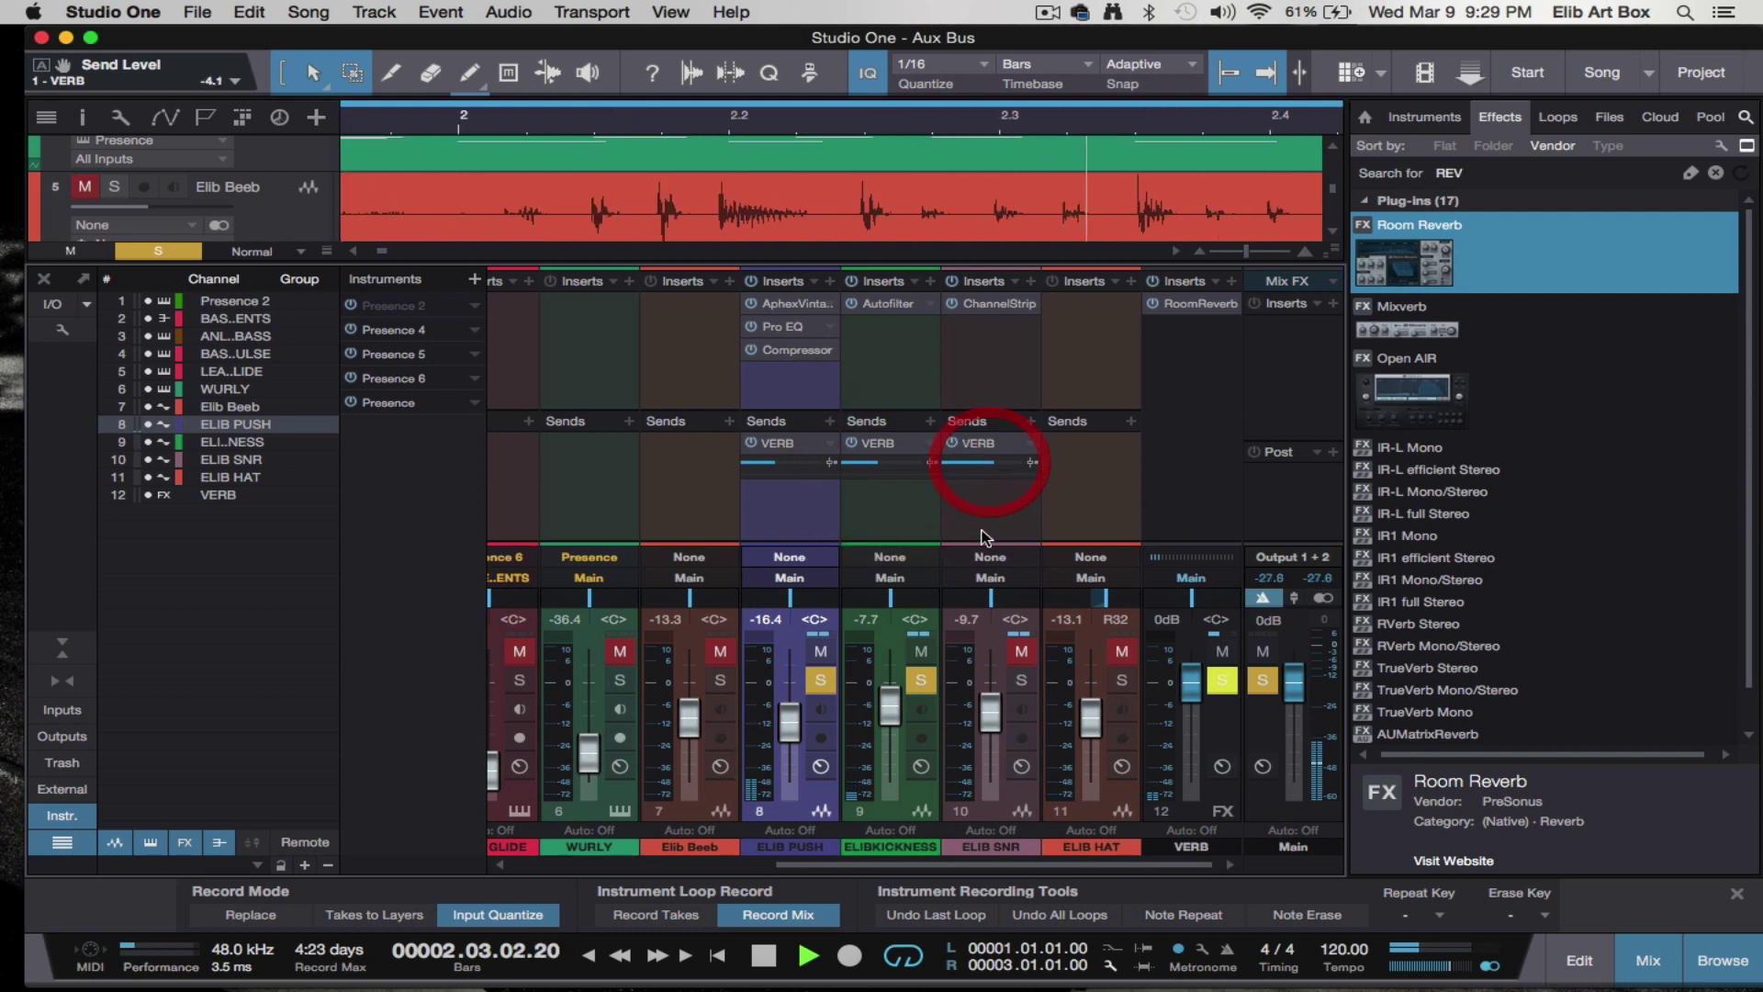
click(1022, 681)
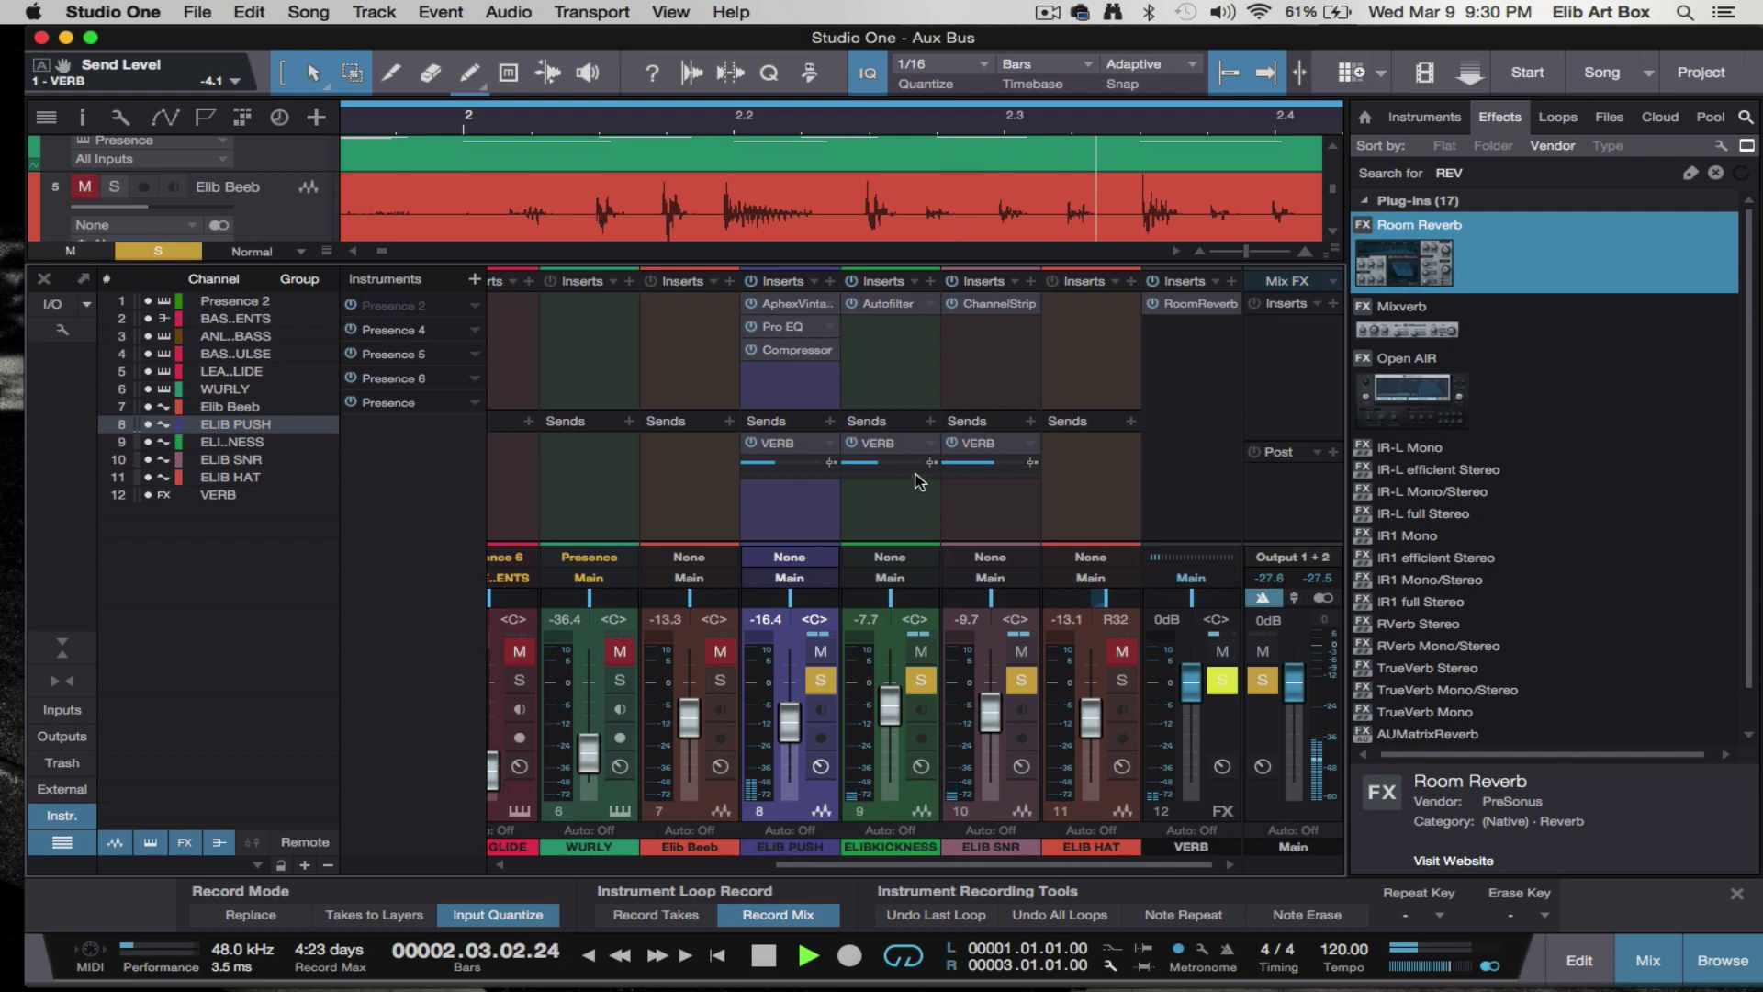
drag(989, 464, 995, 464)
drag(876, 464, 855, 463)
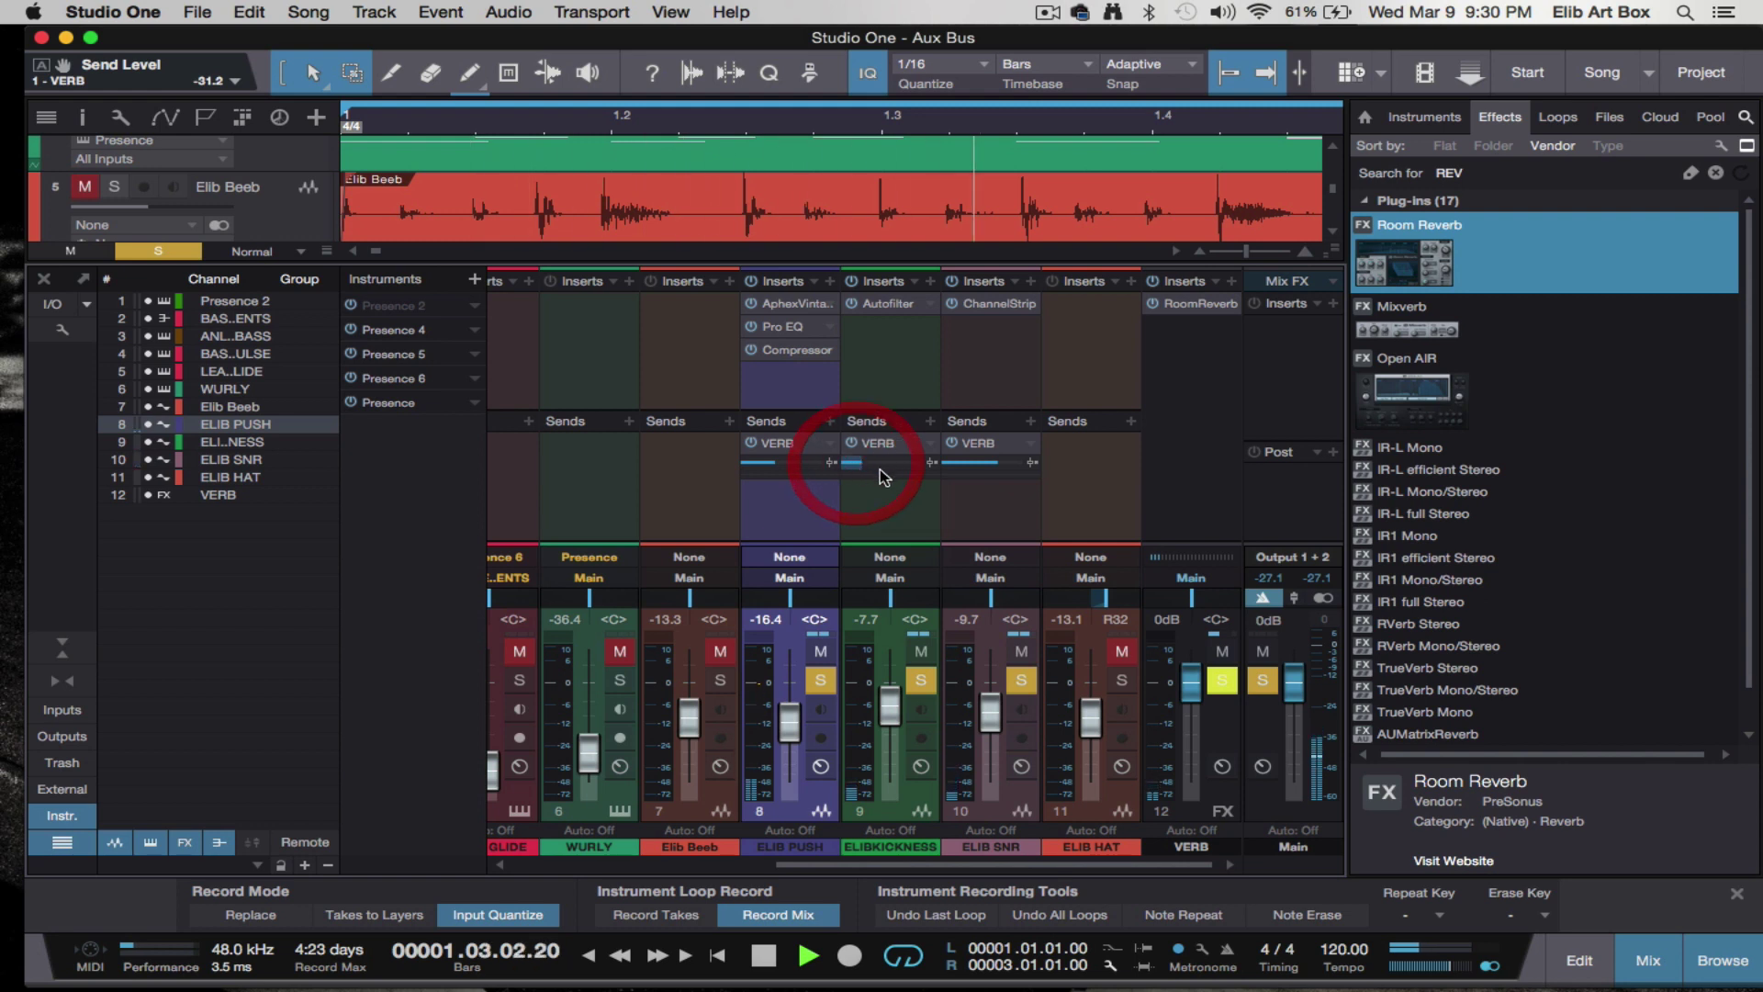
- Unmute ELIB HAT and copy the VERB send from ELIB SNR to it during playback
key(space)
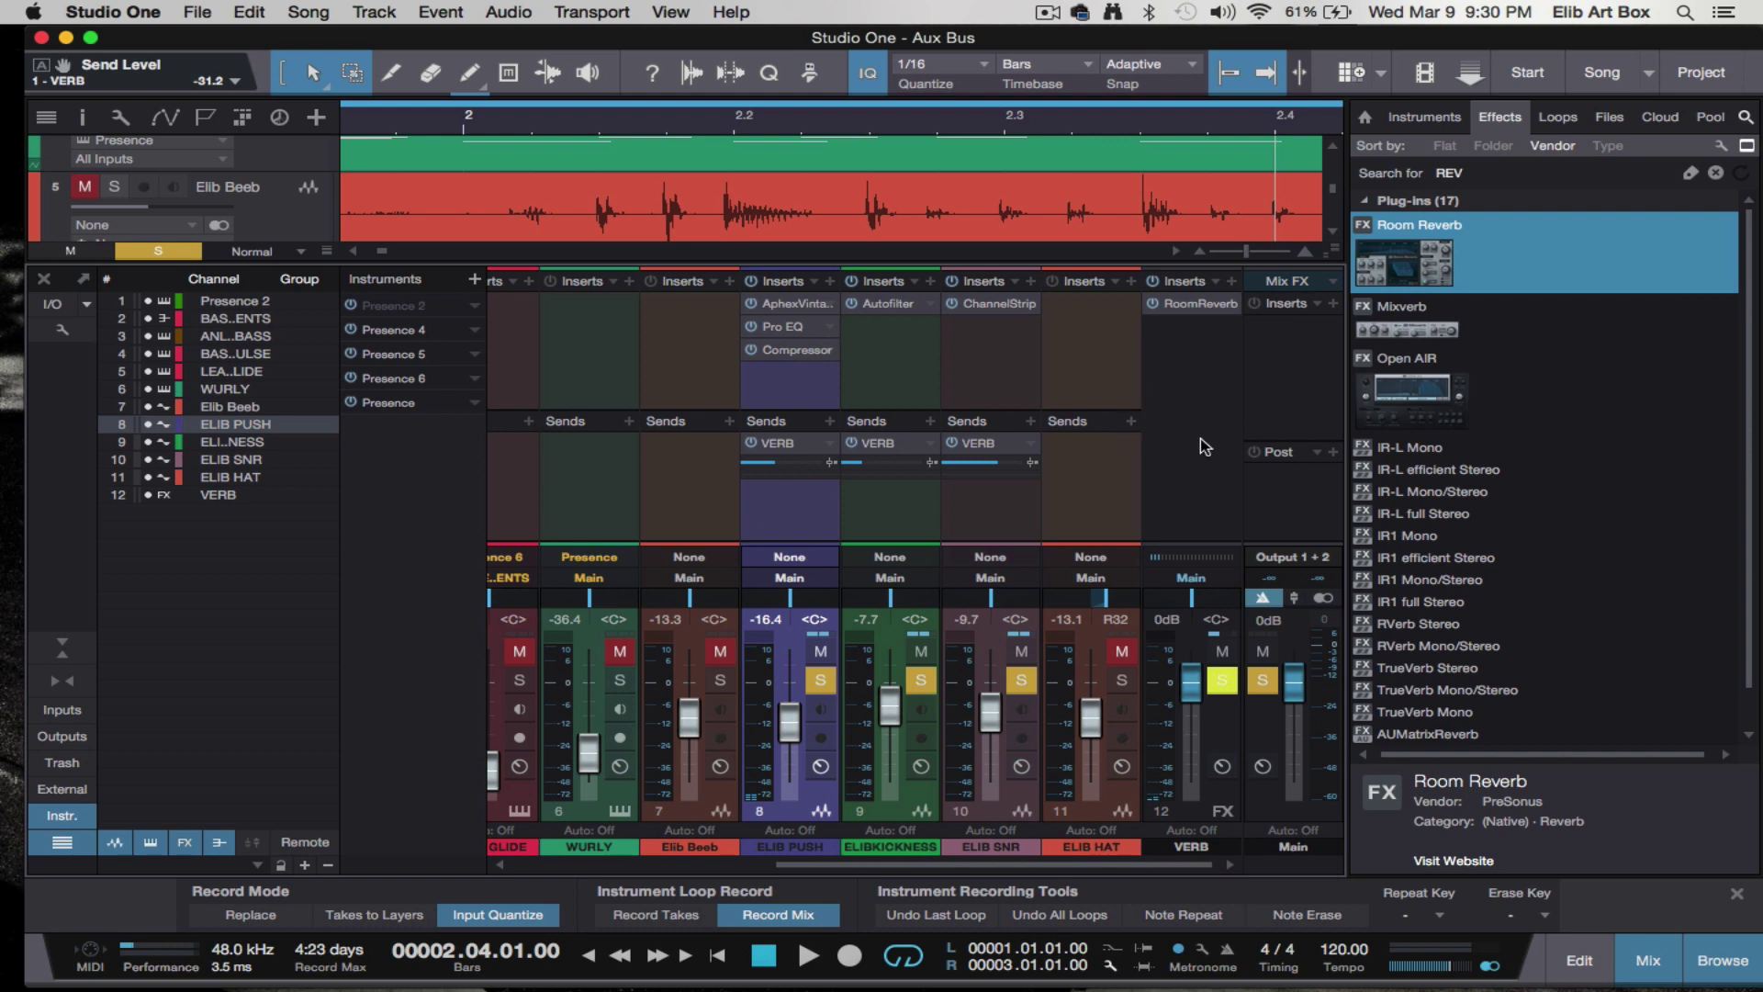
click(1217, 378)
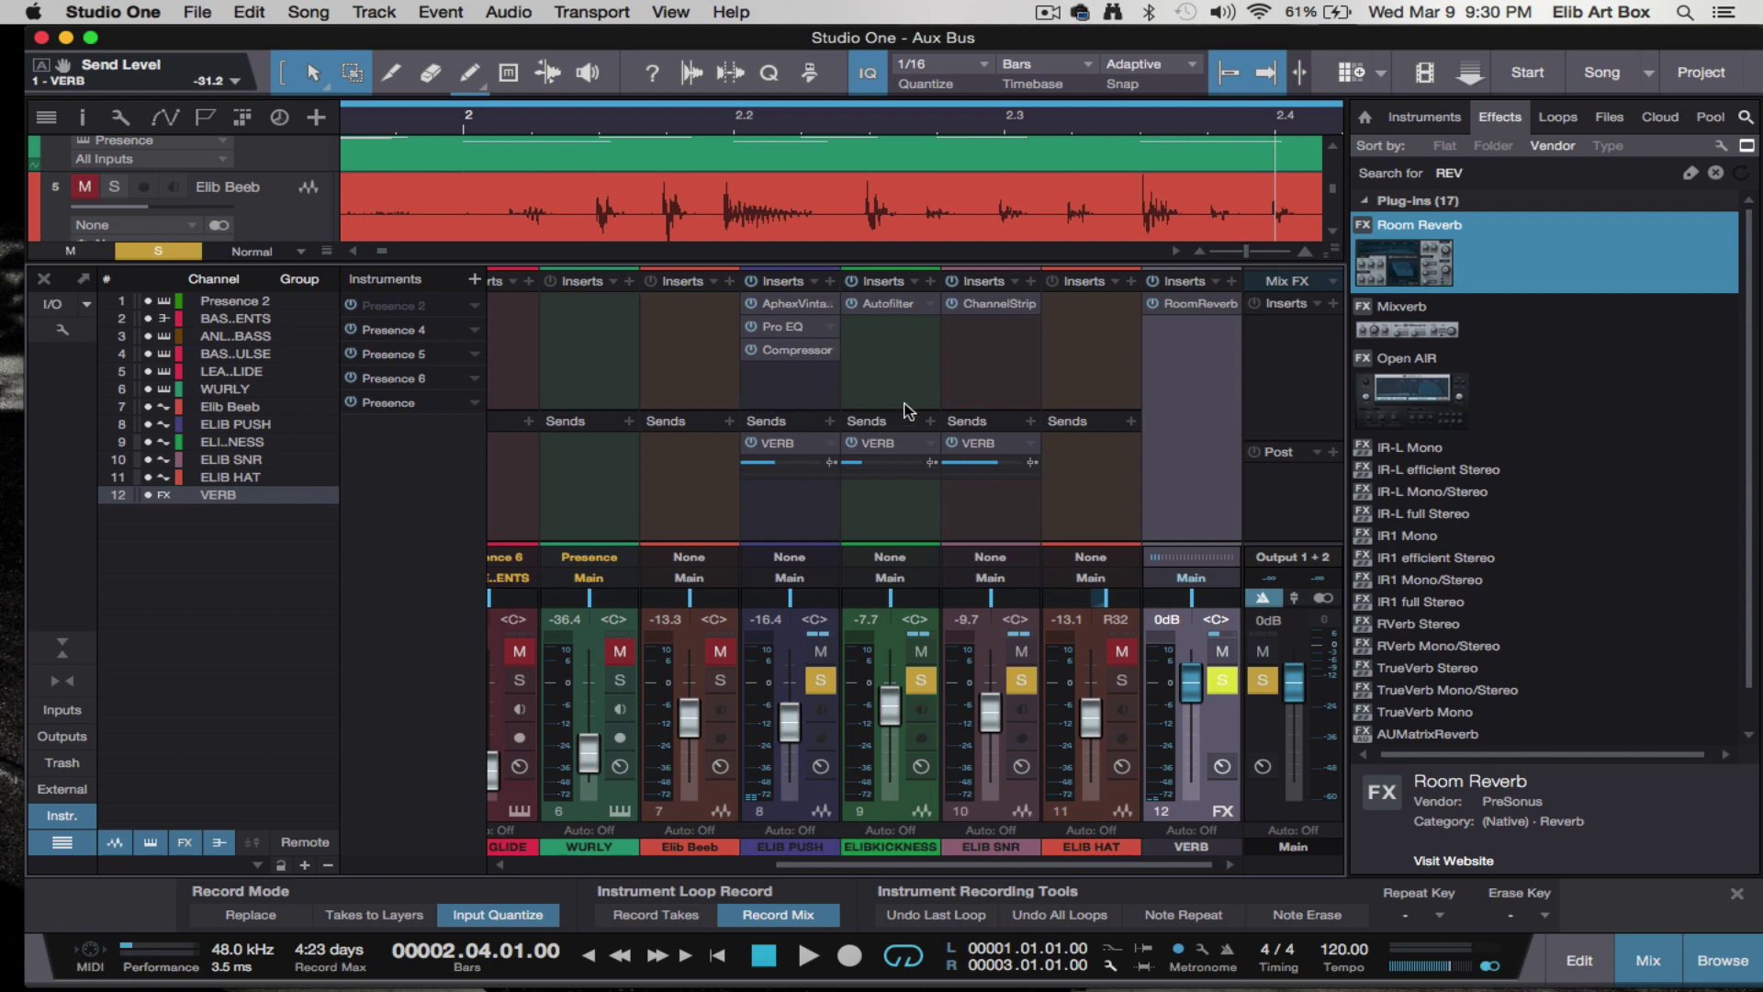
mouse_move(950, 459)
key(space)
click(1122, 651)
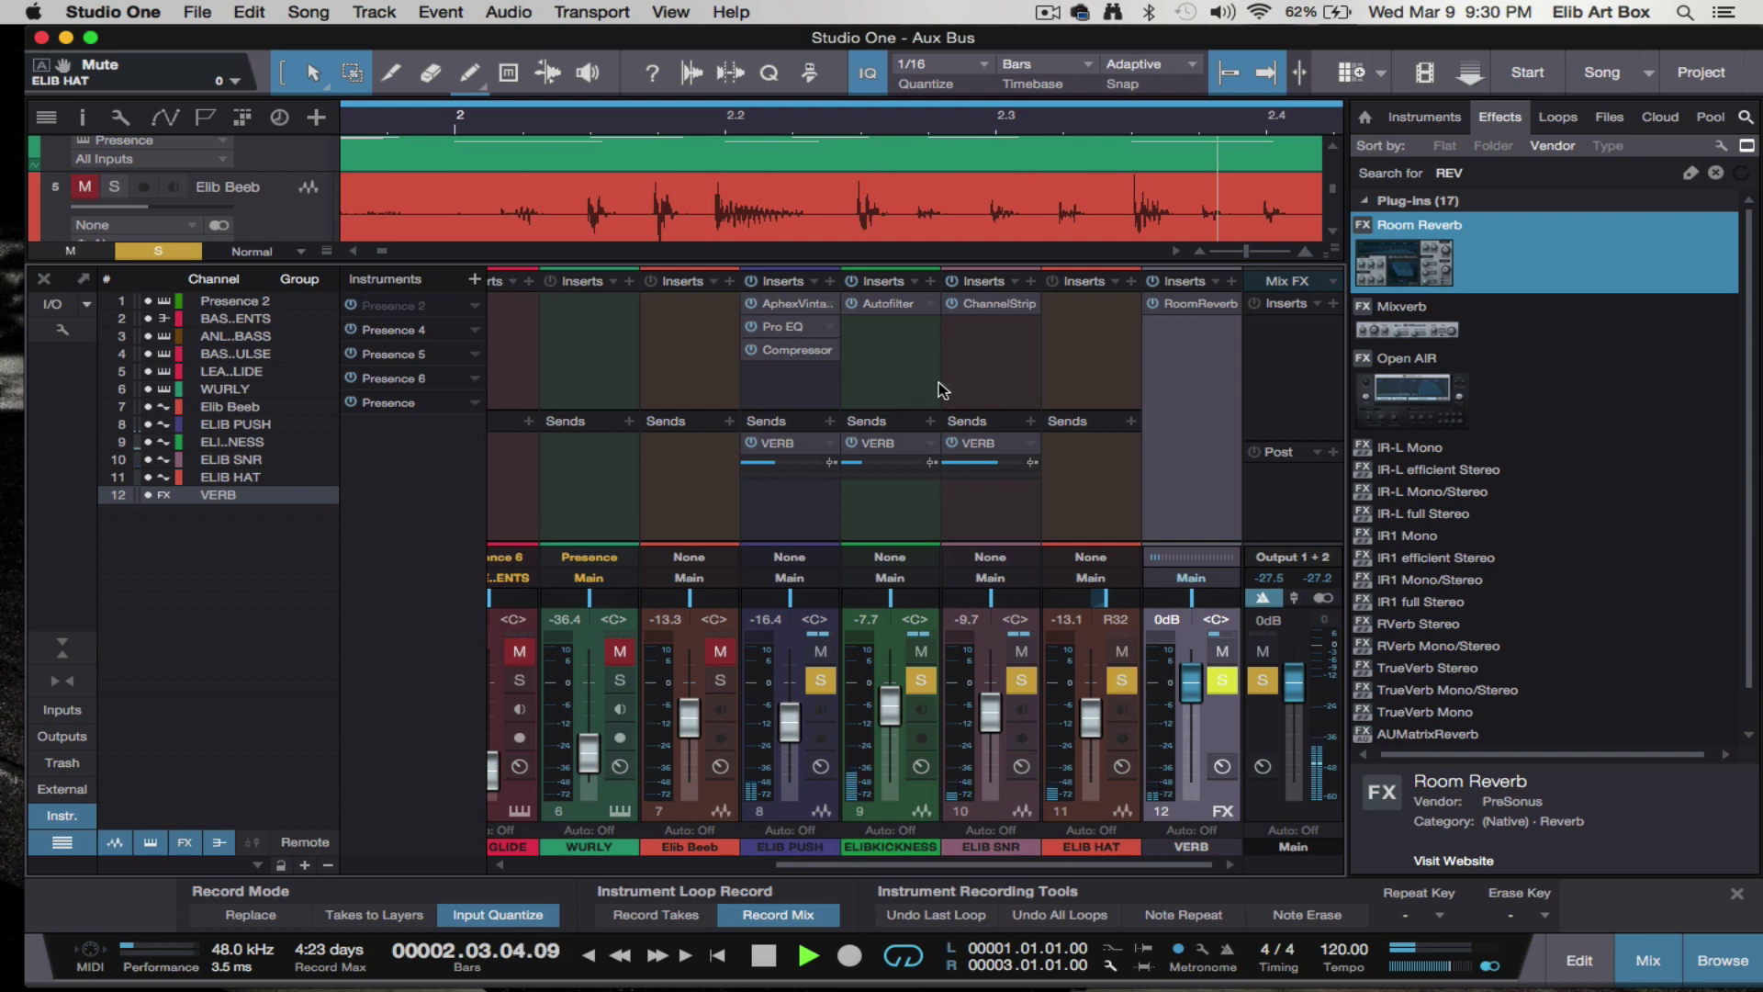
drag(979, 444, 1105, 473)
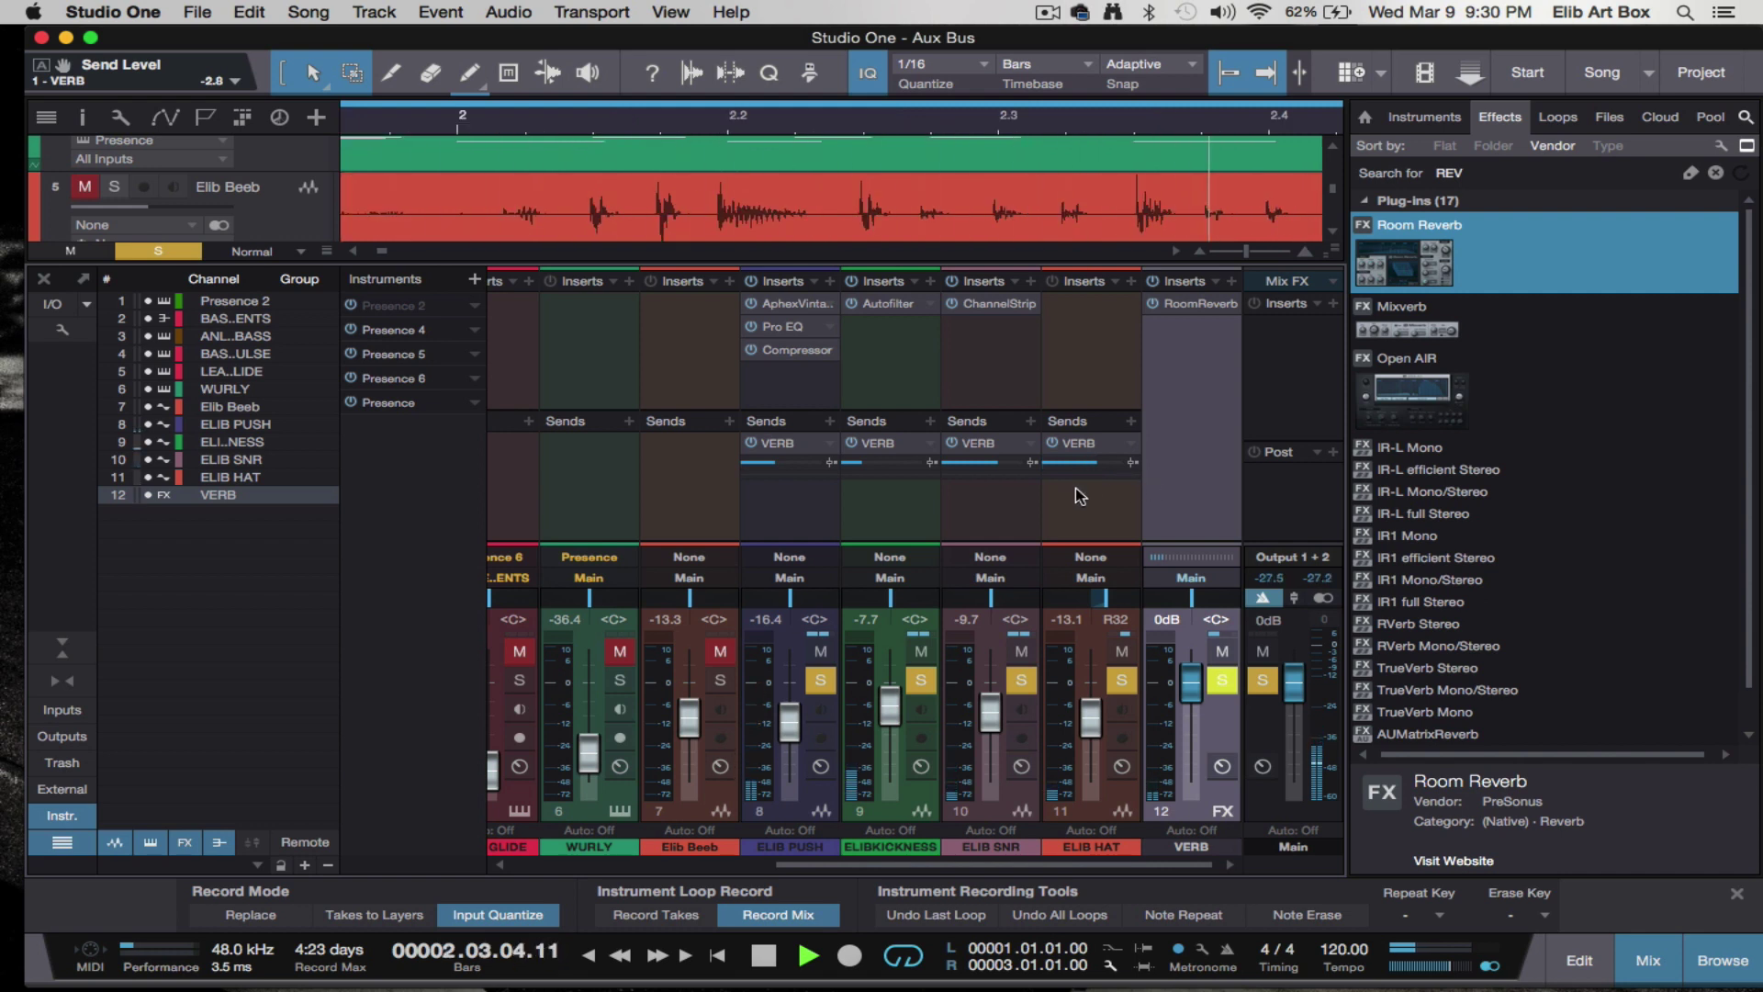
key(space)
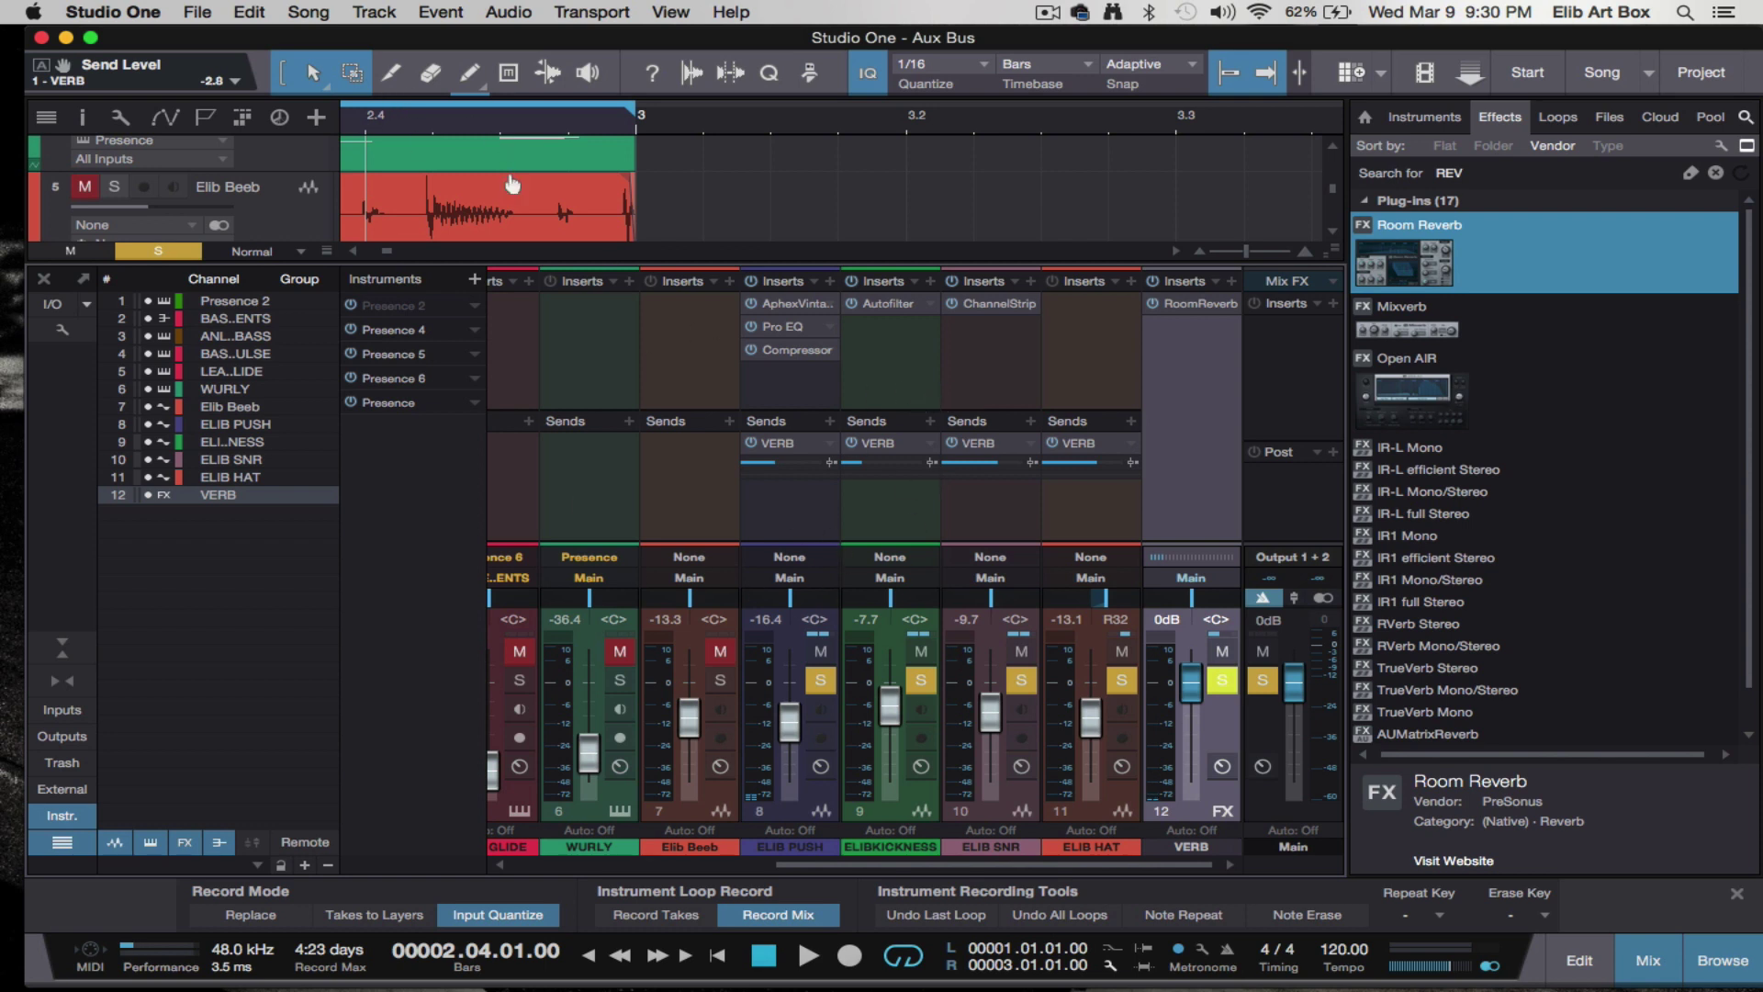
- Collapse and re-expand the BASS ELEMENTS folder from both the arrangement and the console
key(F3)
scroll(575, 742, up, 5)
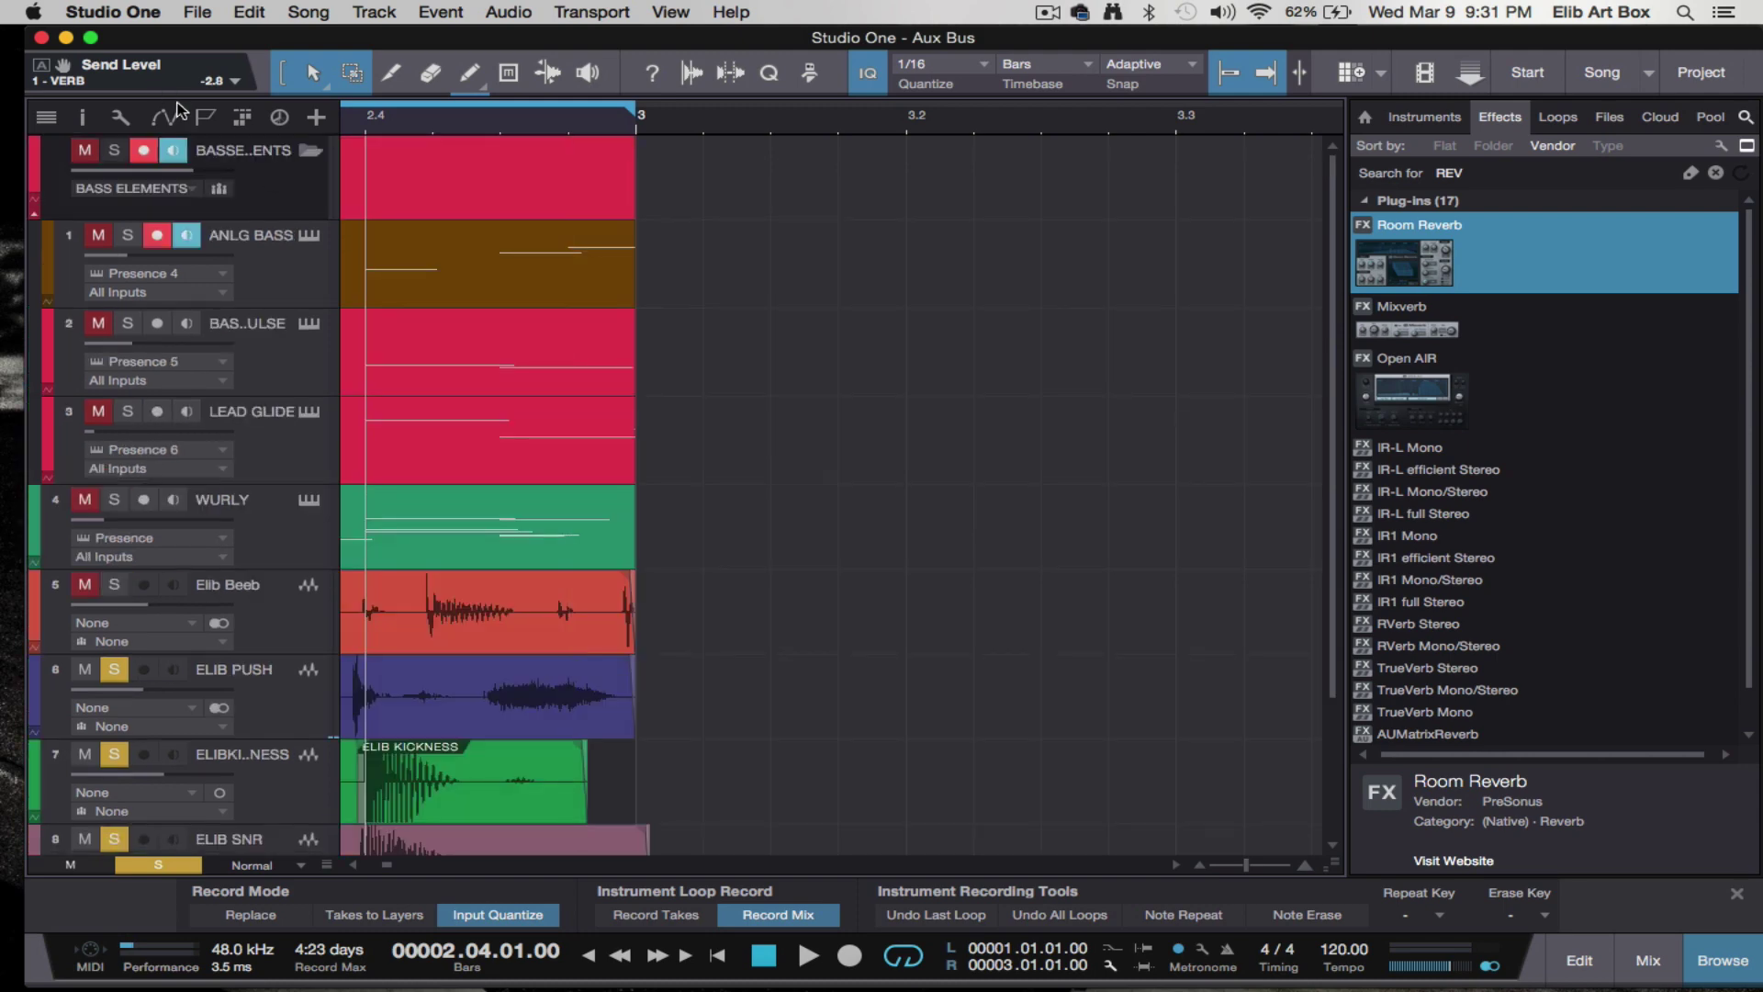
click(308, 150)
click(308, 151)
click(309, 150)
click(308, 151)
key(F3)
scroll(771, 545, left, 10)
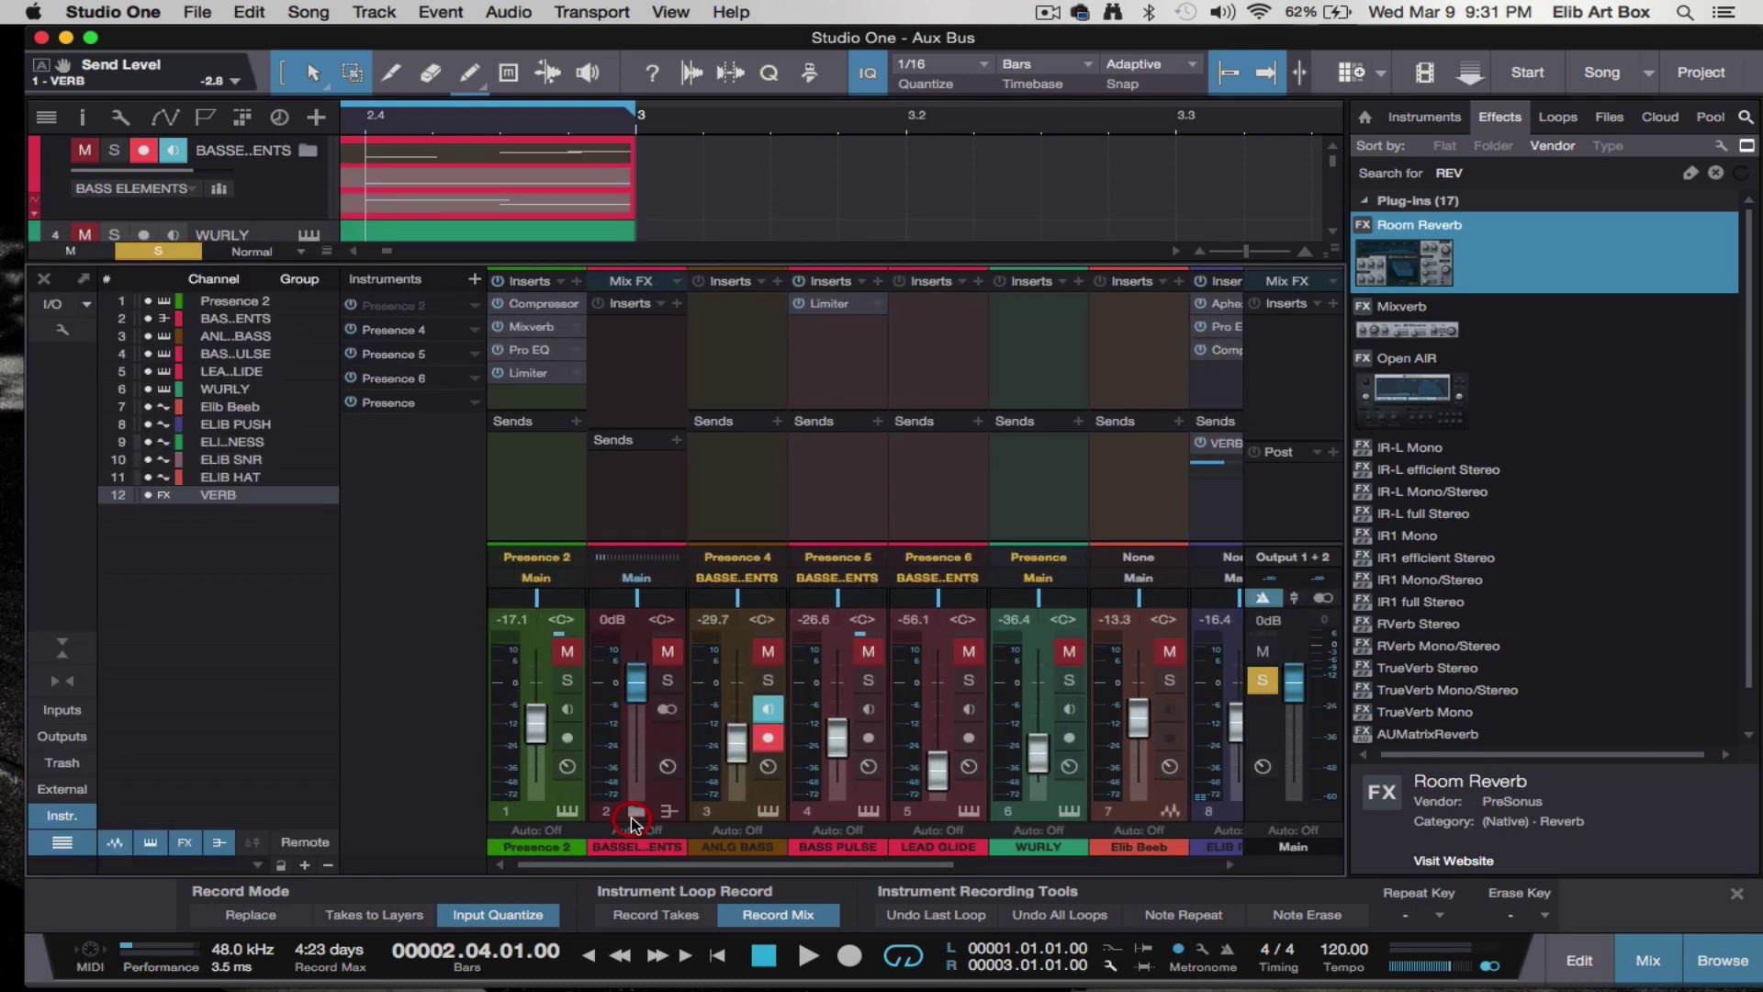
click(635, 812)
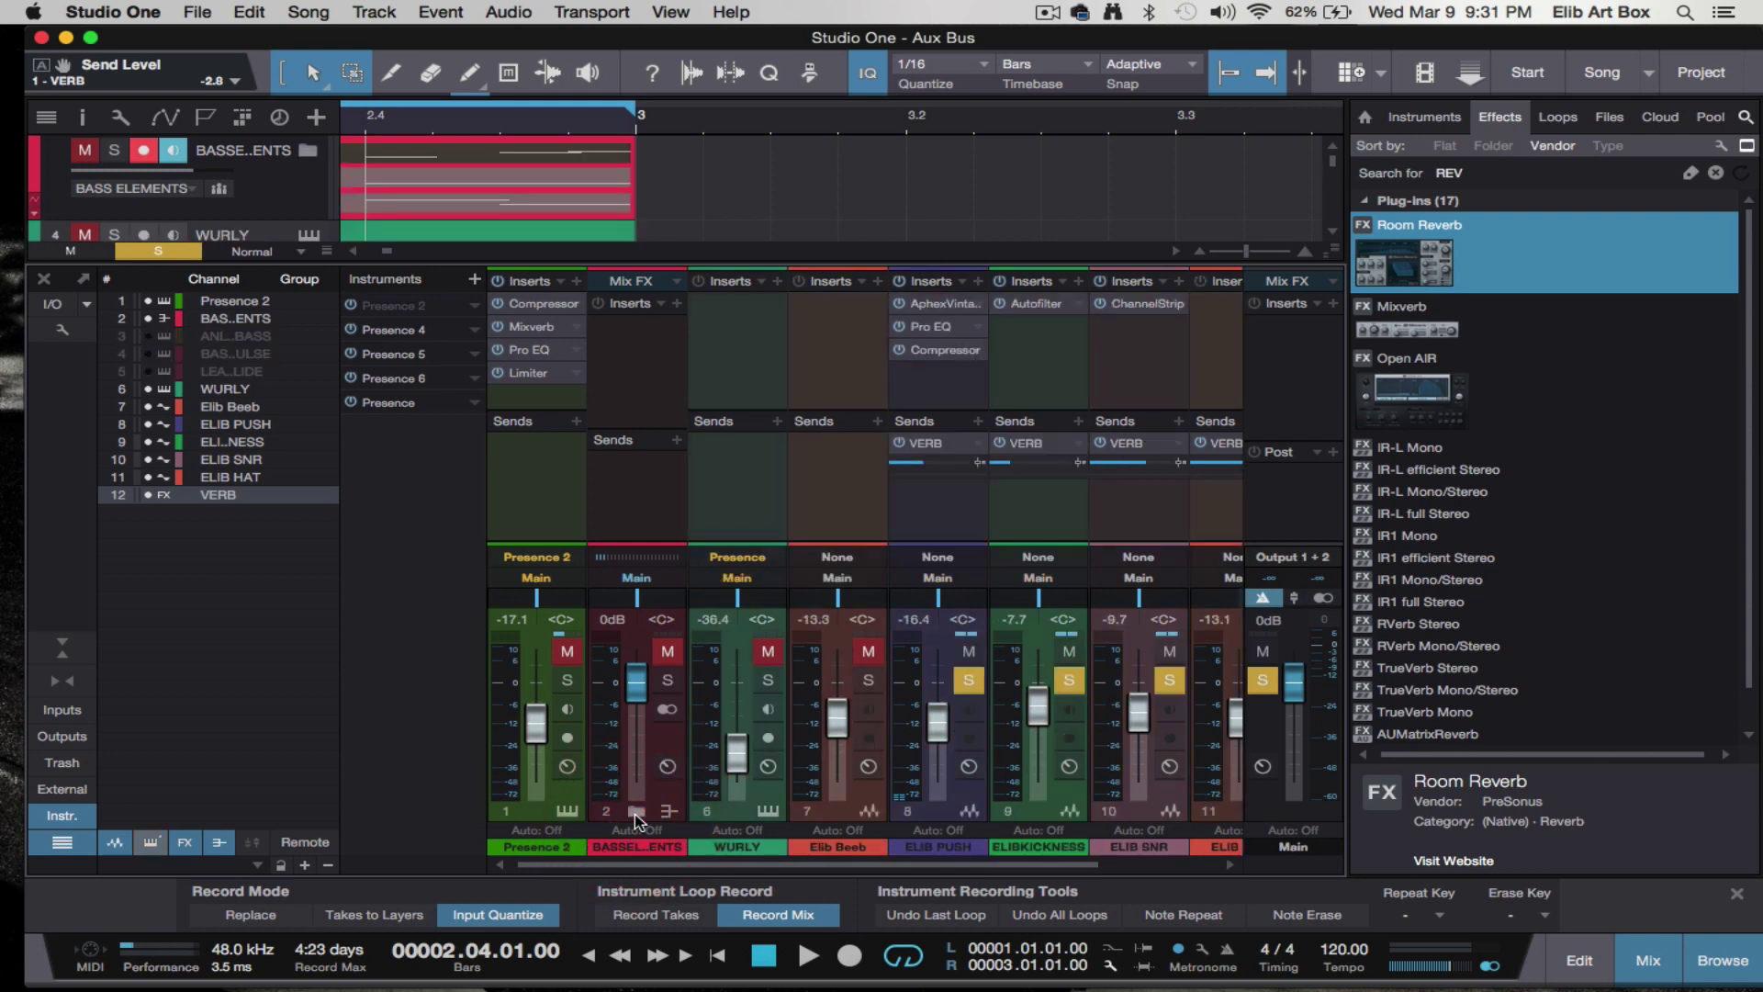
click(635, 812)
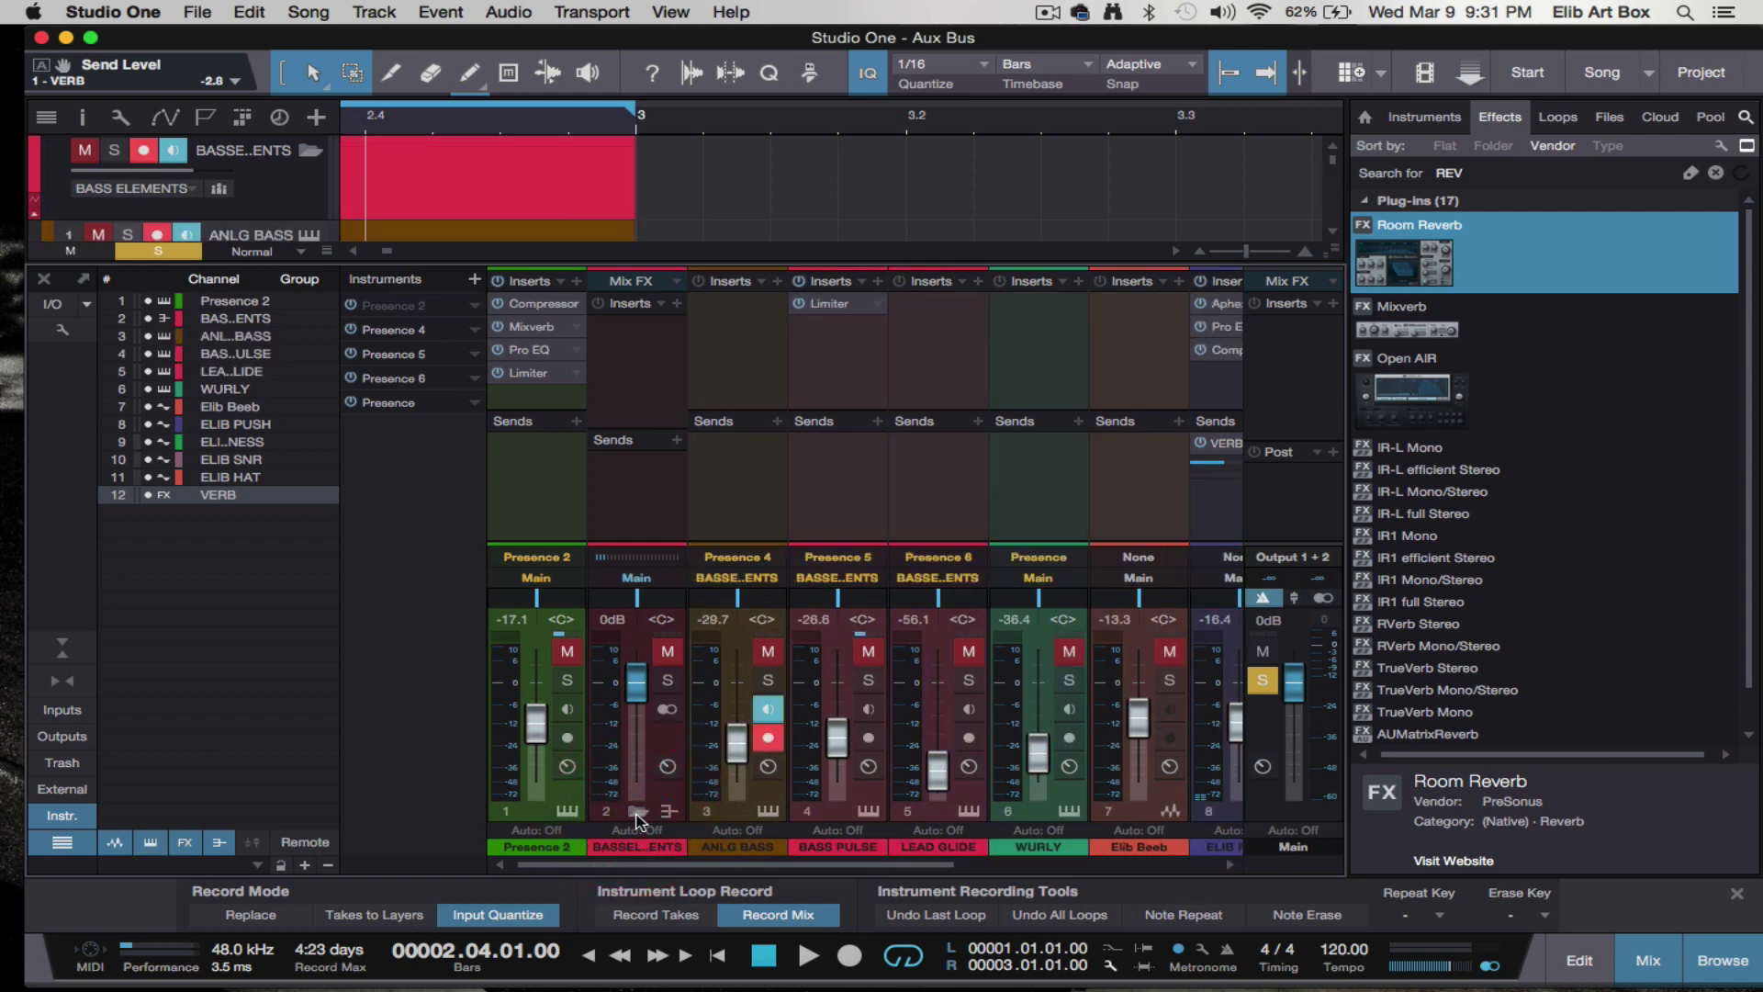
- Recolour the BASS ELEMENTS bus channel to a softer pink
click(666, 846)
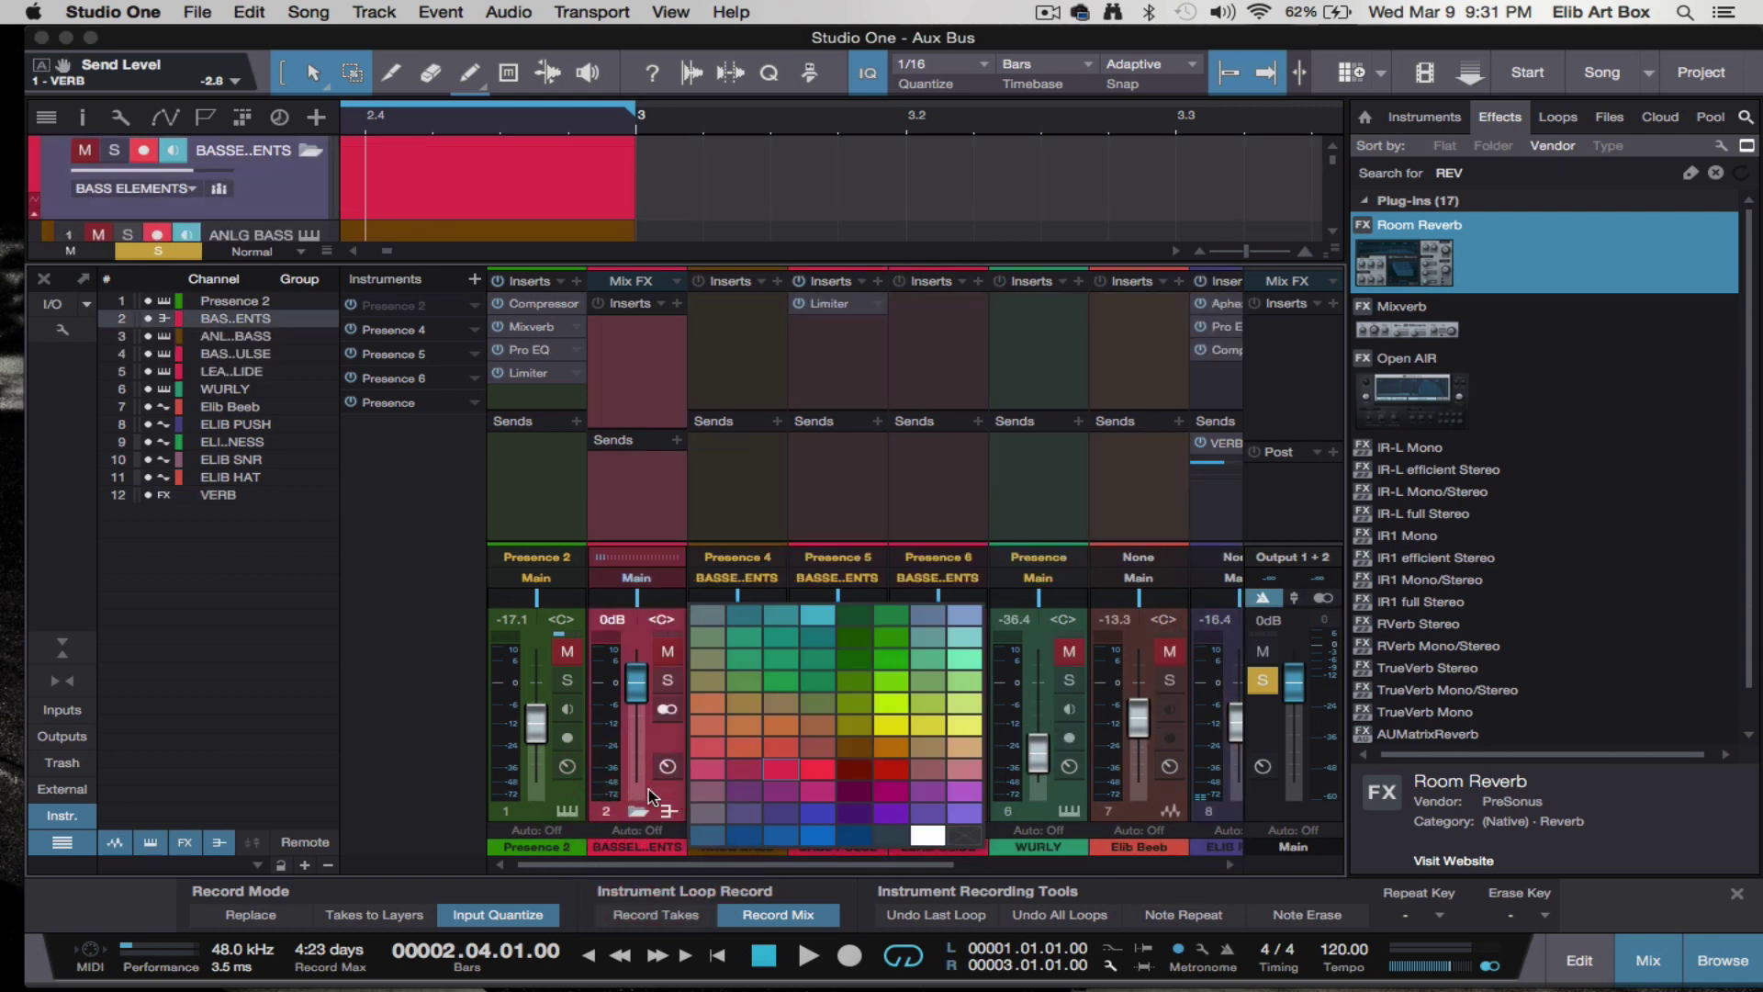
click(708, 770)
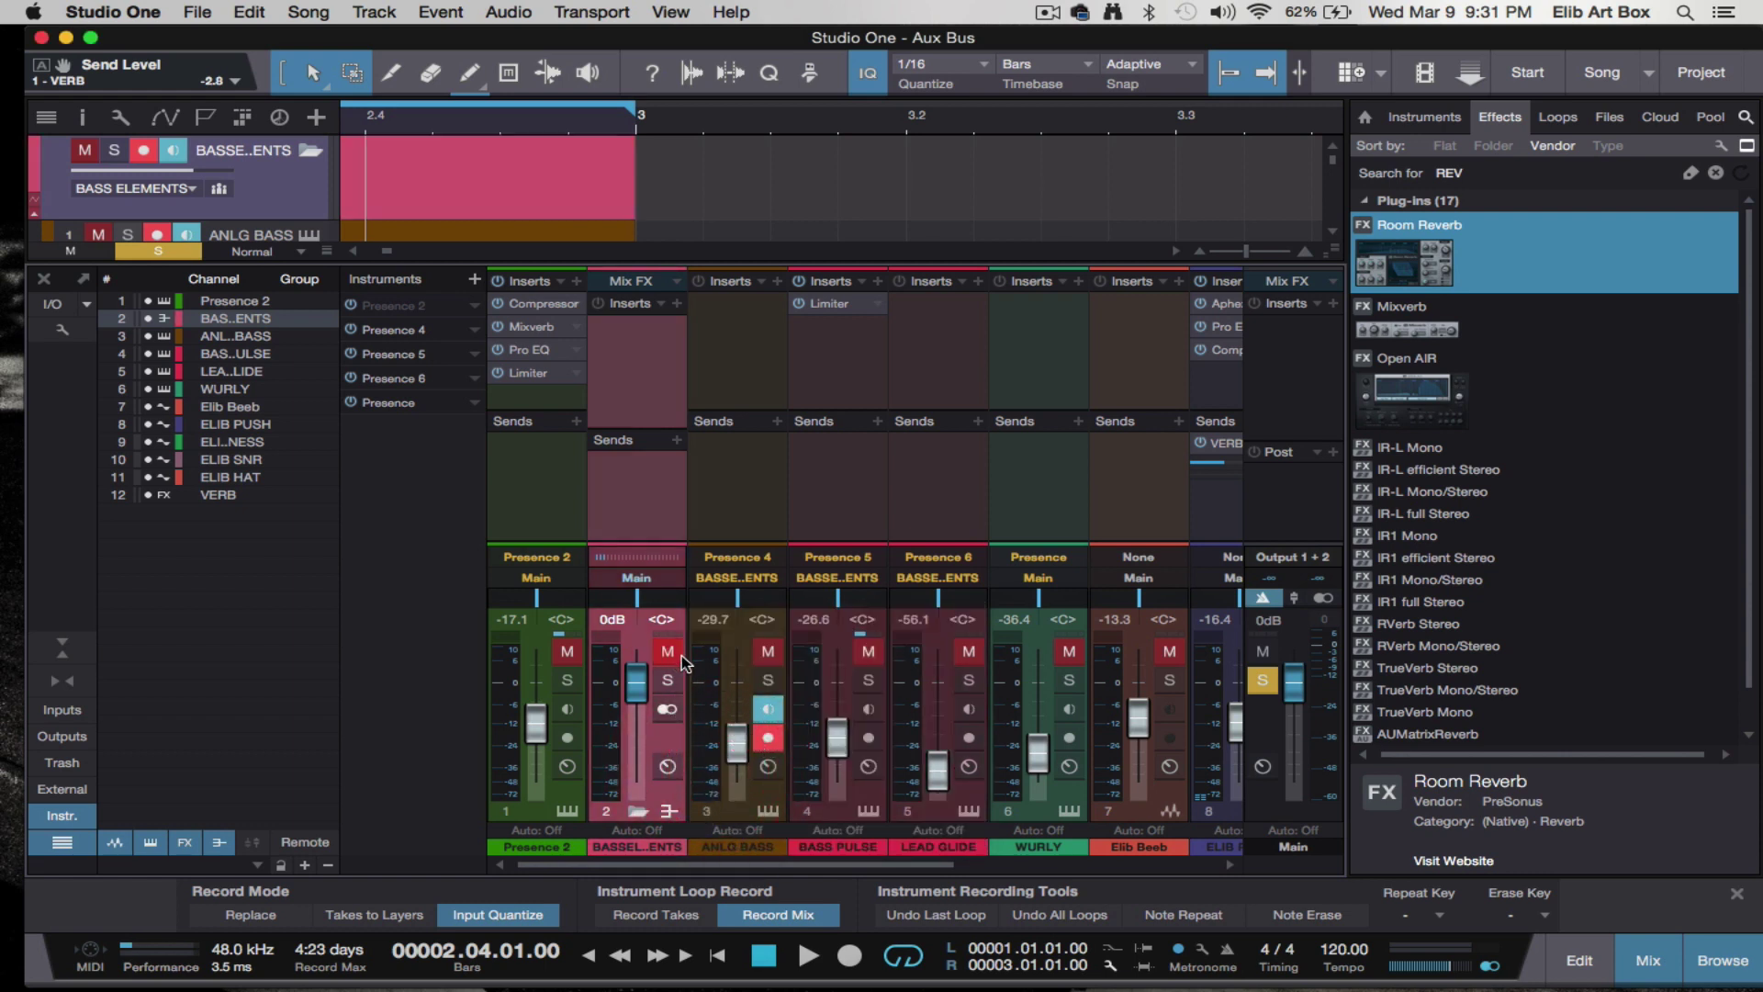
click(638, 811)
scroll(1484, 395, down, 1)
scroll(1481, 394, up, 1)
- Clear the effects search and insert the PreSonus Flanger on the BASS ELEMENTS bus
click(1715, 173)
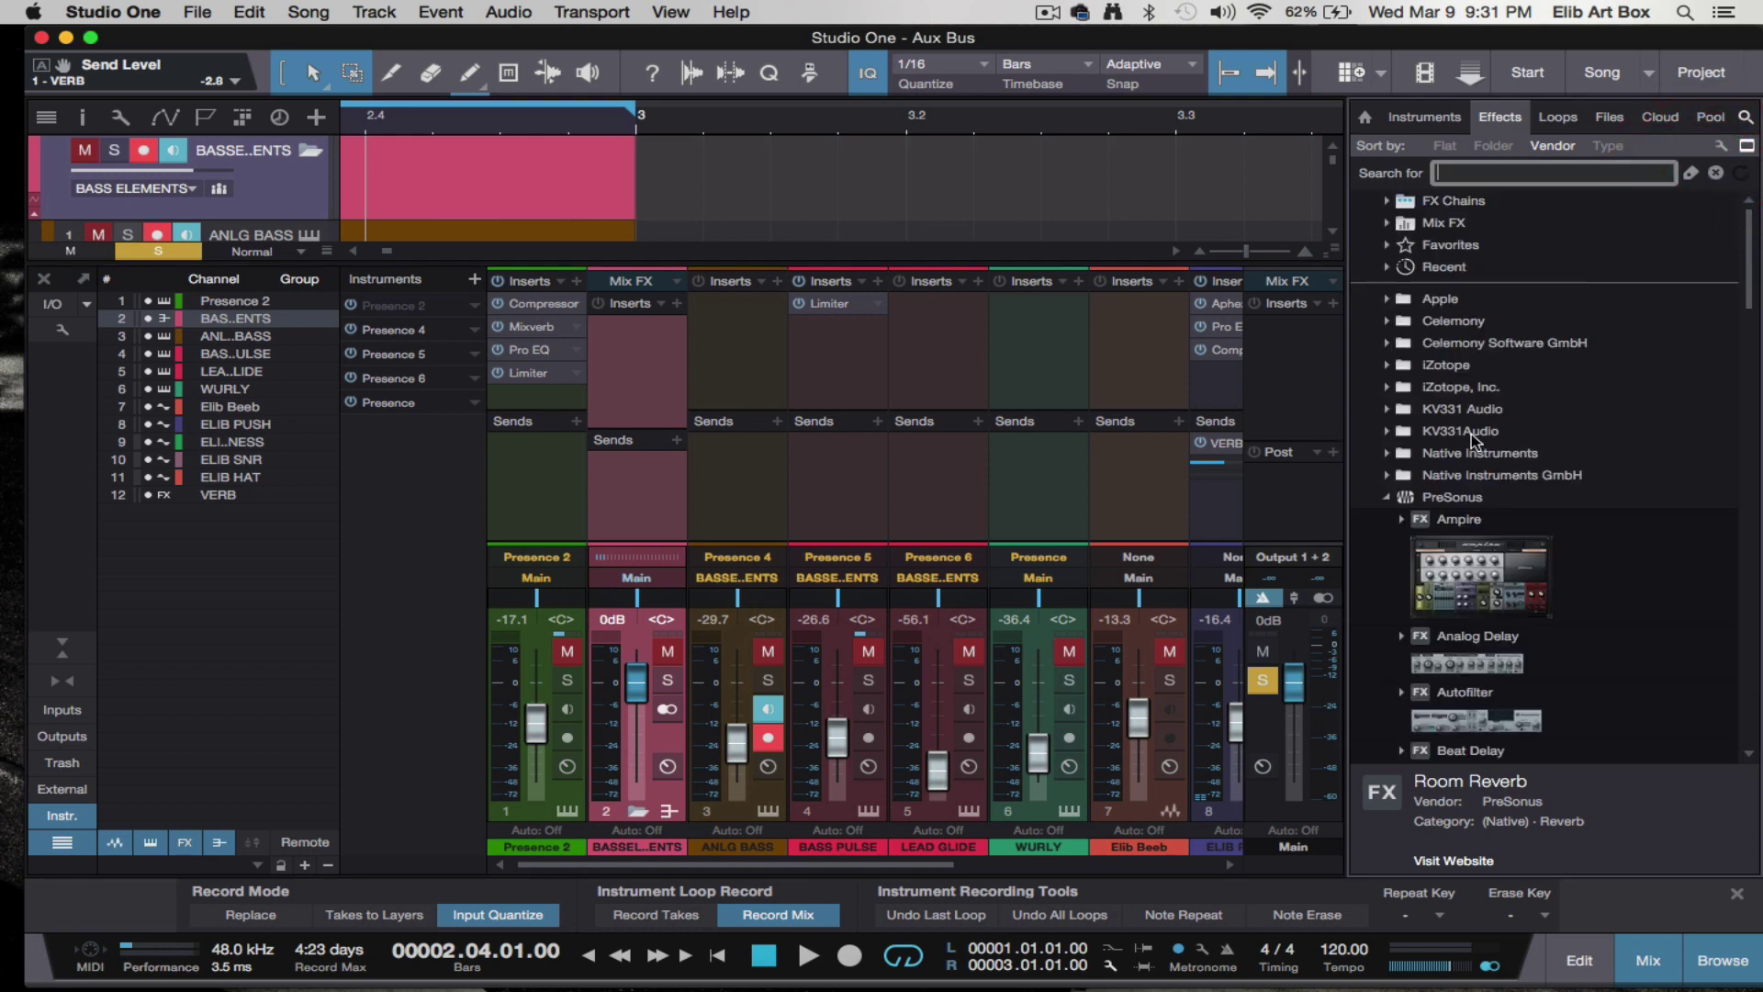
scroll(1473, 441, down, 4)
scroll(1474, 441, down, 1)
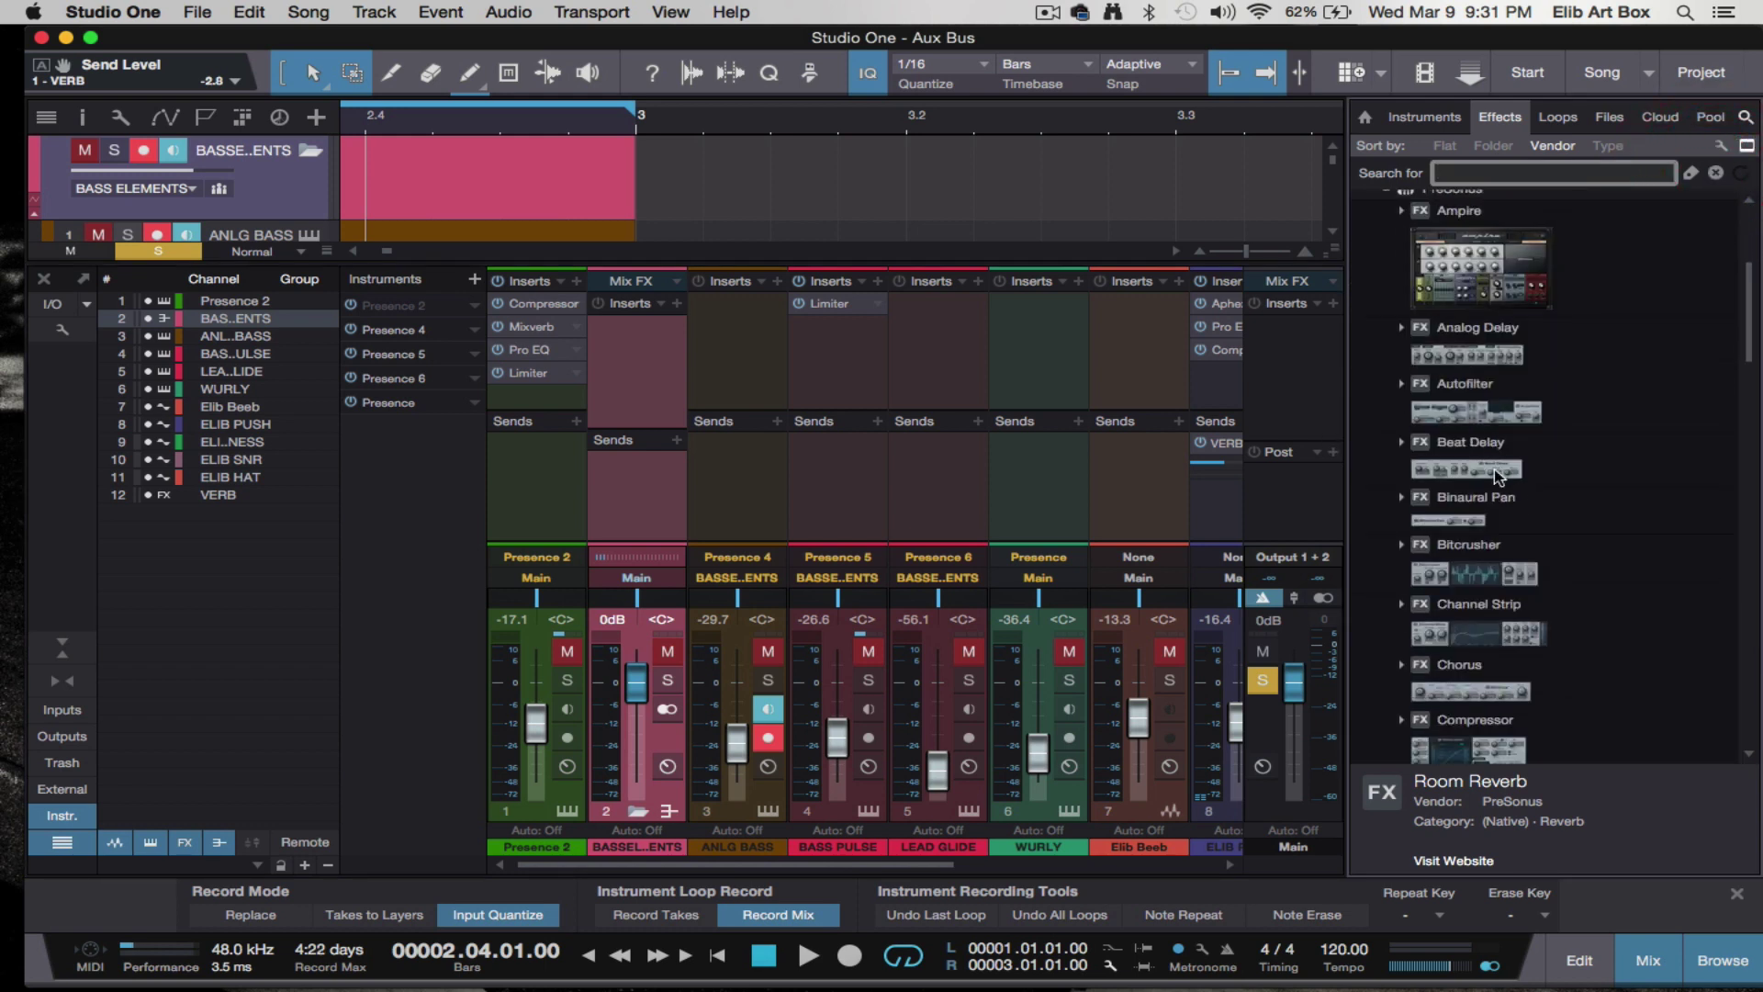
scroll(1483, 501, down, 6)
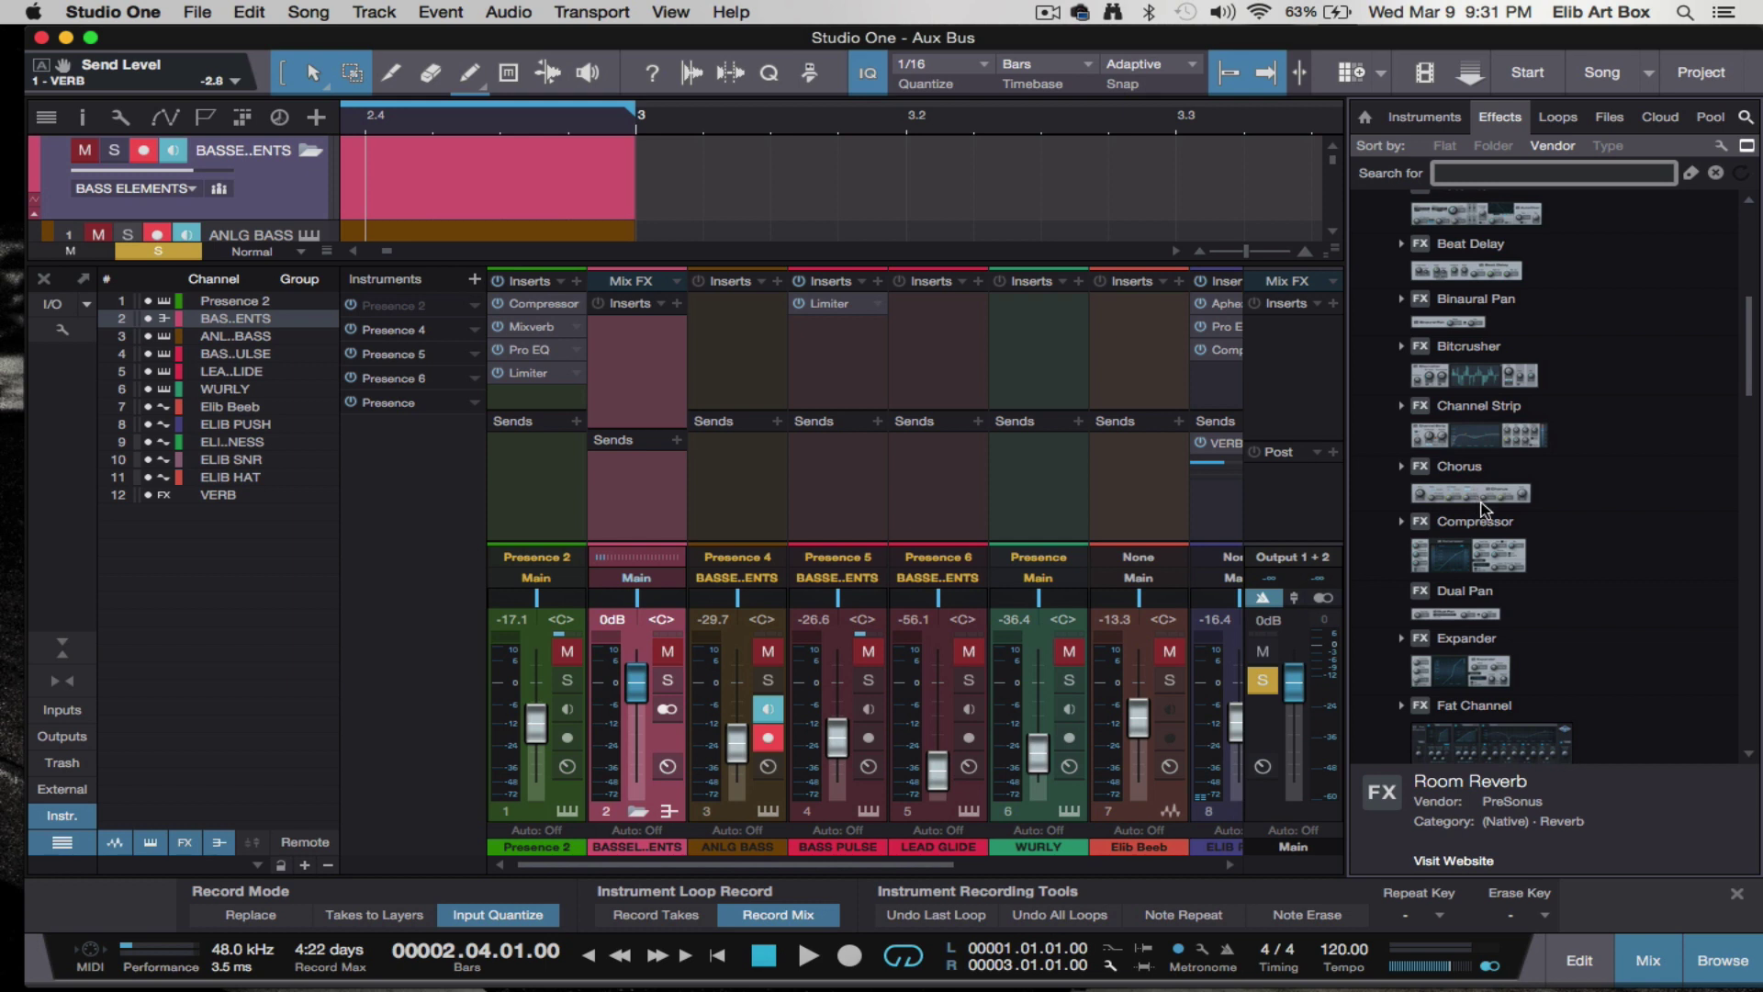
scroll(1492, 551, down, 4)
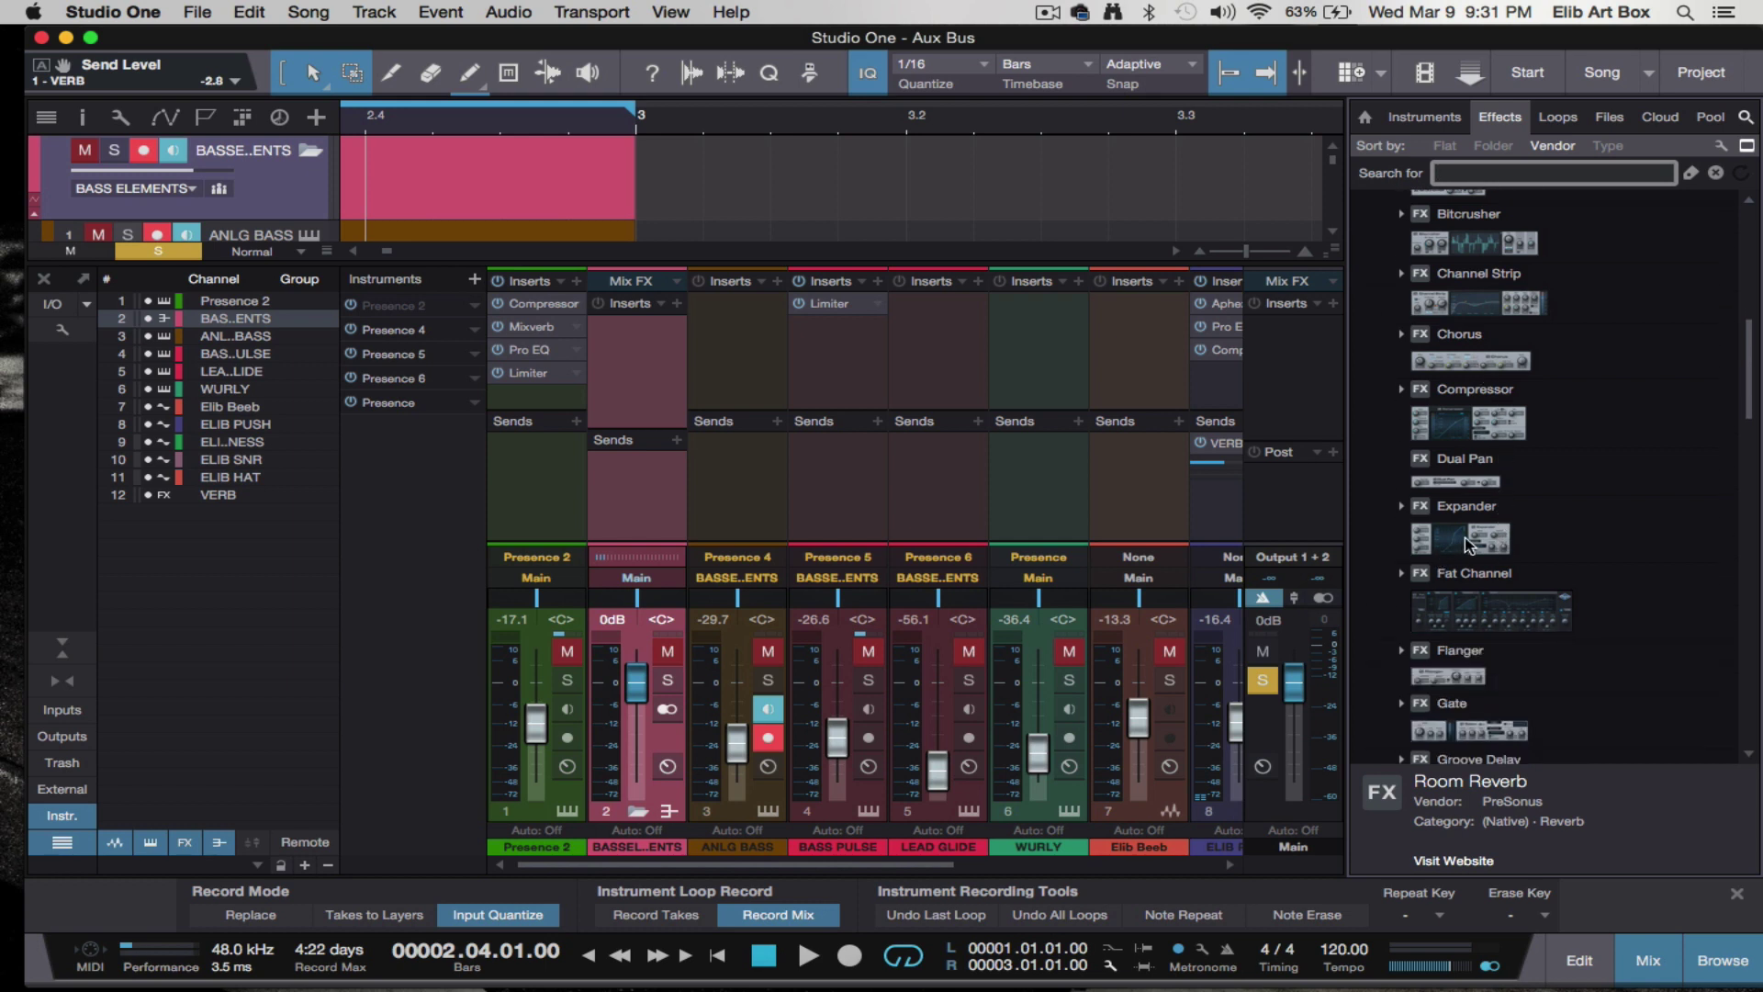
drag(1469, 680, 631, 368)
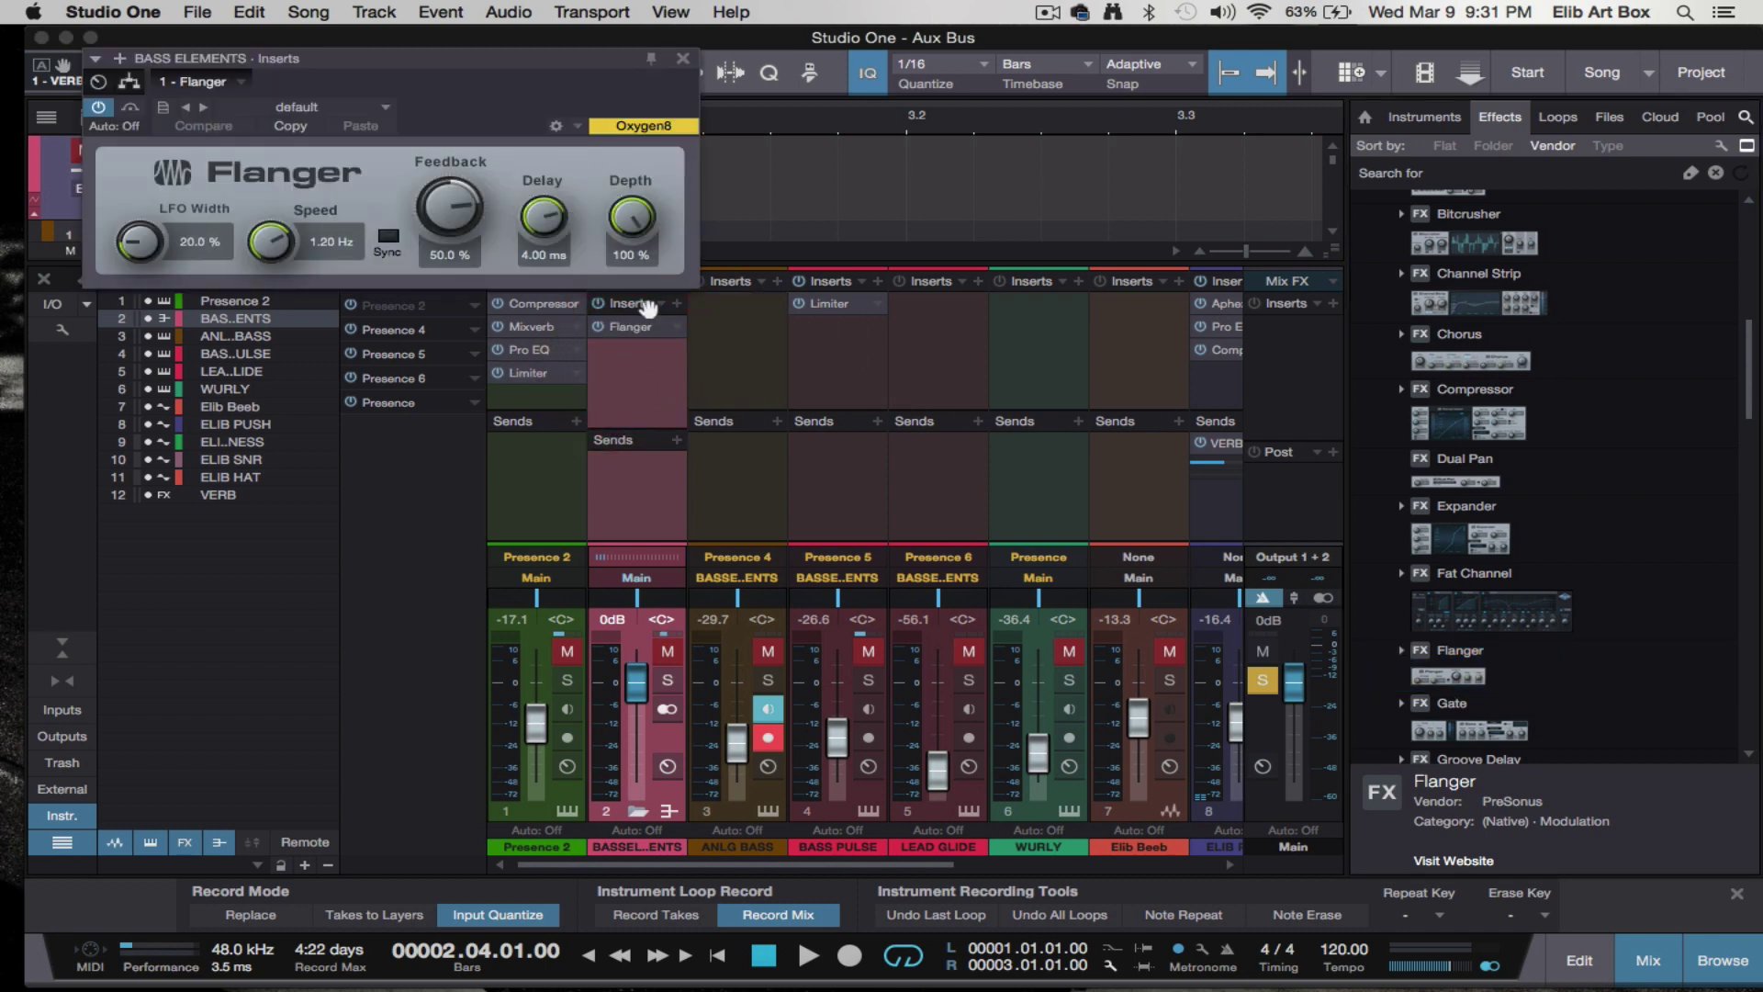
- Play the song with all mutes and solos cleared, and solo the BASS ELEMENTS bus for another playback
key(space)
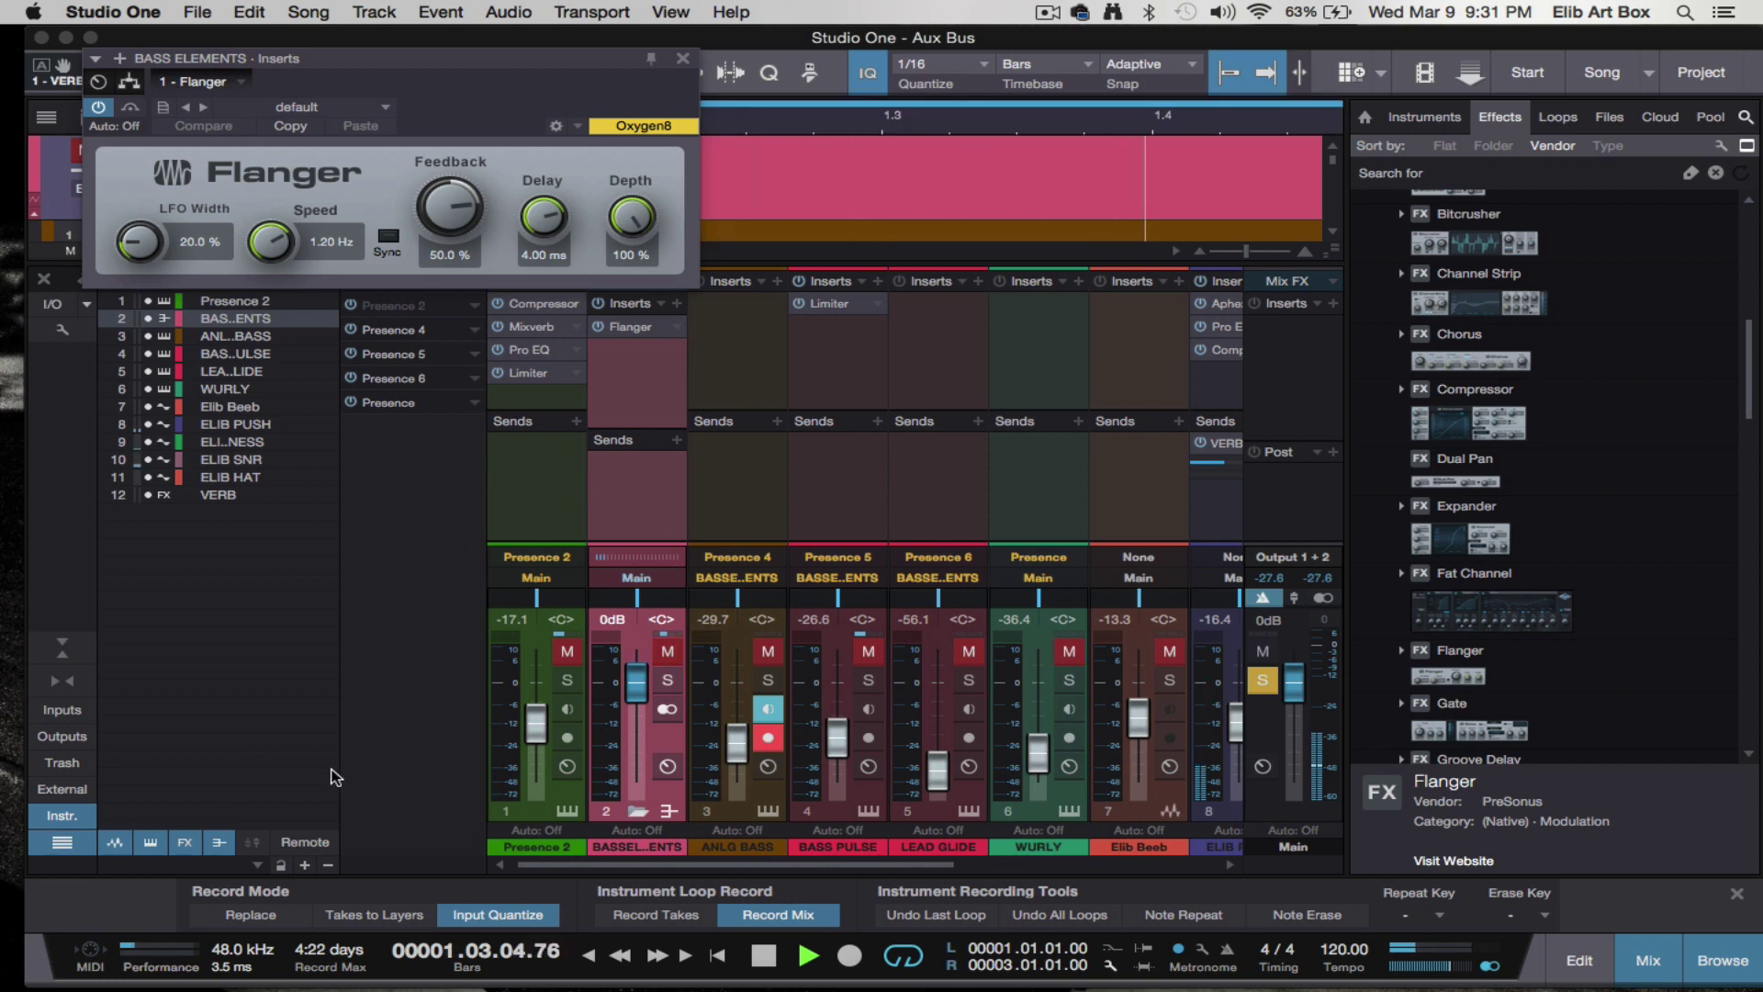
drag(331, 58, 374, 307)
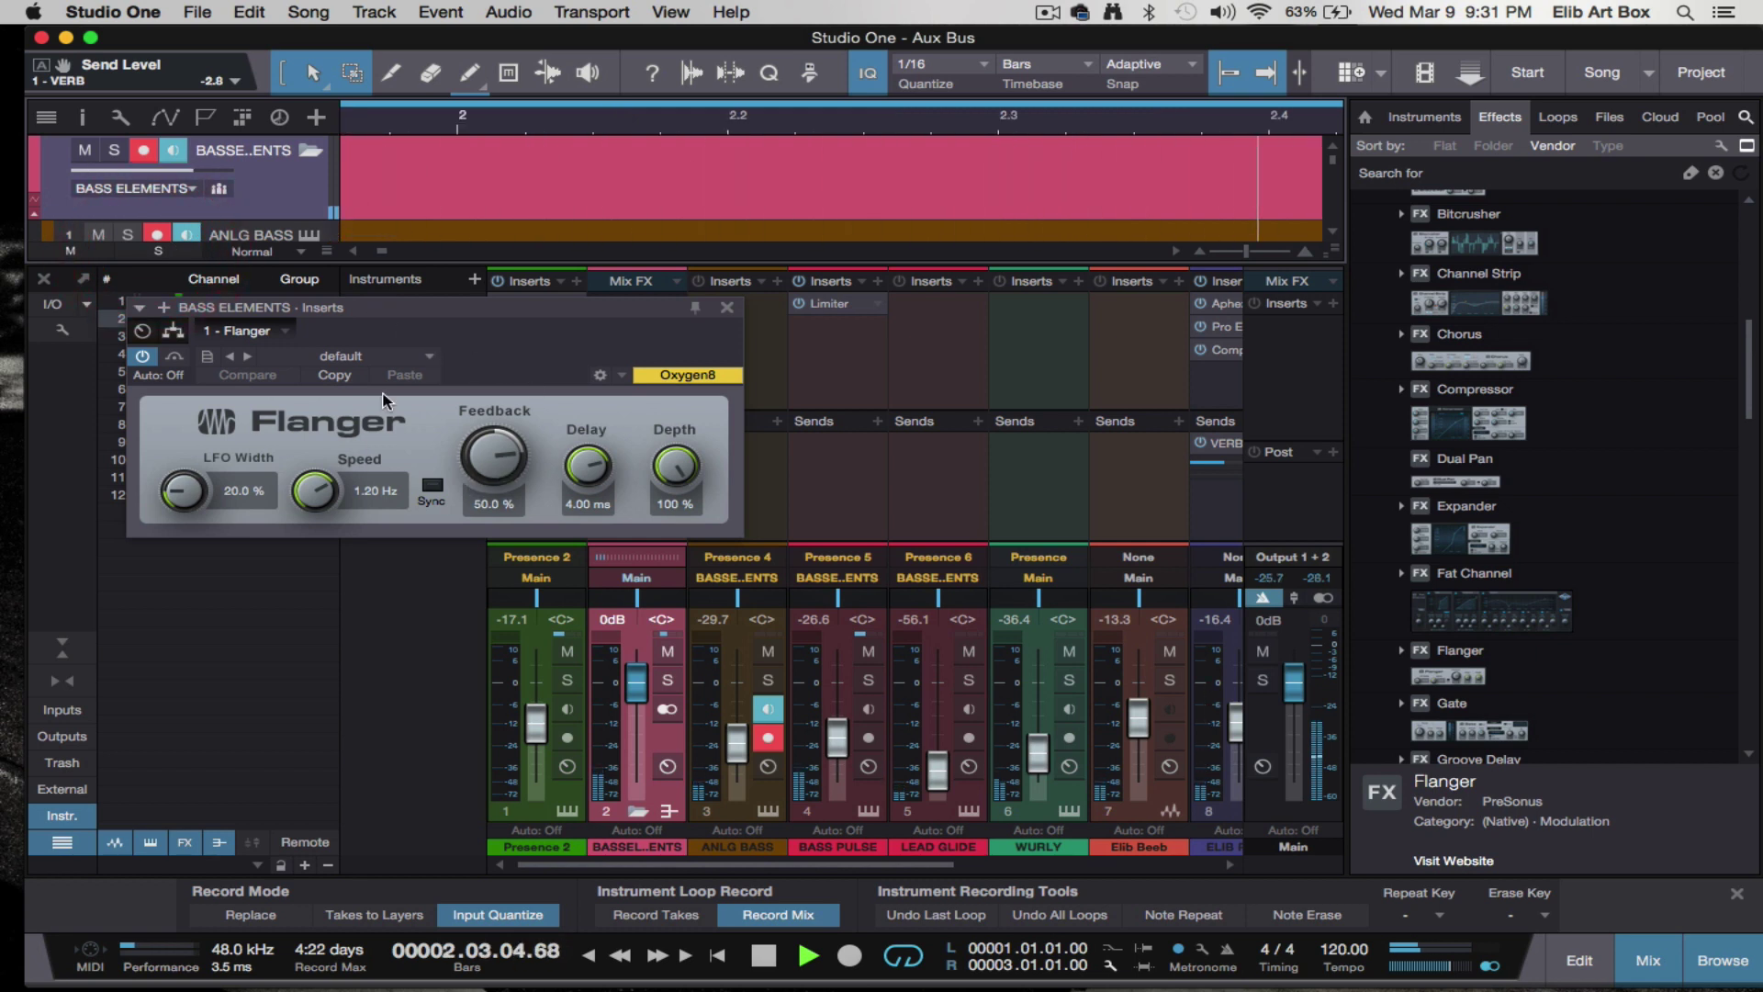
key(space)
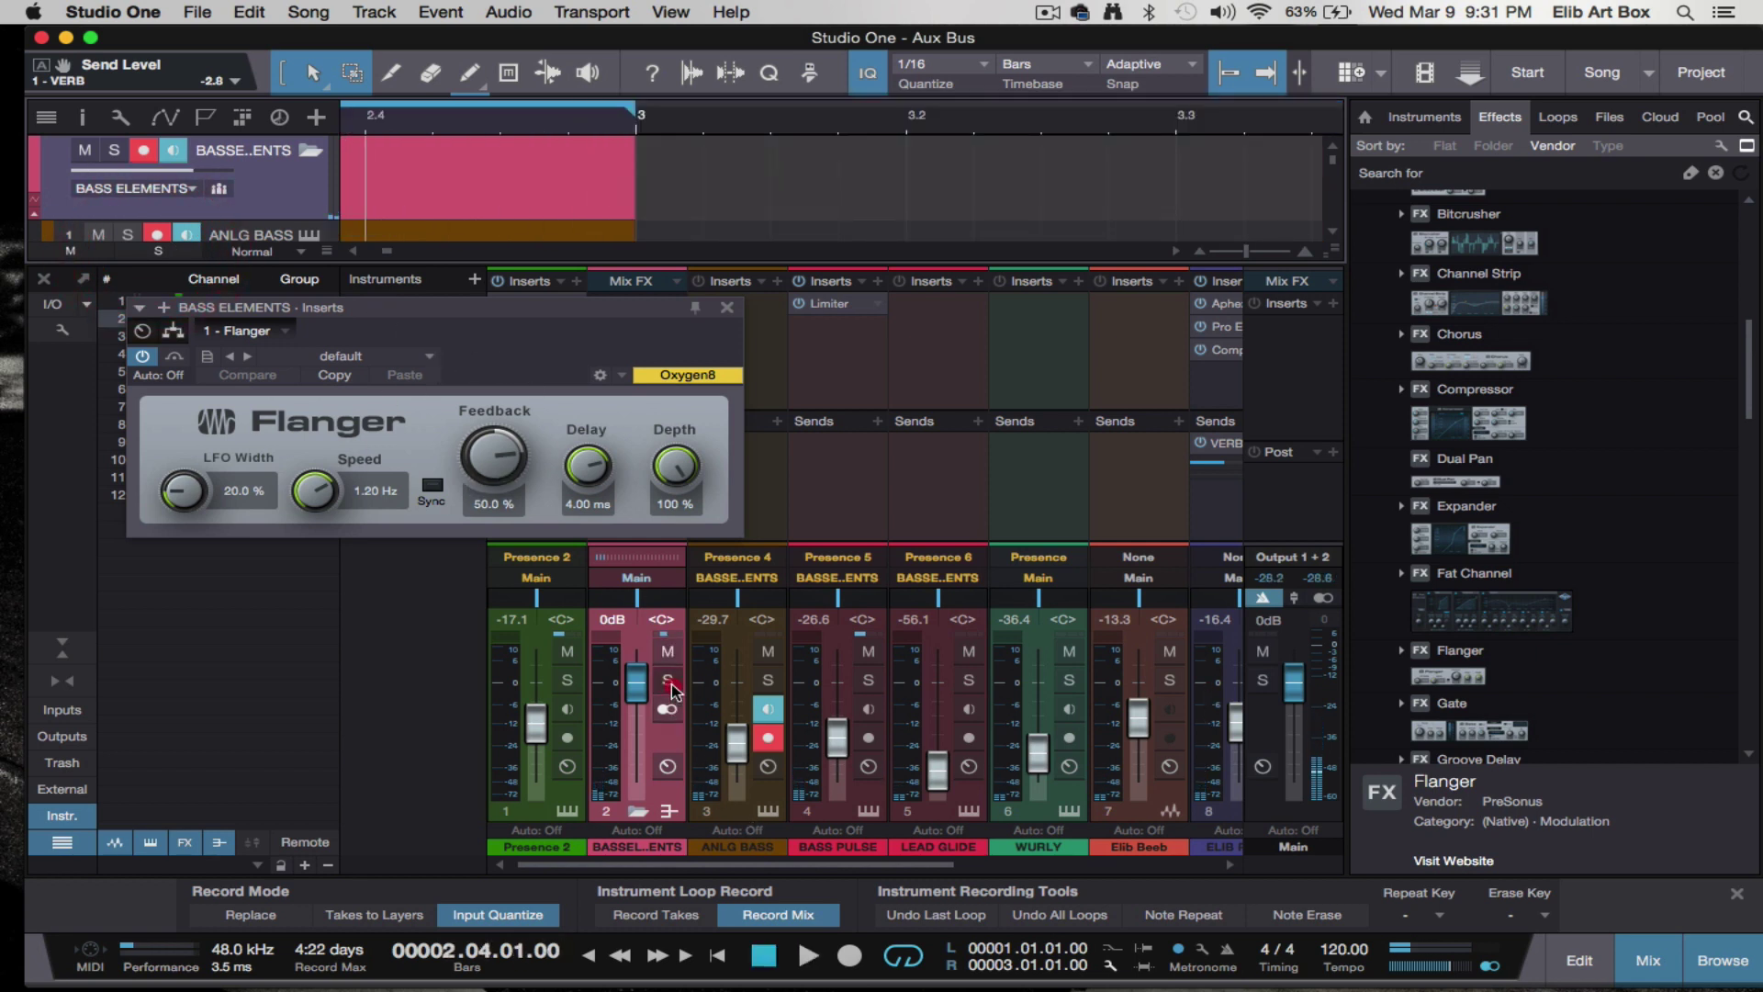
click(668, 680)
key(space)
- Adjust the Flanger during playback to 70.7% feedback, 1.30 ms delay, 0.40 Hz speed and 0% LFO width
drag(459, 473, 475, 422)
drag(590, 464, 554, 487)
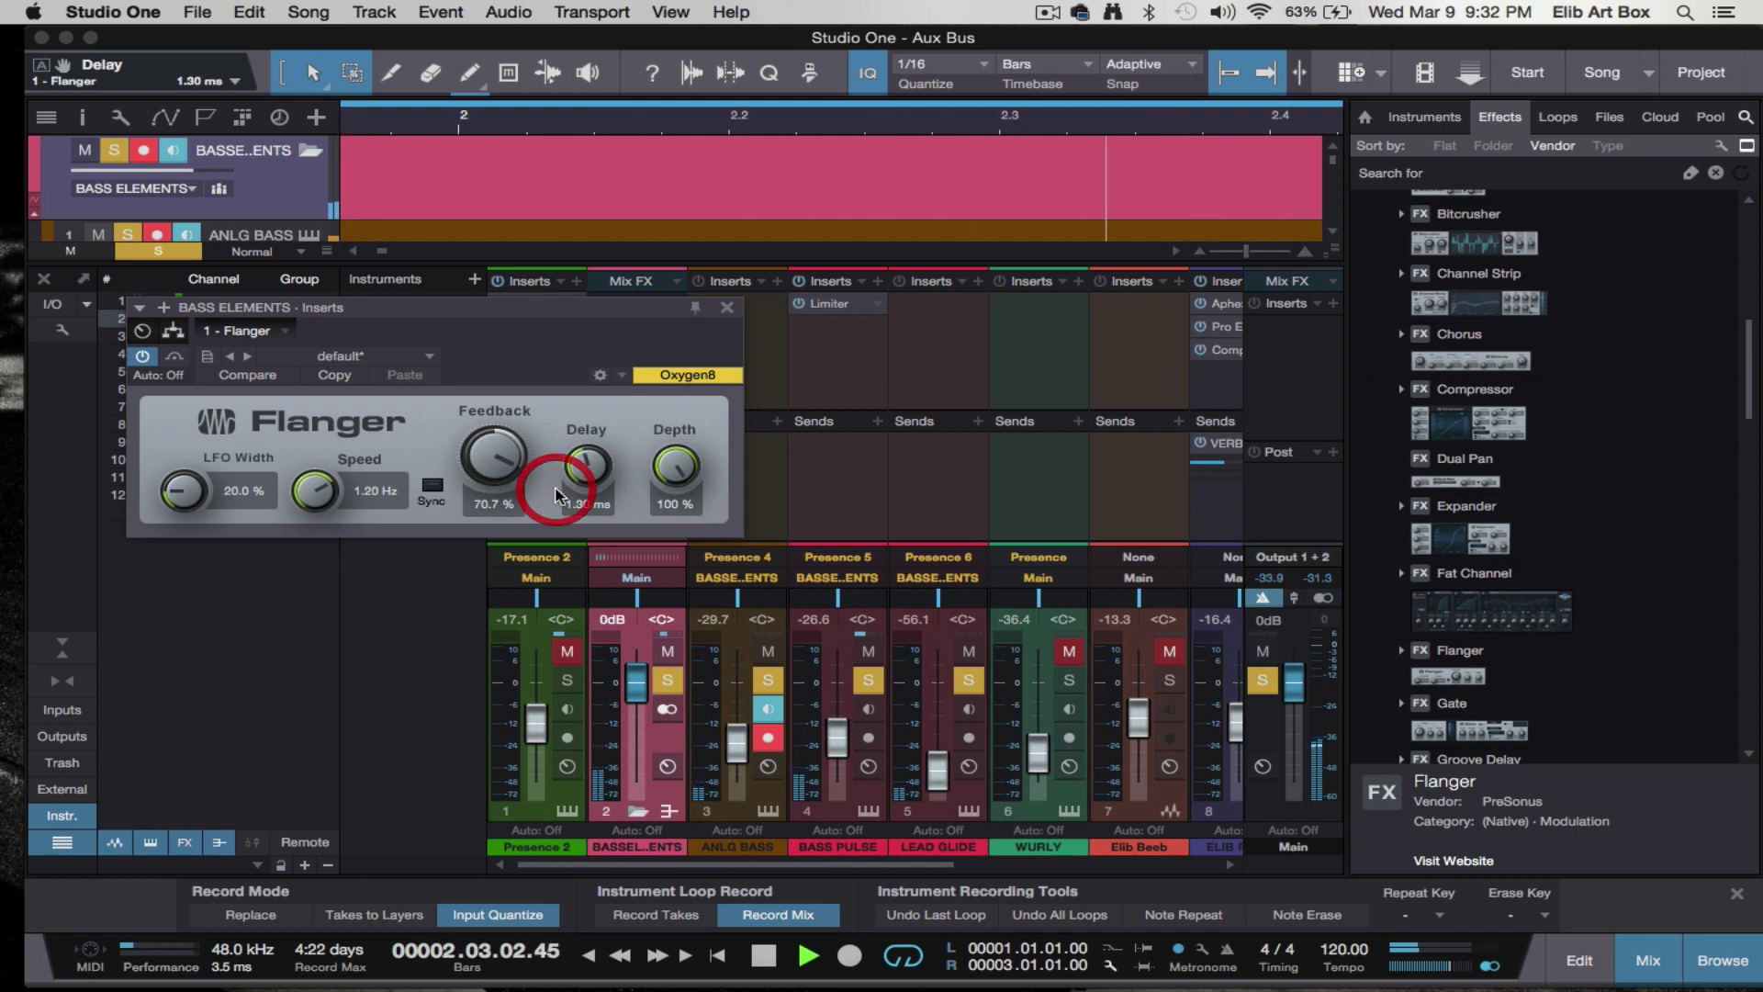
drag(314, 495, 315, 540)
drag(184, 490, 163, 528)
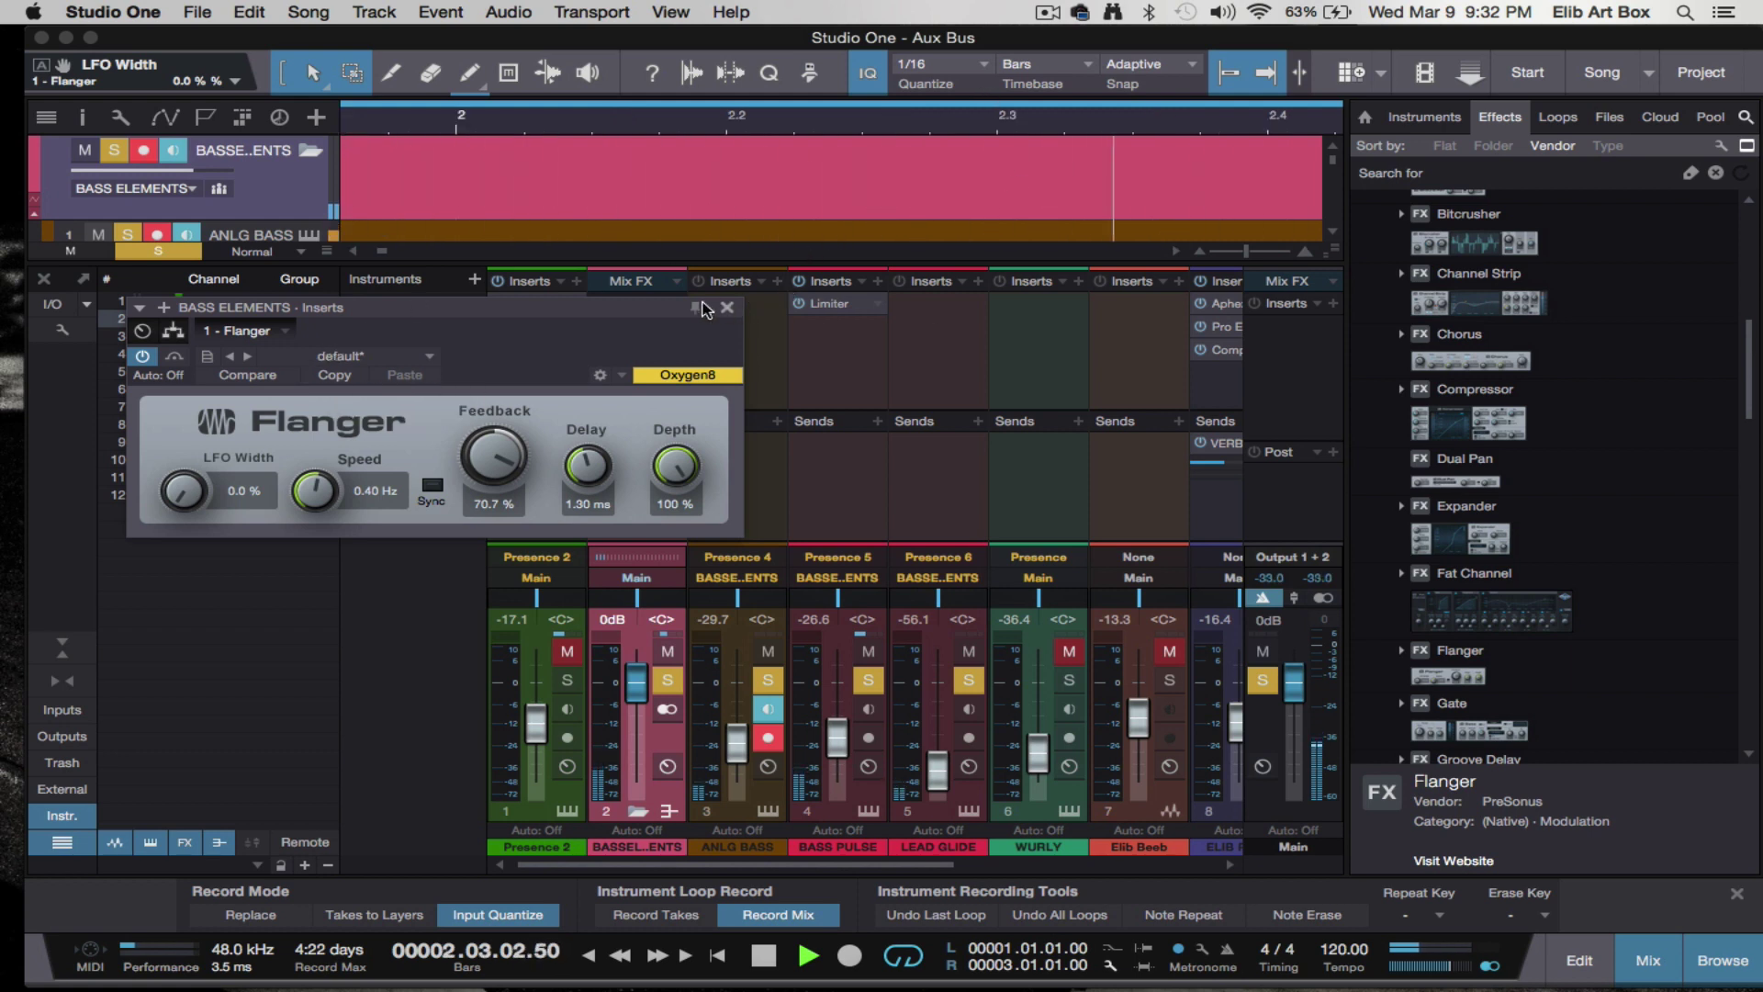
- Insert Bitcrusher after the Flanger on the BASS ELEMENTS bus and set its mix to 14%
drag(669, 315, 589, 555)
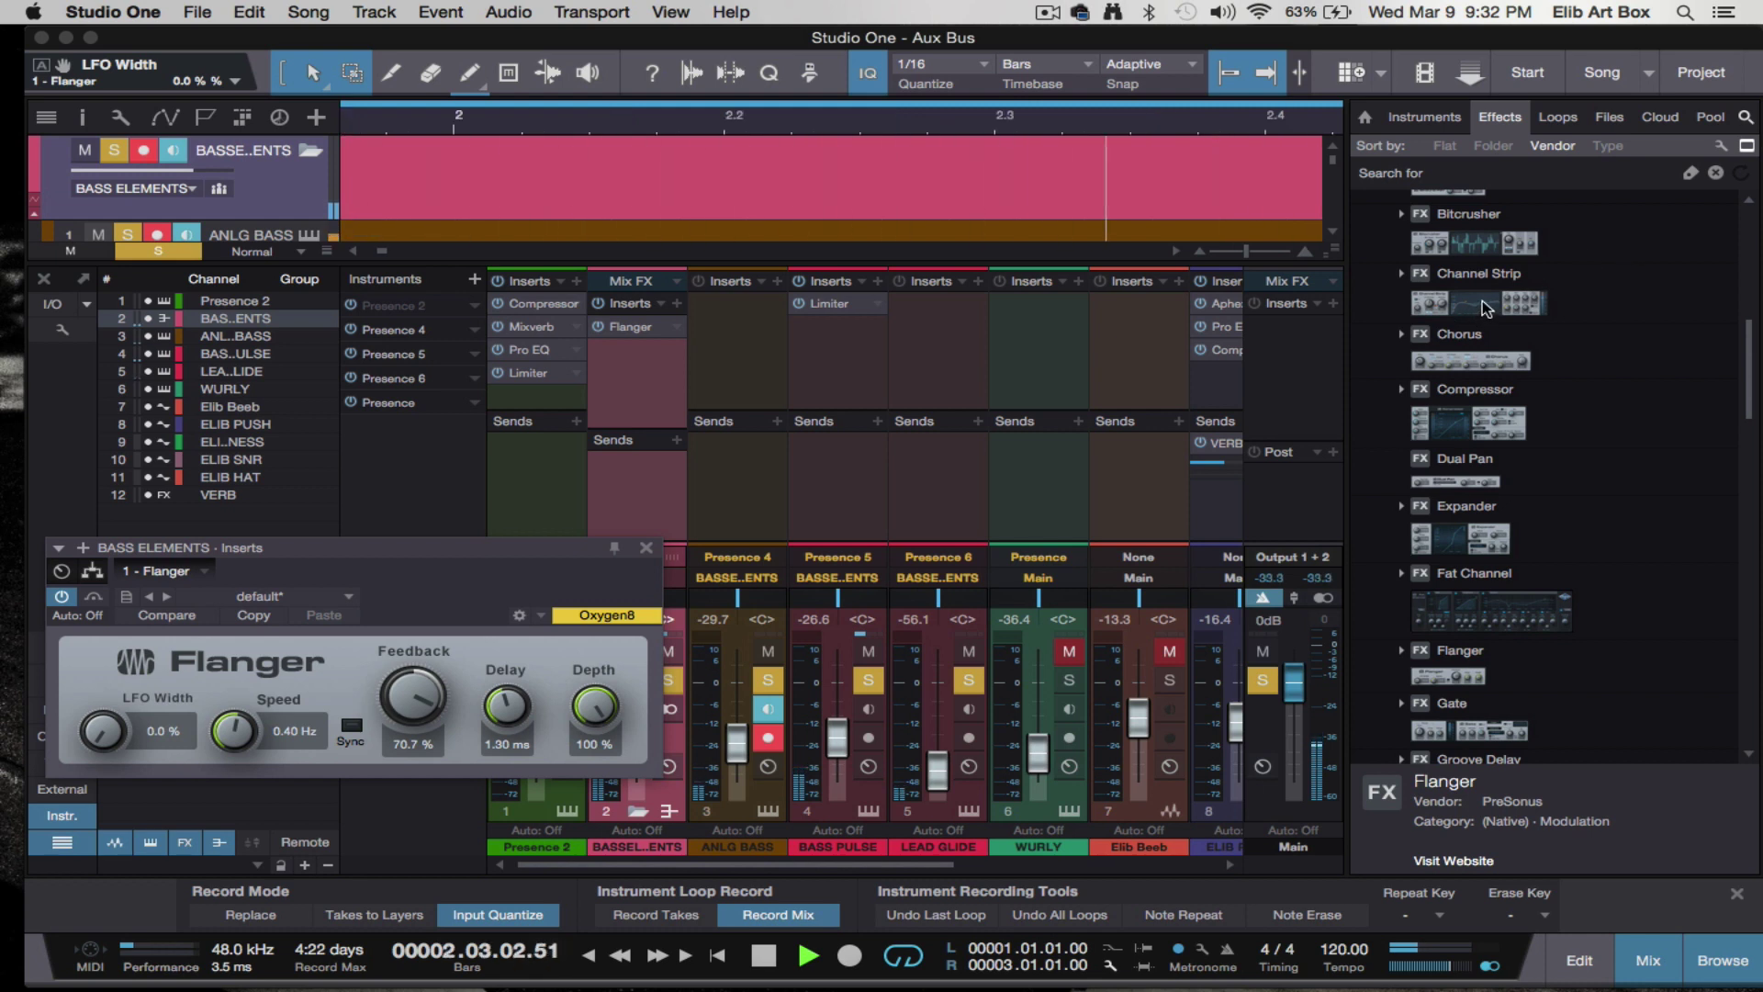
drag(1492, 248, 634, 351)
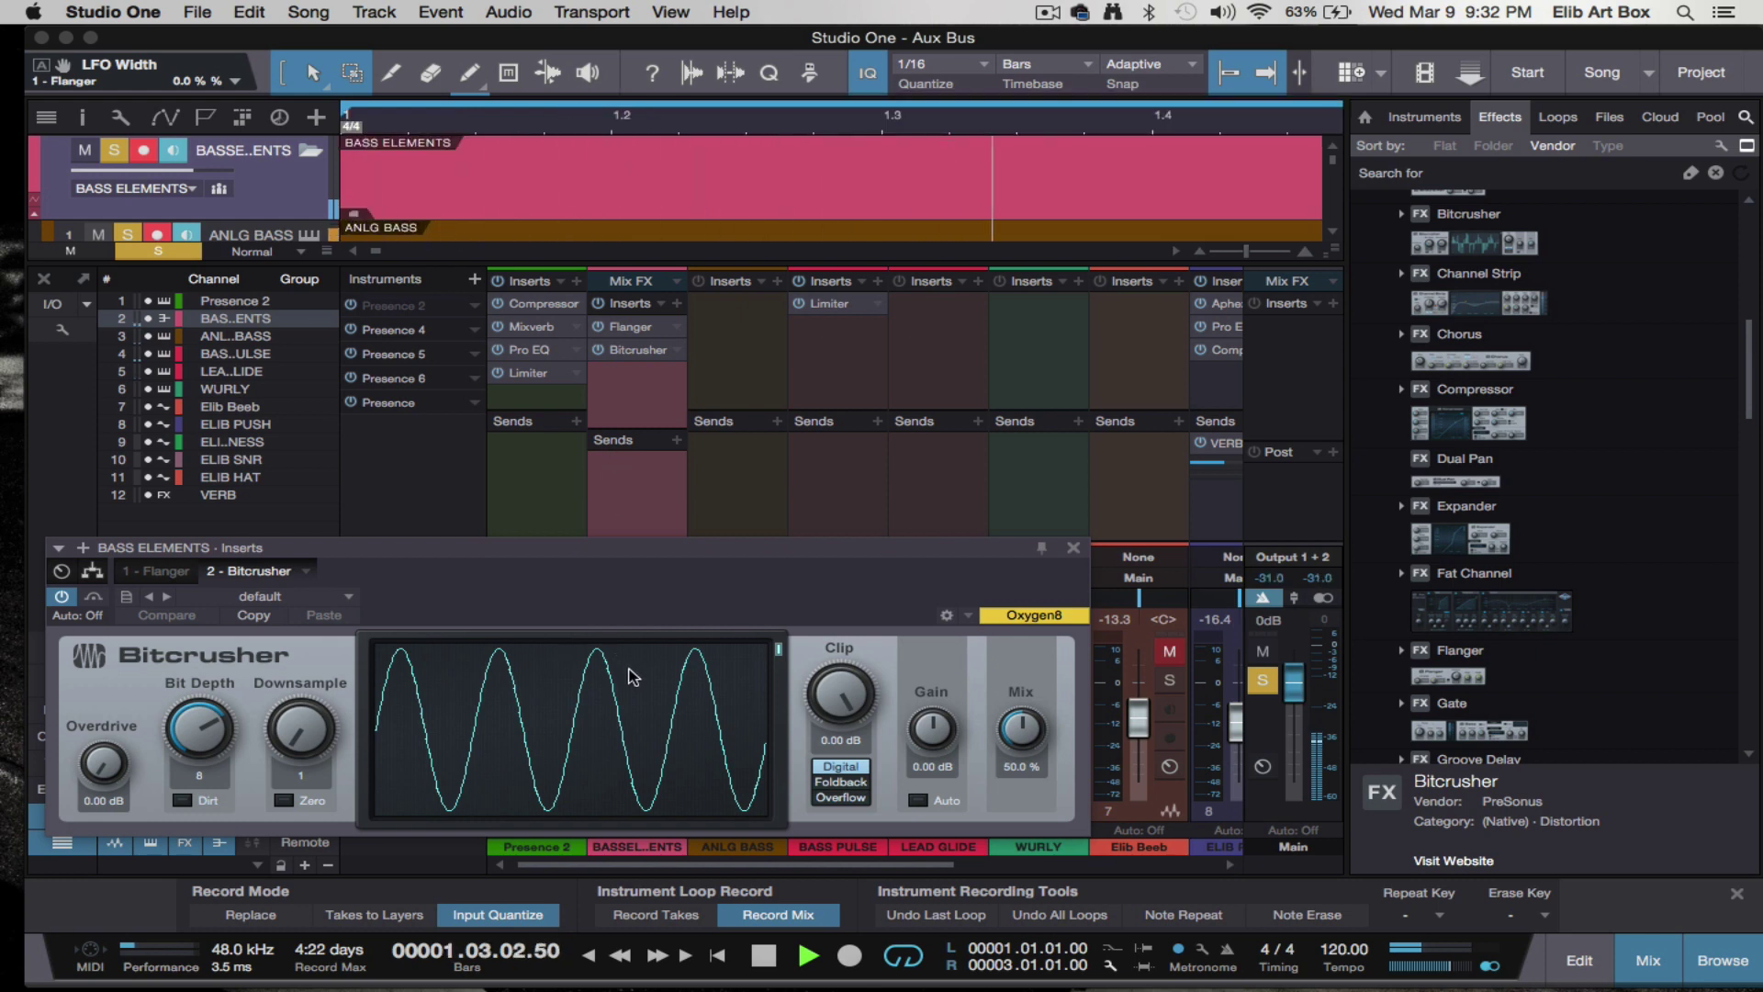
key(space)
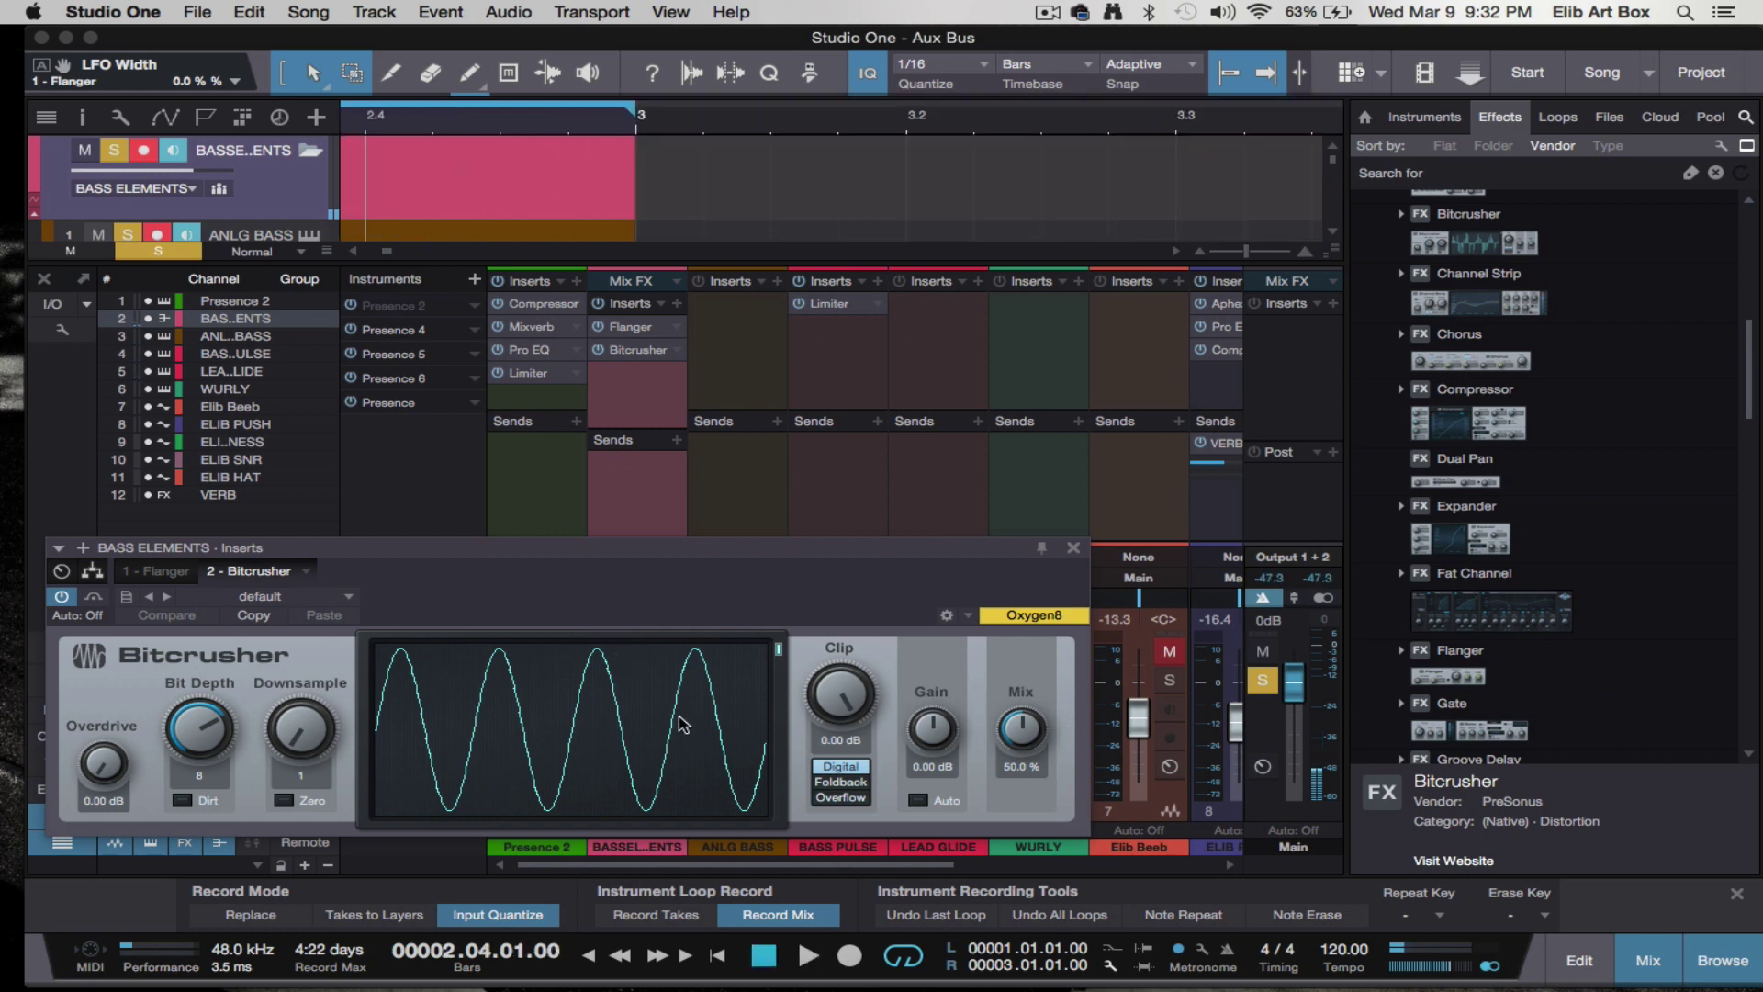
drag(995, 707, 1015, 810)
key(space)
drag(1019, 749, 1014, 719)
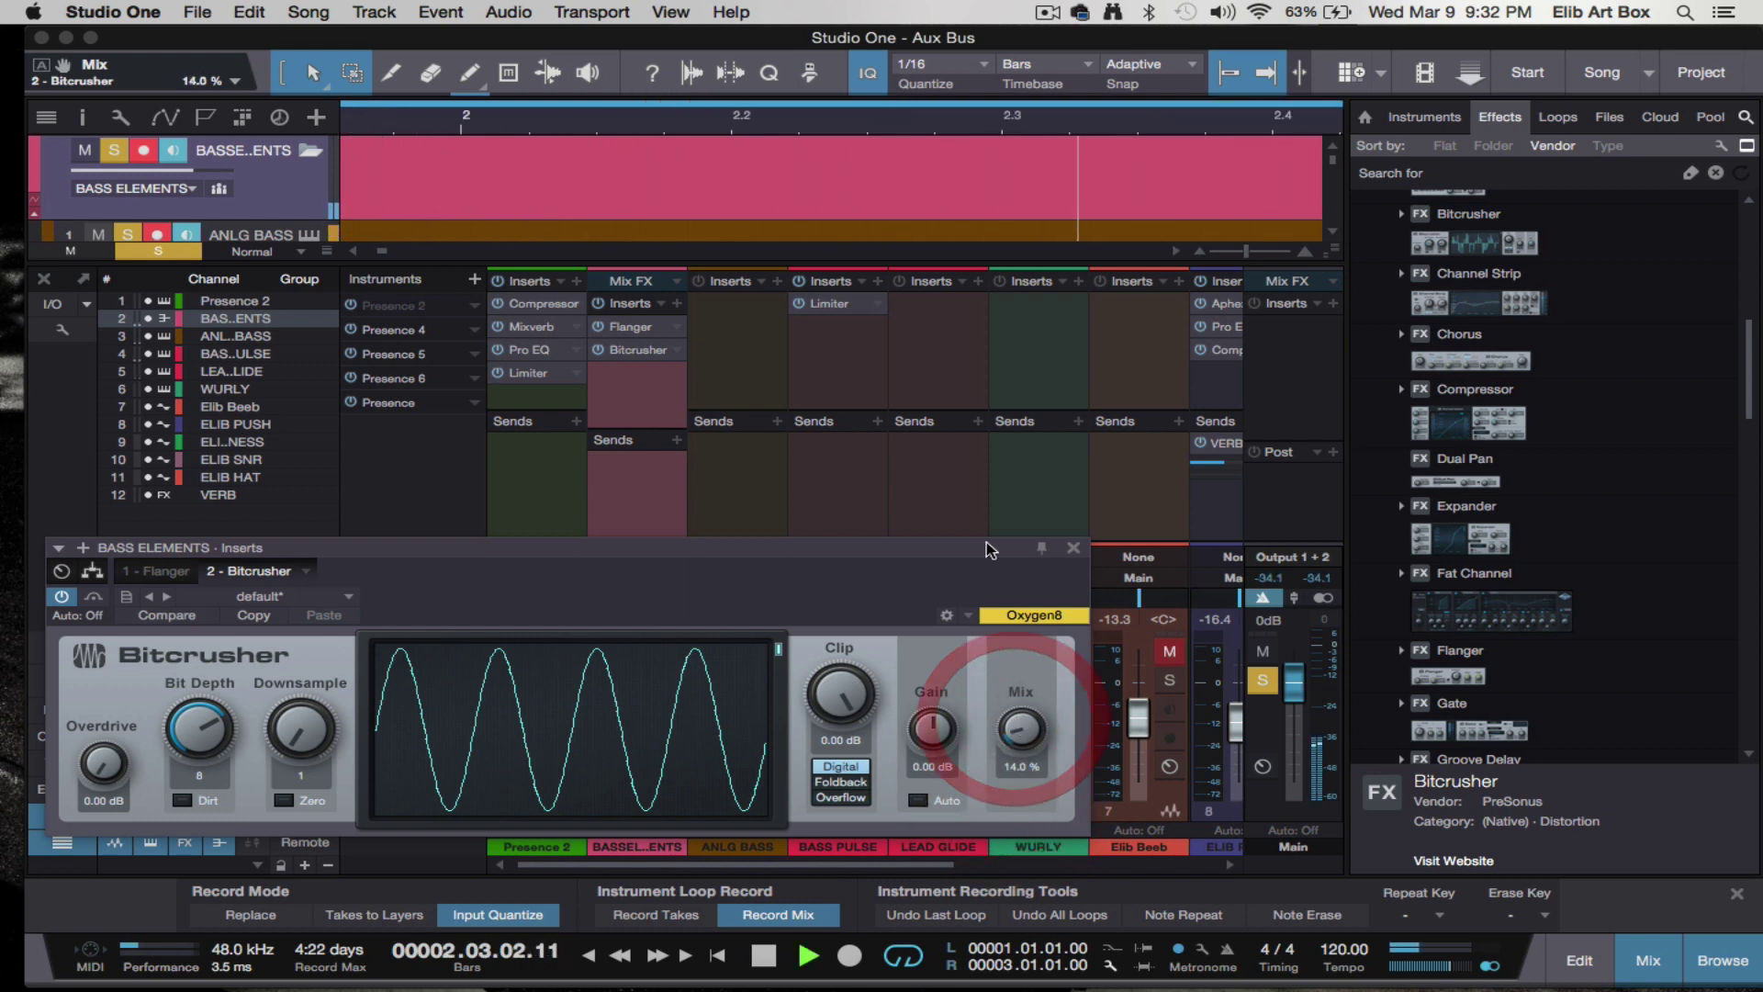
key(space)
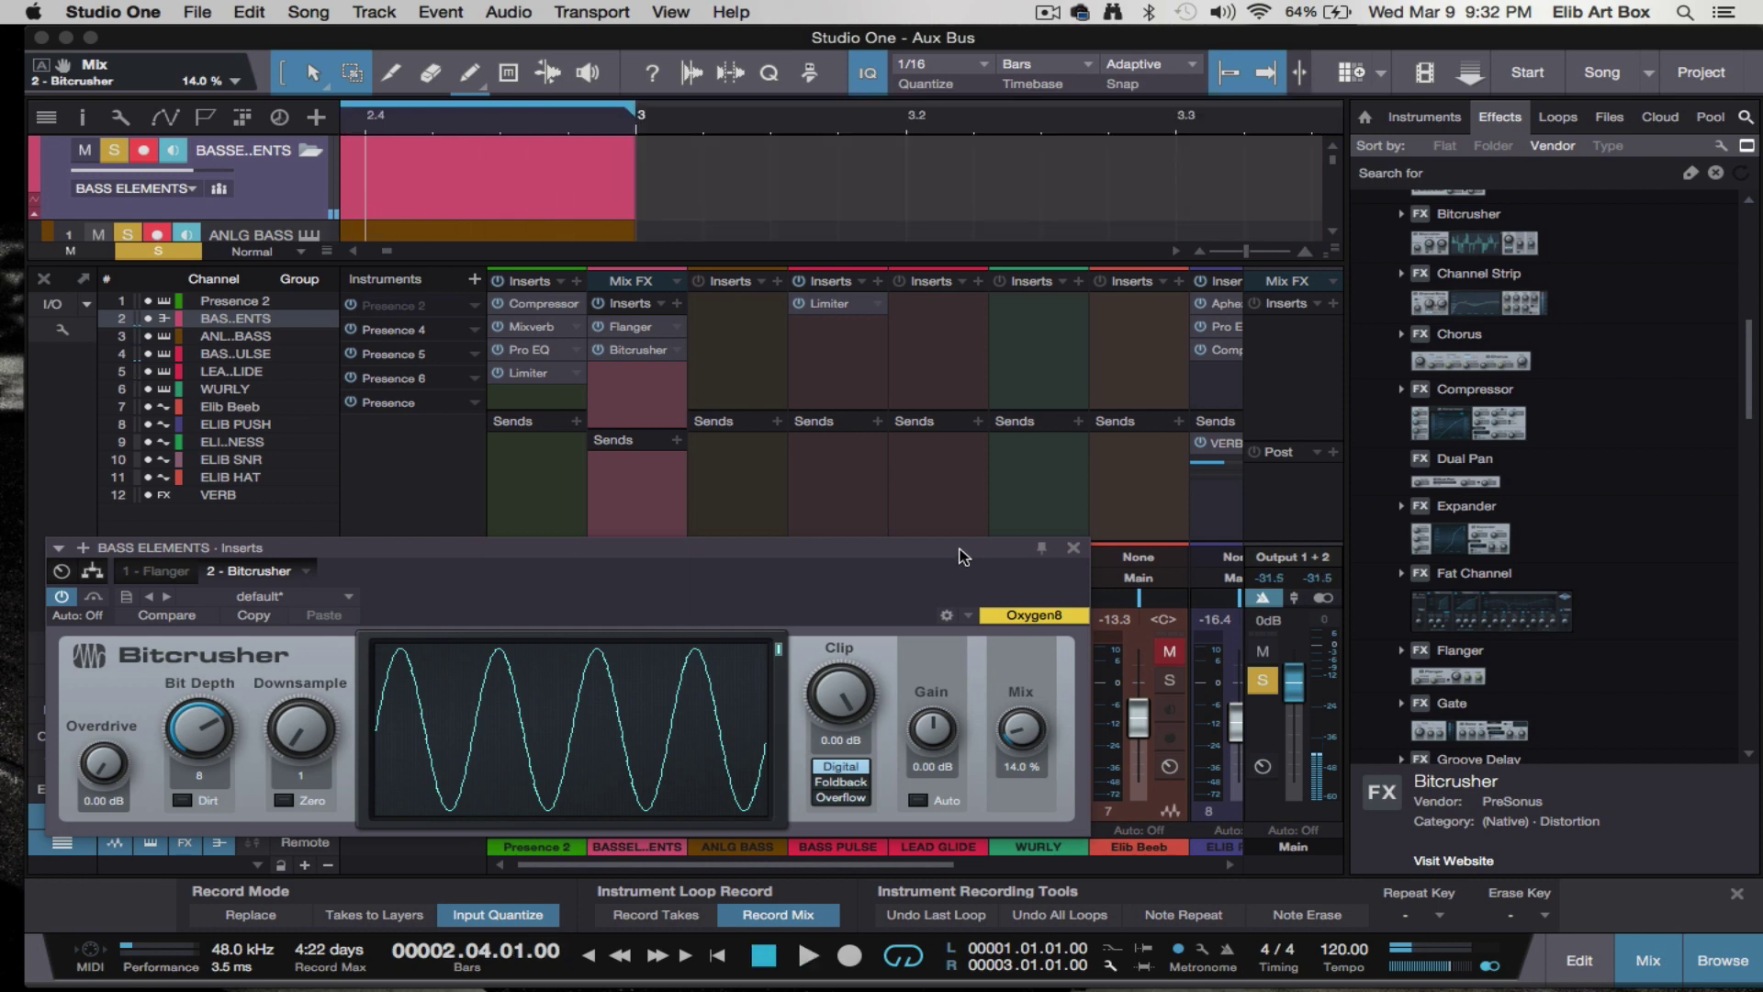
- Move the plug-in window clear of the console faders and set Bitcrusher's downsampling to 23 and bit depth to 15 during playback
drag(955, 549, 870, 813)
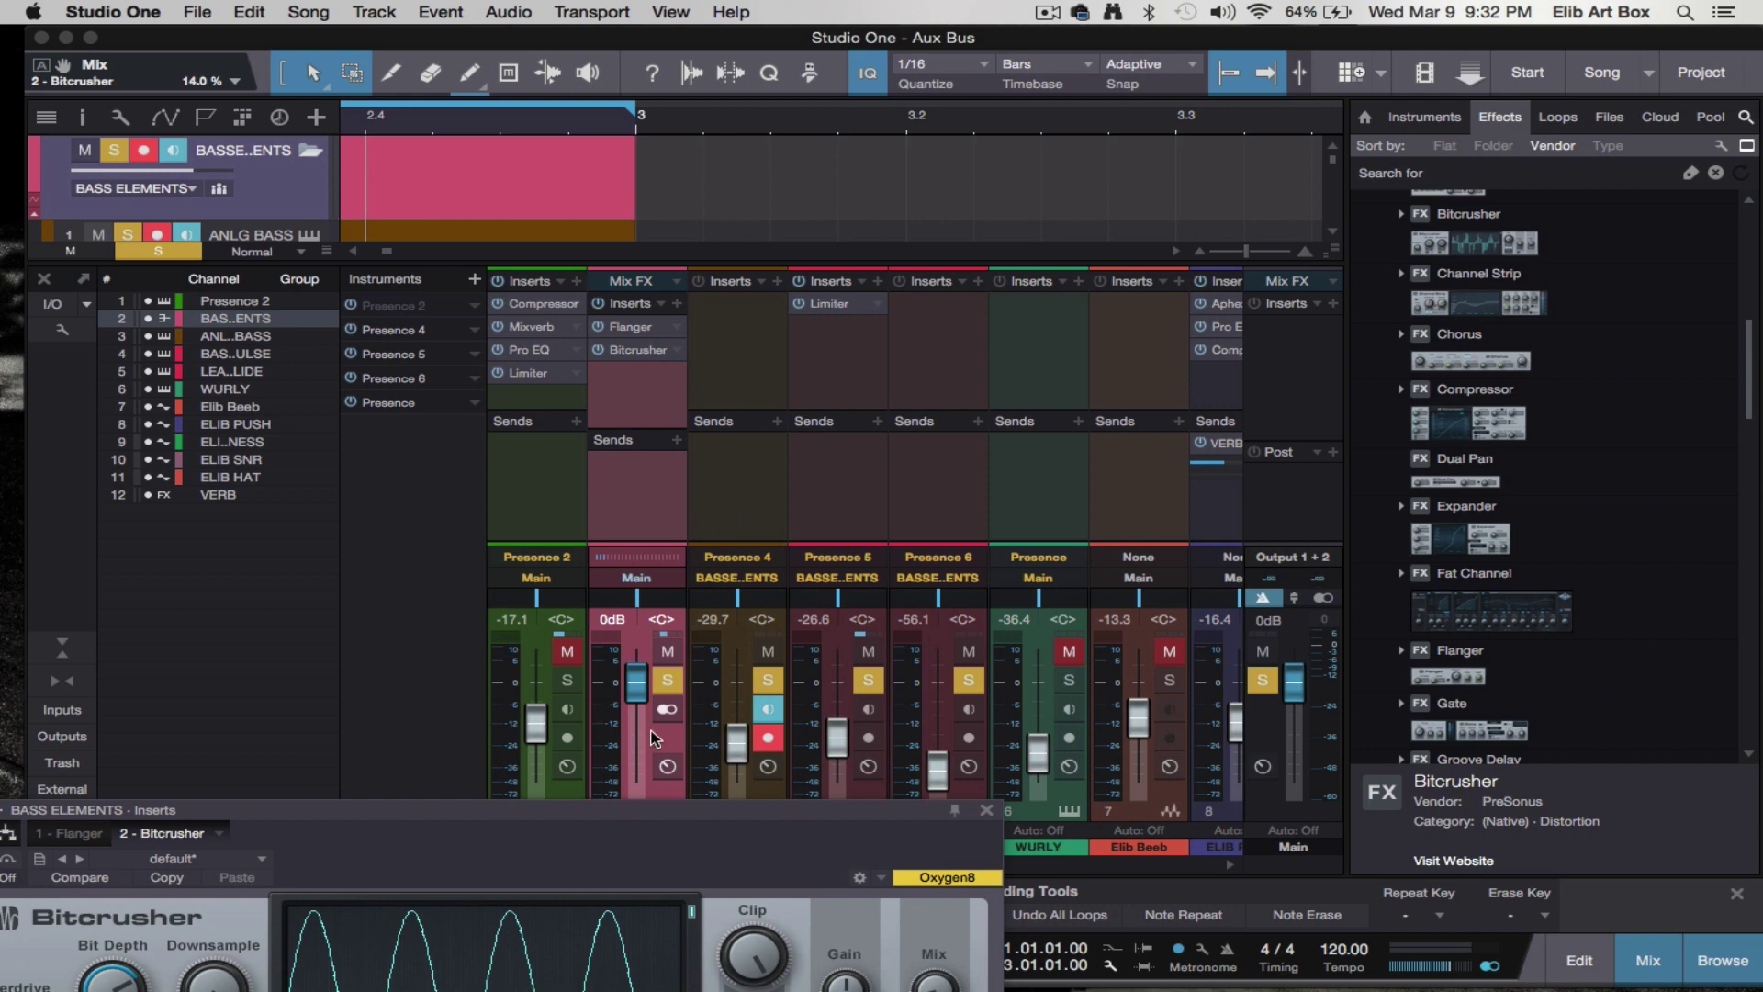
drag(666, 813, 1587, 364)
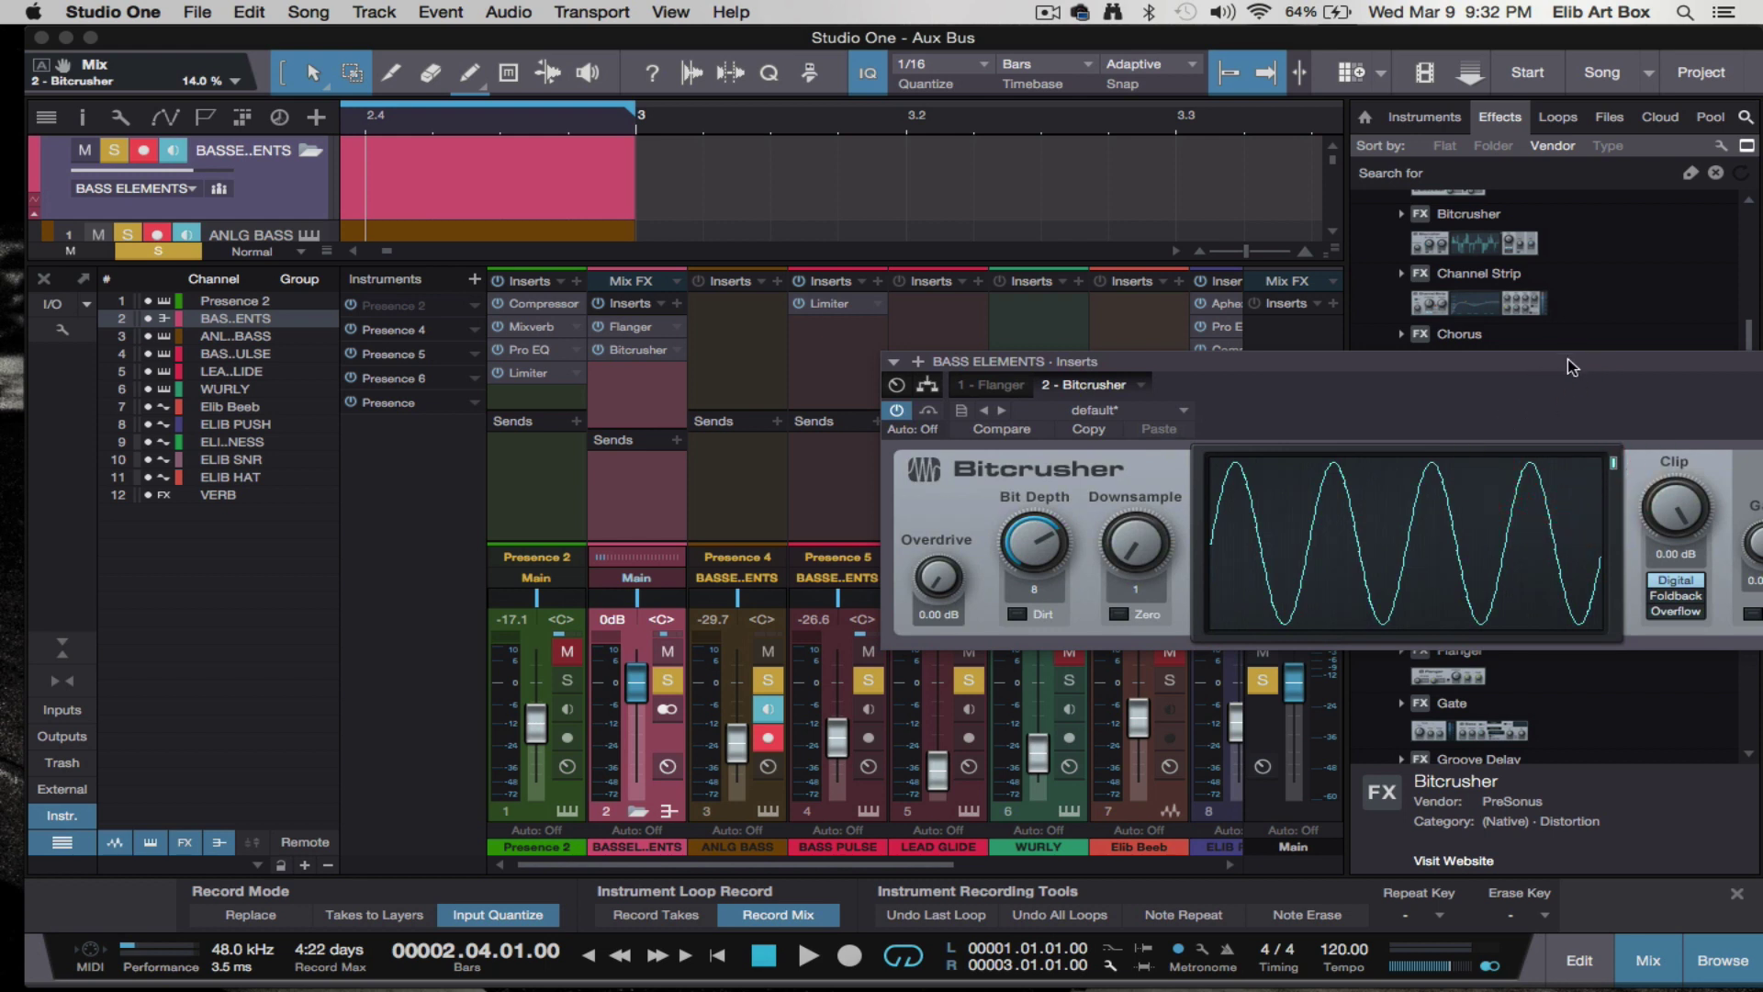
drag(1572, 366, 1411, 57)
key(t)
click(951, 503)
key(space)
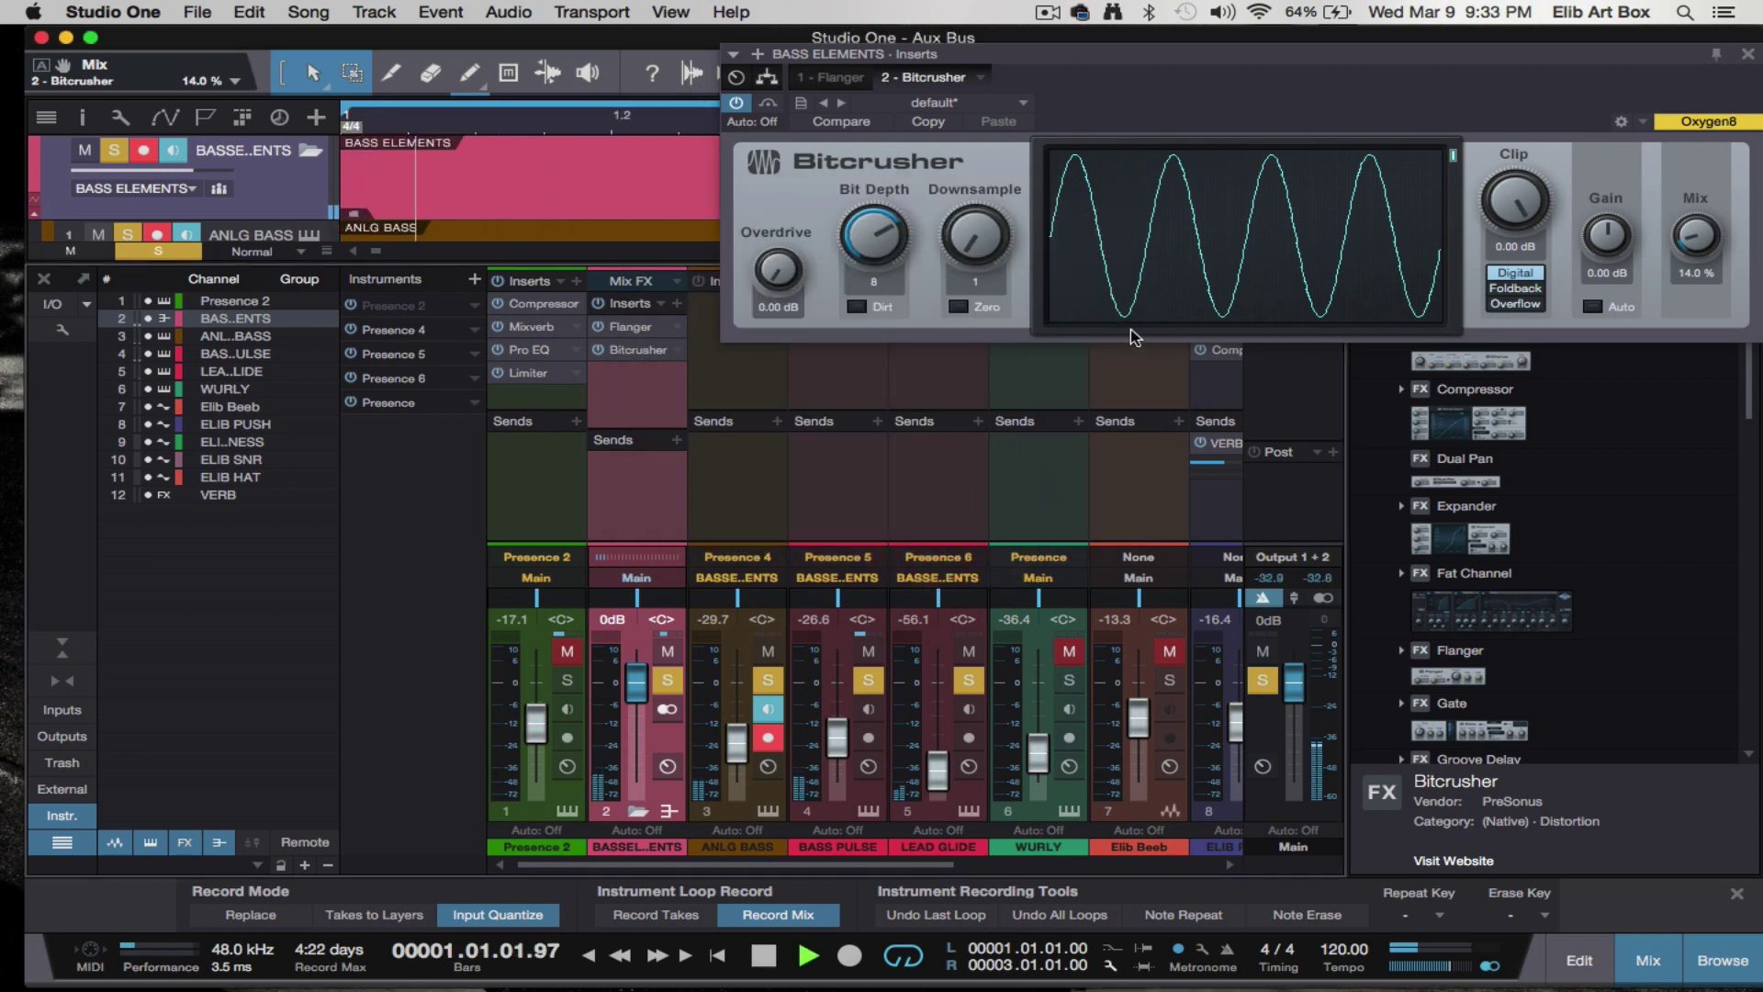
drag(982, 246, 948, 88)
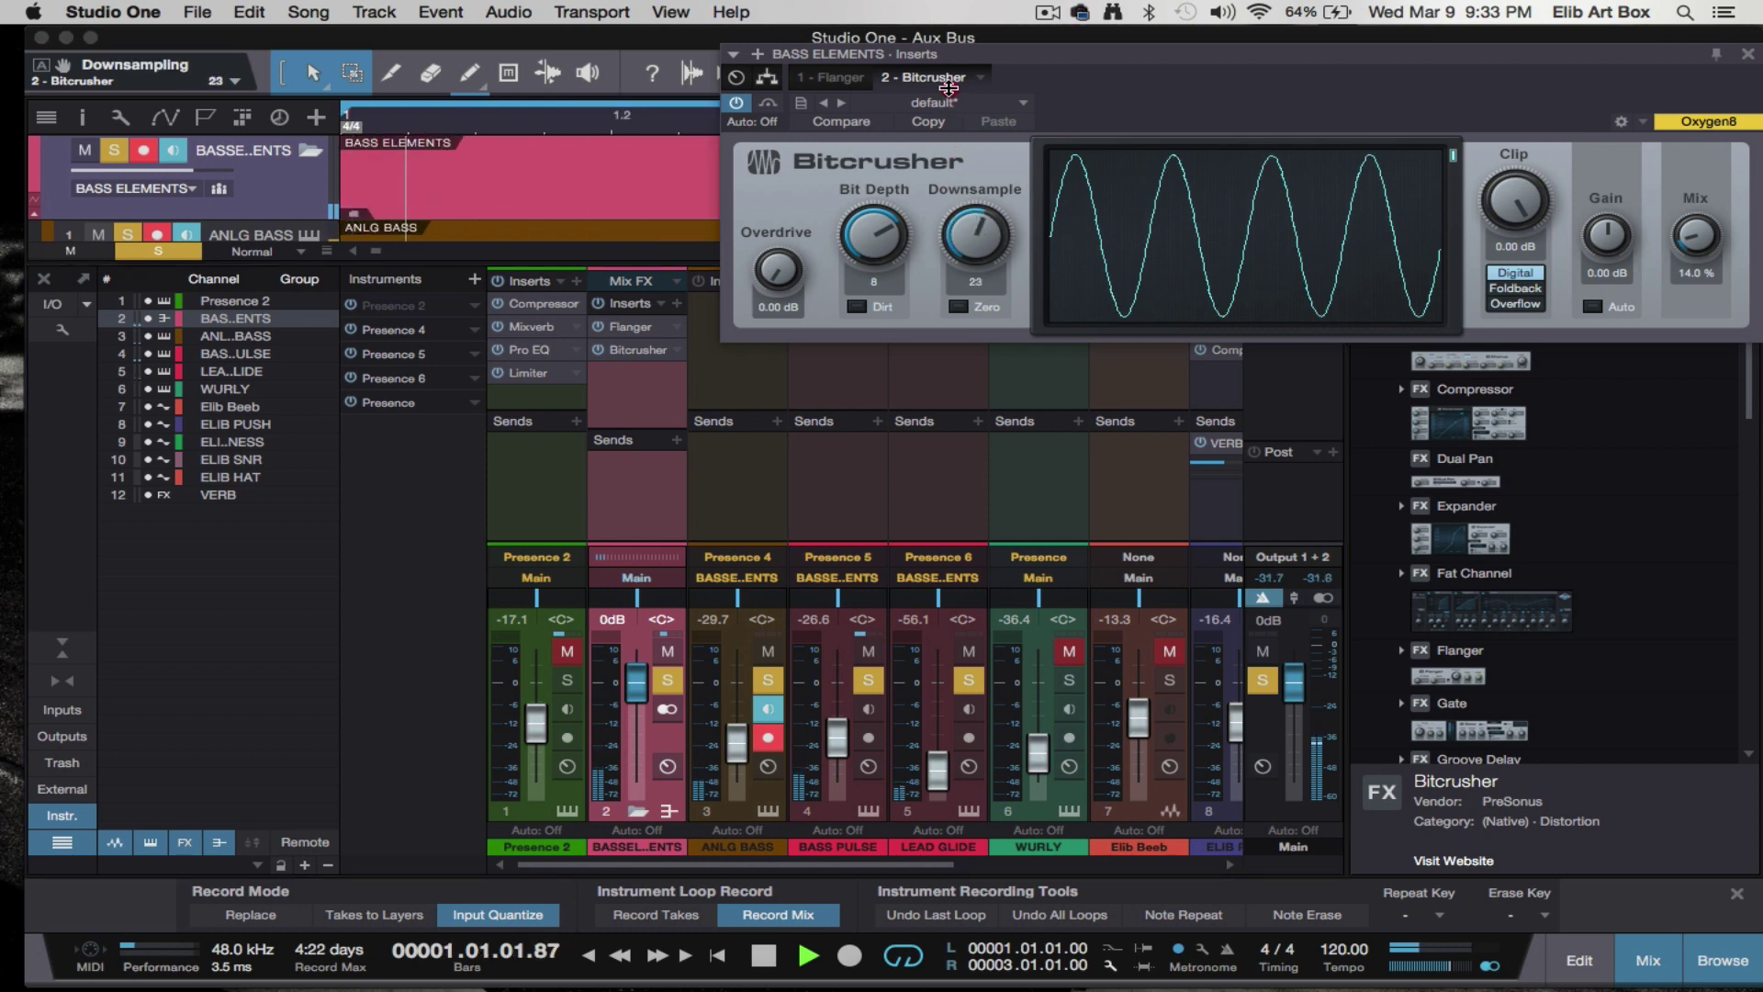
drag(874, 241, 863, 305)
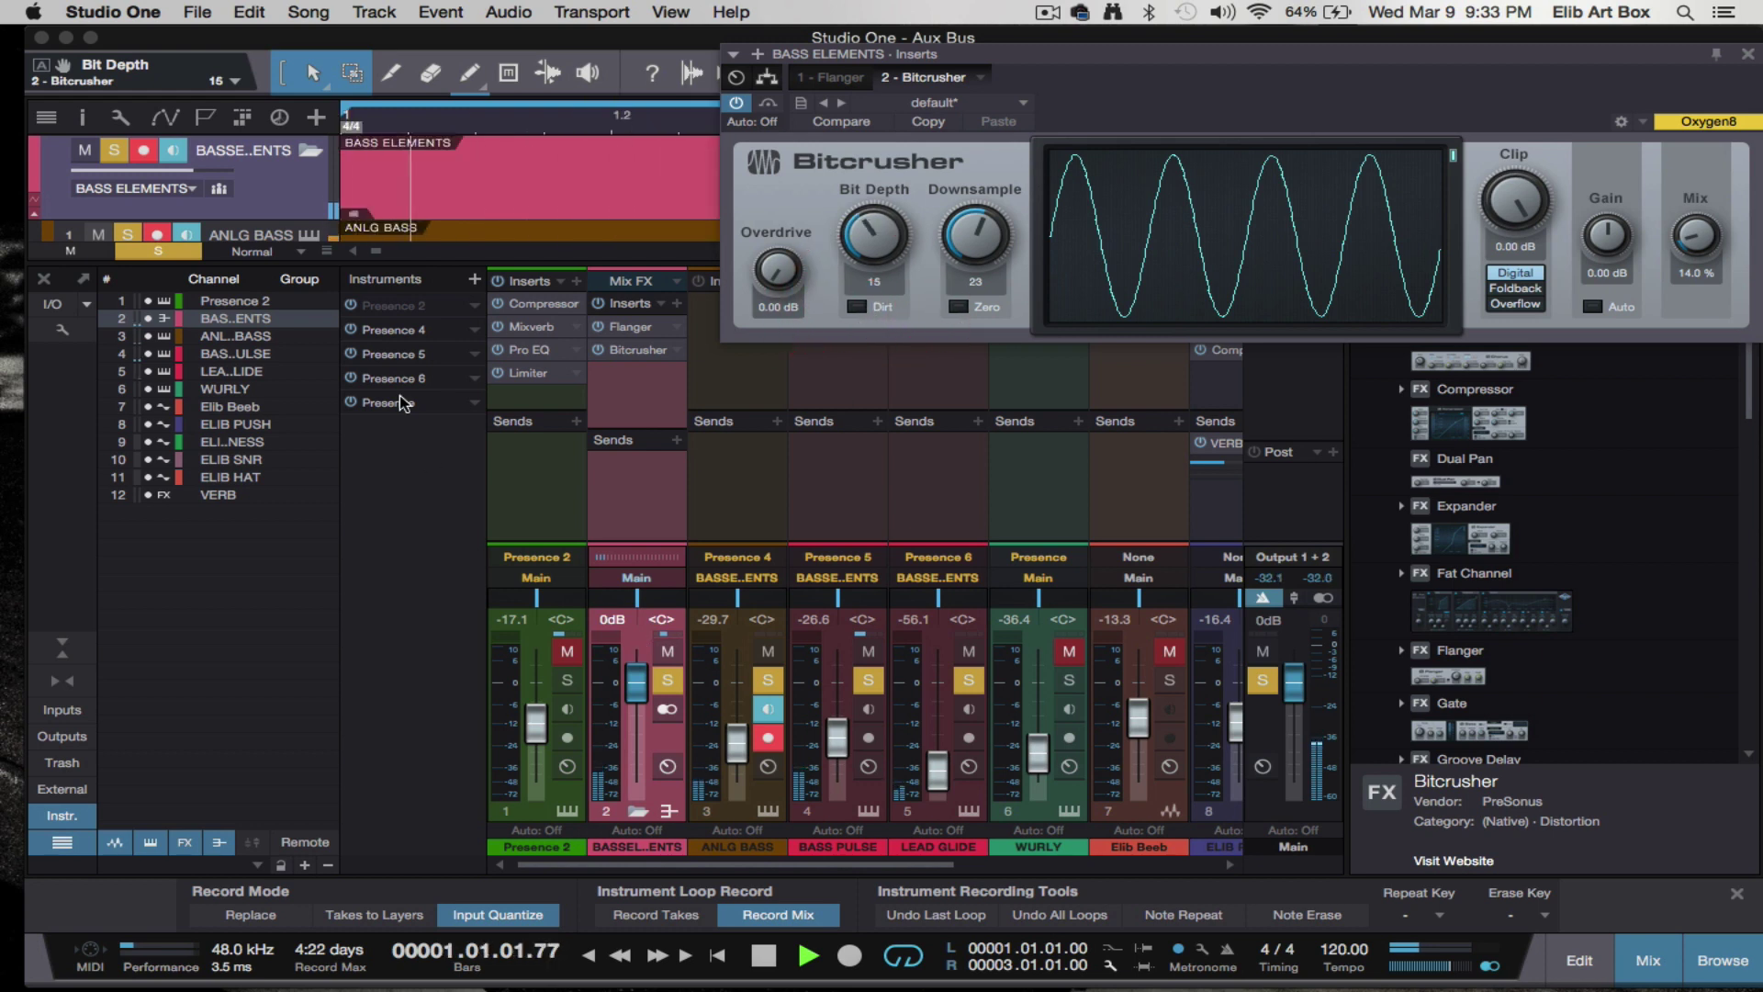
- Clear all solos to hear the processed bass bus in the full mix, stop playback and reposition the Bitcrusher window
click(158, 251)
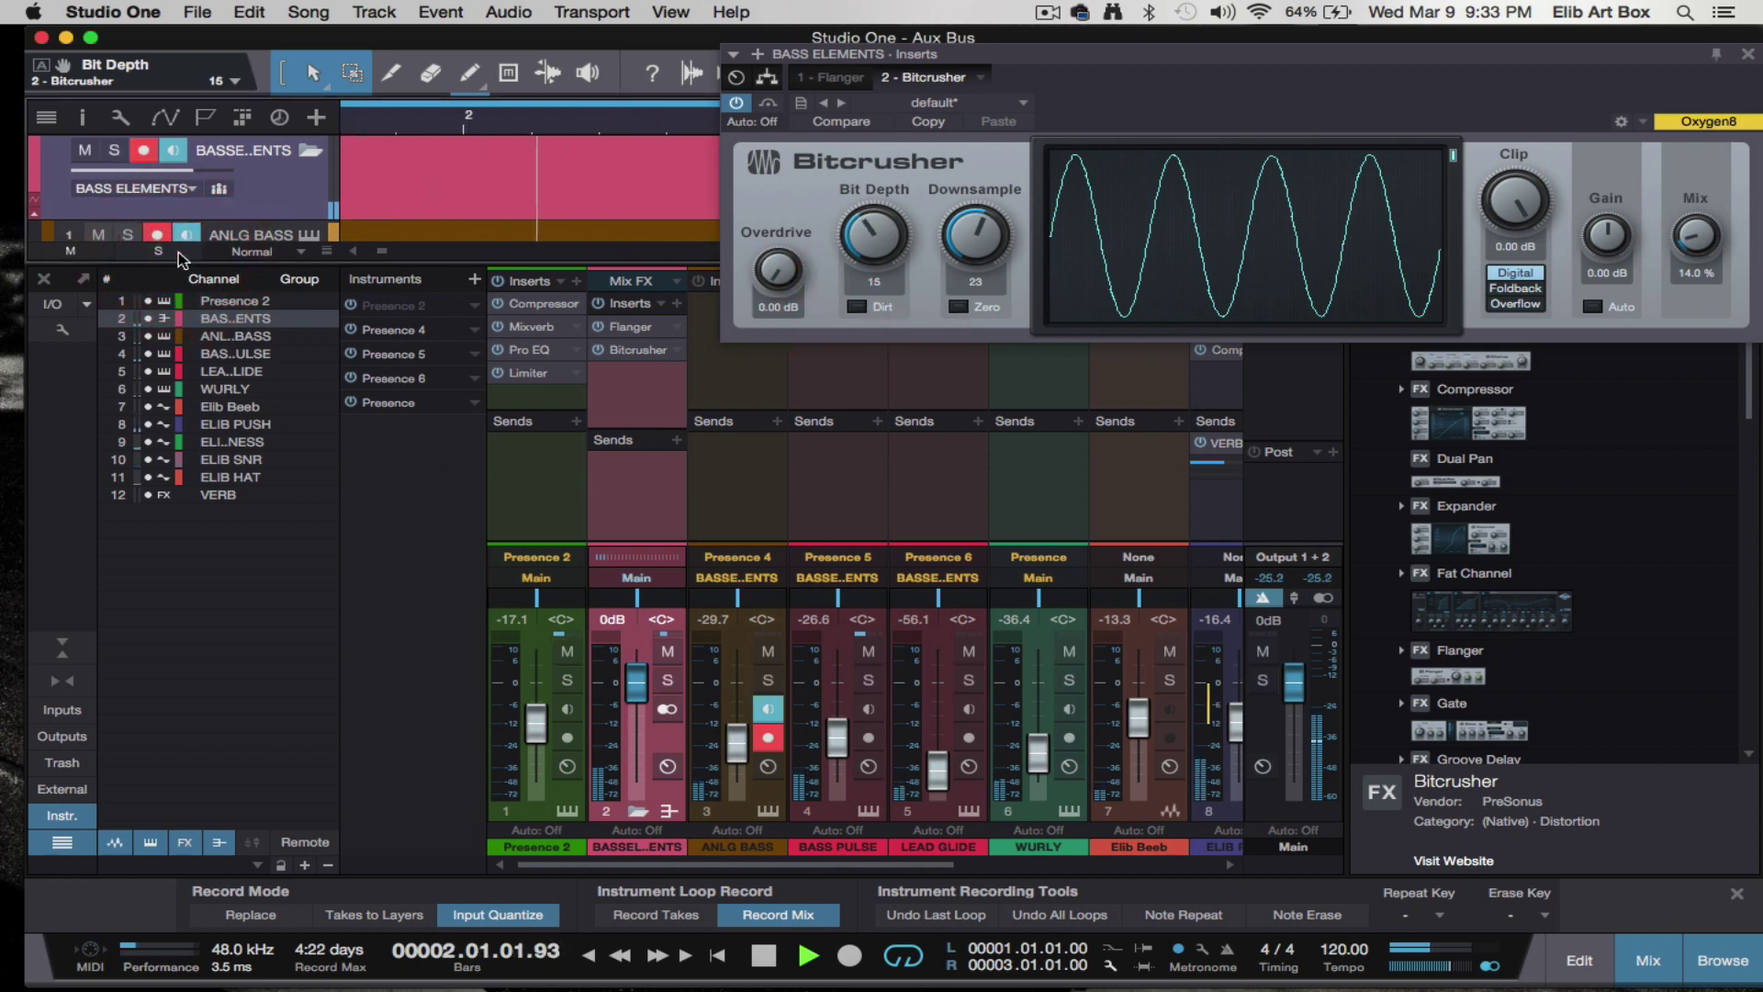
drag(1046, 62, 729, 71)
key(space)
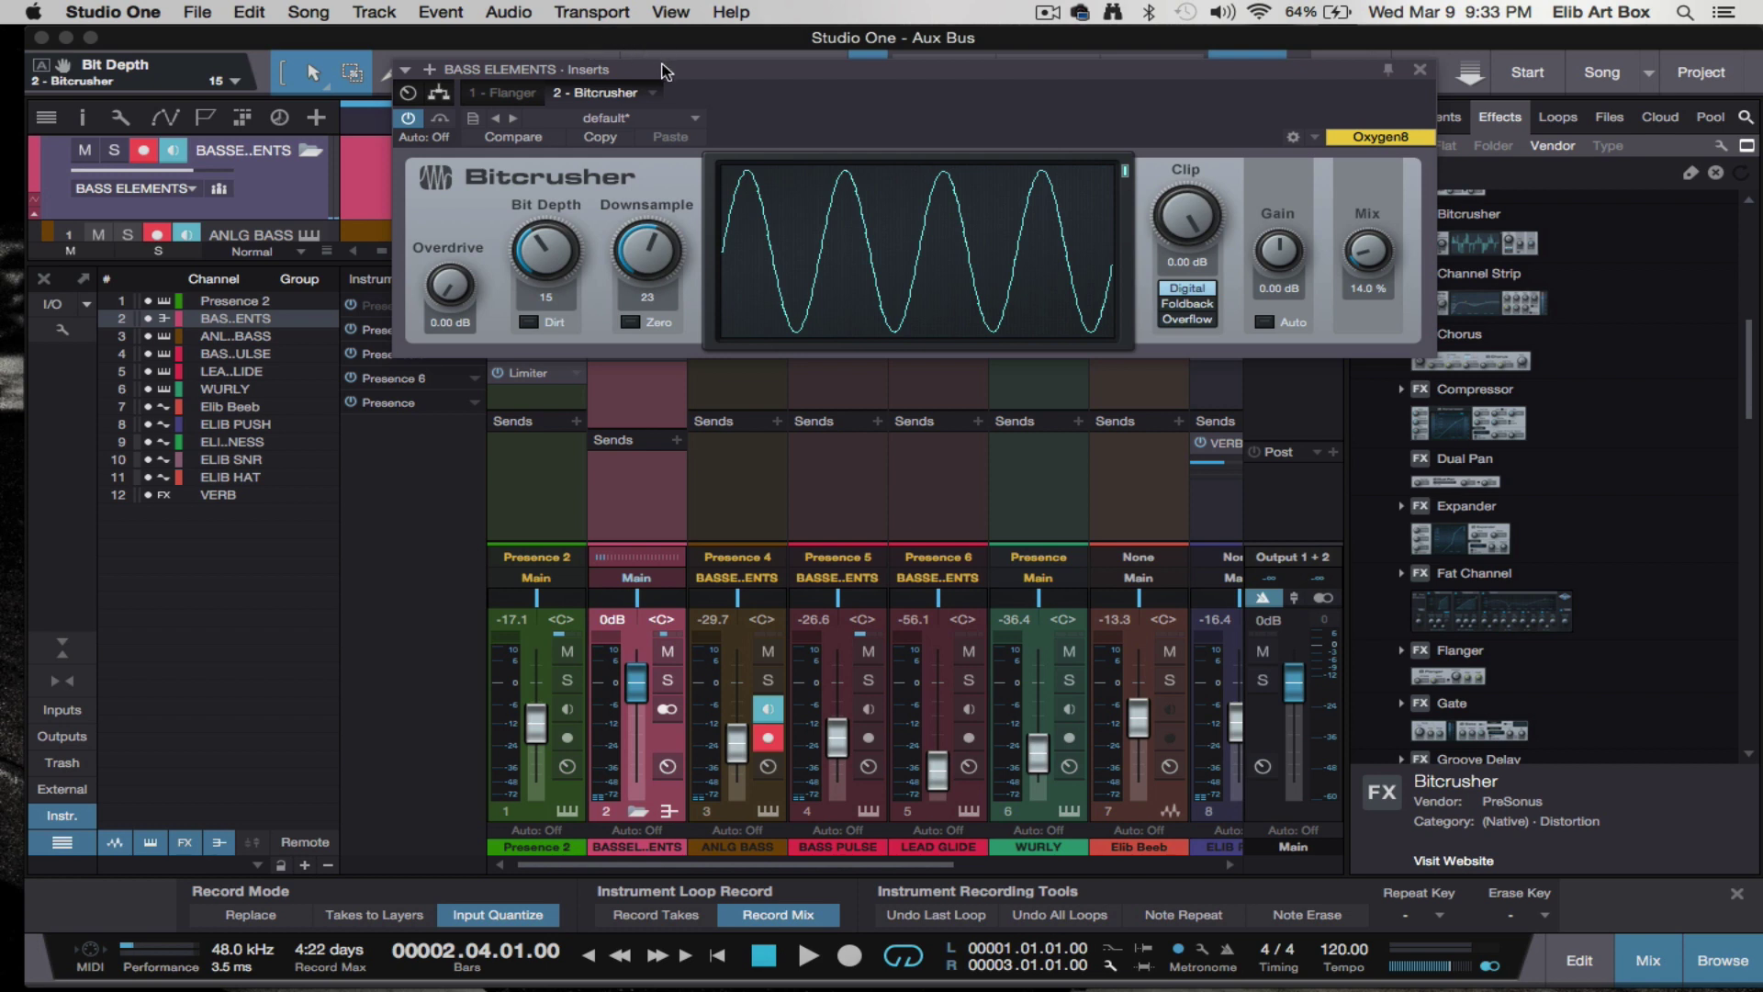
drag(785, 76, 459, 229)
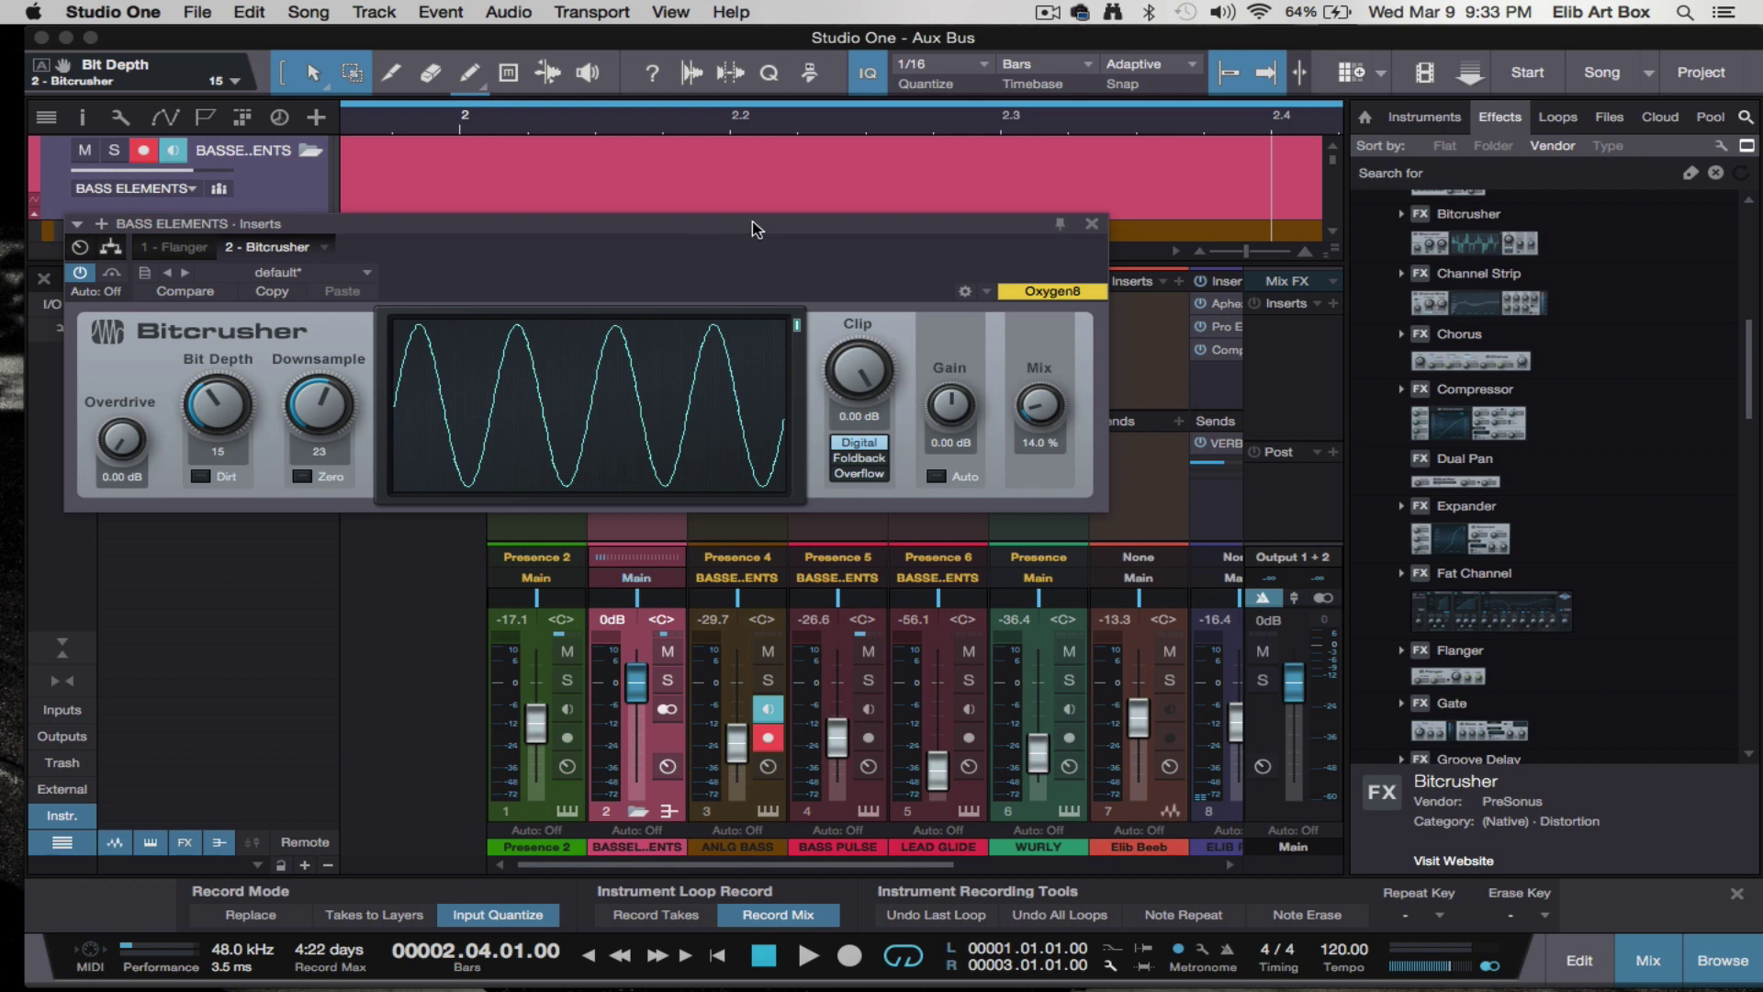
drag(884, 233, 910, 136)
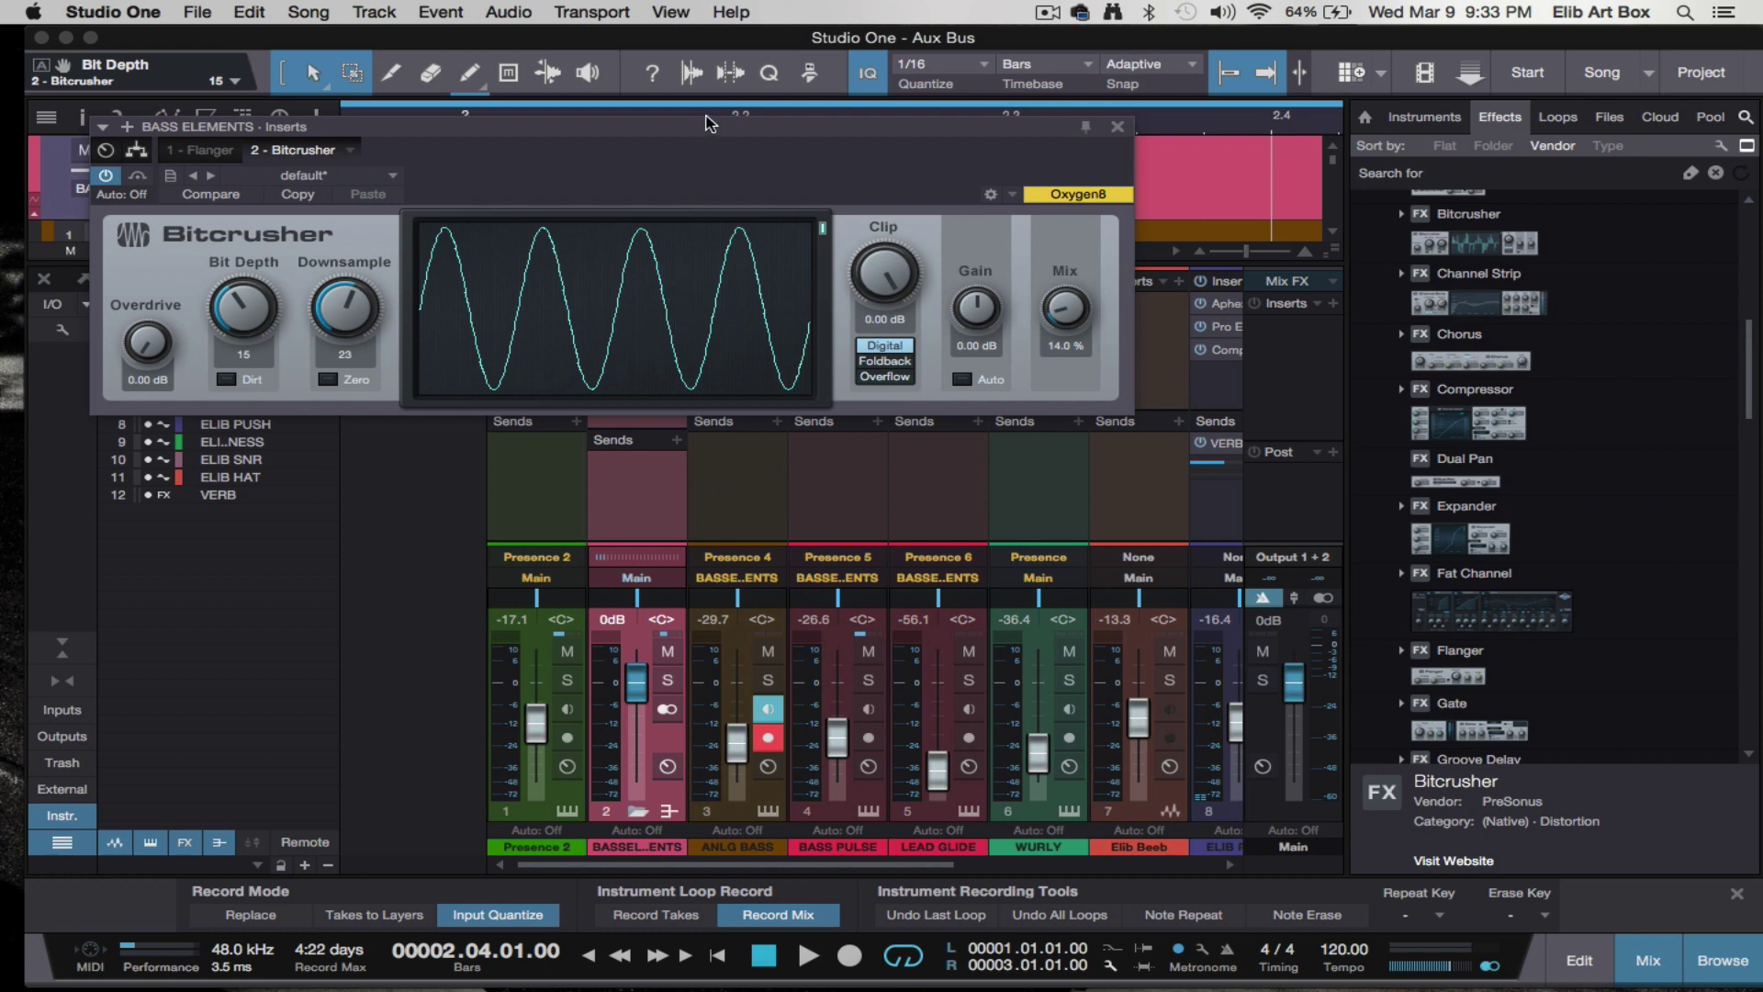
- Close the Bitcrusher window, select the LEAD GLIDE part and hide the console to expand the arrangement
click(1116, 128)
scroll(1043, 225, down, 5)
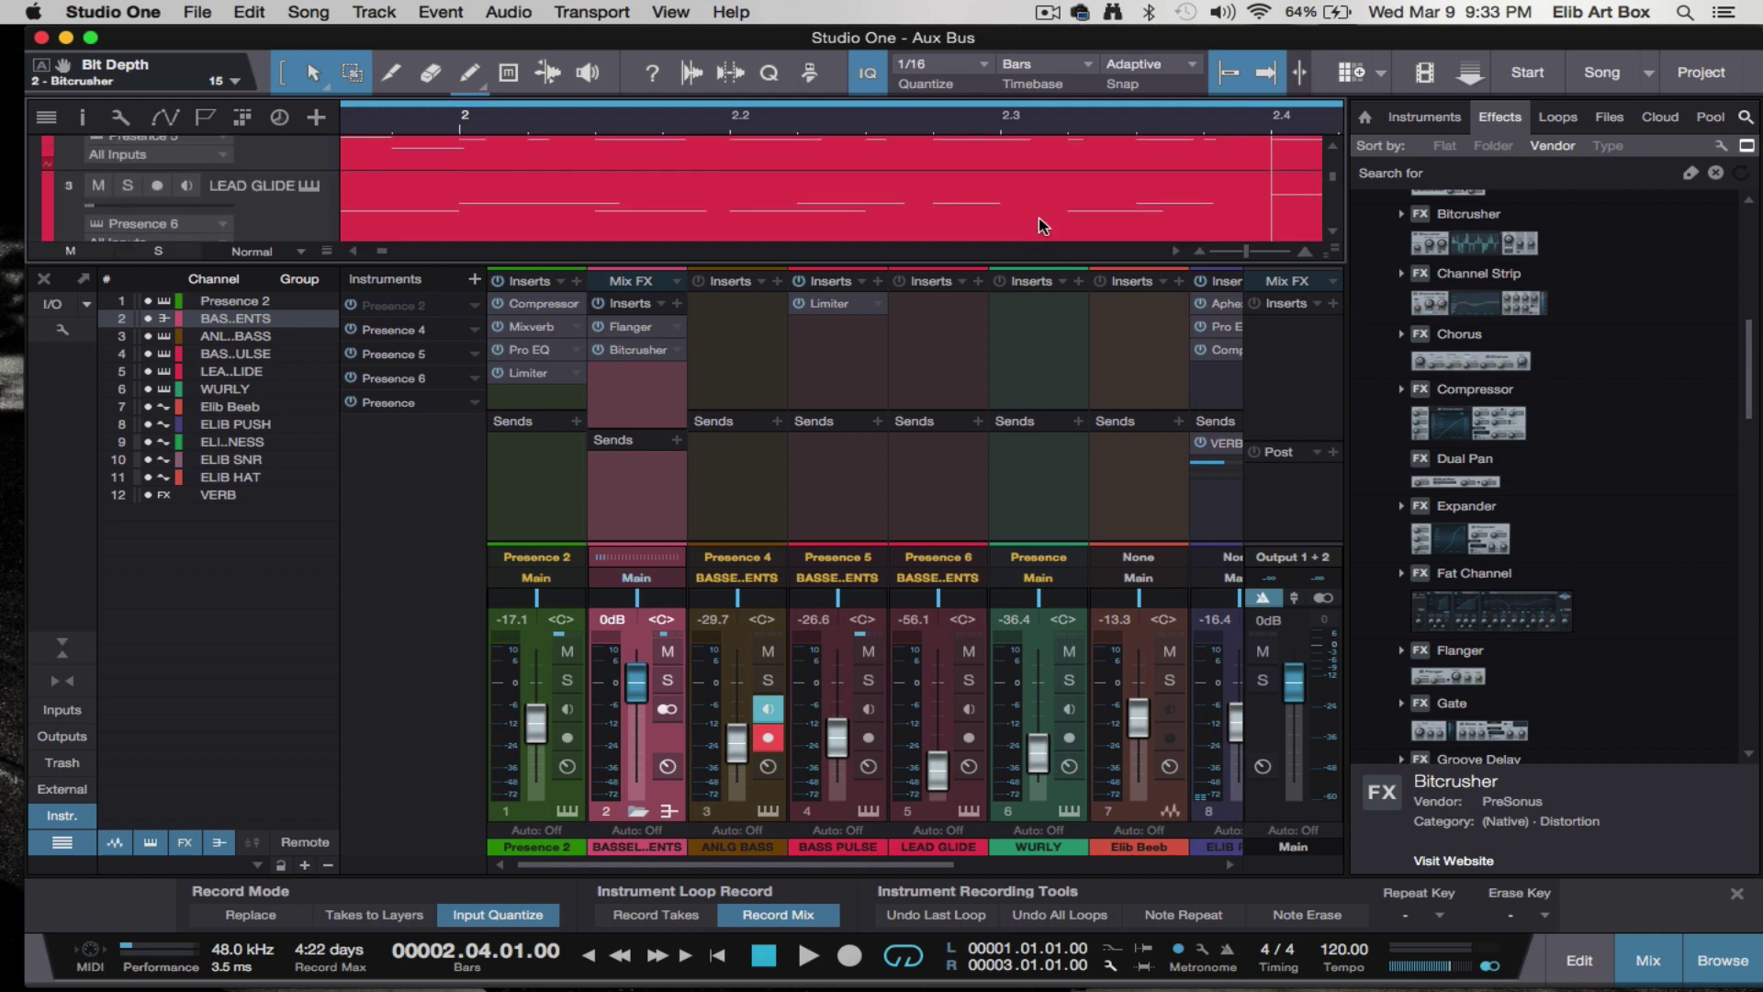
click(1042, 220)
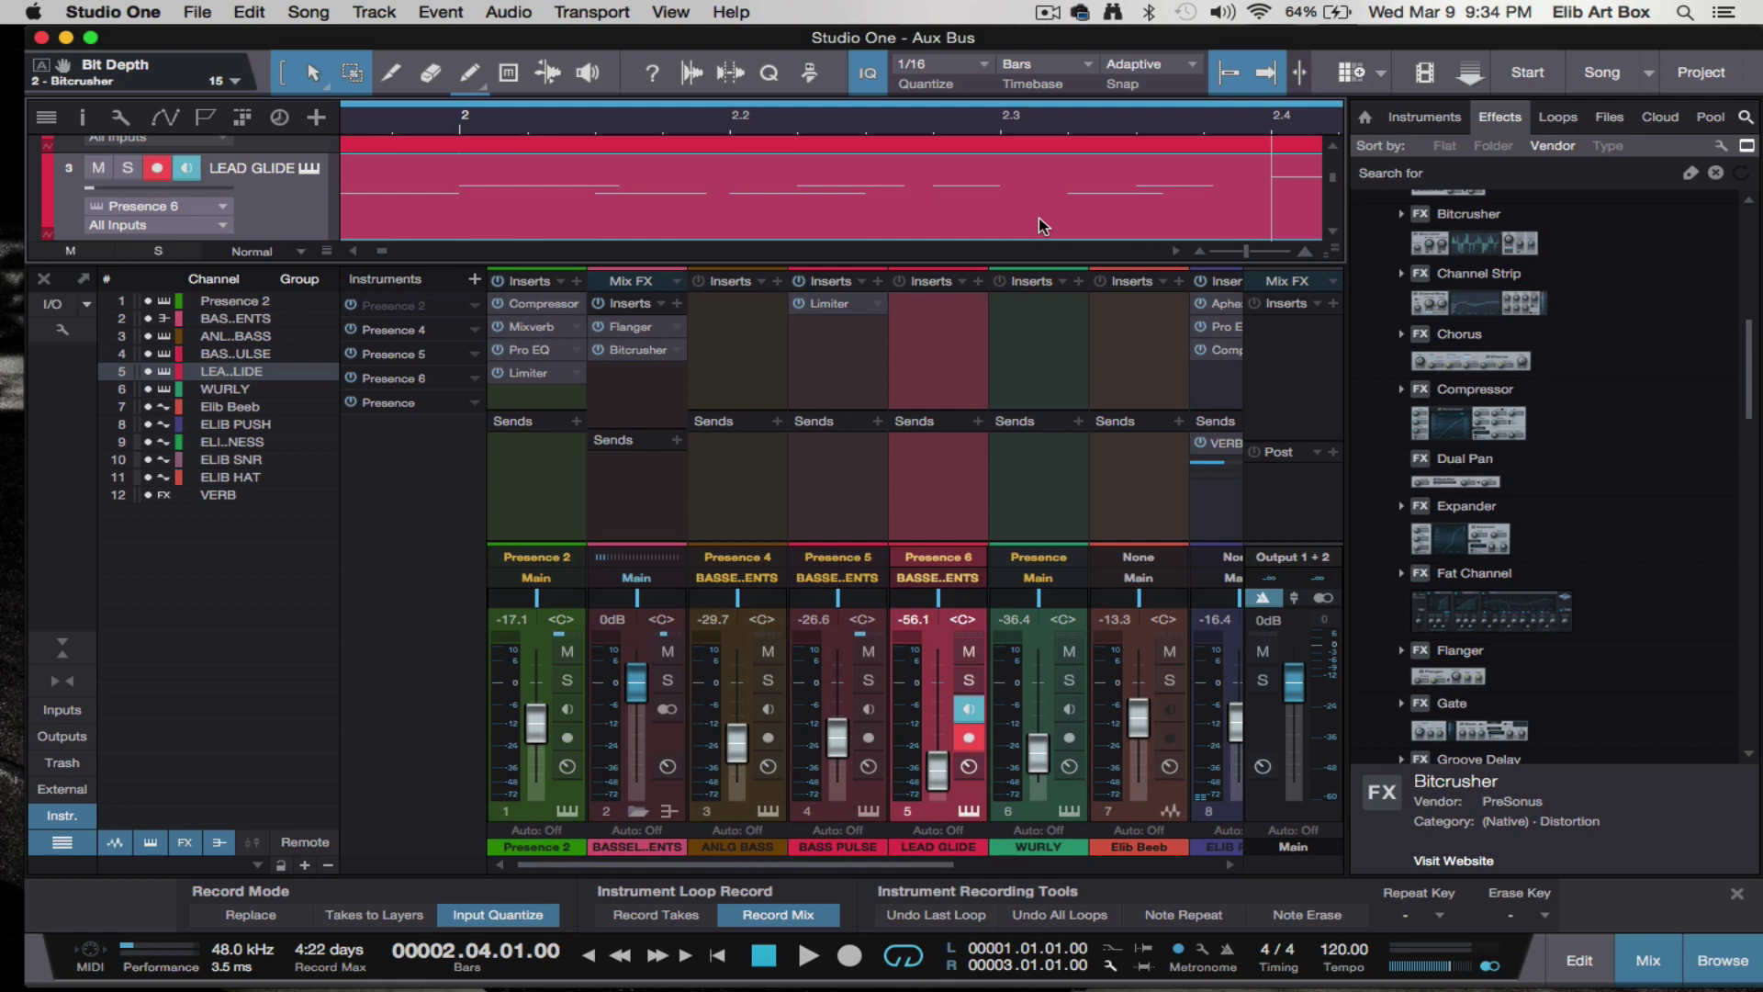
key(F3)
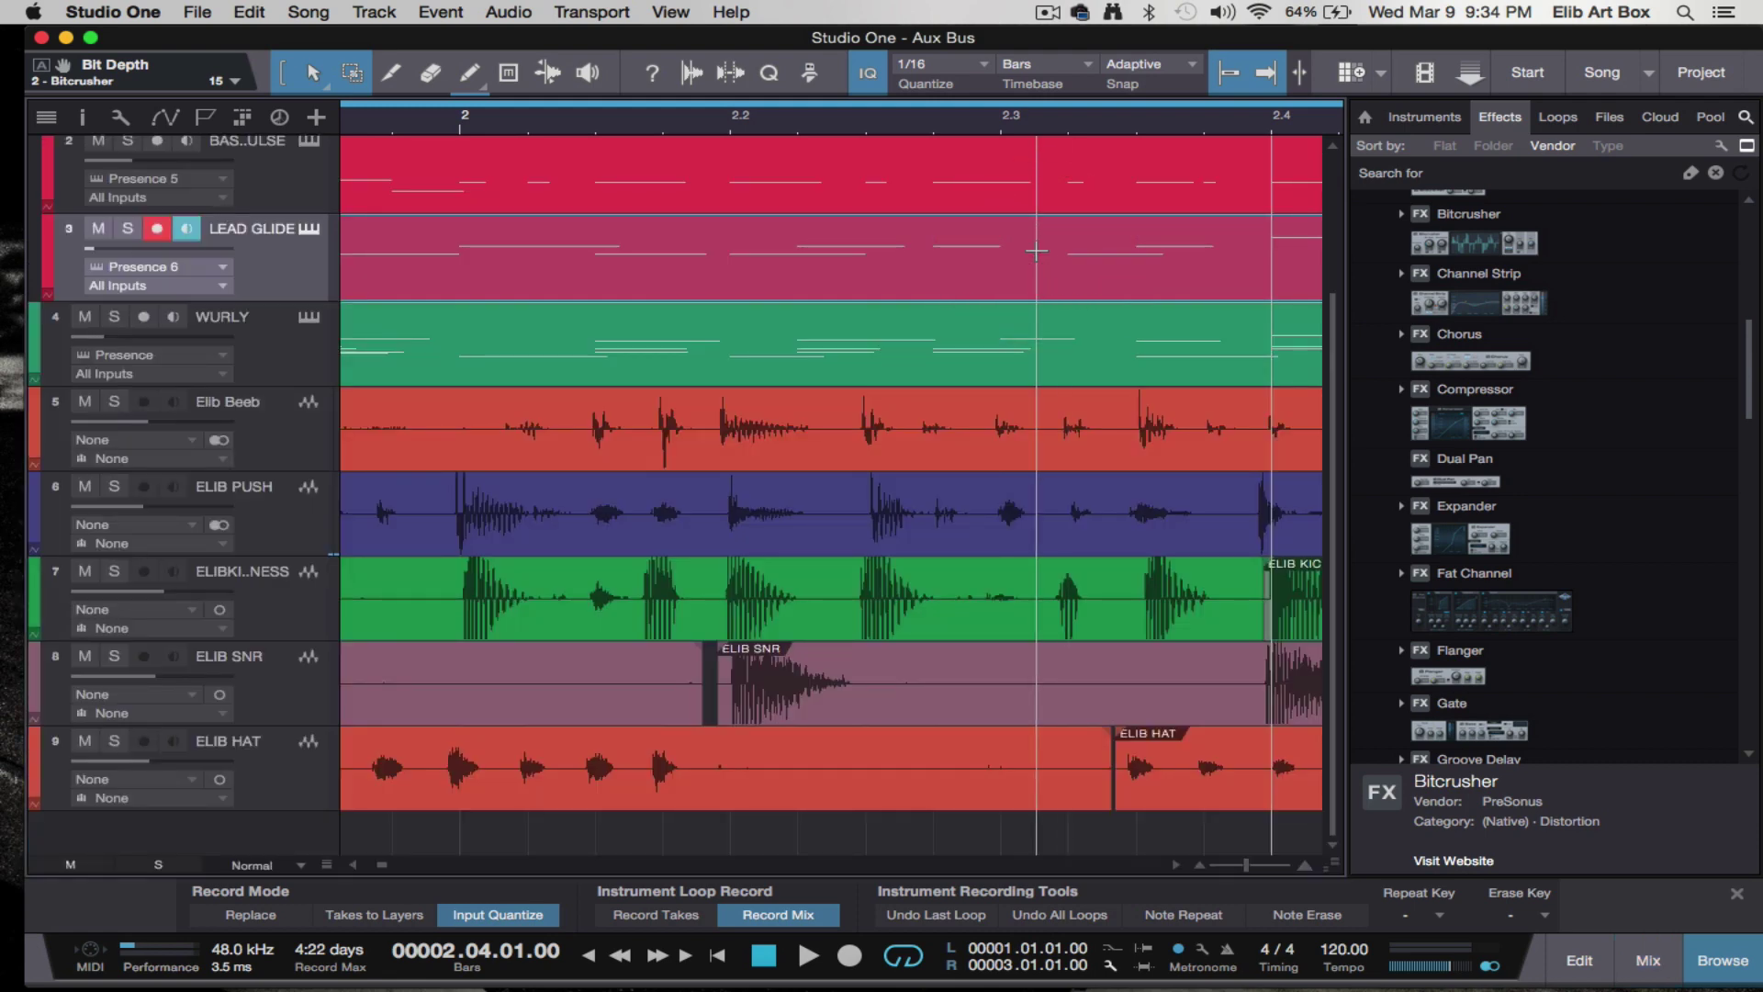
- View the operations available for the LEAD GLIDE part, dismiss them and select the BASS PULSE part
right_click(1036, 250)
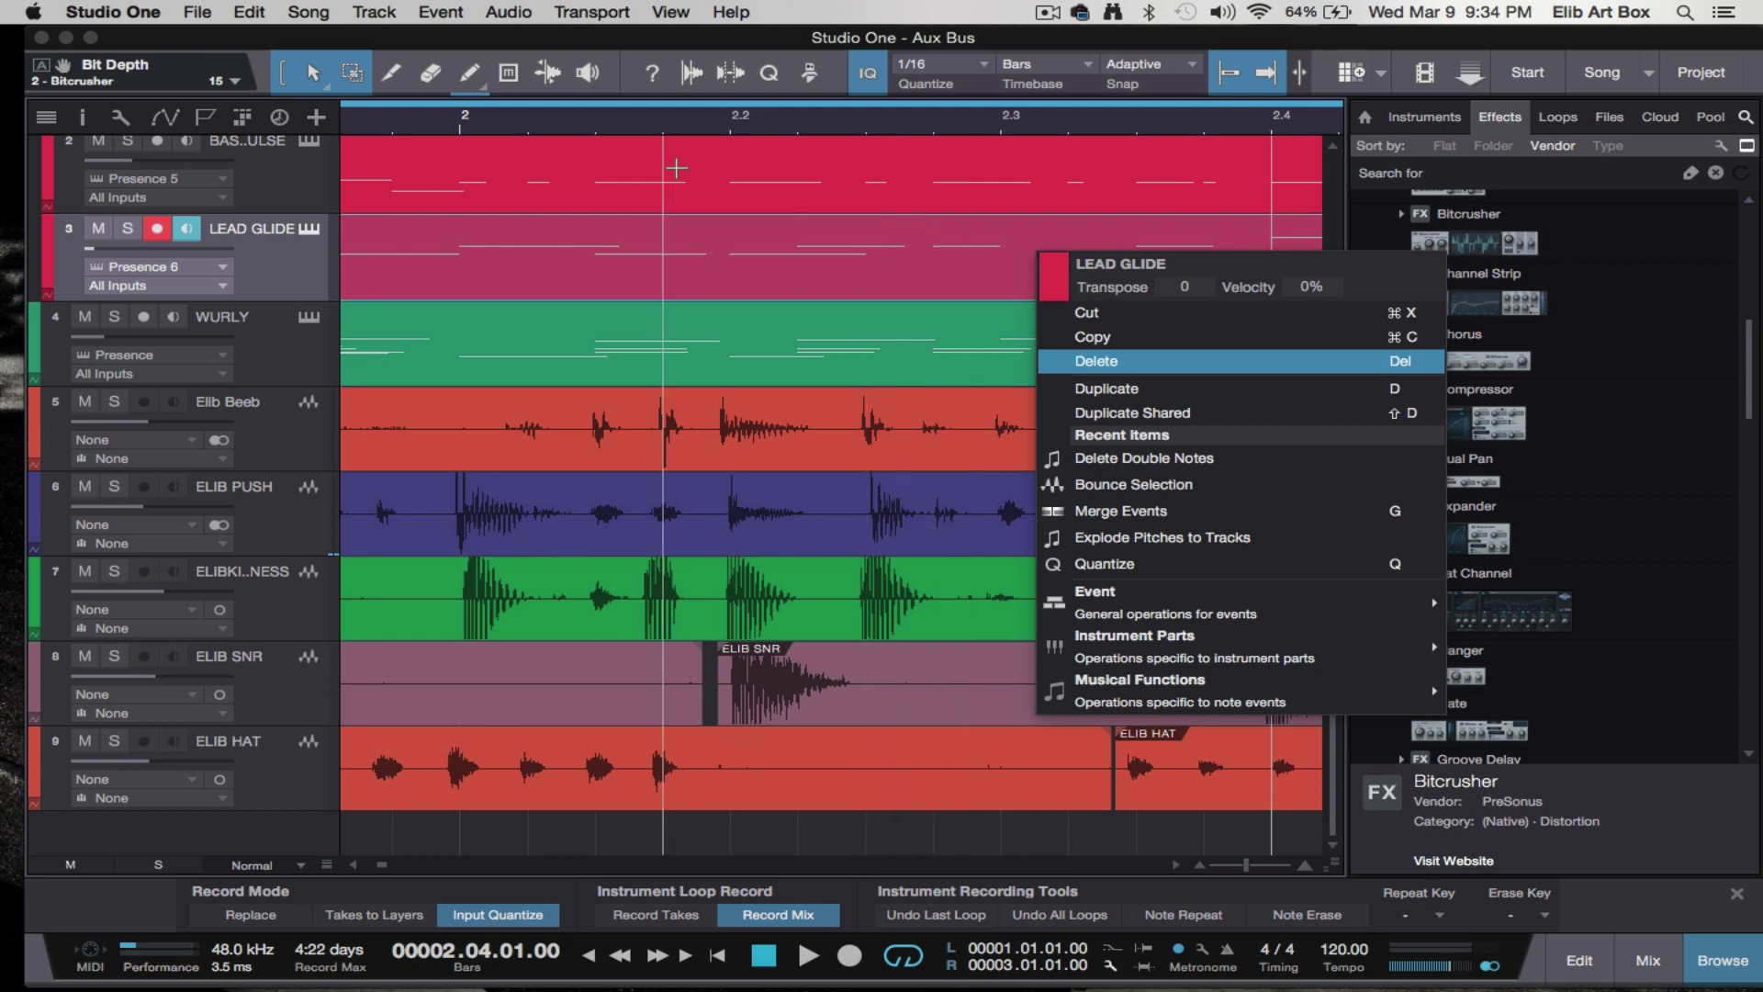
click(668, 201)
click(669, 200)
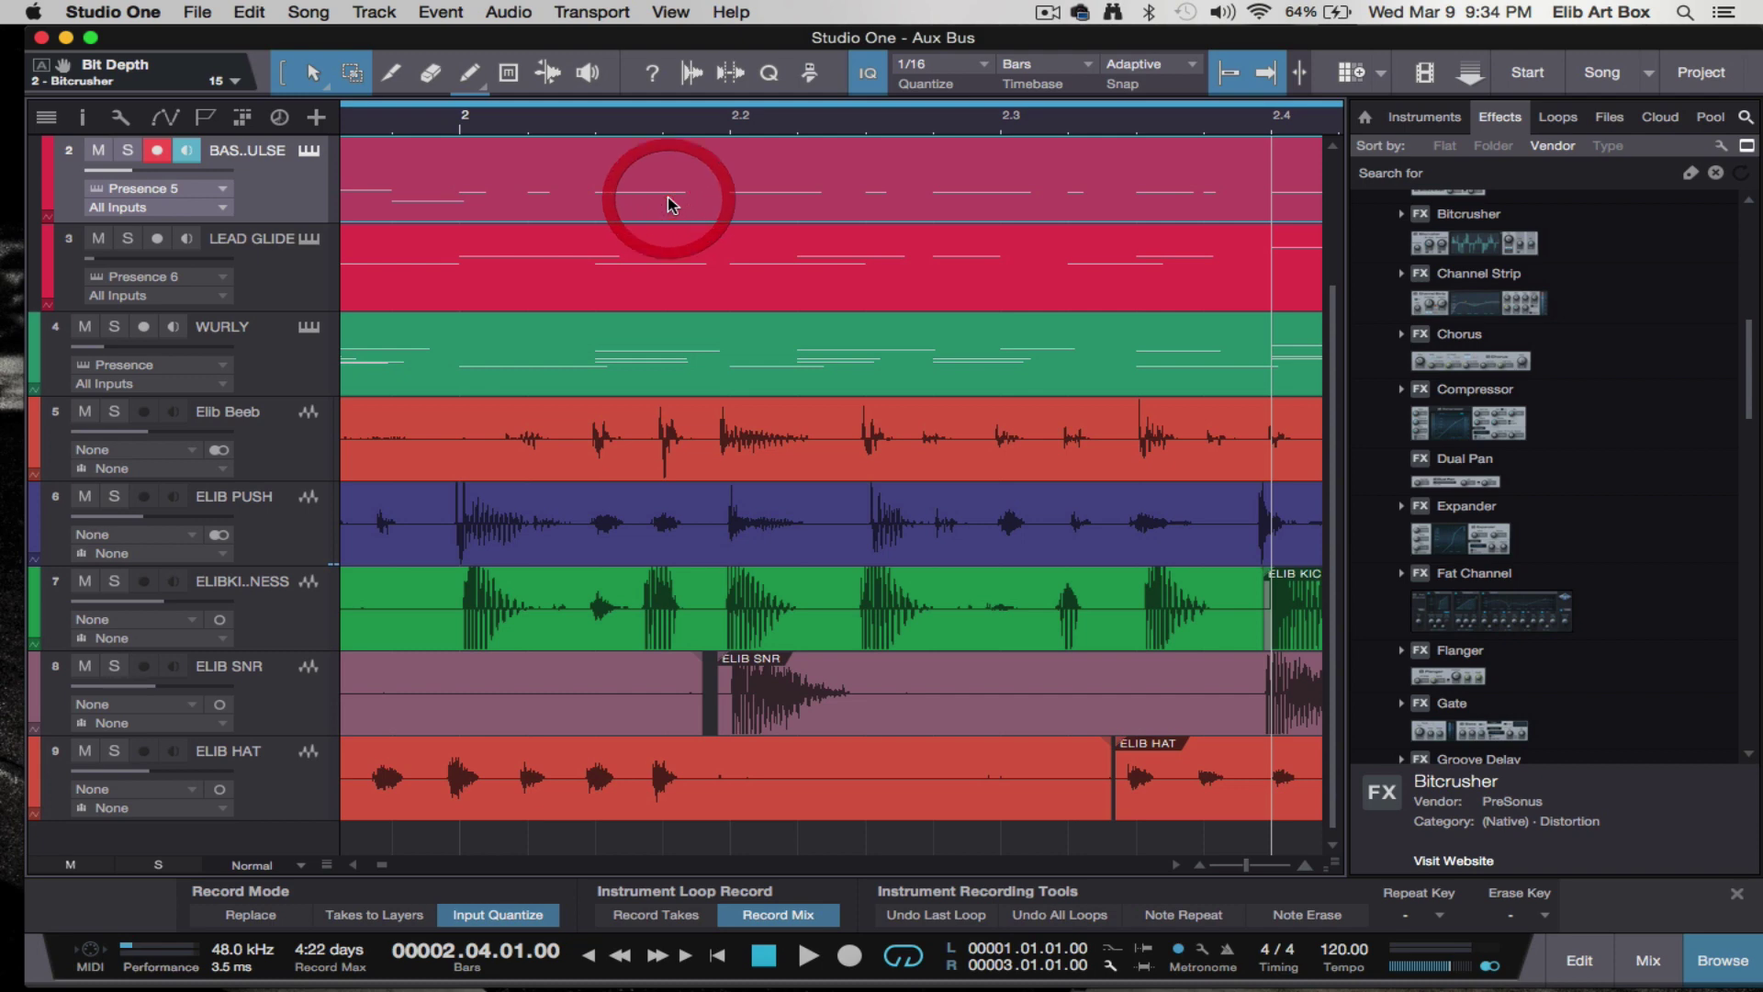
- Open the LEAD GLIDE track's instrument, look through the song's five Presence instances and close the instrument window
click(308, 240)
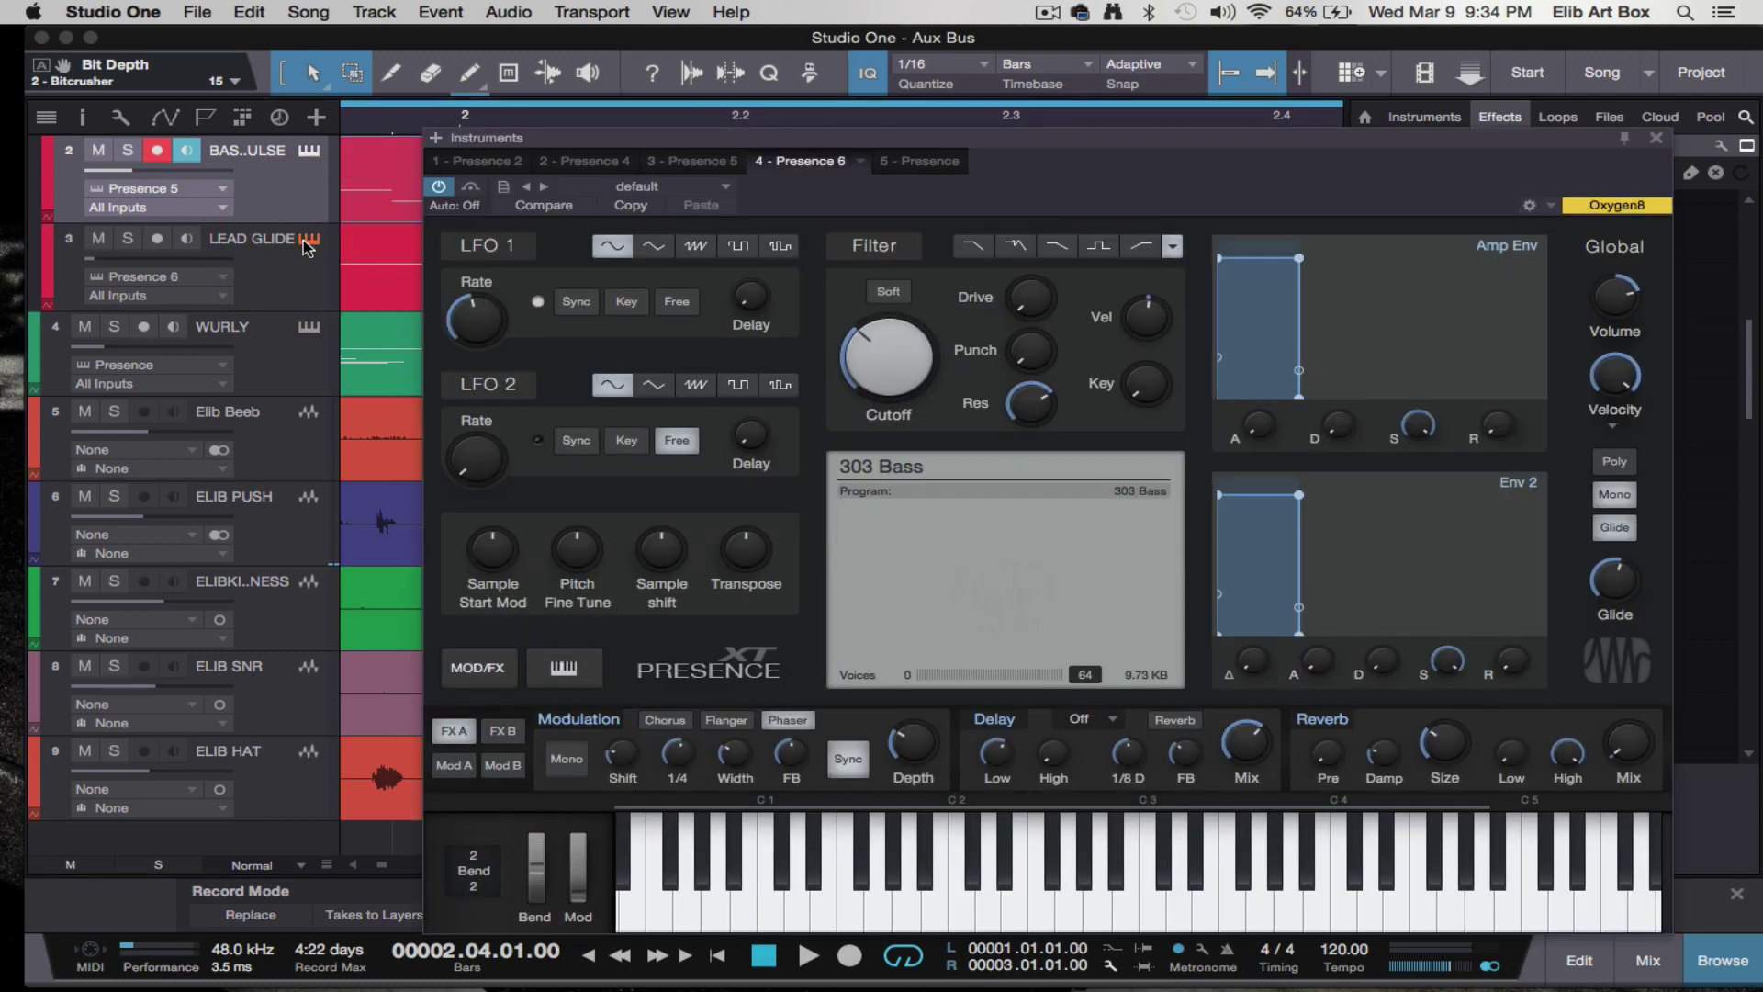
click(700, 163)
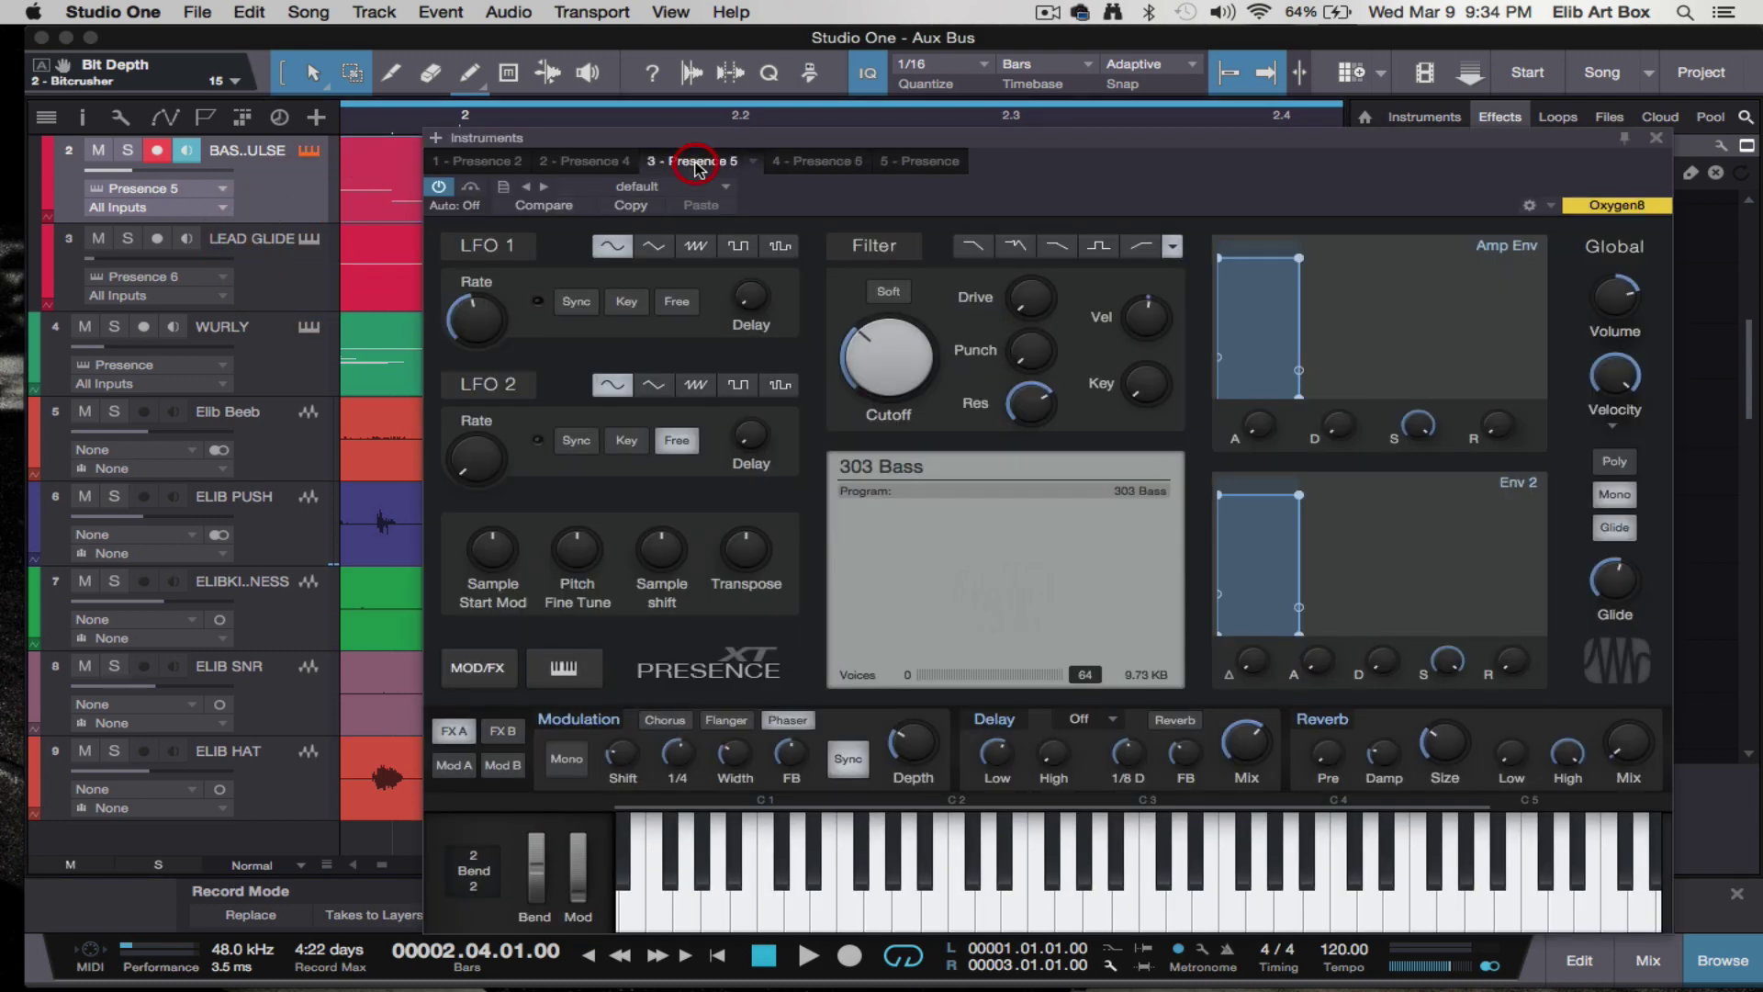
click(592, 162)
click(479, 161)
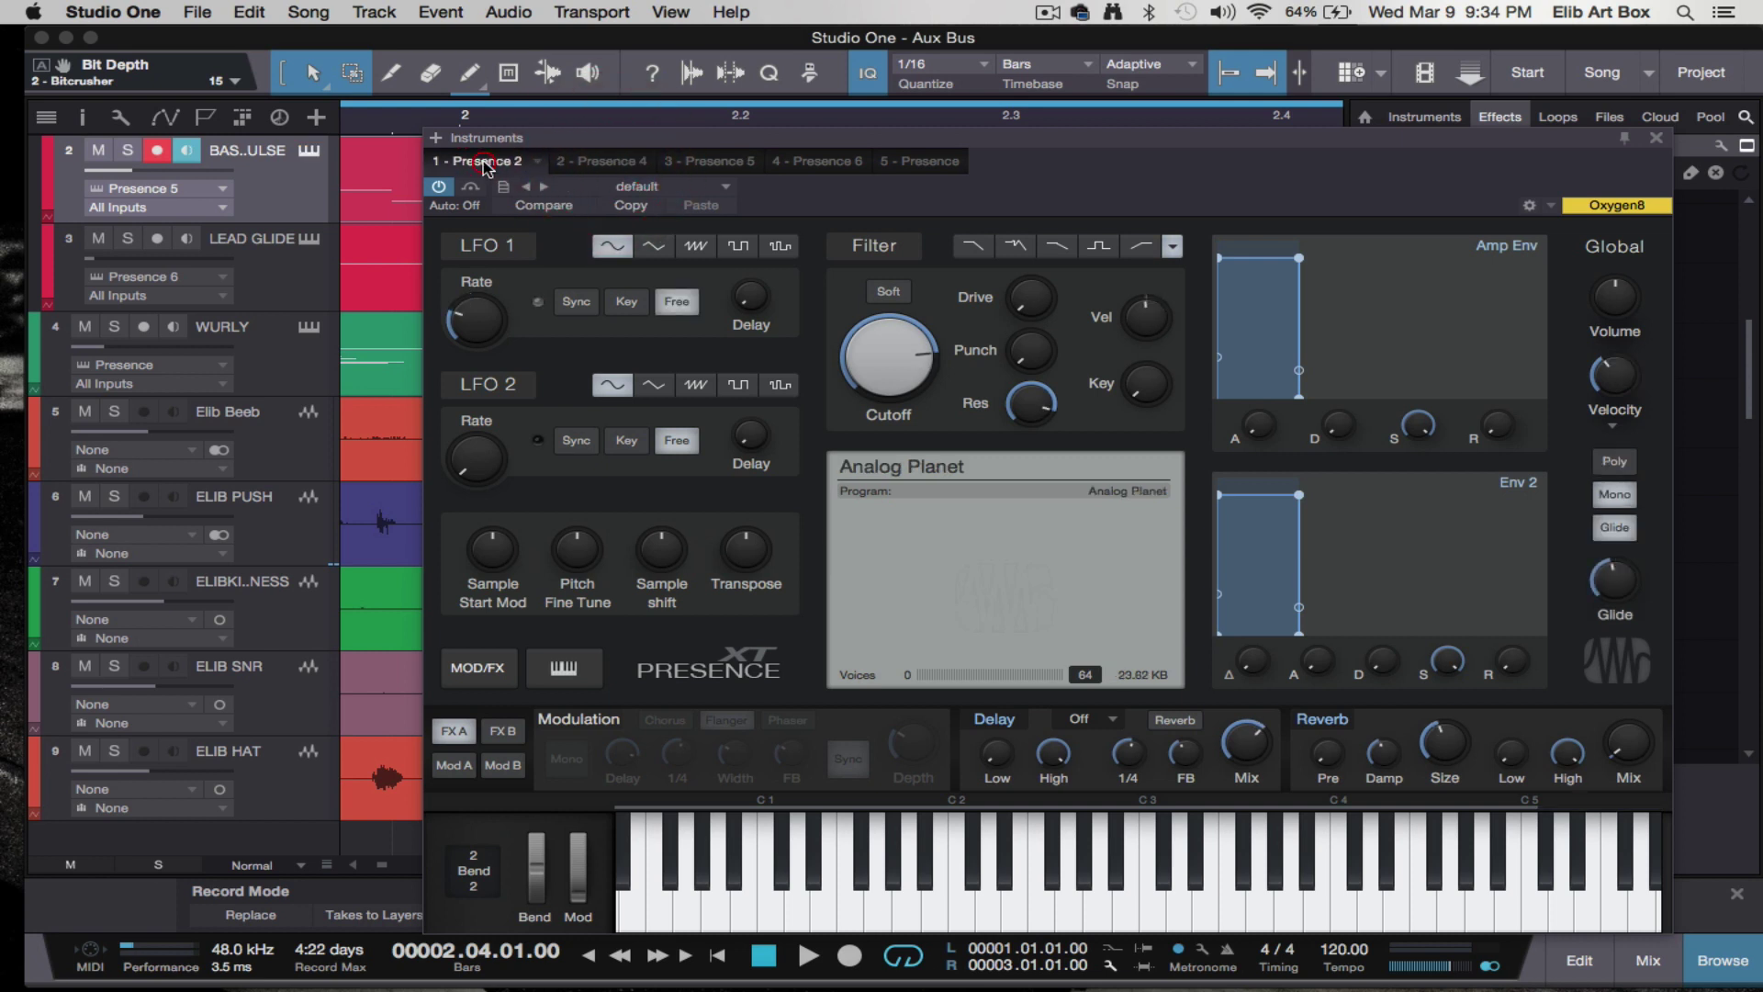
click(595, 163)
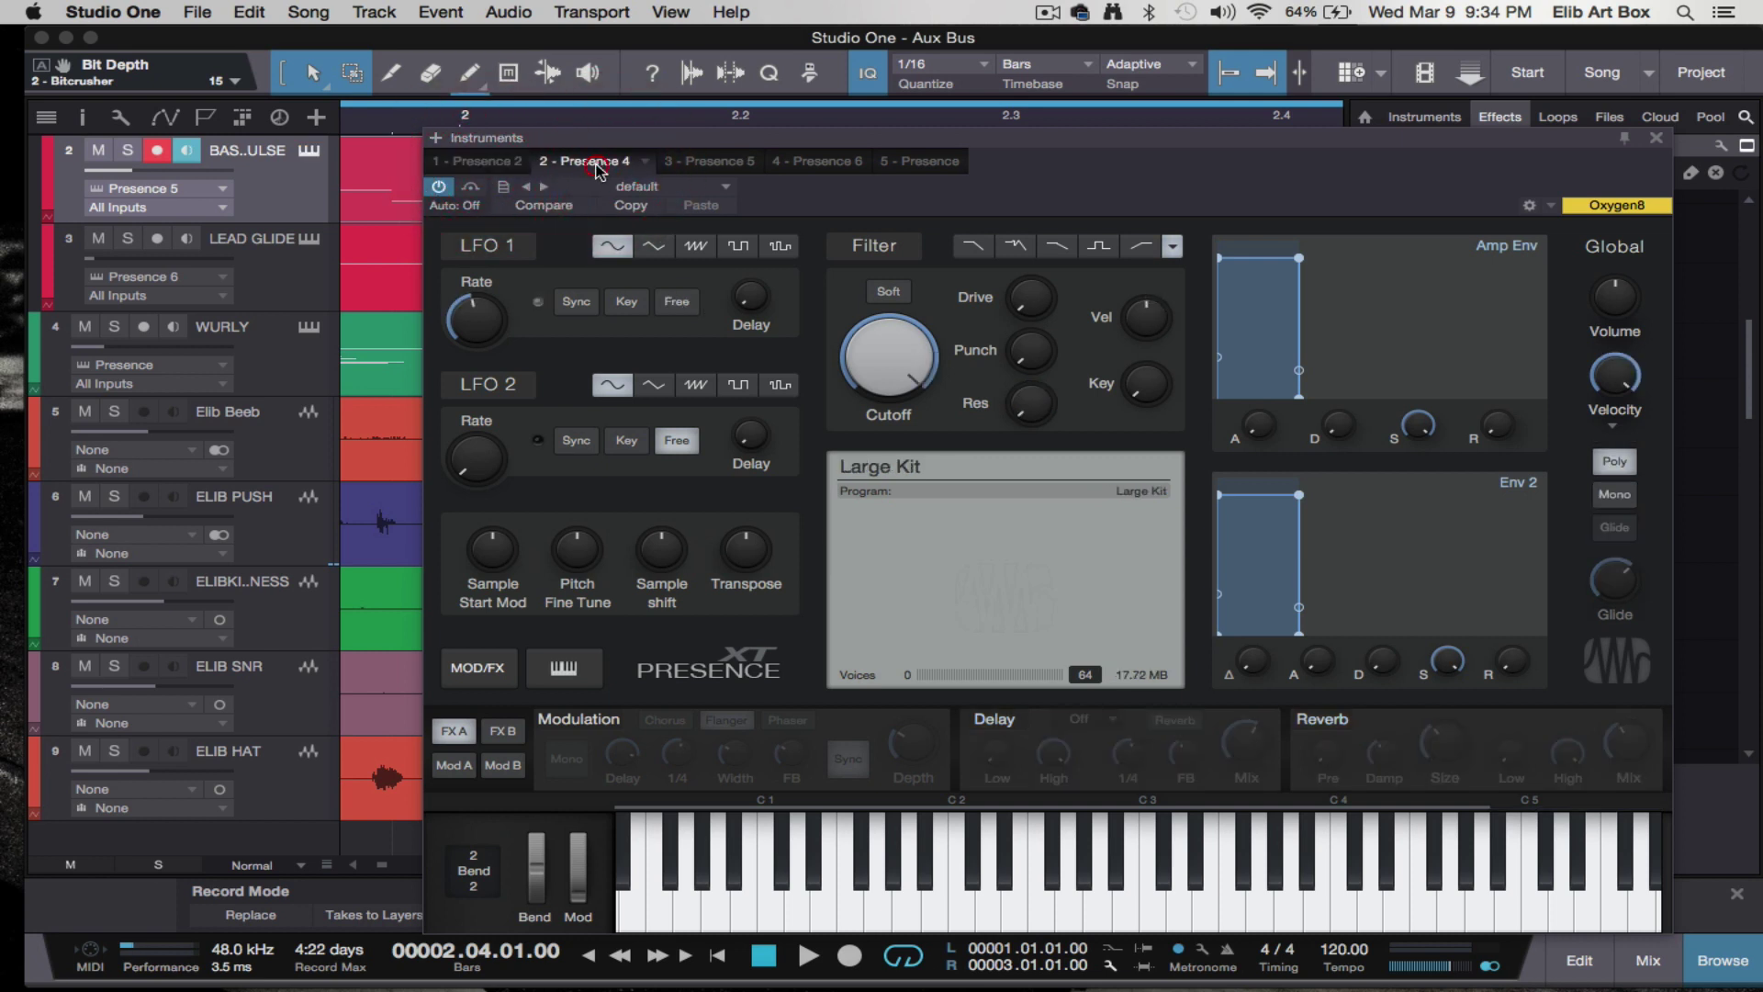
click(707, 163)
click(823, 167)
click(913, 163)
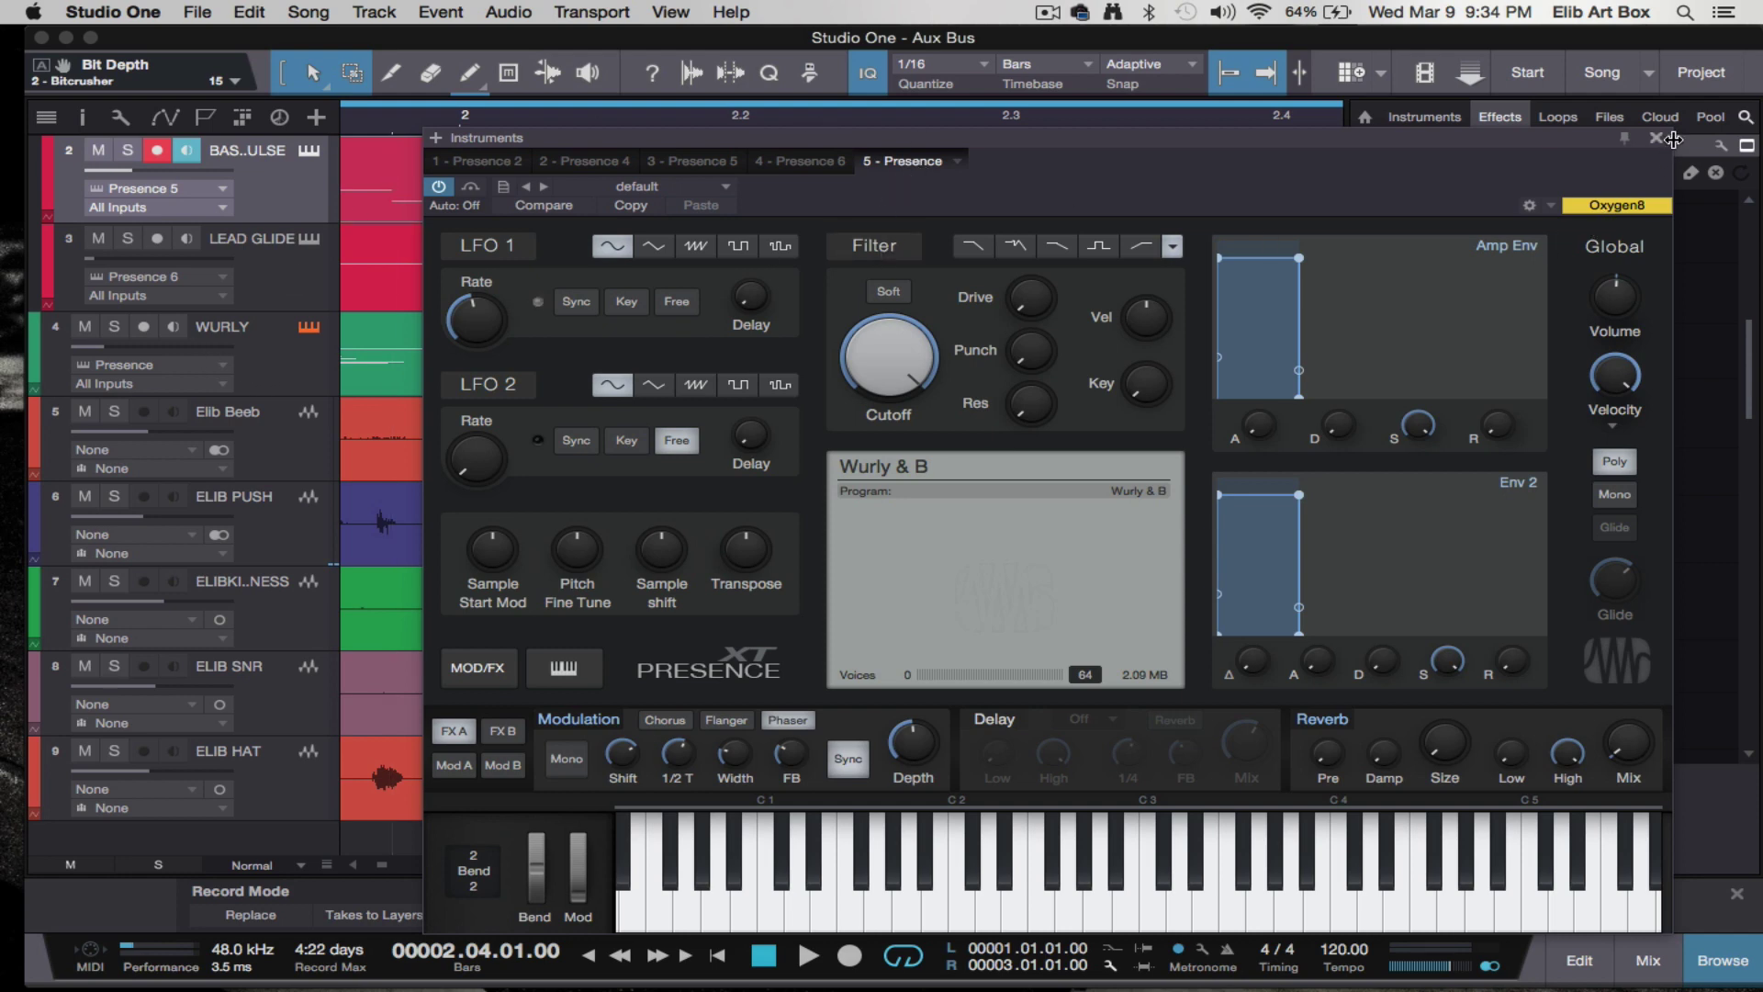
click(1655, 137)
scroll(333, 486, down, 1)
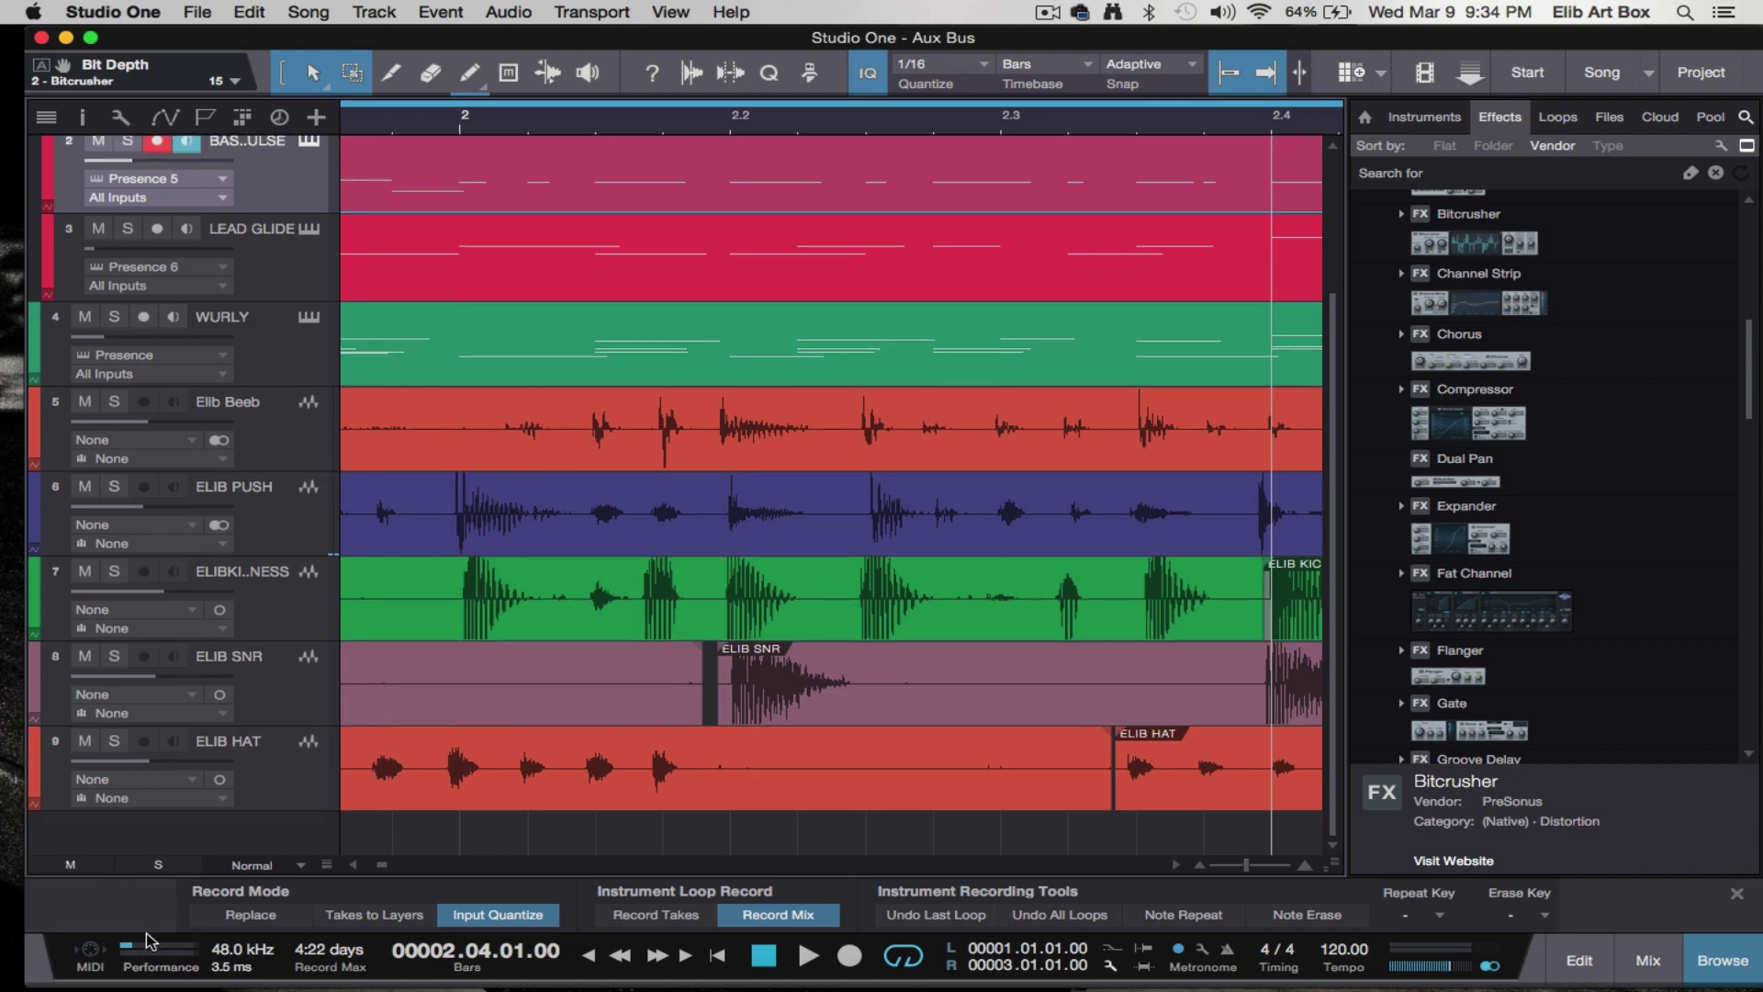
scroll(238, 744, up, 3)
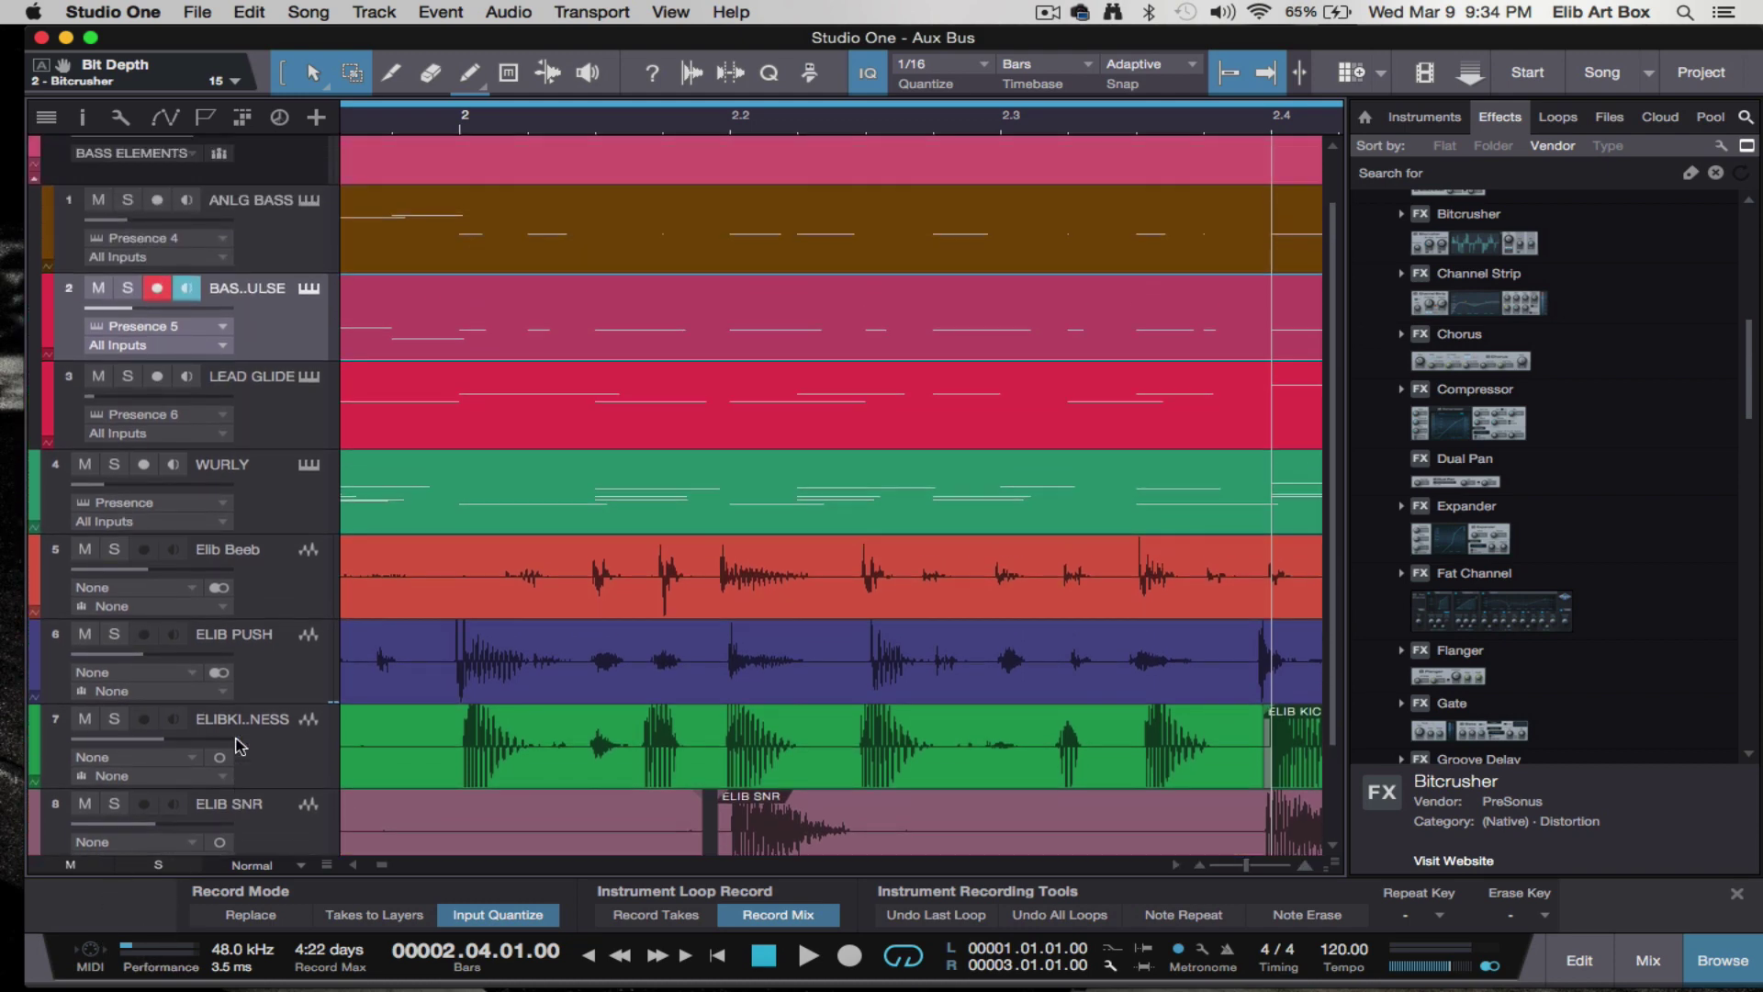
scroll(239, 744, down, 3)
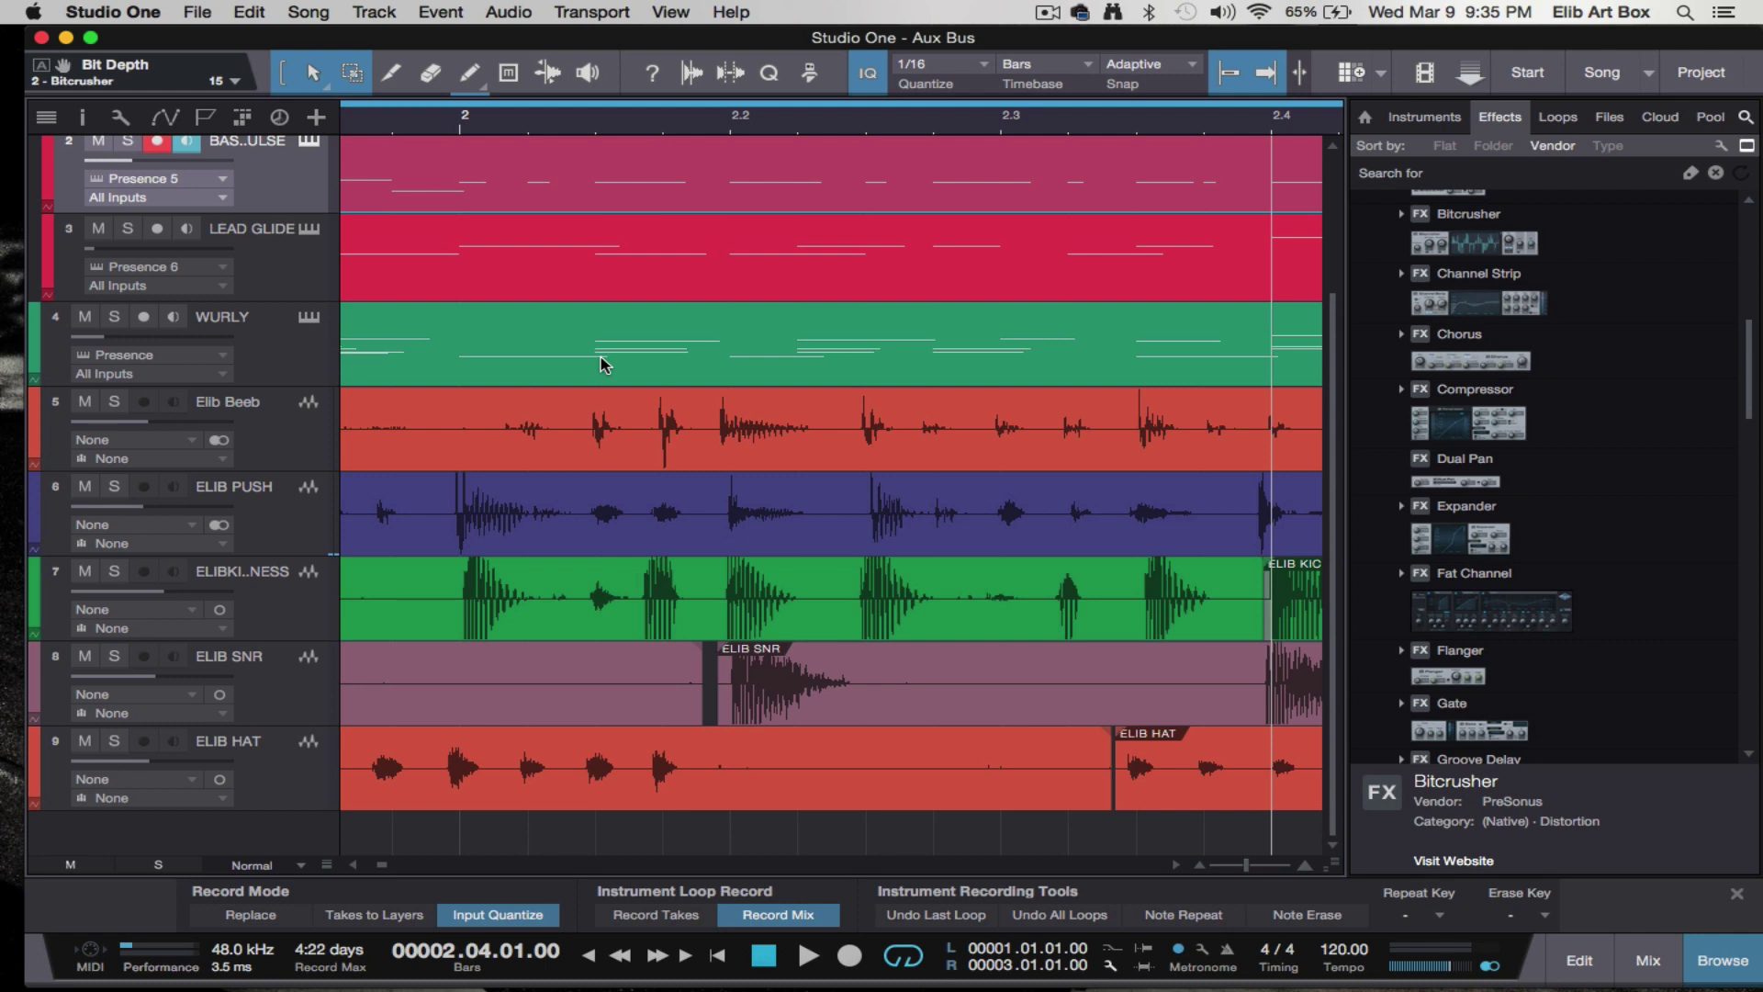
scroll(317, 372, up, 5)
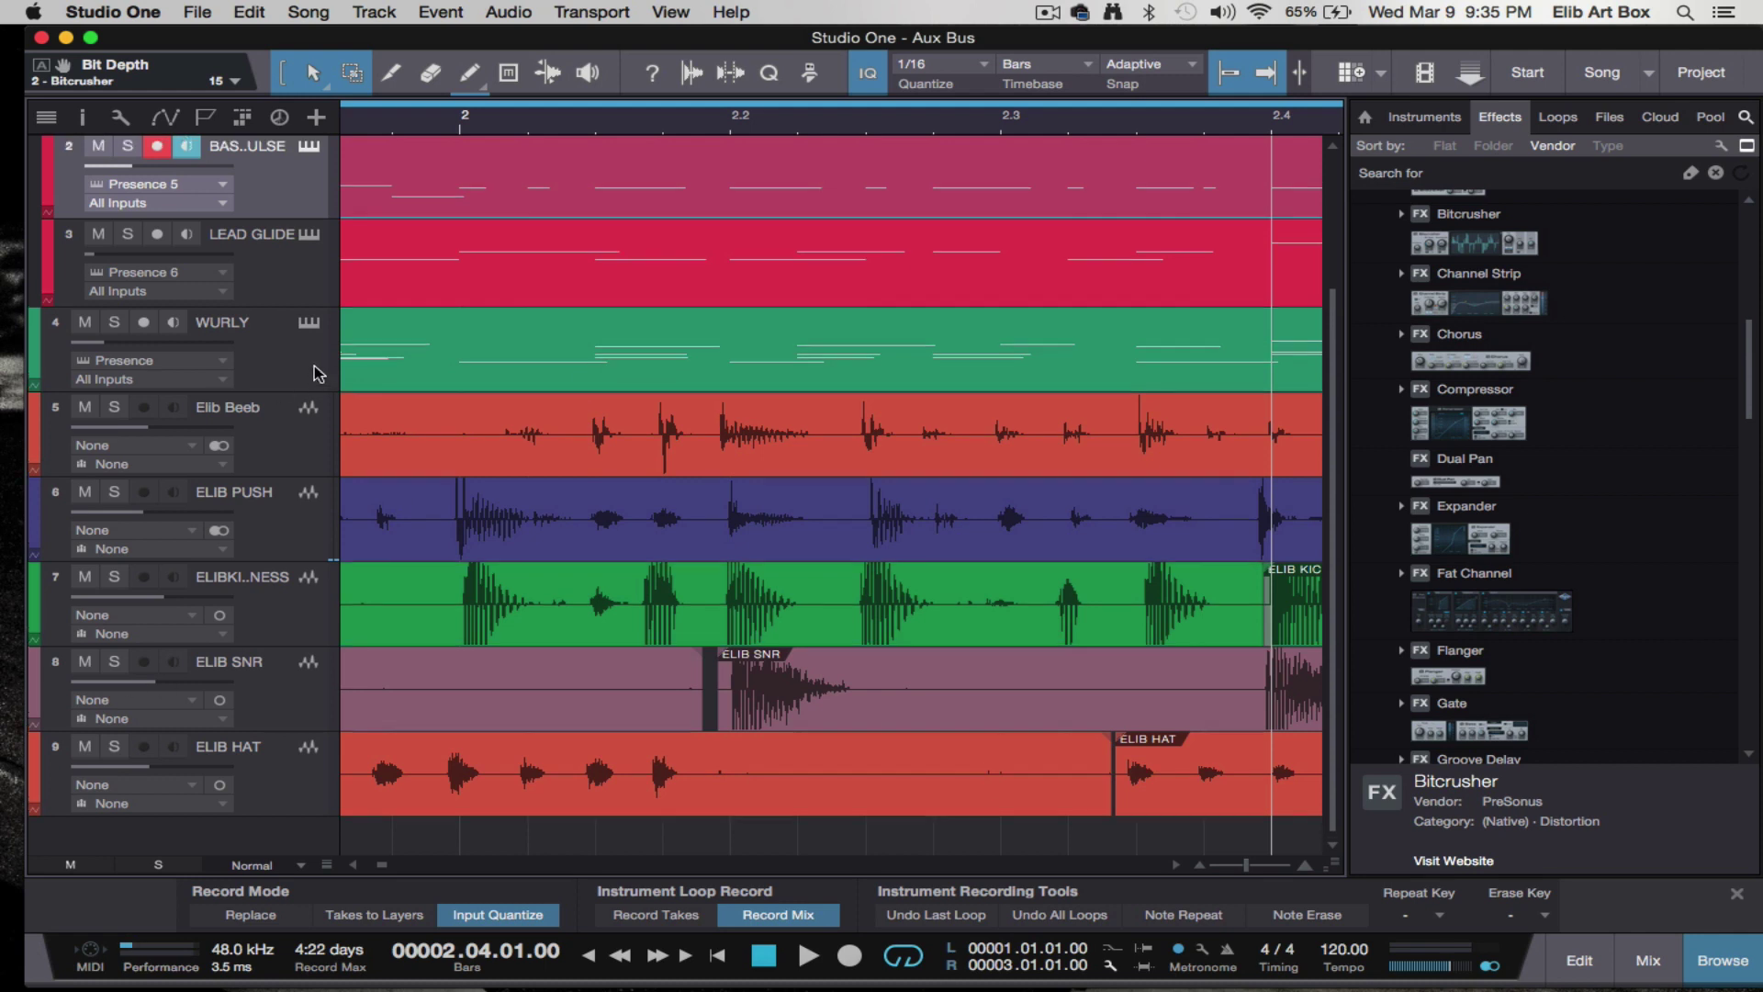
scroll(317, 372, down, 5)
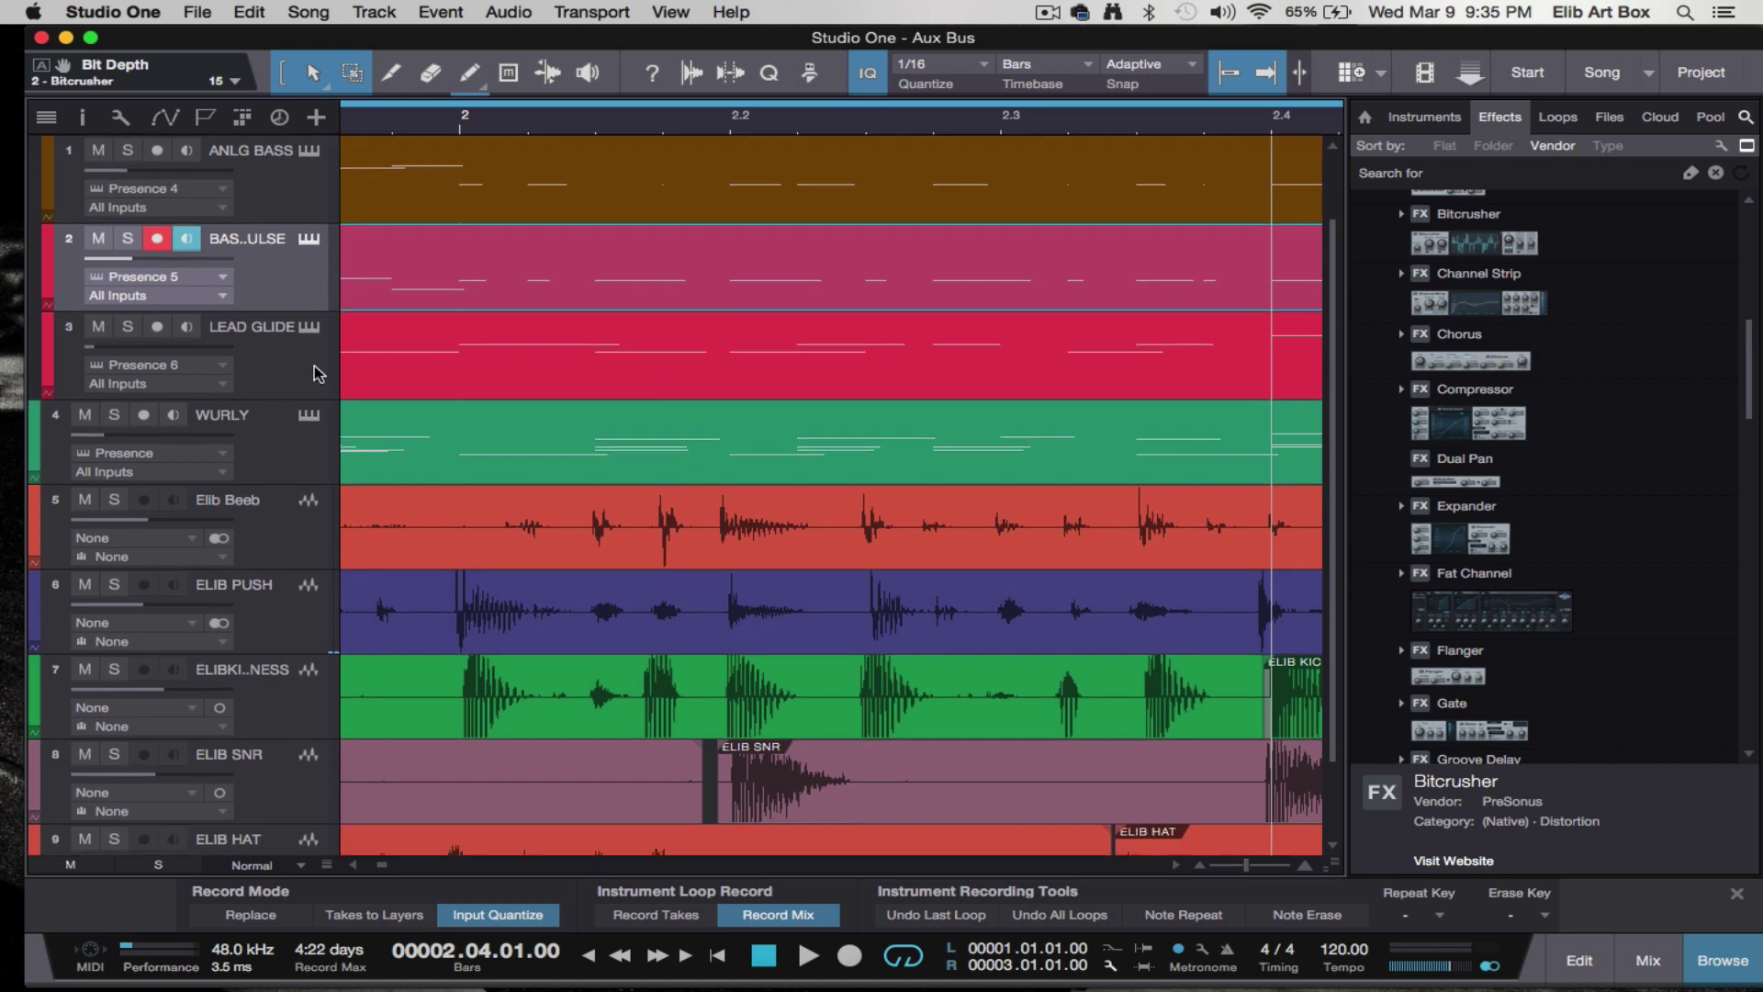